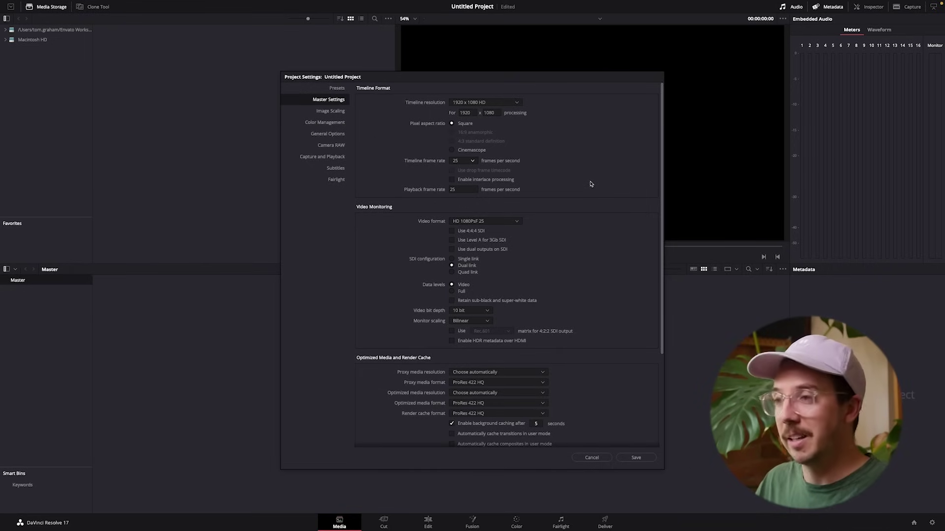
Step: Enable Make broadcast safe in the project's color management settings and save the project settings
{"action": "left_click", "coordinate": [292, 98]}
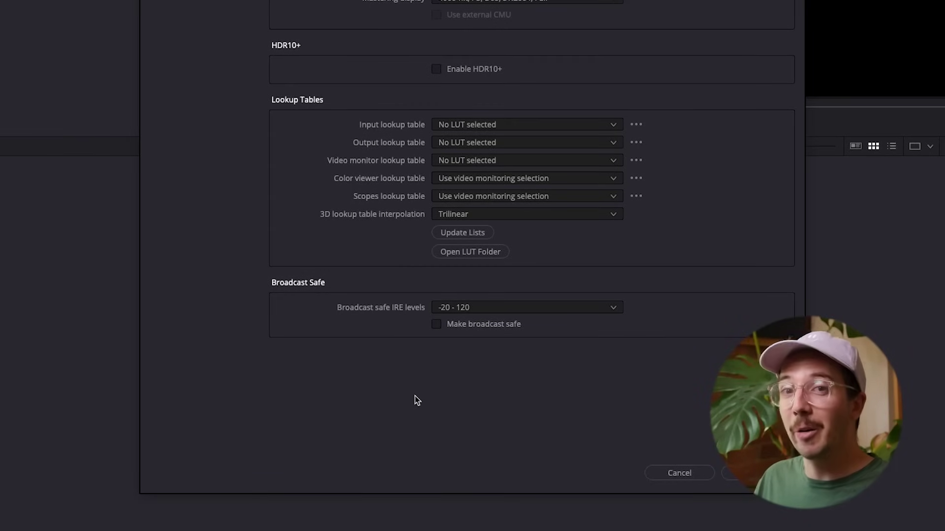
{"action": "left_click", "coordinate": [481, 329]}
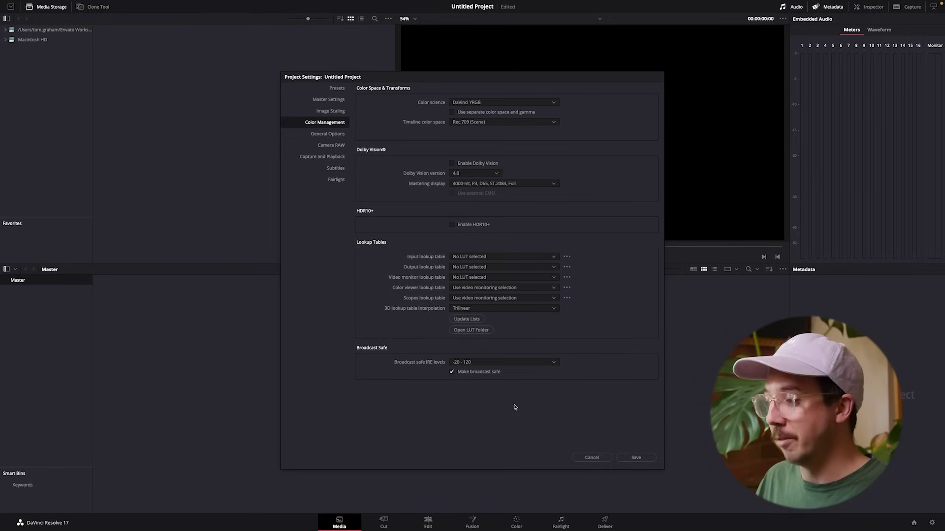
{"action": "left_click", "coordinate": [636, 457]}
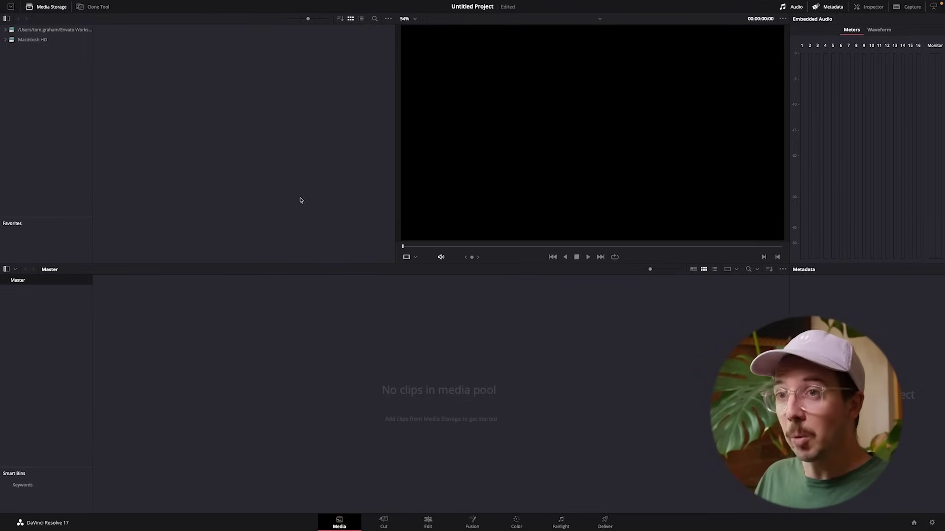
Step: Locate the 02 Rushes folder on Macintosh HD and display its contents in media storage
{"action": "left_click", "coordinate": [35, 41]}
{"action": "left_click", "coordinate": [6, 39]}
{"action": "left_click", "coordinate": [5, 40]}
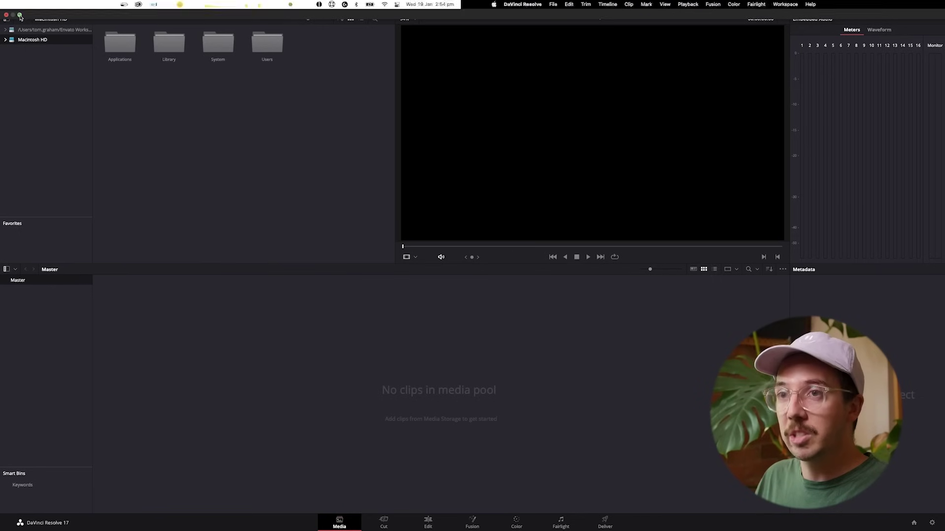
{"action": "left_click", "coordinate": [20, 16]}
{"action": "left_click", "coordinate": [384, 520]}
{"action": "left_click_drag", "start_coordinate": [621, 167], "coordinate": [241, 155]}
{"action": "left_click", "coordinate": [295, 207]}
{"action": "left_click", "coordinate": [20, 15]}
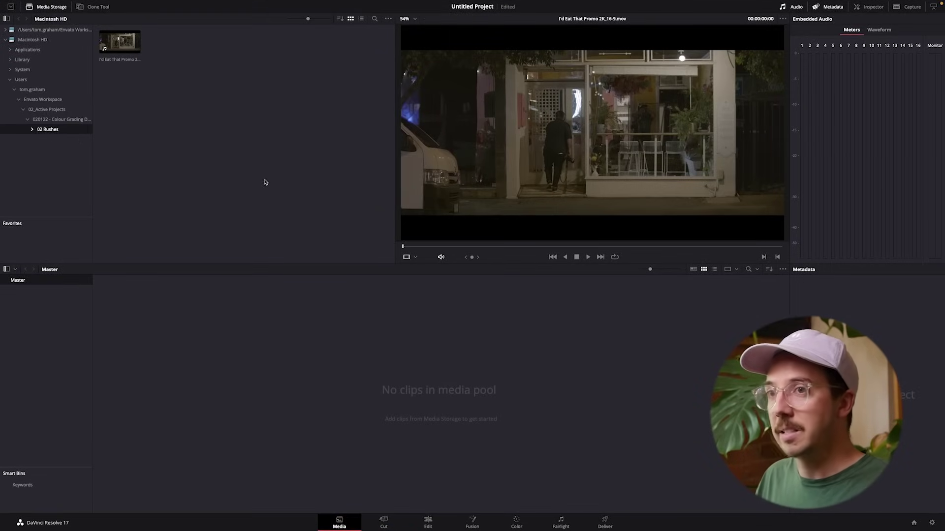
Step: Add the I'd Eat That Promo clip to the media pool and start a new timeline from it
{"action": "left_click_drag", "start_coordinate": [122, 43], "coordinate": [295, 375]}
{"action": "right_click", "coordinate": [113, 284]}
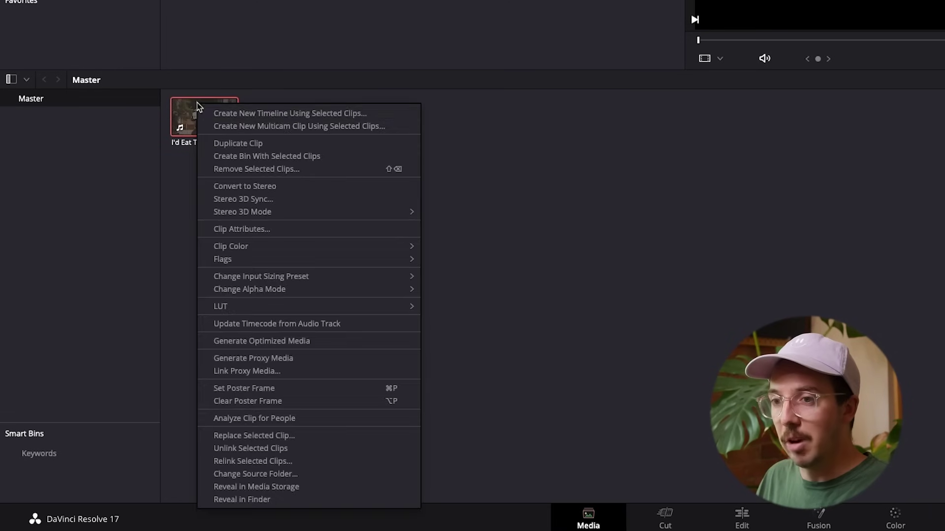
{"action": "left_click", "coordinate": [326, 114]}
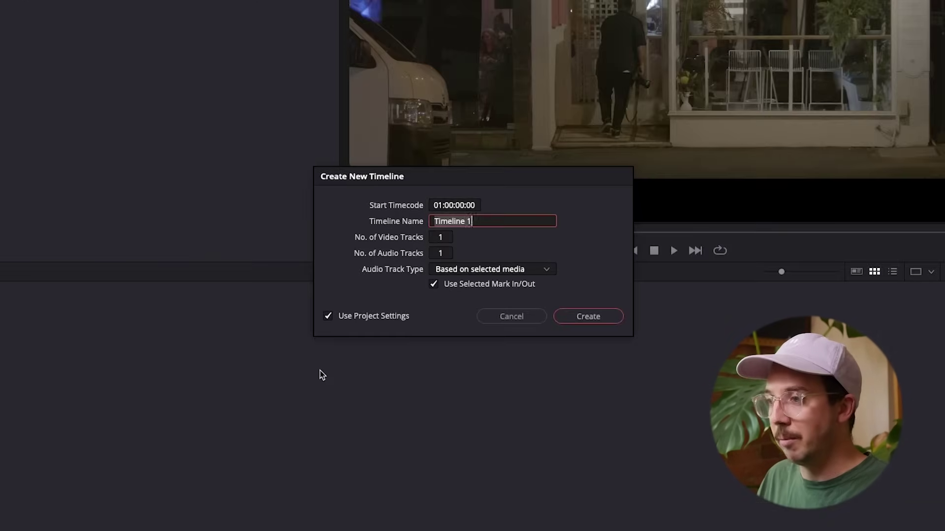
Step: Examine the custom format options for the new timeline, and return to using the project settings
{"action": "left_click", "coordinate": [354, 317]}
{"action": "left_click", "coordinate": [429, 206]}
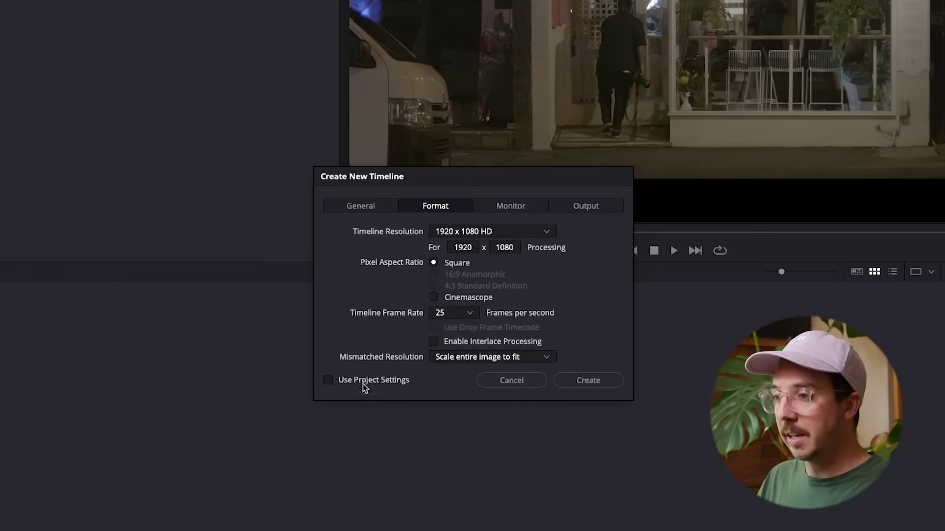
{"action": "left_click", "coordinate": [411, 331]}
Step: Name the new timeline Color Grading Tutorial and create it
{"action": "left_click", "coordinate": [484, 221]}
{"action": "triple_click", "coordinate": [484, 221]}
{"action": "type", "text": "Col"}
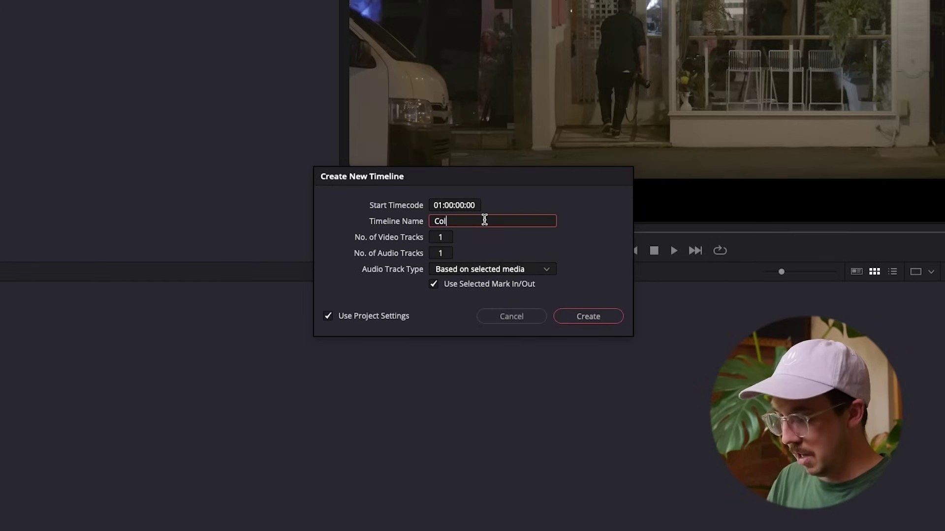
{"action": "type", "text": "or Grading Tutorial"}
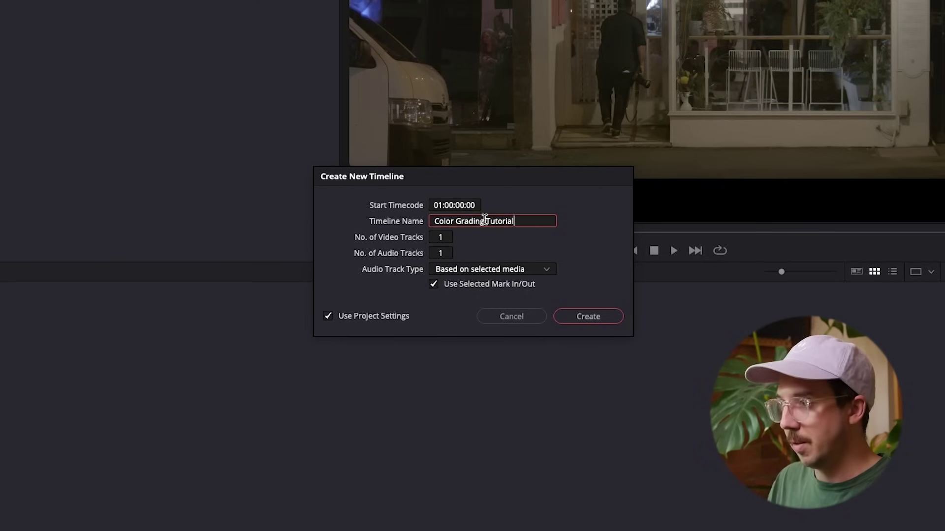
{"action": "key", "text": "Return"}
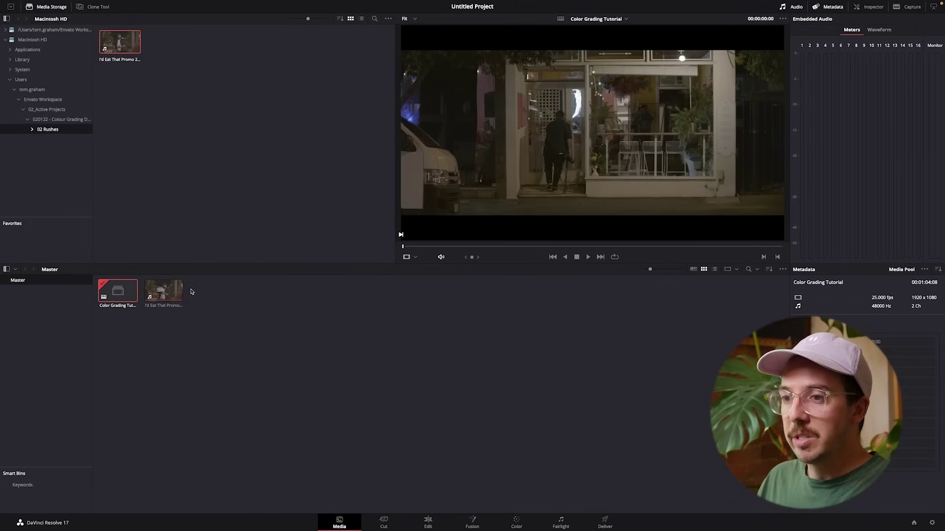
Step: Open the Color Grading Tutorial timeline and play its footage from around 01:00:54
{"action": "double_click", "coordinate": [129, 290]}
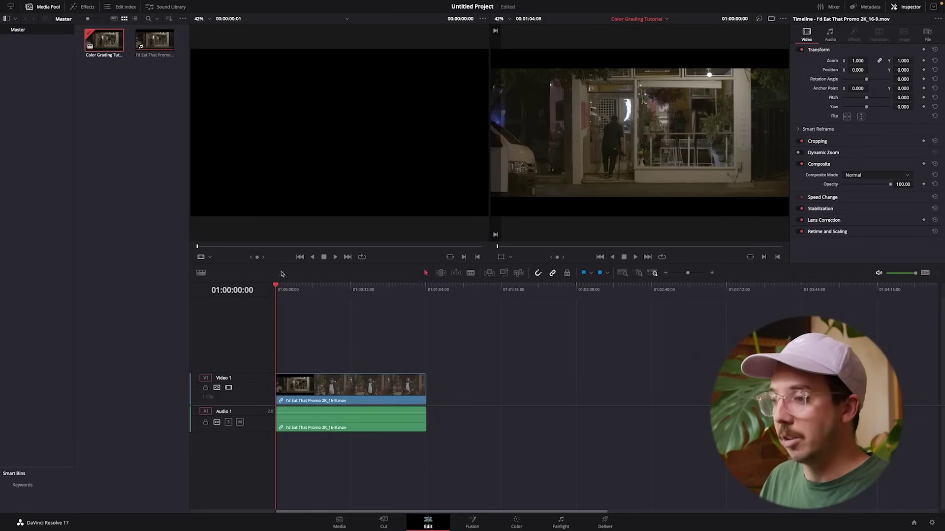
{"action": "left_click_drag", "start_coordinate": [288, 295], "coordinate": [404, 297]}
{"action": "key", "text": "space"}
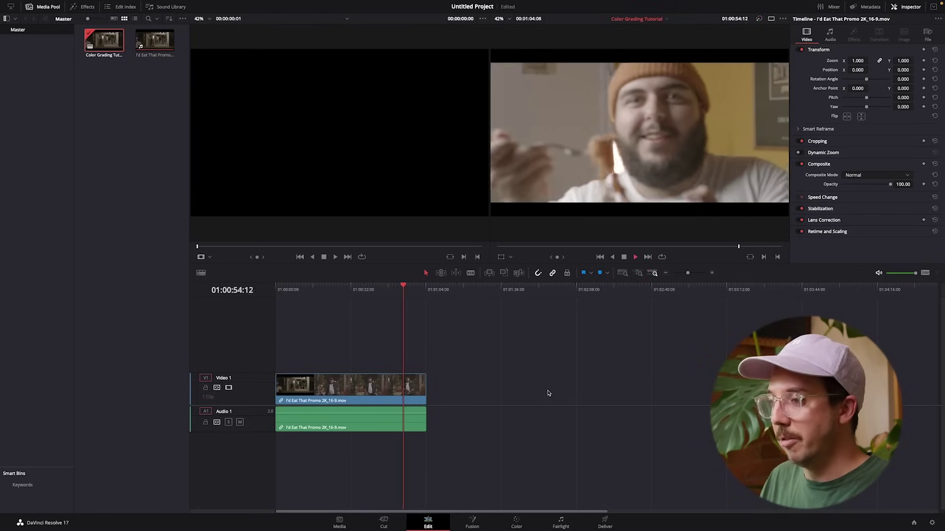
Step: Try a strong purple offset of 46.46, 15.79, 51.24 on the whole clip, check other shots, and reset the offset
{"action": "left_click", "coordinate": [516, 522]}
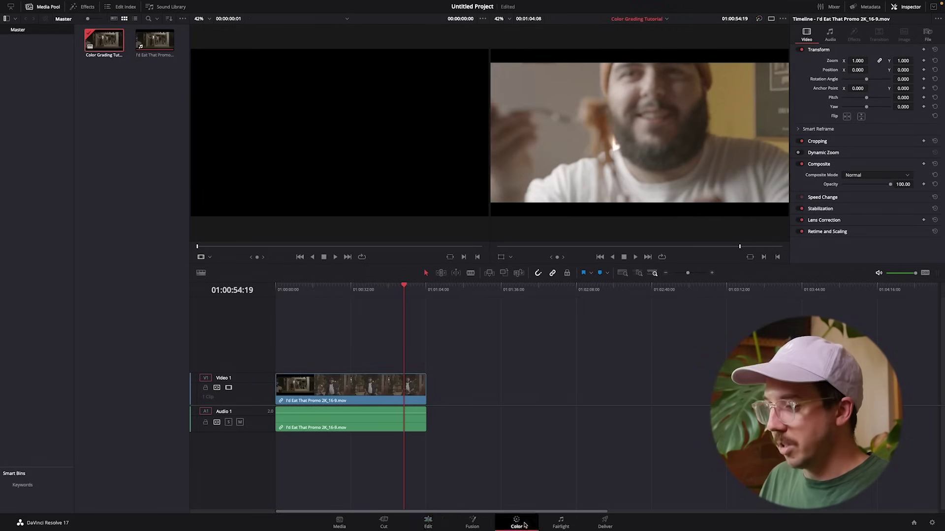
{"action": "left_click_drag", "start_coordinate": [303, 434], "coordinate": [422, 331]}
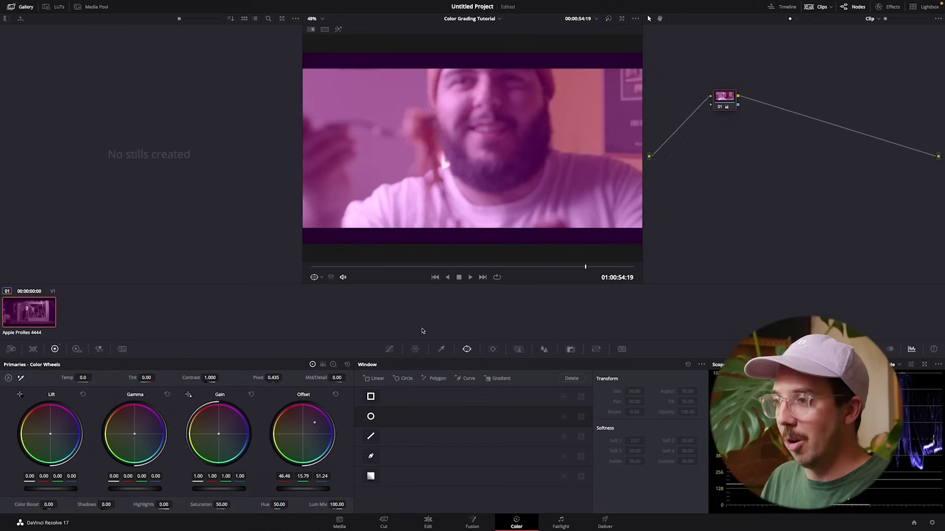
{"action": "left_click", "coordinate": [440, 267]}
{"action": "key", "text": "space"}
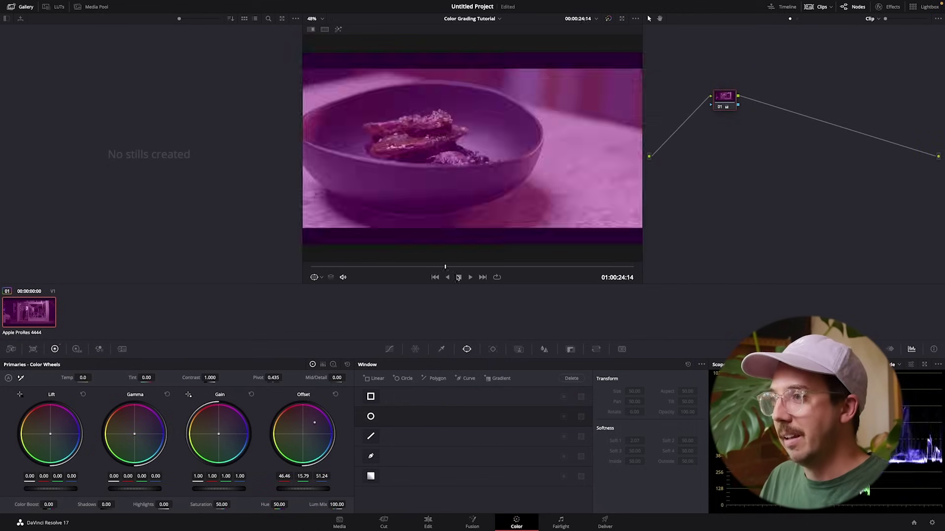
{"action": "left_click", "coordinate": [519, 267]}
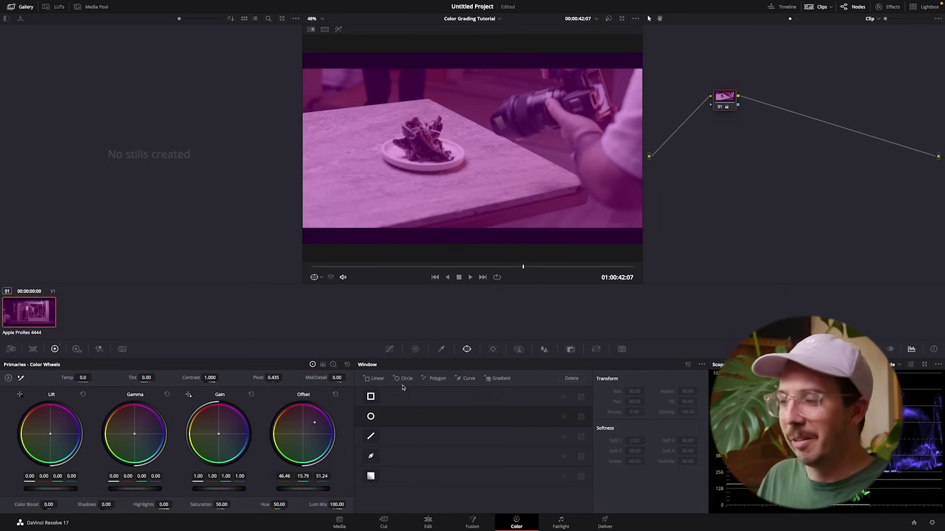
{"action": "left_click", "coordinate": [337, 395]}
Step: Delete the Color Grading Tutorial timeline and the promo clip from the media pool
{"action": "left_click", "coordinate": [339, 521]}
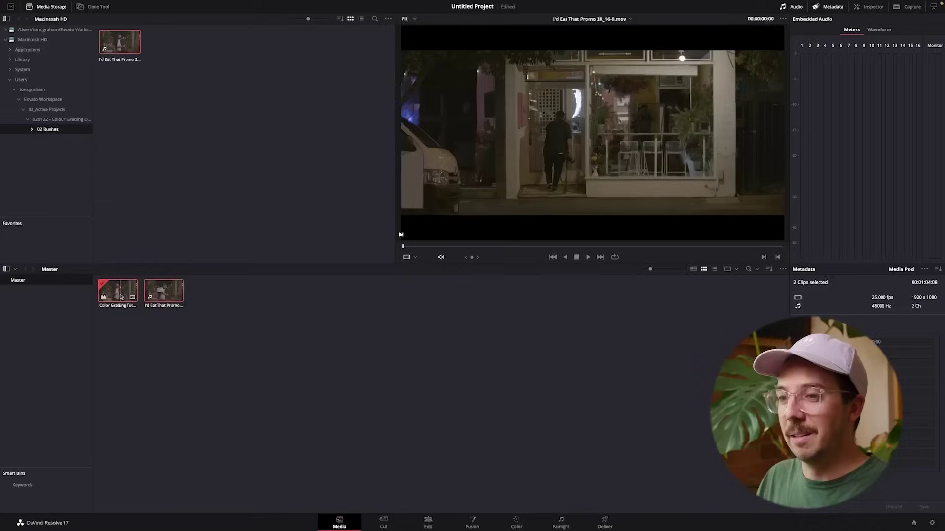
{"action": "right_click", "coordinate": [120, 296]}
{"action": "key", "text": "Escape"}
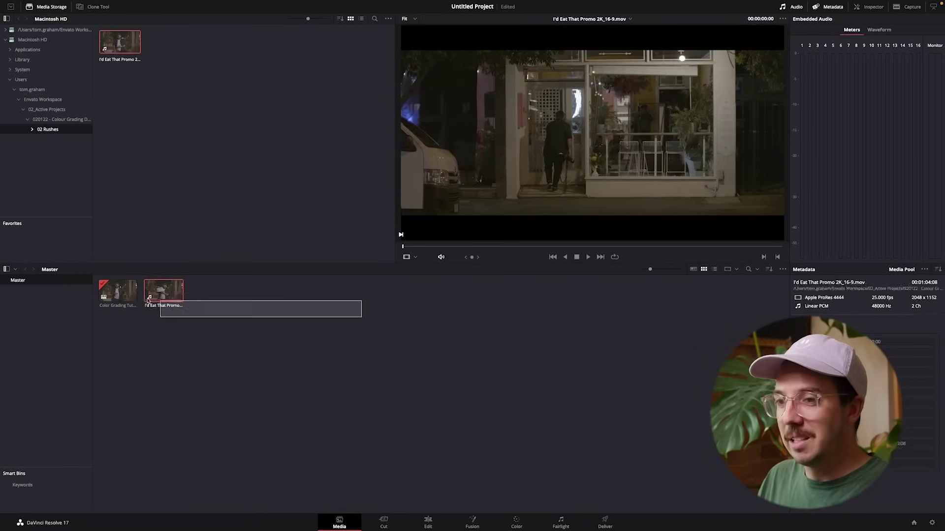
{"action": "key", "text": "BackSpace"}
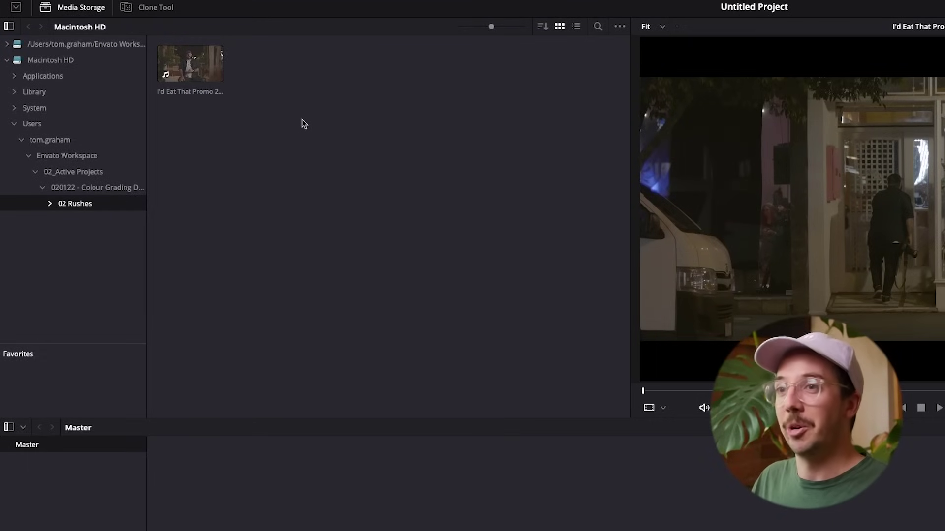
Step: Open Scene Cut Detection for the I'd Eat That Promo clip in media storage and run automatic scene detection
{"action": "left_click", "coordinate": [190, 63]}
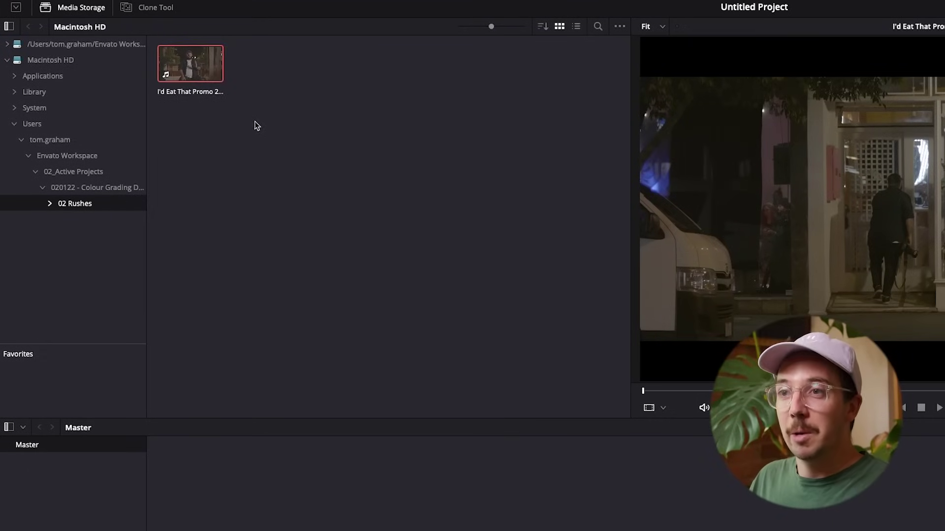
{"action": "right_click", "coordinate": [184, 61]}
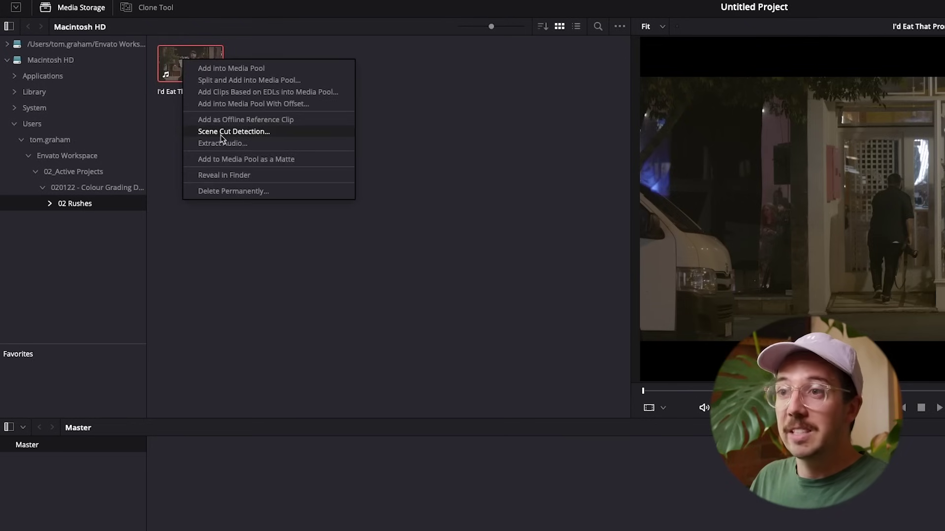
{"action": "left_click", "coordinate": [221, 132]}
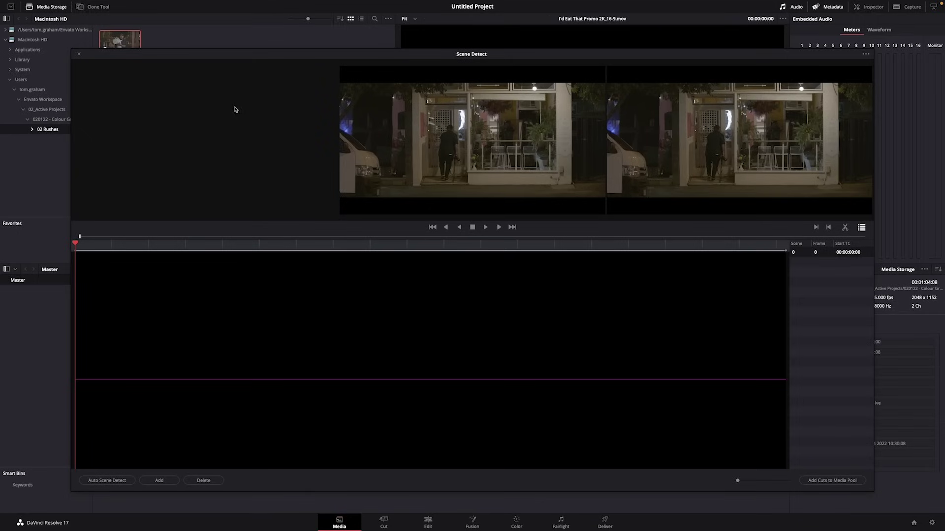
{"action": "left_click", "coordinate": [121, 484]}
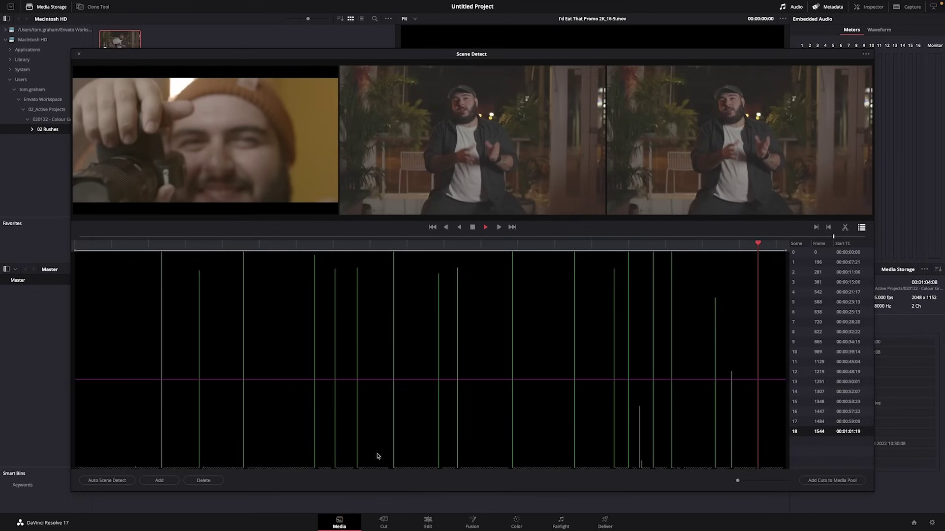
Step: Review the detected cuts one by one from scene 0 to scene 18, comparing the frames around each cut
{"action": "left_click", "coordinate": [837, 253]}
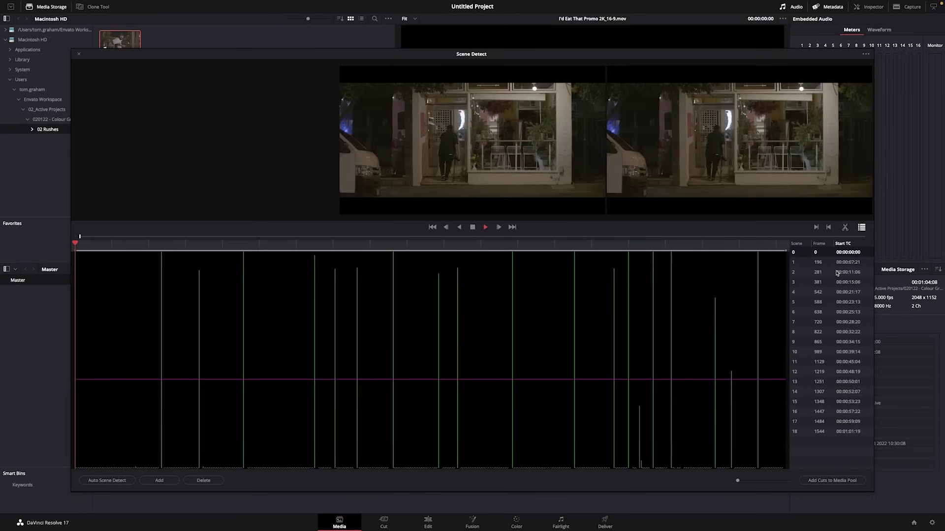
{"action": "key", "text": "Down"}
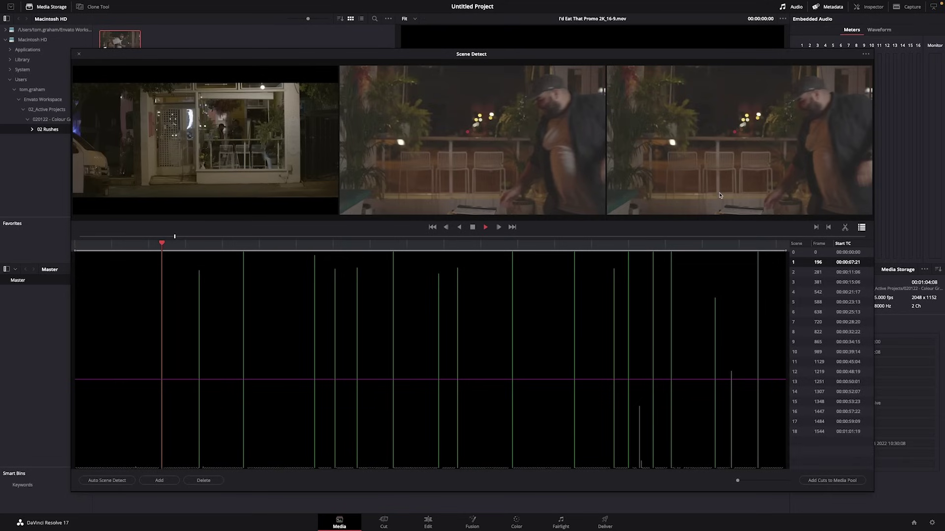
{"action": "key", "text": "Down"}
{"action": "key", "text": "Down"}
{"action": "key", "text": "Down"}
{"action": "key", "text": "Down"}
{"action": "key", "text": "Down"}
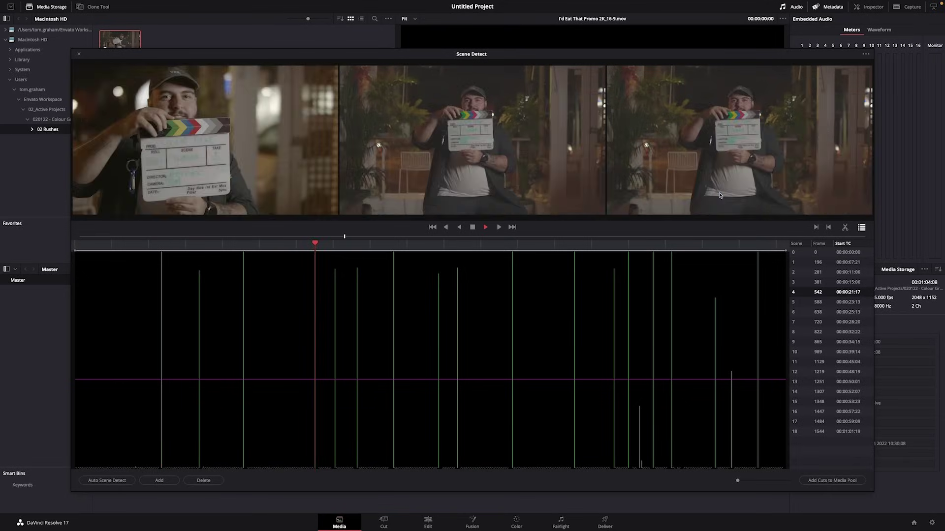
{"action": "key", "text": "Down"}
{"action": "key", "text": "Down"}
{"action": "key", "text": "Down"}
{"action": "key", "text": "Down"}
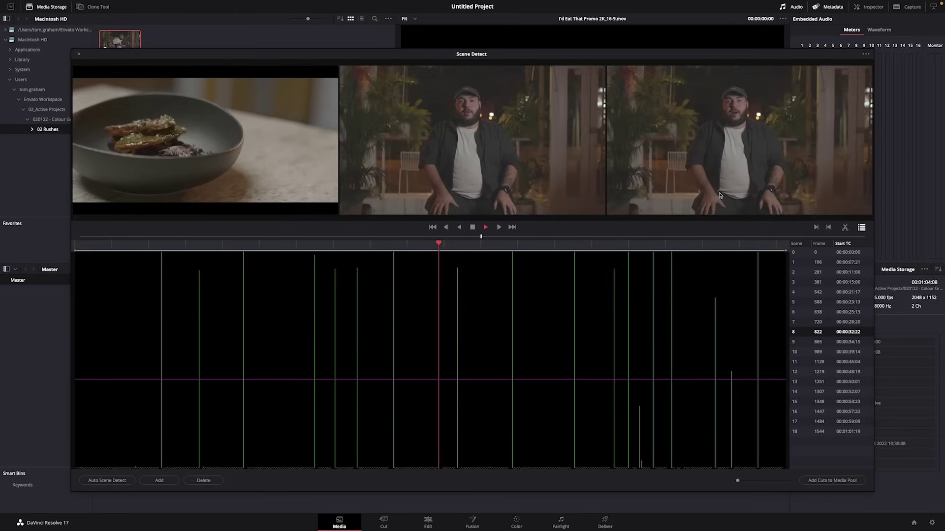
{"action": "key", "text": "Down"}
{"action": "key", "text": "Down"}
{"action": "key", "text": "Down"}
{"action": "key", "text": "Down"}
{"action": "key", "text": "Down"}
{"action": "key", "text": "Down"}
{"action": "key", "text": "Down"}
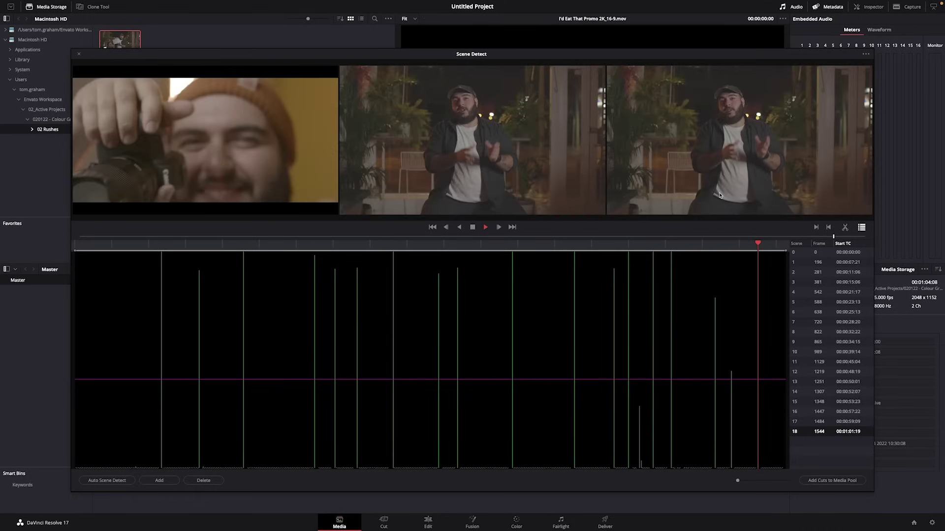
Step: Find the undetected change from the salad shot to the cake shot and add a cut at frame 1276
{"action": "left_click_drag", "start_coordinate": [467, 245], "coordinate": [536, 246]}
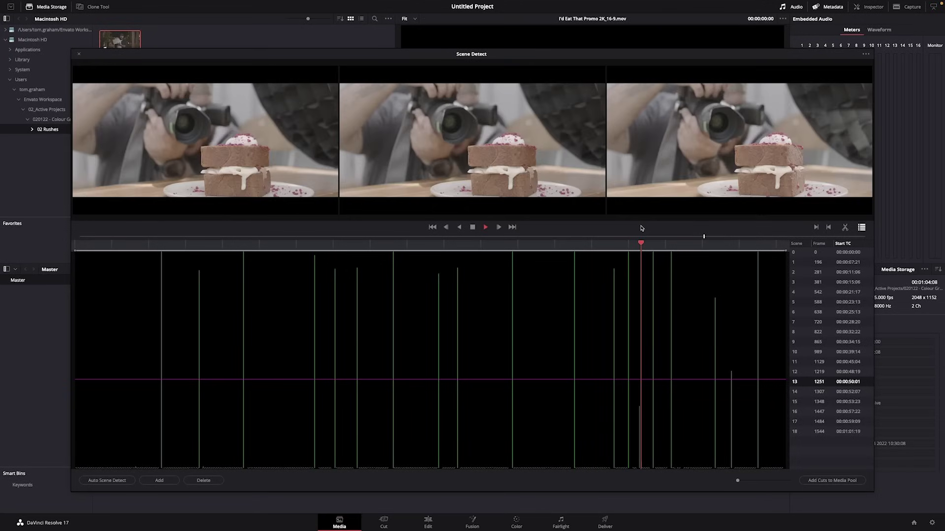
{"action": "left_click_drag", "start_coordinate": [640, 228], "coordinate": [638, 228]}
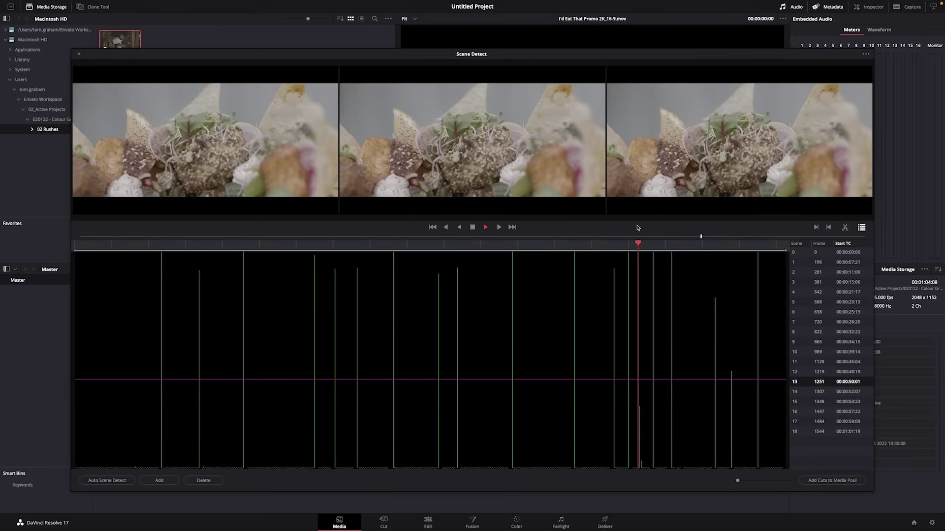
{"action": "left_click_drag", "start_coordinate": [638, 227], "coordinate": [641, 228]}
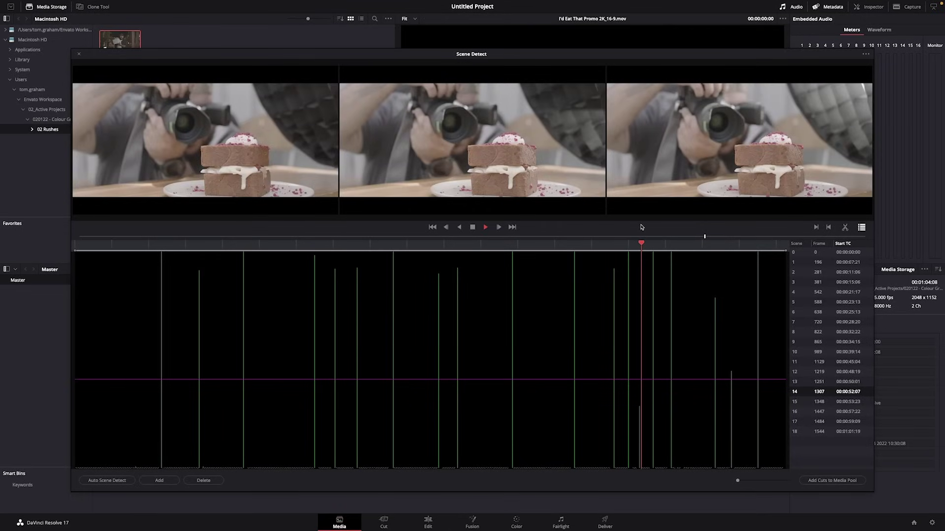
{"action": "left_click_drag", "start_coordinate": [641, 227], "coordinate": [639, 233]}
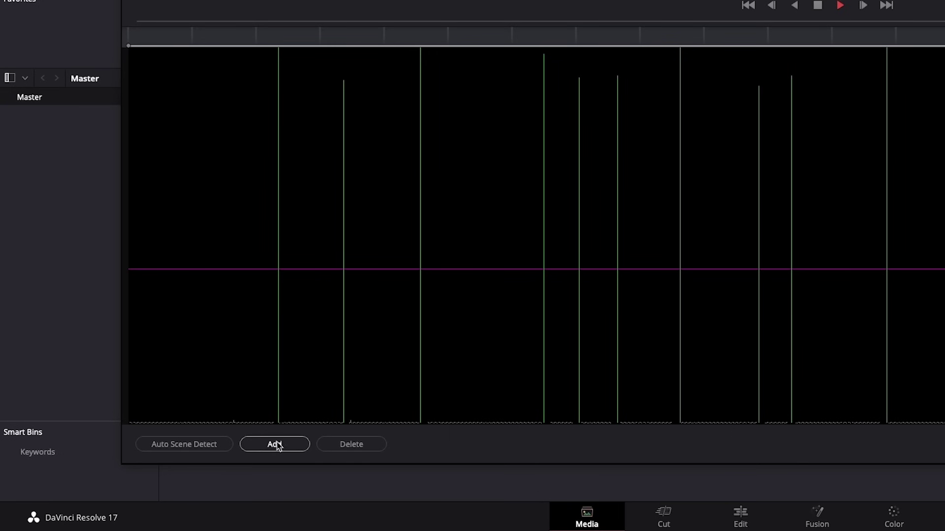
{"action": "left_click", "coordinate": [159, 481]}
Step: Check the frames around the cuts from scene 13 through scene 15
{"action": "left_click", "coordinate": [827, 382]}
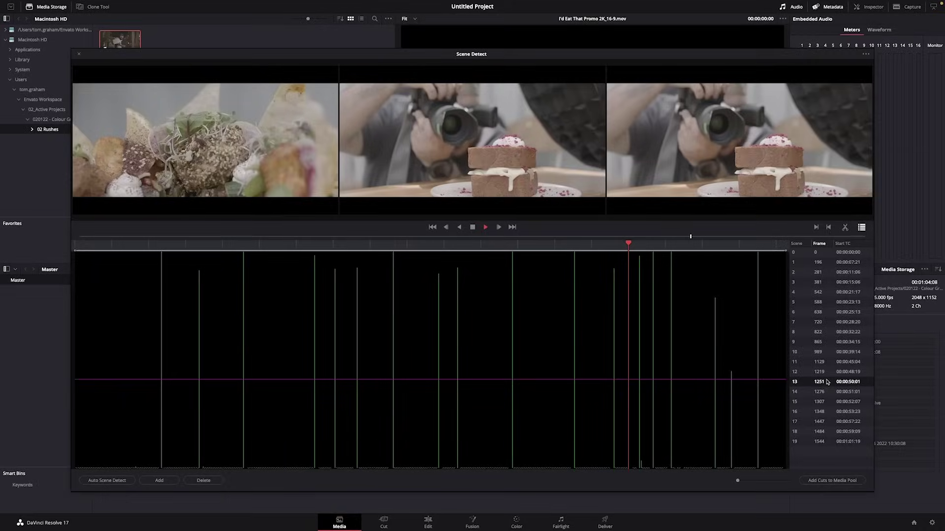
{"action": "key", "text": "Down"}
{"action": "key", "text": "Down"}
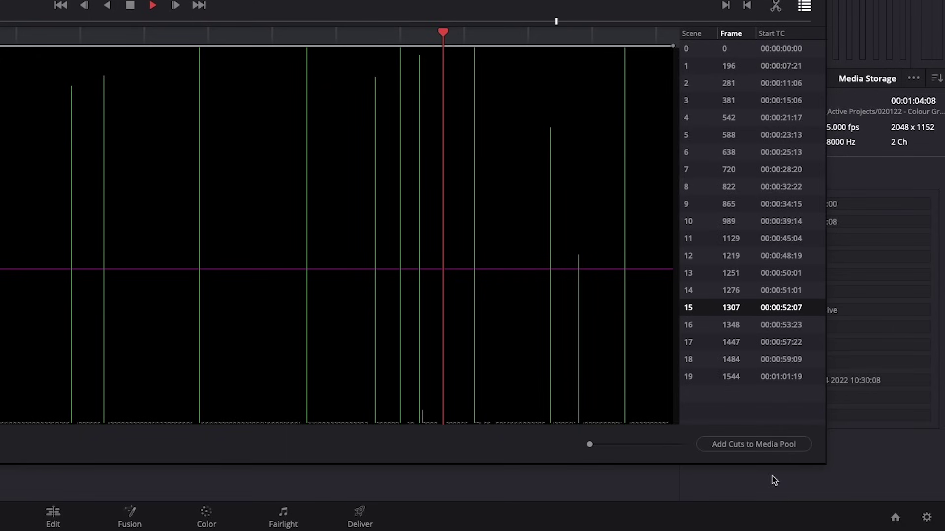
Step: Add the detected cuts to the media pool and close Scene Detect
{"action": "left_click", "coordinate": [768, 445]}
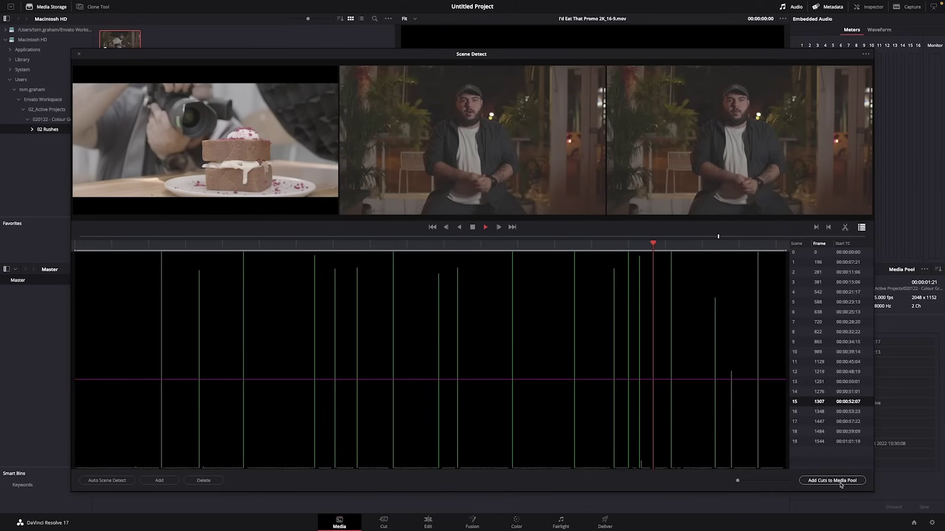
{"action": "left_click", "coordinate": [78, 54]}
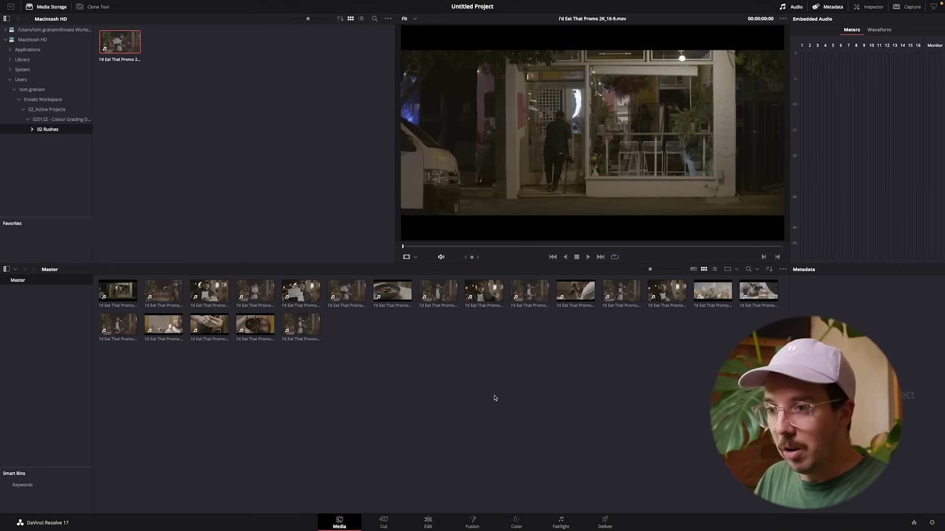
Step: Create a timeline named "Colour Grading Tutorial" from all the promo clips in the media pool, keeping the project settings
{"action": "key", "text": "super+a"}
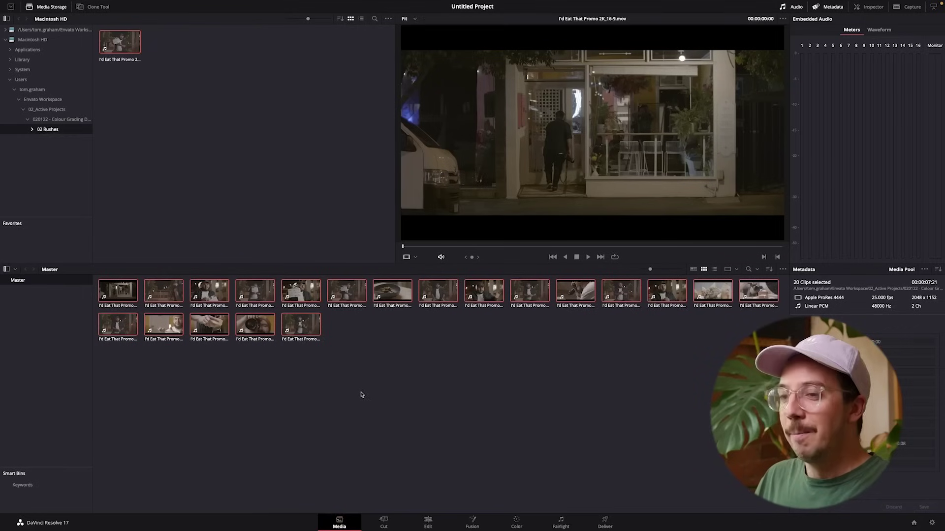
{"action": "right_click", "coordinate": [300, 328]}
{"action": "left_click", "coordinate": [356, 120]}
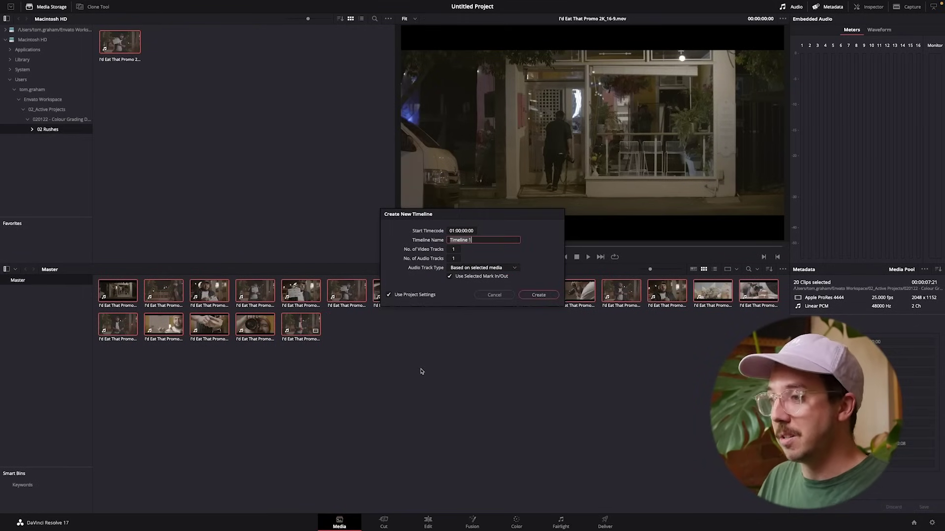
{"action": "type", "text": "Colour Grading Tutorial"}
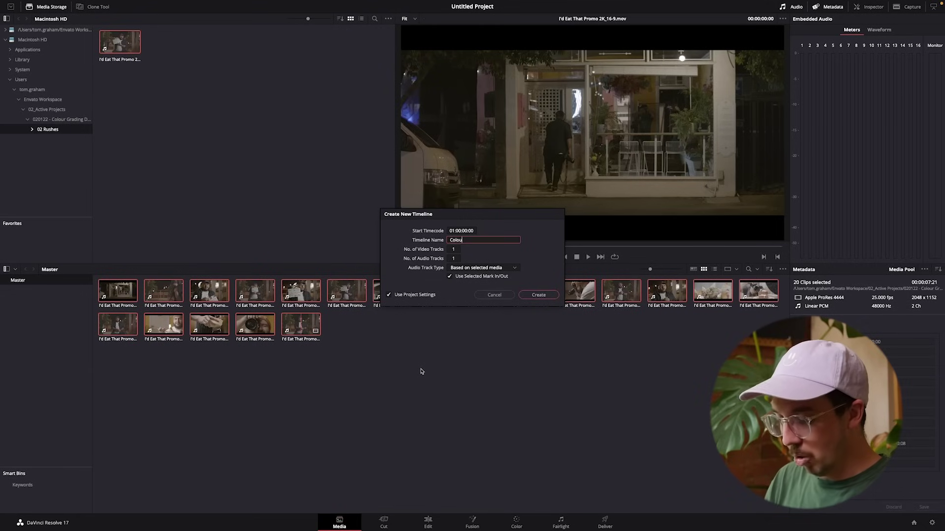
{"action": "key", "text": "BackSpace"}
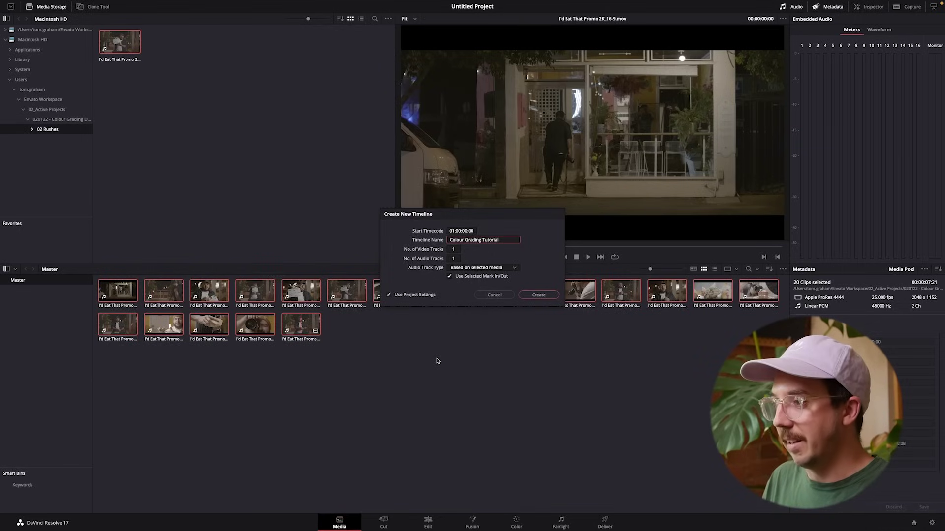
{"action": "key", "text": "Return"}
Step: Switch to the Edit page and scrub through the first shots of the Colour Grading Tutorial timeline
{"action": "left_click", "coordinate": [348, 321]}
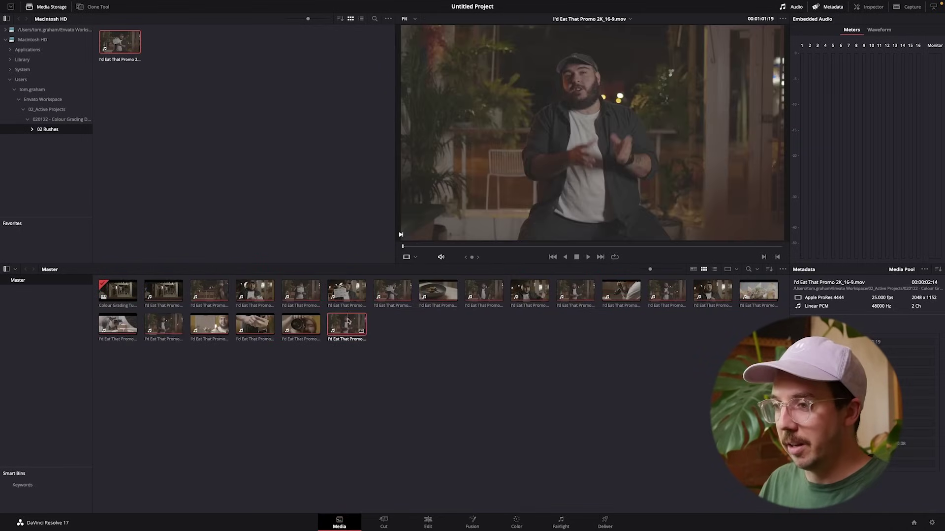
{"action": "key", "text": "shift+4"}
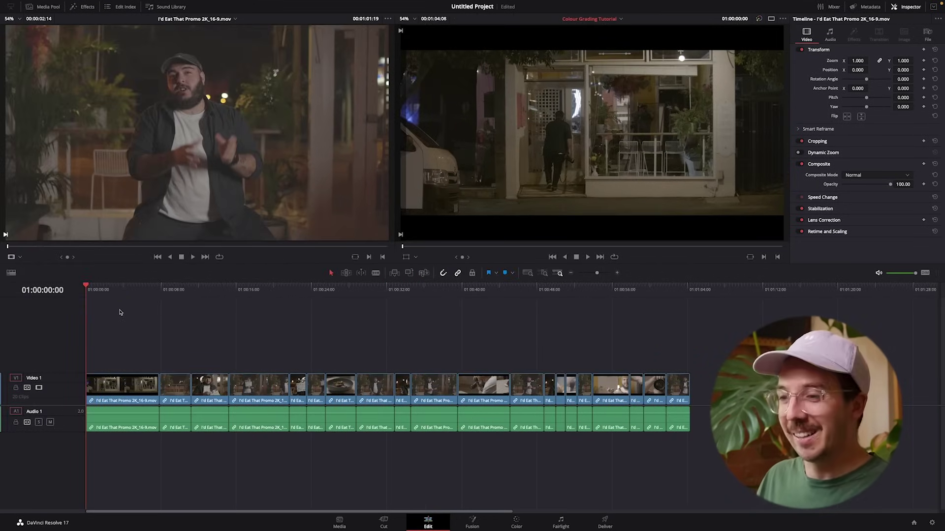
{"action": "left_click_drag", "start_coordinate": [121, 290], "coordinate": [280, 290]}
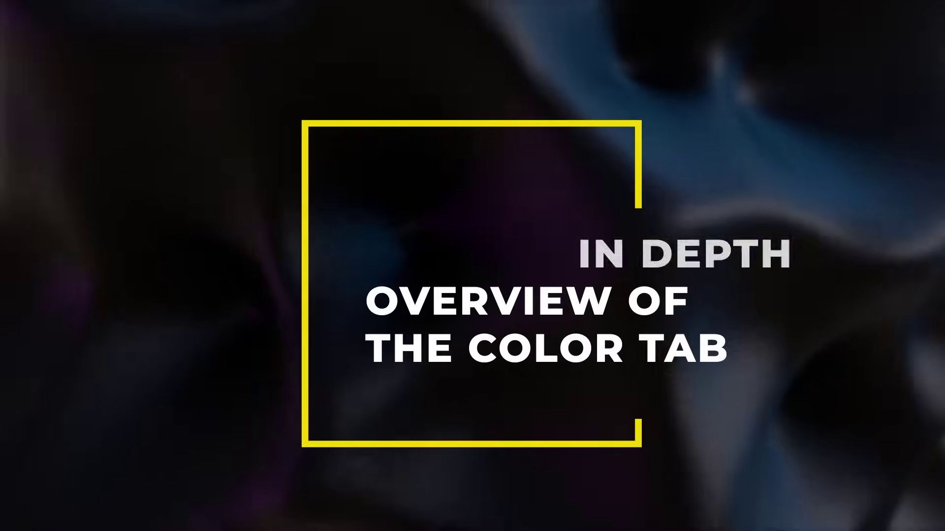
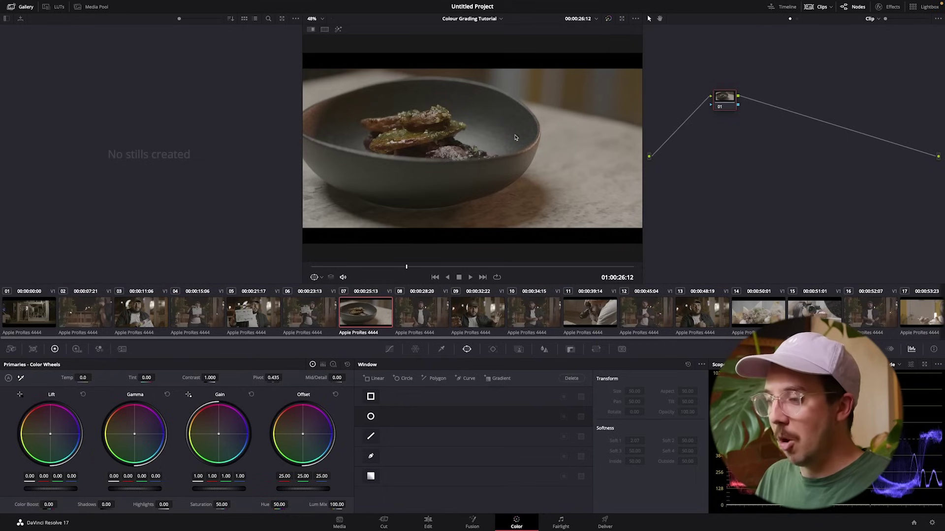
Step: Tint shot 07 magenta with Offset at 38.18, 19.30 and 40.65, and grab a still of the graded frame
{"action": "left_click_drag", "start_coordinate": [304, 436], "coordinate": [310, 427]}
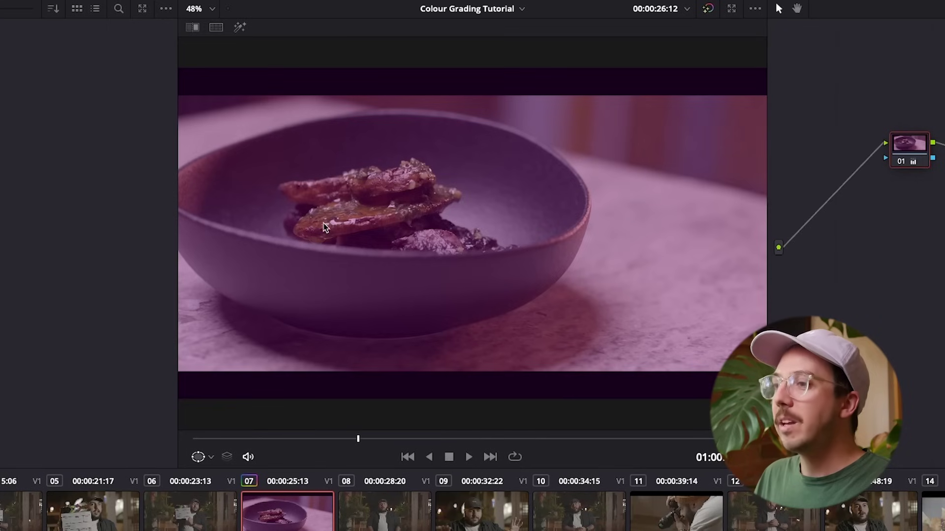
{"action": "right_click", "coordinate": [386, 141]}
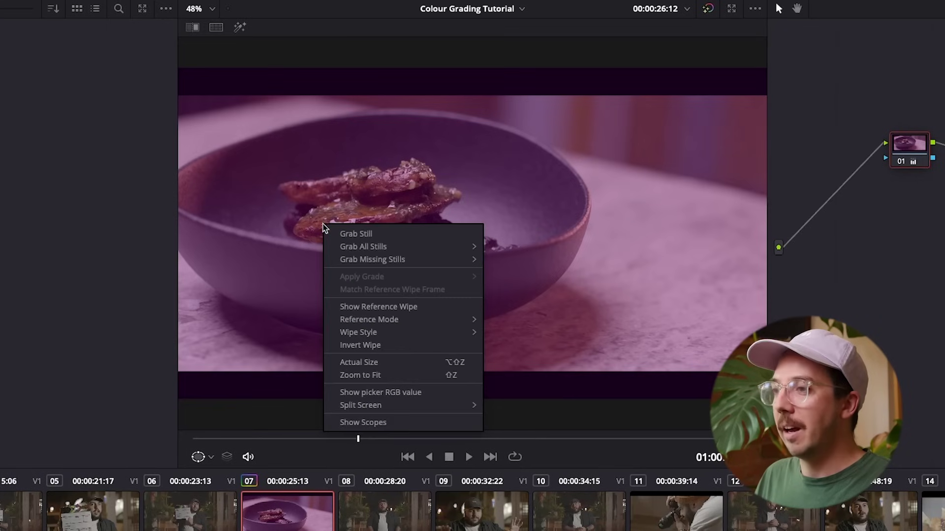
{"action": "left_click", "coordinate": [386, 141]}
{"action": "right_click", "coordinate": [359, 226]}
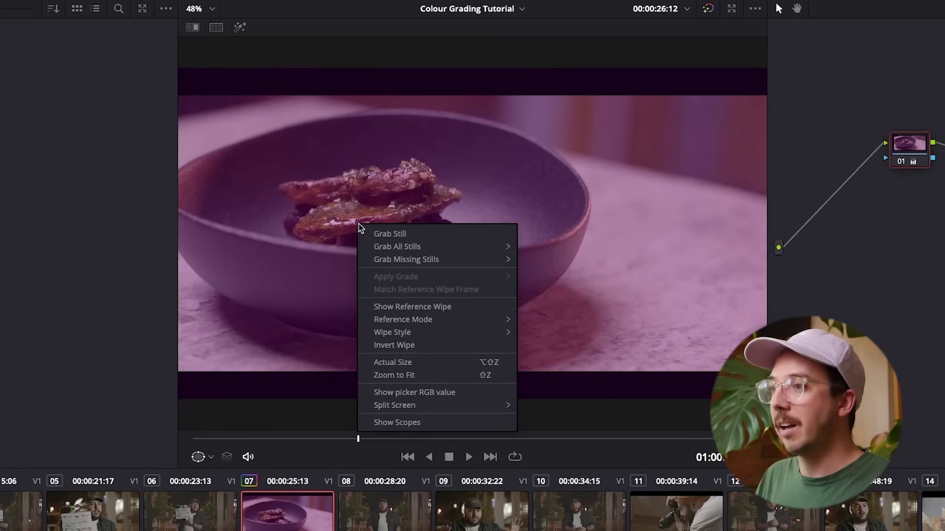
{"action": "left_click", "coordinate": [392, 236]}
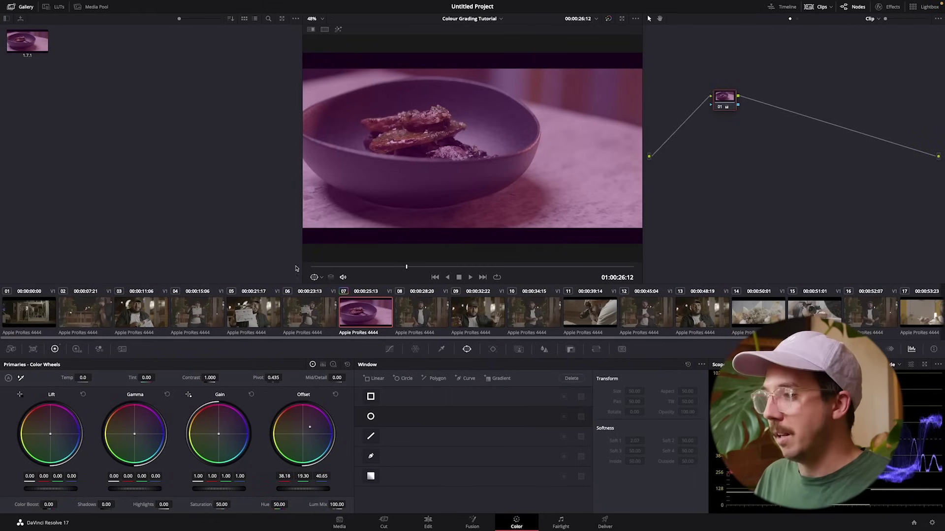
Step: Apply the magenta still's grade to shot 11 and scrub through the shot to check it
{"action": "left_click", "coordinate": [612, 317]}
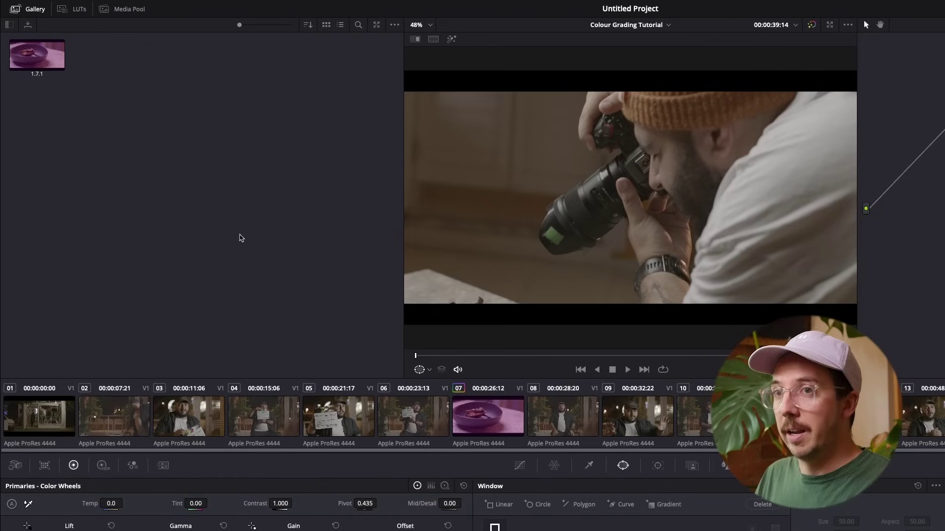
{"action": "mouse_move", "coordinate": [35, 59]}
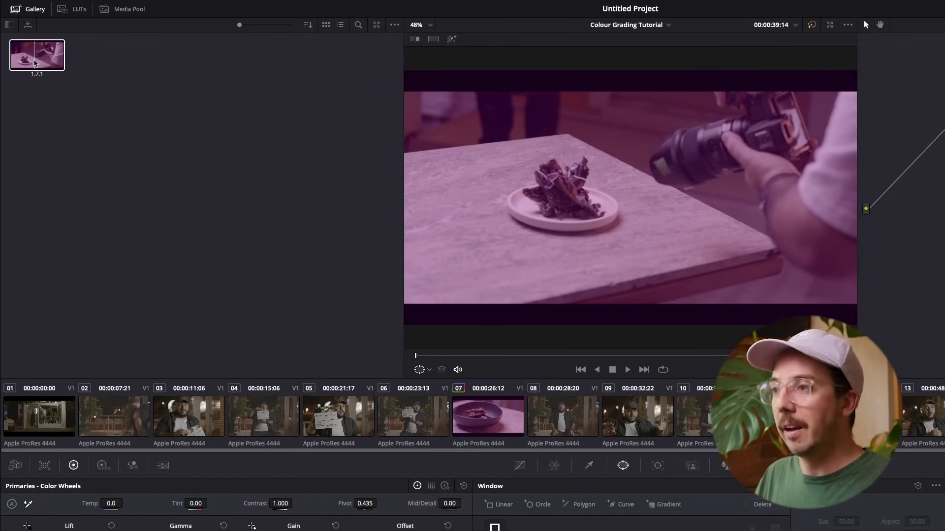
{"action": "right_click", "coordinate": [36, 61]}
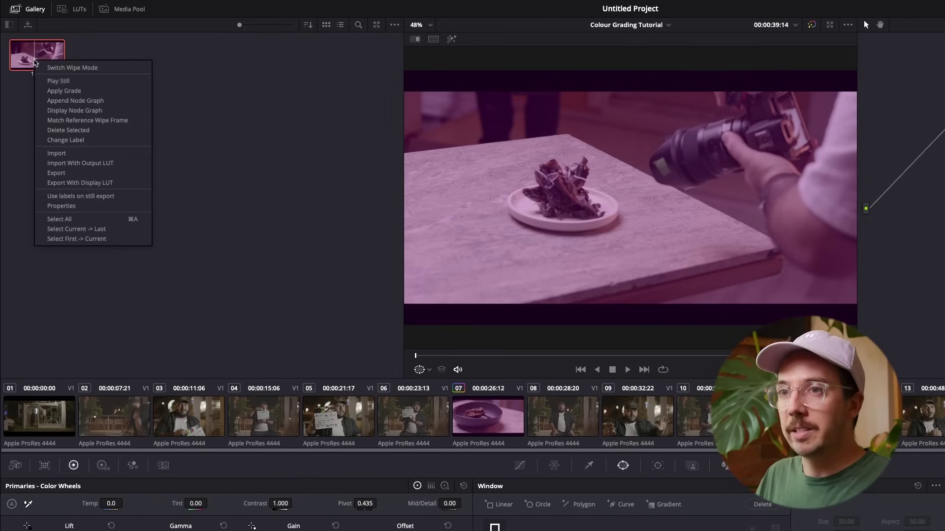
{"action": "left_click", "coordinate": [64, 91]}
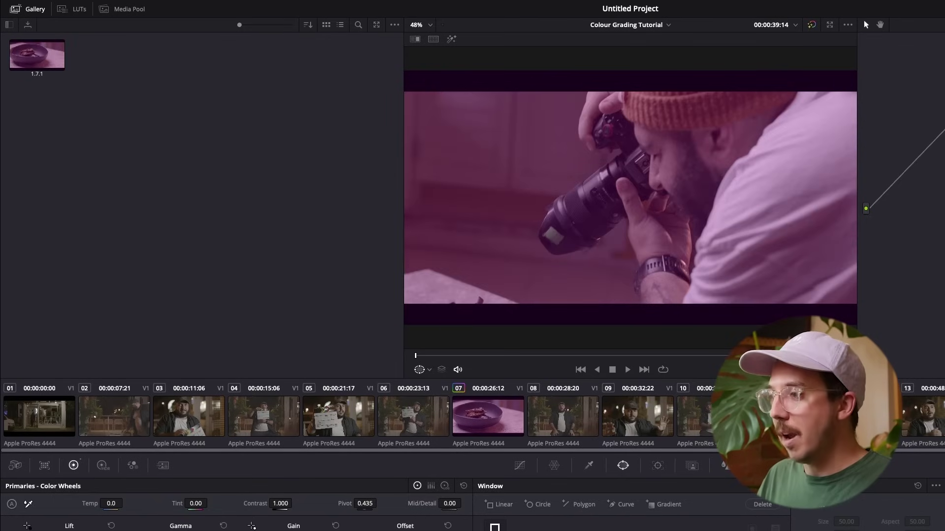
{"action": "left_click_drag", "start_coordinate": [589, 356], "coordinate": [505, 356]}
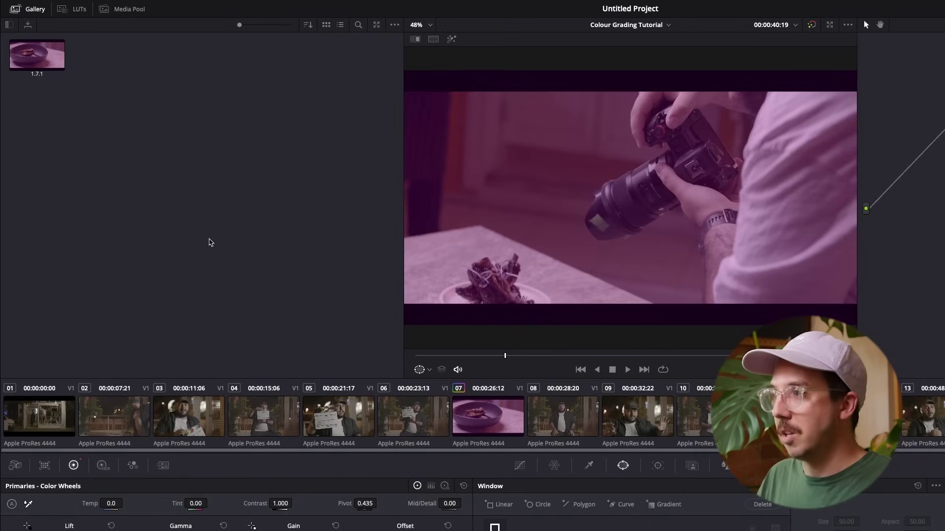
Step: Undo the grade applied to shot 11 and delete the magenta still from the gallery
{"action": "key", "text": "ctrl+z"}
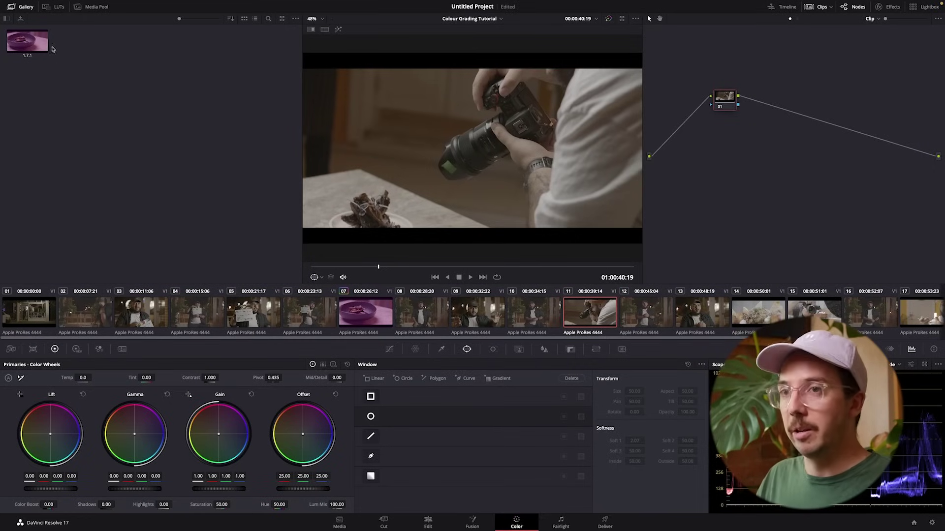
{"action": "key", "text": "Delete"}
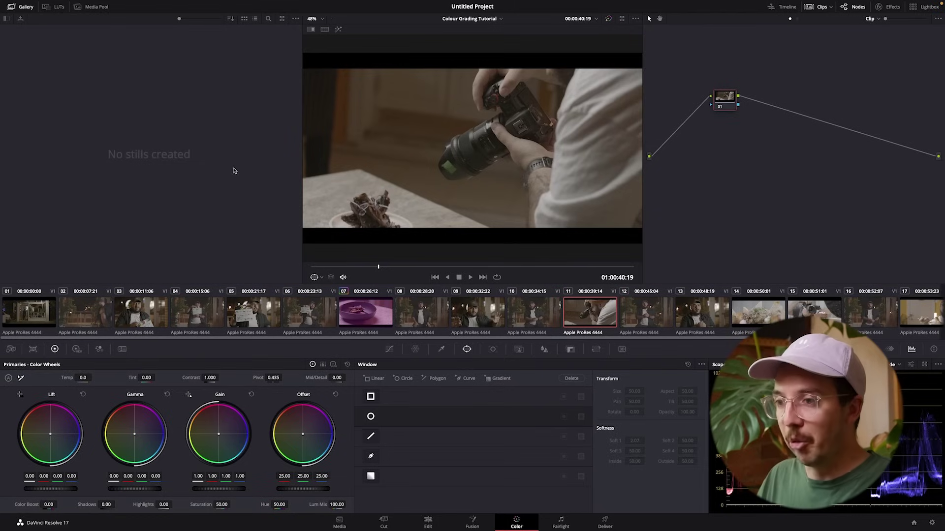
Step: Compare the similar interview shots along the timeline, from shot 04 through shot 12
{"action": "left_click", "coordinate": [308, 315]}
{"action": "left_click", "coordinate": [200, 315]}
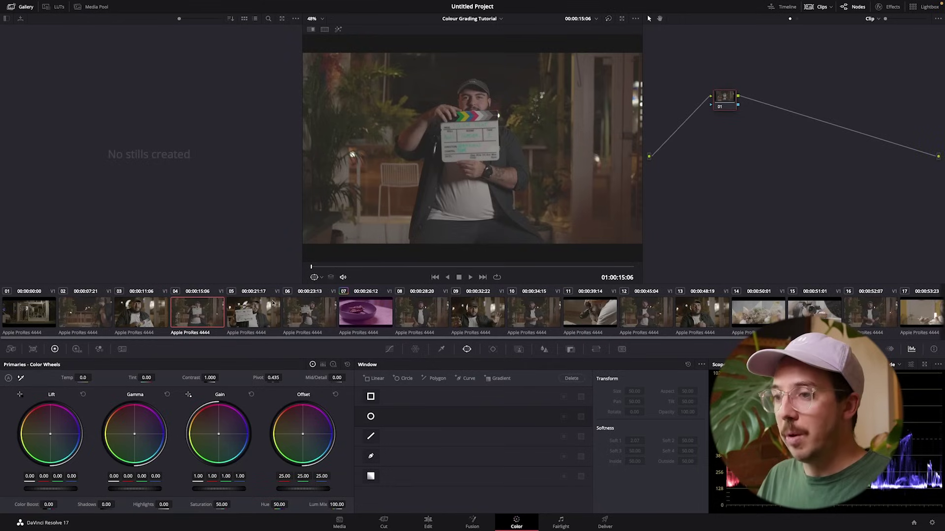
{"action": "left_click", "coordinate": [309, 314]}
{"action": "left_click", "coordinate": [469, 324]}
{"action": "left_click", "coordinate": [554, 320]}
{"action": "left_click", "coordinate": [647, 314]}
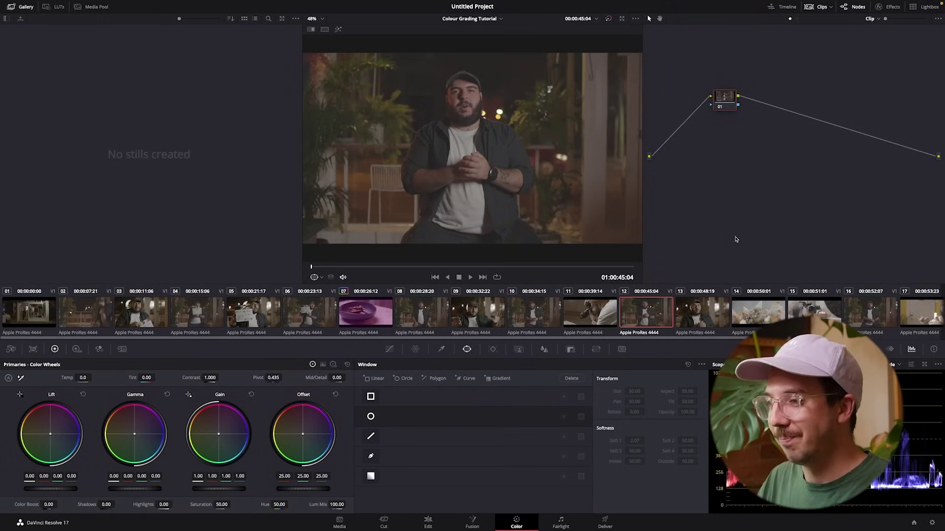
Step: Reset the node grade on shot 07 to remove the magenta tint
{"action": "left_click", "coordinate": [343, 307]}
{"action": "right_click", "coordinate": [733, 100]}
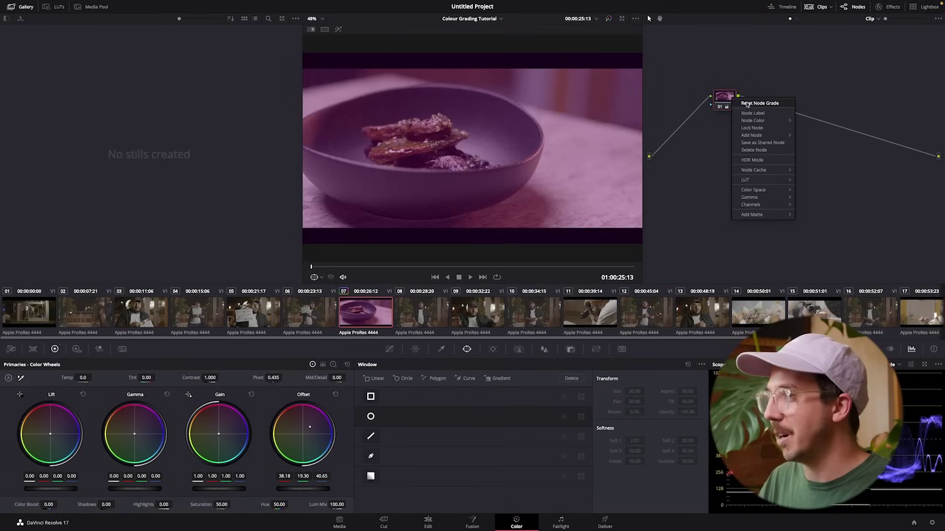
{"action": "left_click", "coordinate": [763, 143]}
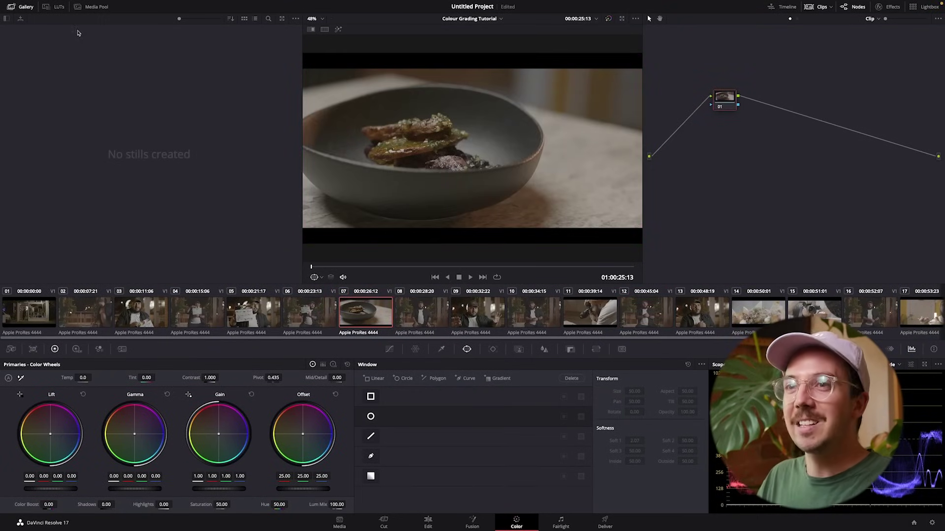
Step: Apply the Blackmagic 4.6K Film to Extended Video v4 LUT to the node of shot 07
{"action": "left_click", "coordinate": [58, 7]}
{"action": "left_click", "coordinate": [22, 7]}
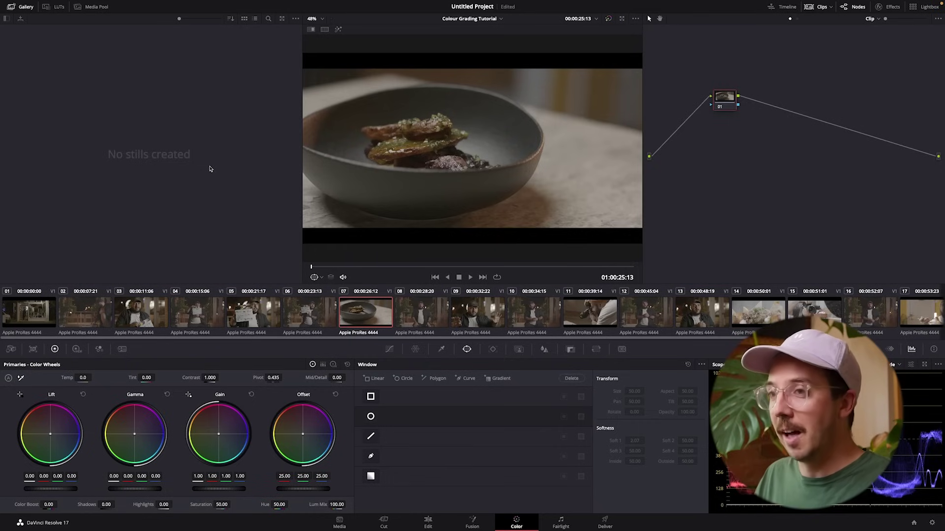
{"action": "left_click", "coordinate": [59, 8]}
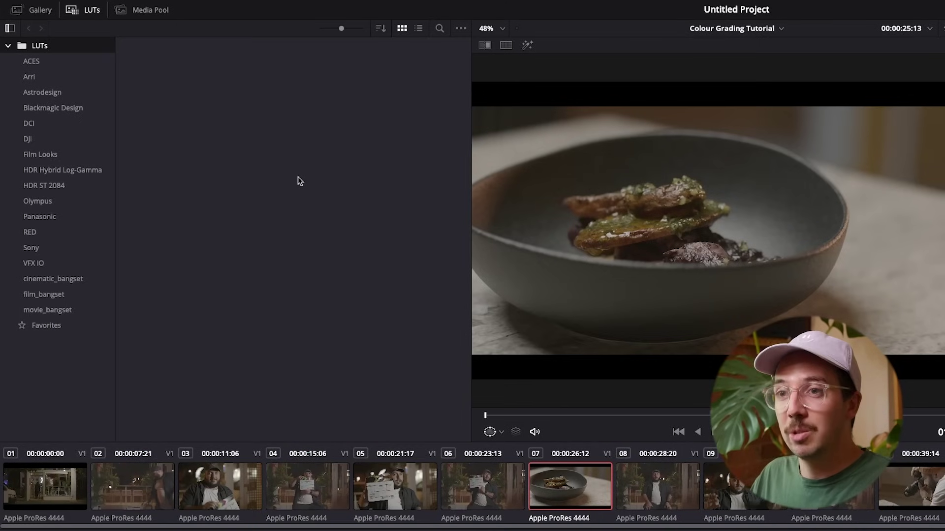
{"action": "left_click", "coordinate": [58, 111]}
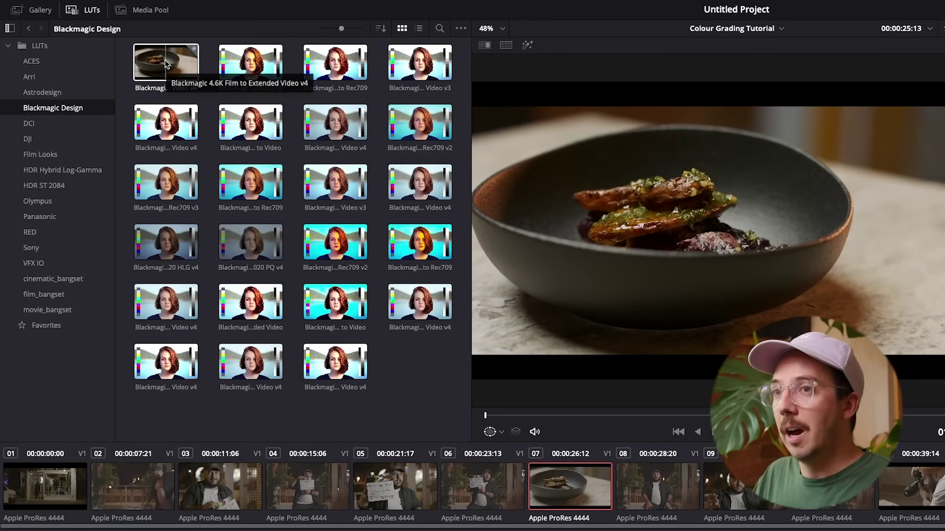
{"action": "right_click", "coordinate": [166, 63]}
{"action": "left_click", "coordinate": [212, 69]}
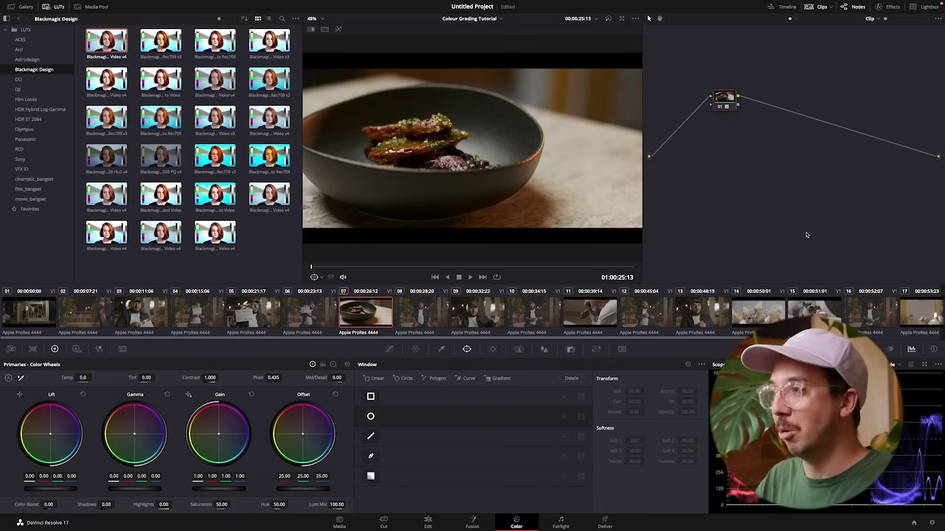
Step: Clear the Blackmagic LUT from shot 07 by resetting its node grade
{"action": "right_click", "coordinate": [721, 95]}
{"action": "left_click", "coordinate": [738, 103]}
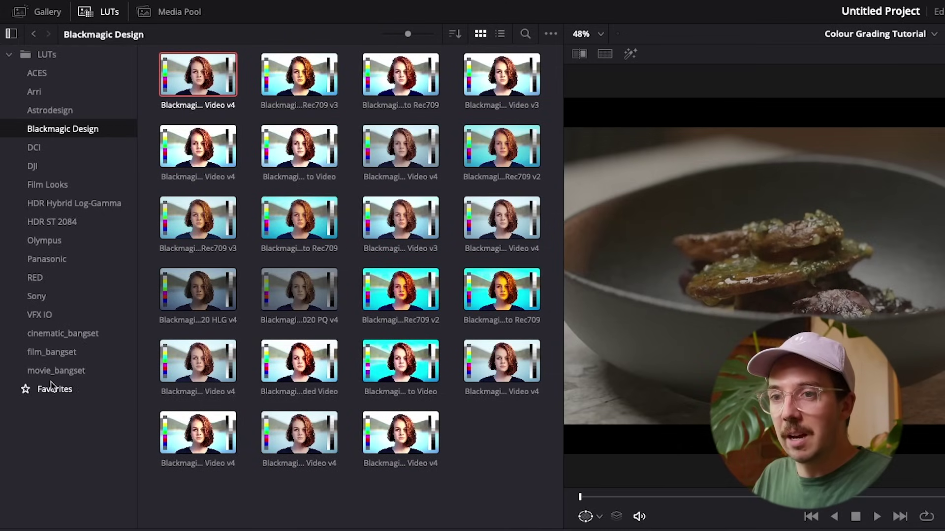
Step: Examine the movie_bangset LUT collection with shot 04 at 01:00:20:10 as the preview frame
{"action": "left_click", "coordinate": [35, 338]}
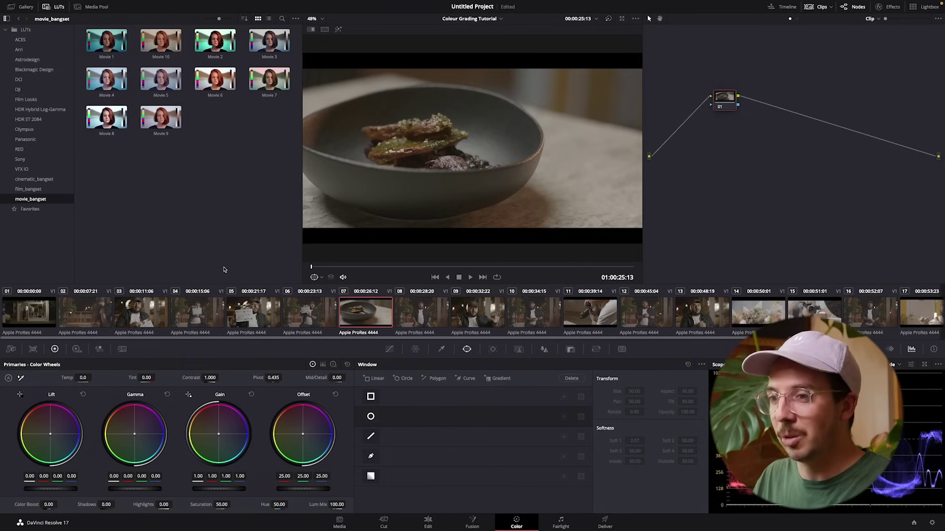
{"action": "left_click", "coordinate": [201, 311]}
{"action": "left_click_drag", "start_coordinate": [388, 266], "coordinate": [571, 266]}
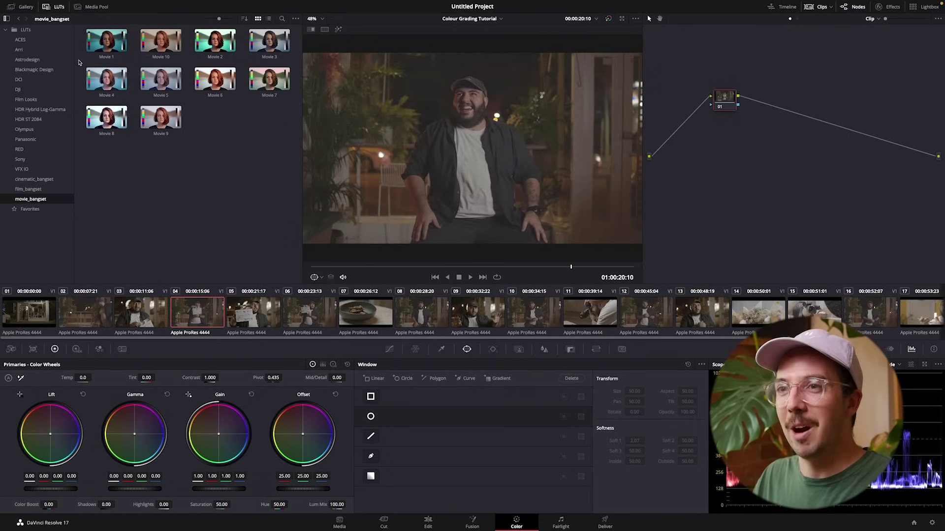
{"action": "mouse_move", "coordinate": [109, 39]}
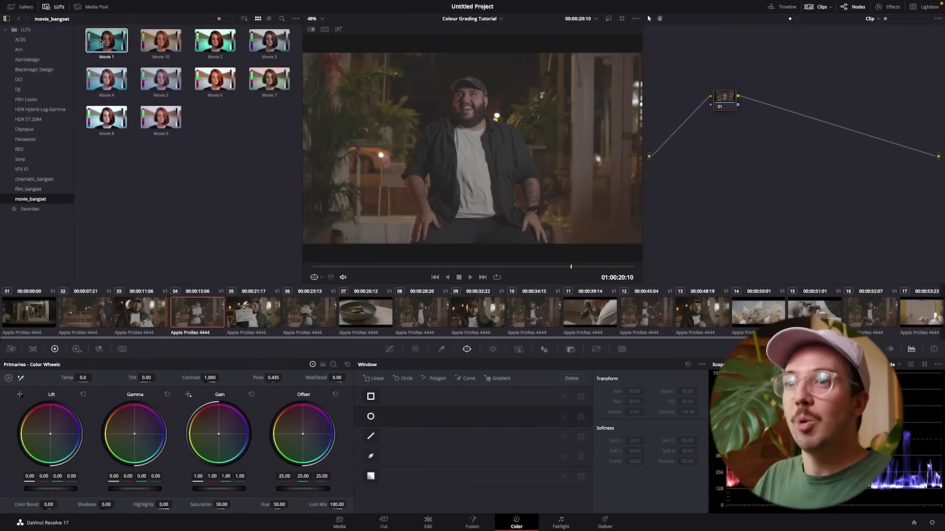
Step: Close the LUT browser and display the Media Pool clips on the Color page
{"action": "left_click", "coordinate": [55, 6]}
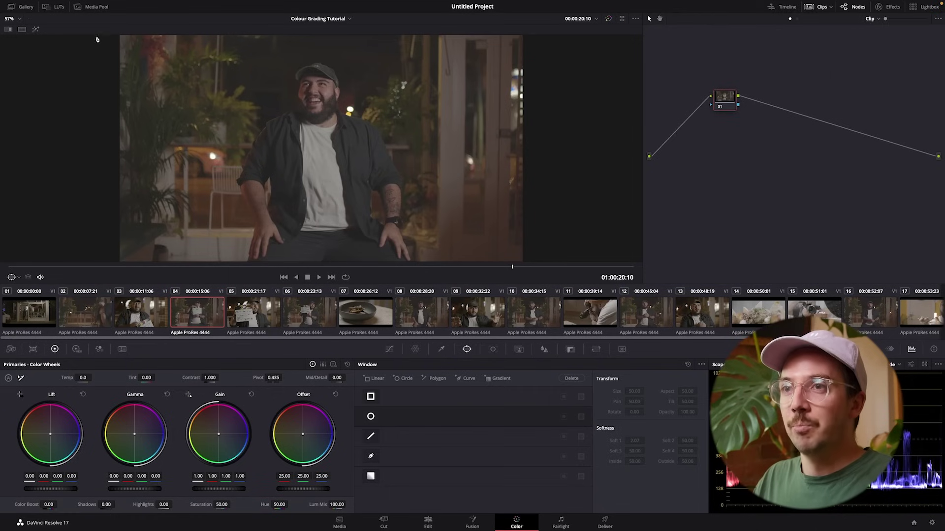
{"action": "left_click", "coordinate": [95, 7]}
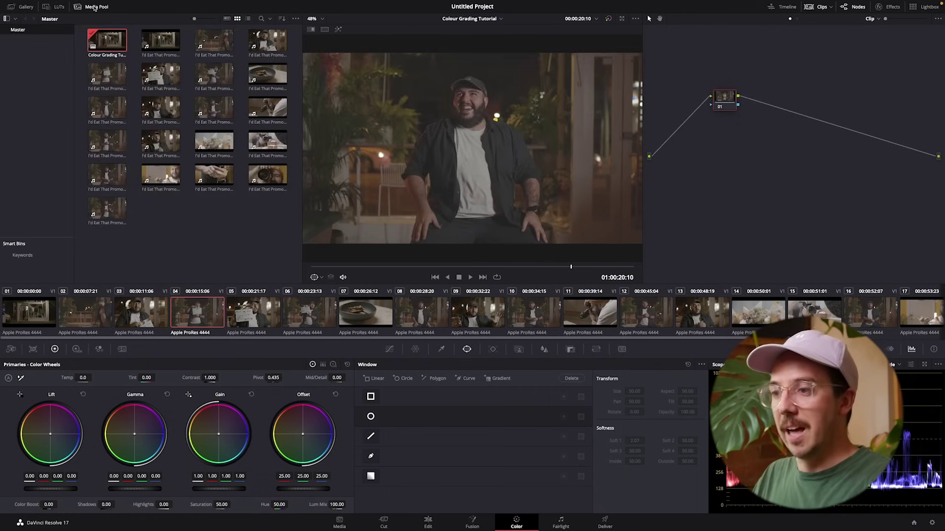
Step: Check the imported clips on the Media page, return to the Color page and hide its Media Pool
{"action": "left_click", "coordinate": [354, 523]}
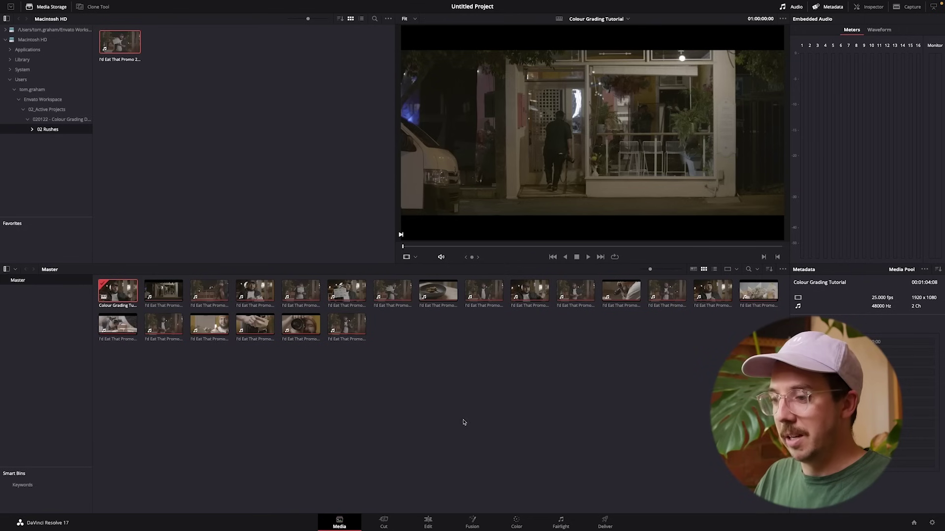
{"action": "left_click", "coordinate": [524, 525]}
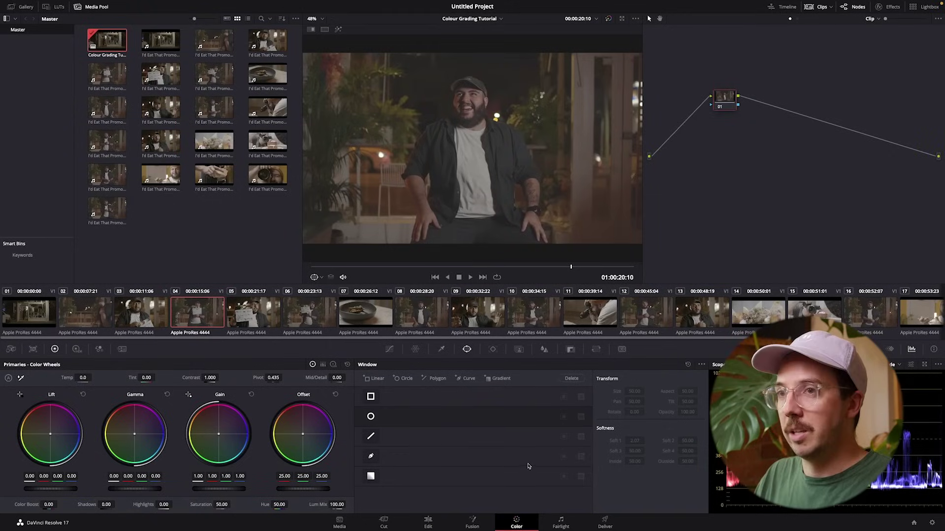
{"action": "left_click", "coordinate": [96, 8]}
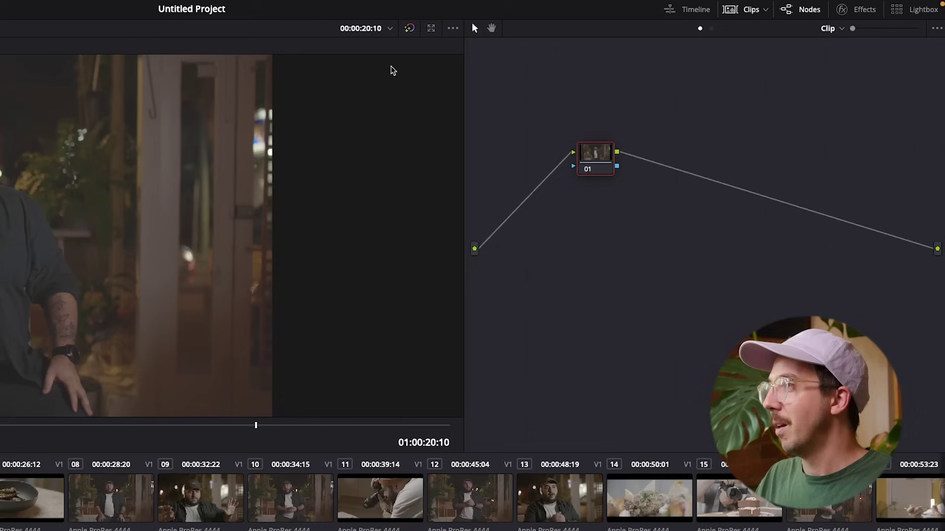
Step: Show the Color page's mini timeline, scrub within shot 04 to 01:00:20:12, and hide the timeline again
{"action": "left_click", "coordinate": [686, 10]}
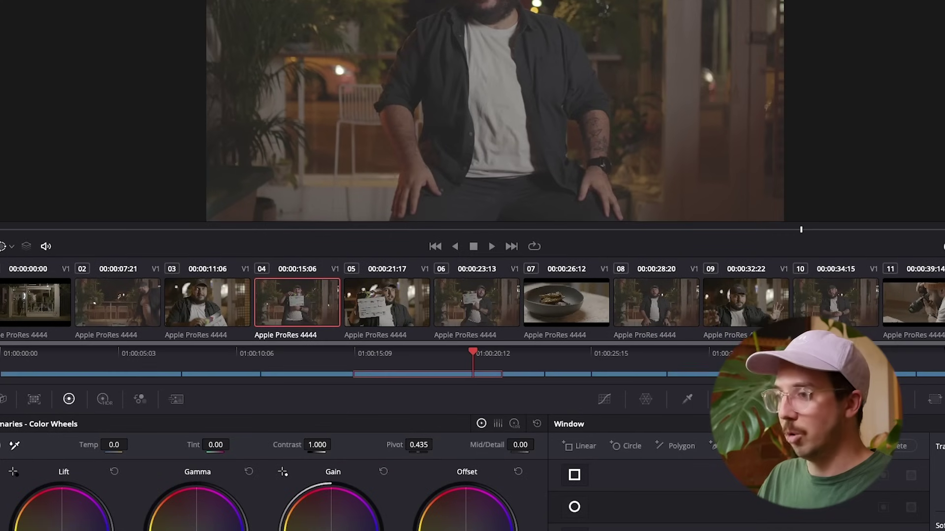
{"action": "left_click_drag", "start_coordinate": [474, 355], "coordinate": [447, 364]}
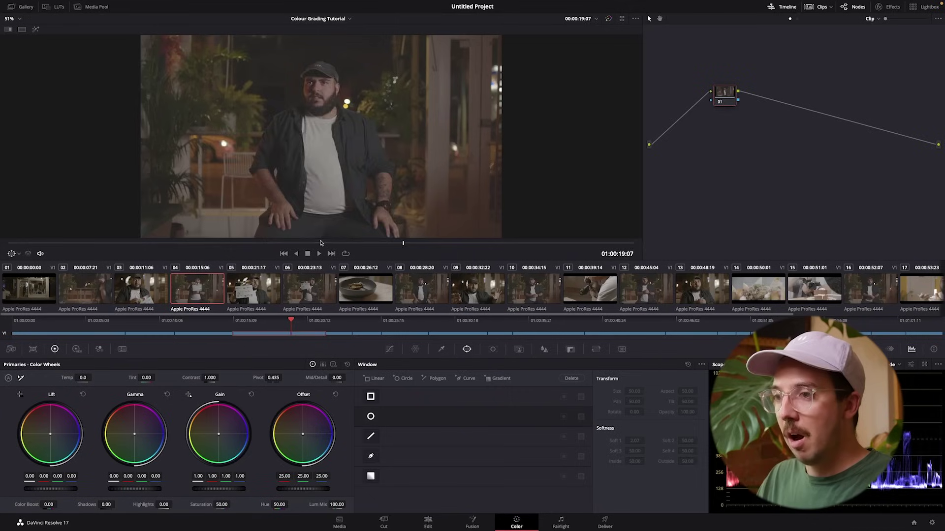
{"action": "left_click_drag", "start_coordinate": [321, 243], "coordinate": [399, 261]}
{"action": "left_click", "coordinate": [771, 7]}
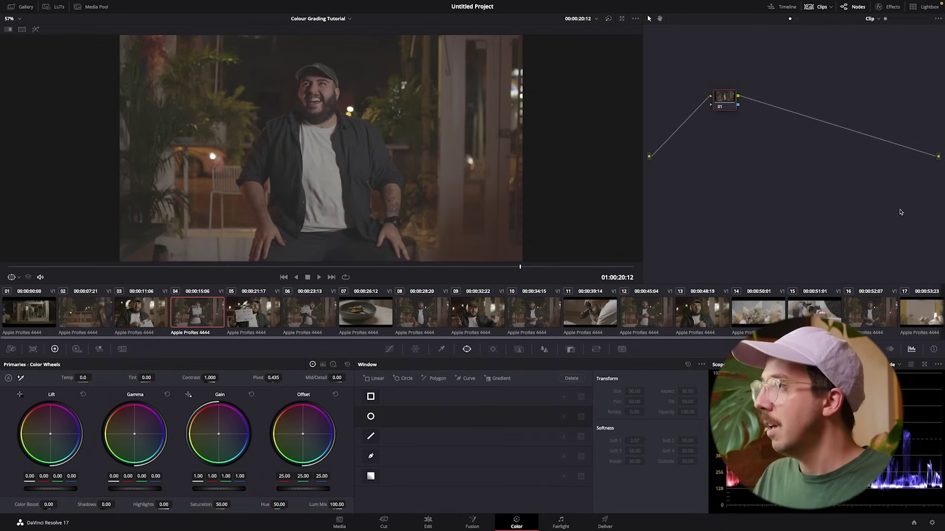
Step: Try a strong magenta tint on shot 04 by setting Offset to 62.70, 10.32, 58.58 with the clip thumbnails displayed
{"action": "left_click", "coordinate": [822, 7]}
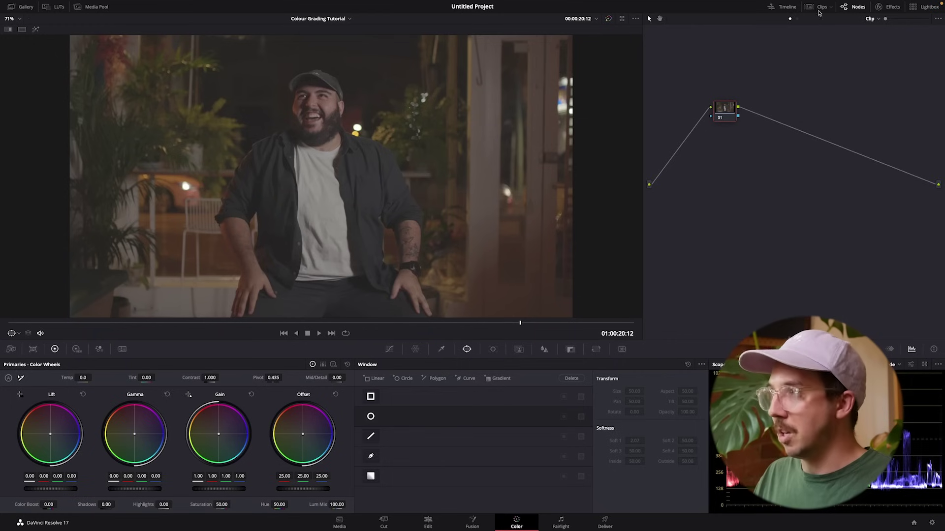
{"action": "left_click", "coordinate": [818, 9]}
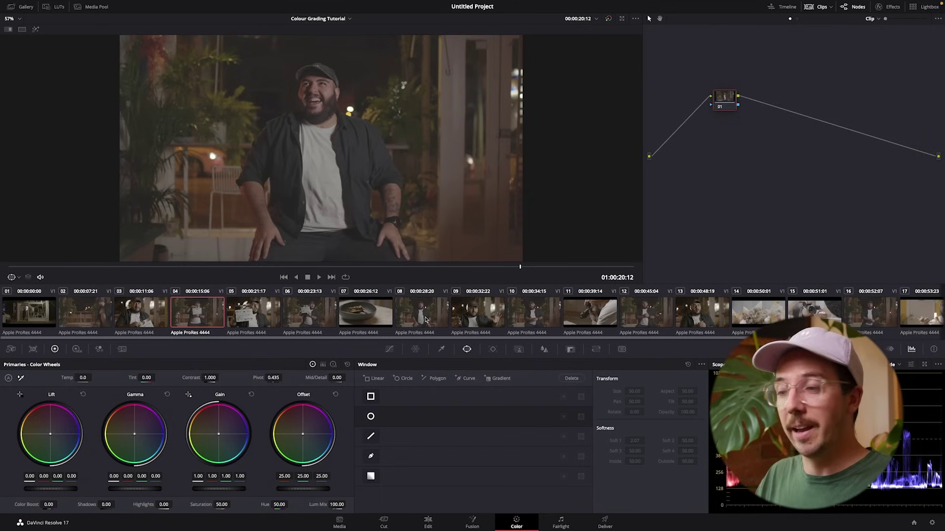
{"action": "left_click_drag", "start_coordinate": [302, 436], "coordinate": [318, 417]}
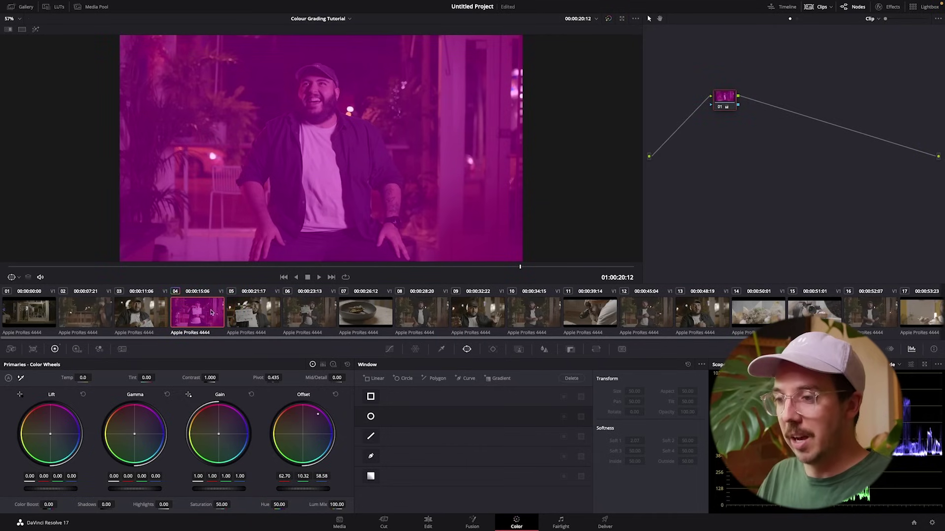
Step: Hide the clip thumbnails and move node 01 slightly down and left in the node graph
{"action": "left_click", "coordinate": [818, 7]}
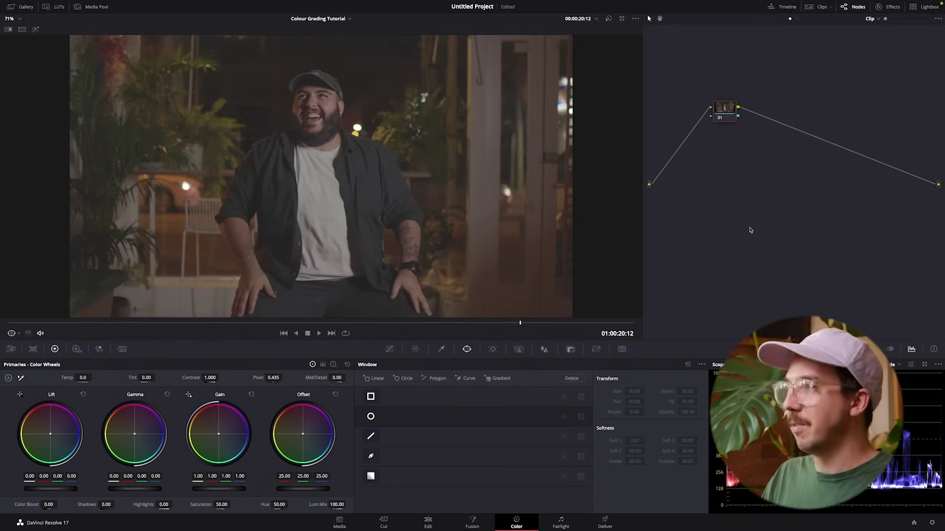
{"action": "left_click", "coordinate": [855, 8]}
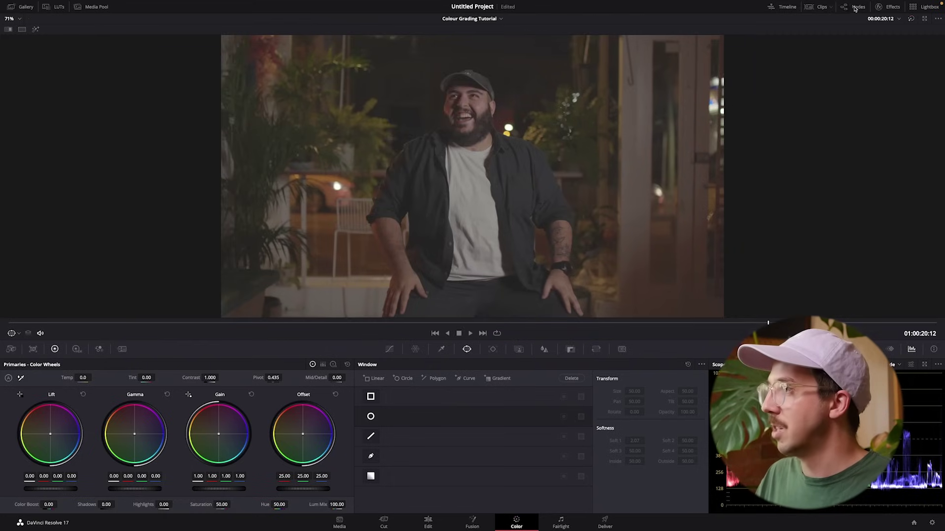
{"action": "left_click", "coordinate": [855, 8]}
{"action": "left_click_drag", "start_coordinate": [724, 99], "coordinate": [705, 129]}
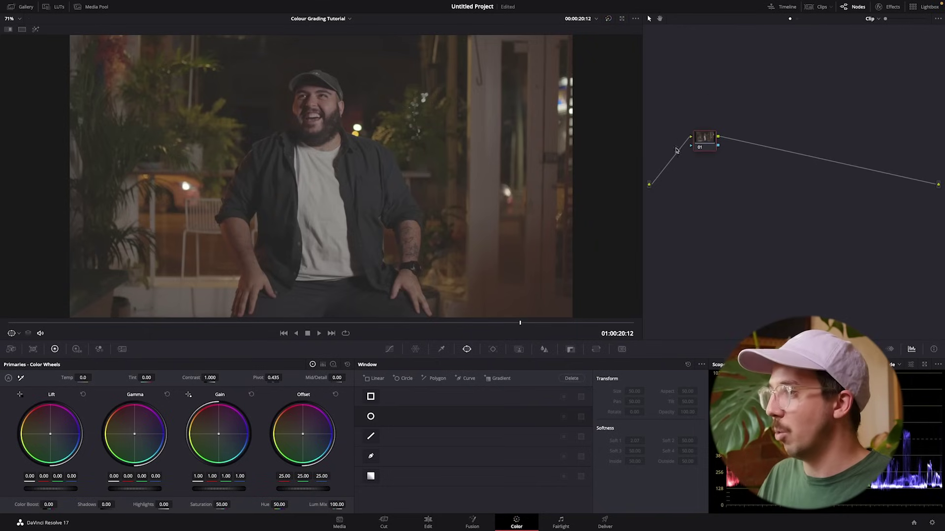
{"action": "mouse_move", "coordinate": [886, 19]}
{"action": "left_mouse_down"}
{"action": "mouse_move", "coordinate": [910, 20]}
{"action": "mouse_move", "coordinate": [887, 22]}
{"action": "left_mouse_up"}
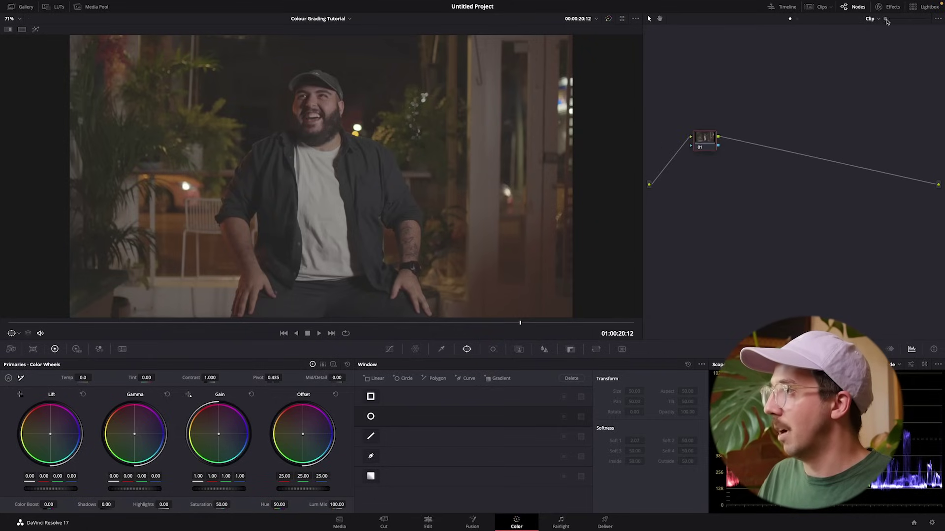
{"action": "left_click", "coordinate": [849, 7]}
{"action": "left_click", "coordinate": [848, 7]}
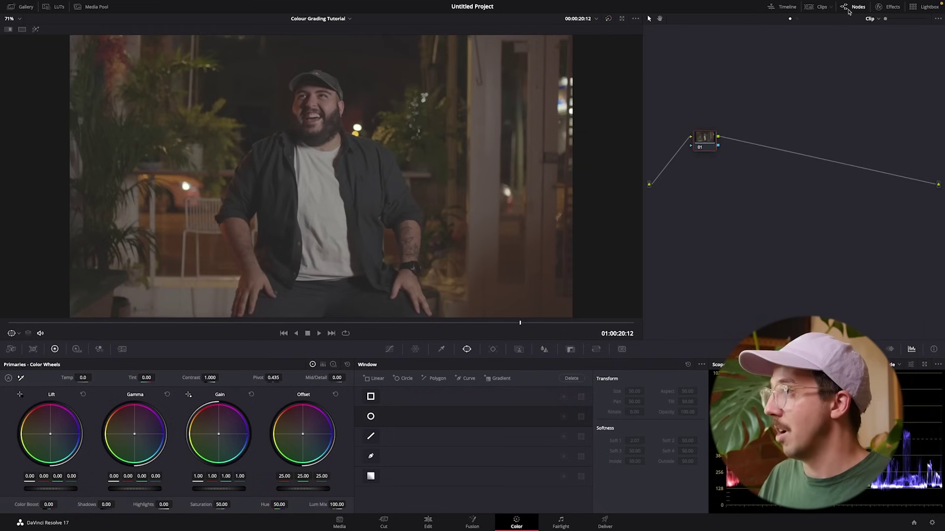
Step: Examine the Resolve FX effects library, from the Blur and Color categories down to Temporal, Texture and Transform
{"action": "left_click", "coordinate": [890, 7]}
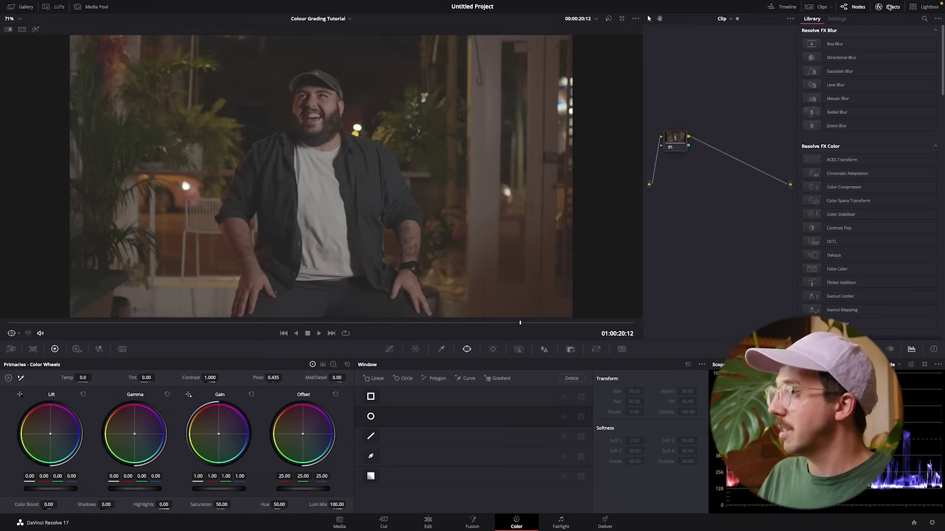
{"action": "left_click", "coordinate": [890, 6]}
{"action": "left_click", "coordinate": [890, 7]}
{"action": "scroll", "coordinate": [861, 115], "scroll_direction": "down", "scroll_amount": 15}
{"action": "scroll", "coordinate": [861, 116], "scroll_direction": "up", "scroll_amount": 10}
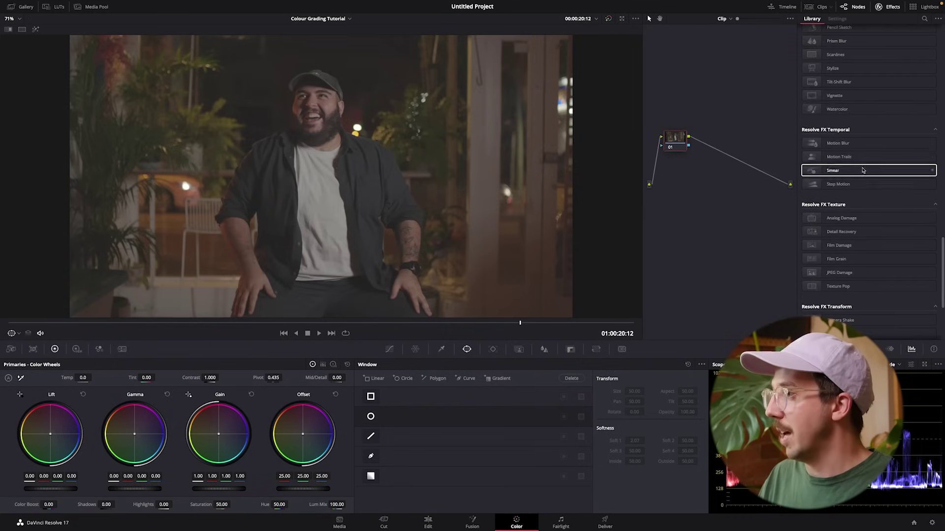
{"action": "left_click", "coordinate": [890, 7]}
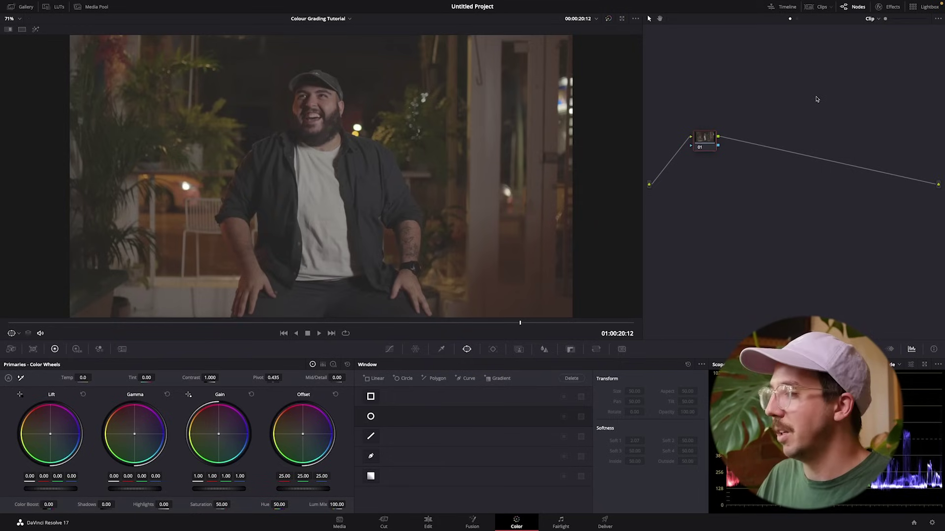
{"action": "left_click", "coordinate": [886, 6]}
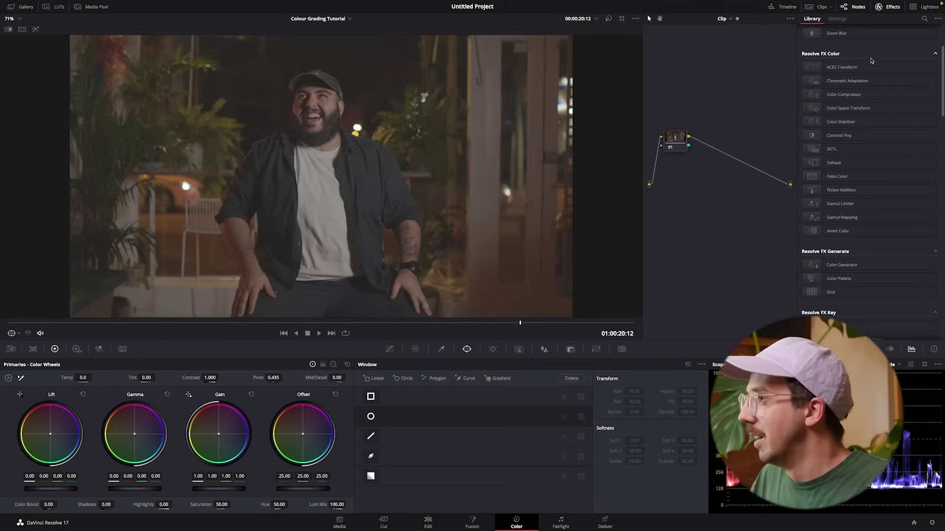
{"action": "scroll", "coordinate": [872, 61], "scroll_direction": "down", "scroll_amount": 3}
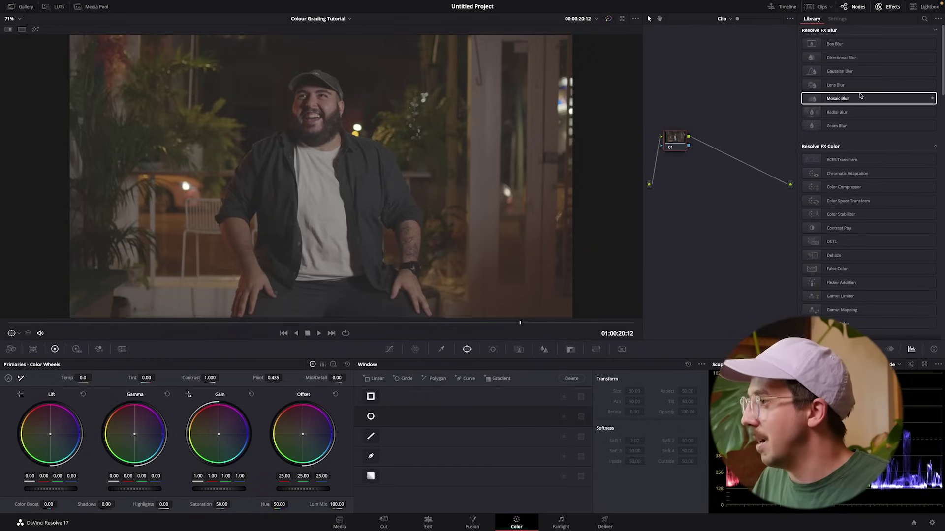
{"action": "scroll", "coordinate": [866, 101], "scroll_direction": "down", "scroll_amount": 10}
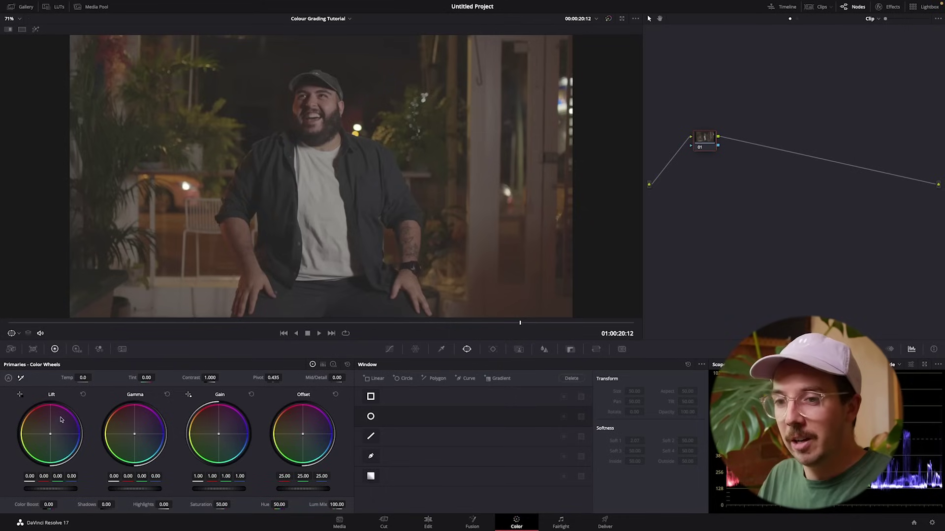
Step: Examine the Camera Raw palette and the project's Camera RAW settings without changing them
{"action": "left_click", "coordinate": [10, 350]}
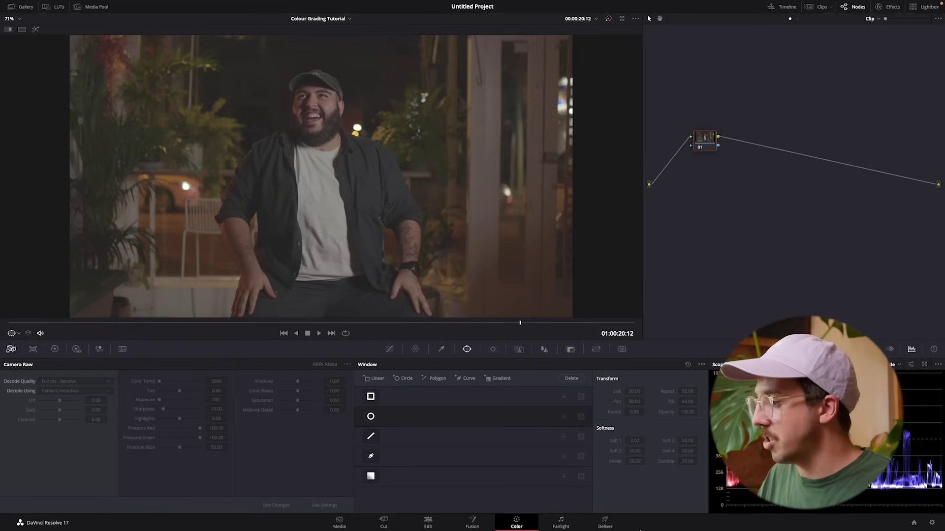
{"action": "left_click", "coordinate": [931, 523]}
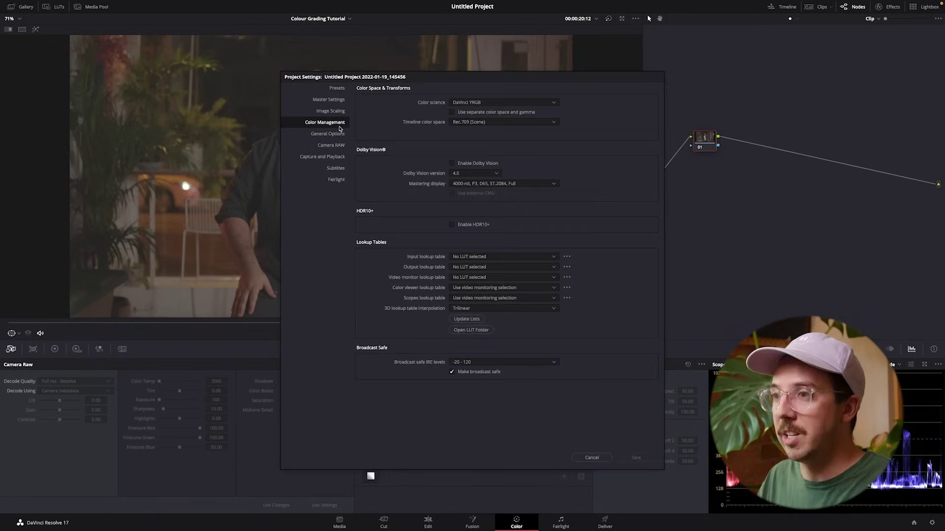
{"action": "left_click", "coordinate": [330, 146]}
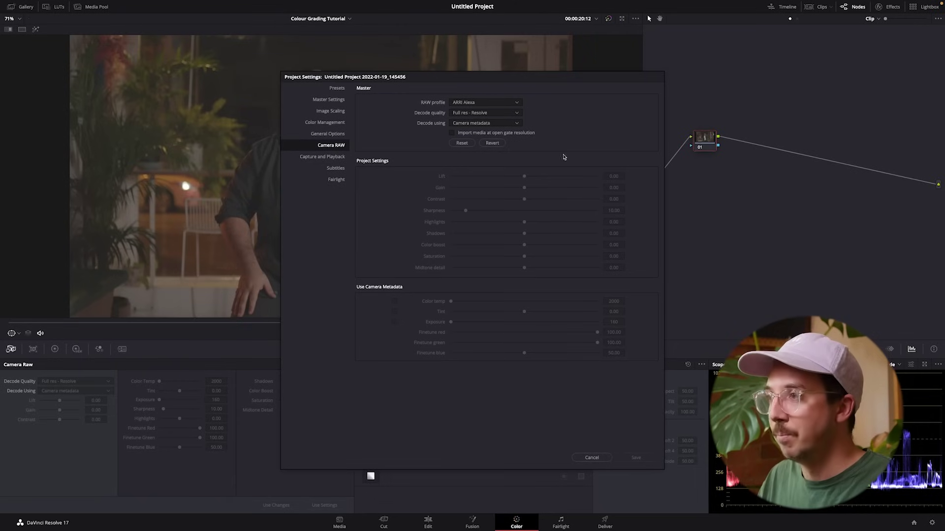
{"action": "left_click", "coordinate": [592, 458]}
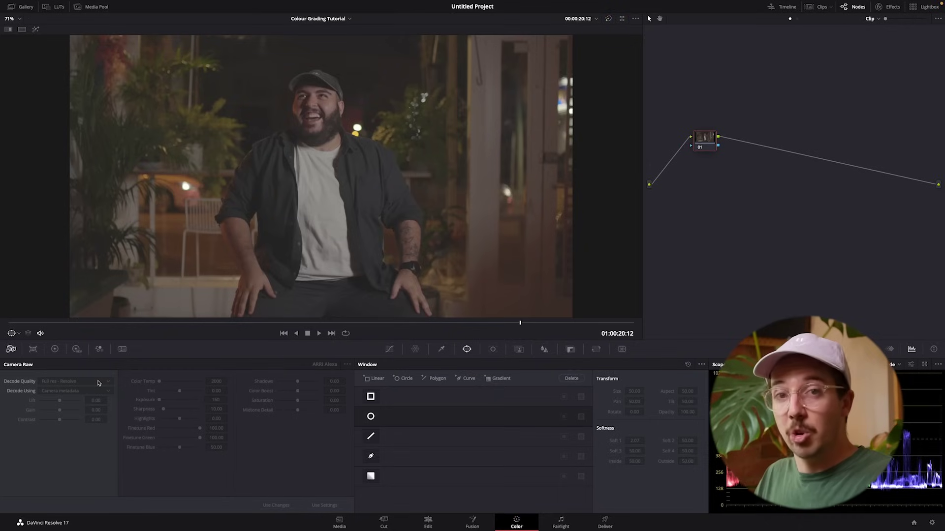
Step: Examine the Color Match palette and compare the Primaries controls as Color Wheels, Color Bars and Log Wheels
{"action": "left_click", "coordinate": [33, 350]}
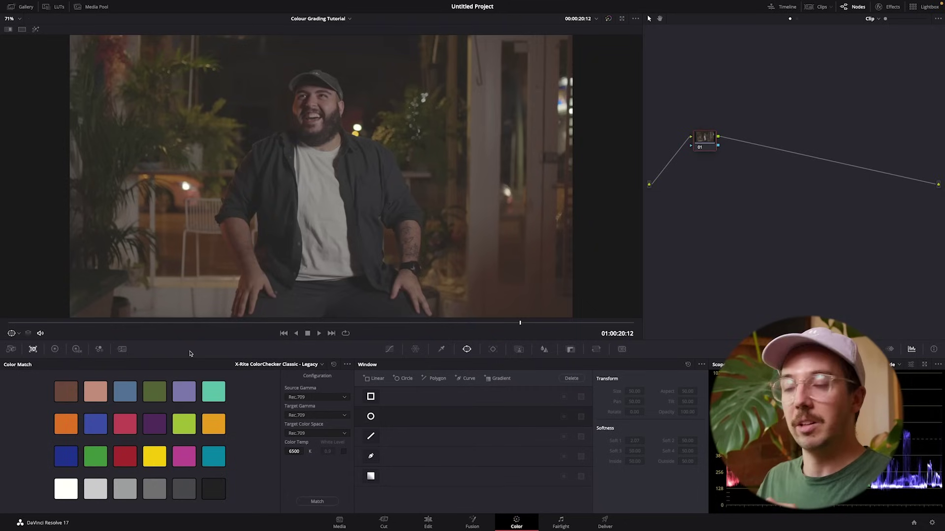
{"action": "left_click", "coordinate": [55, 350]}
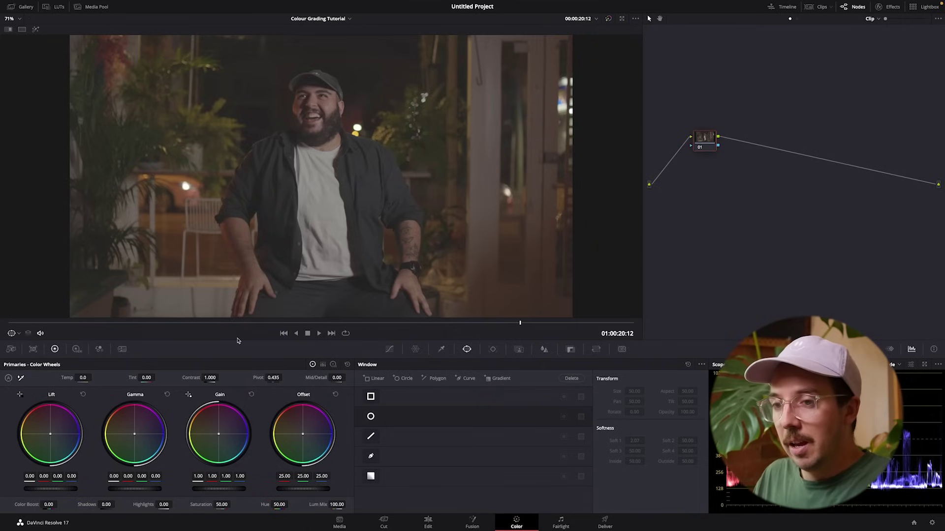
{"action": "left_click", "coordinate": [323, 365]}
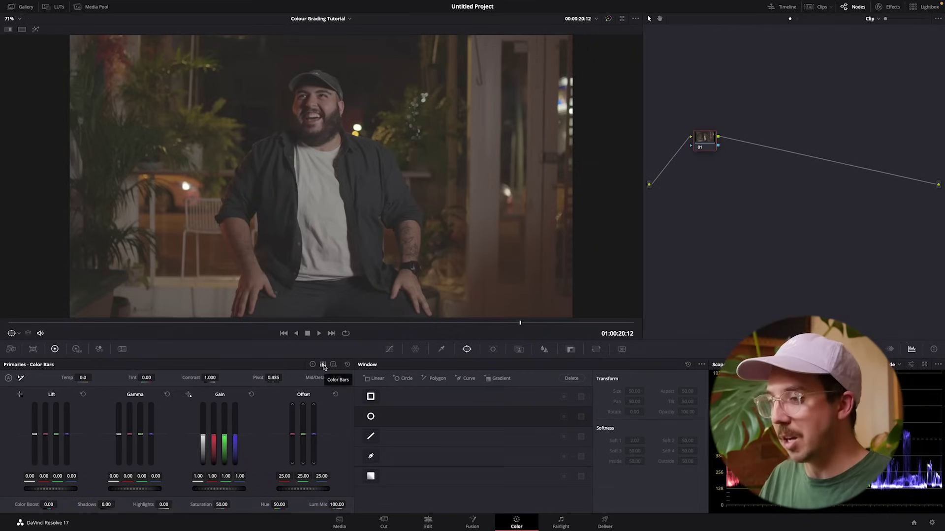
{"action": "left_click", "coordinate": [312, 365]}
{"action": "left_click", "coordinate": [322, 365]}
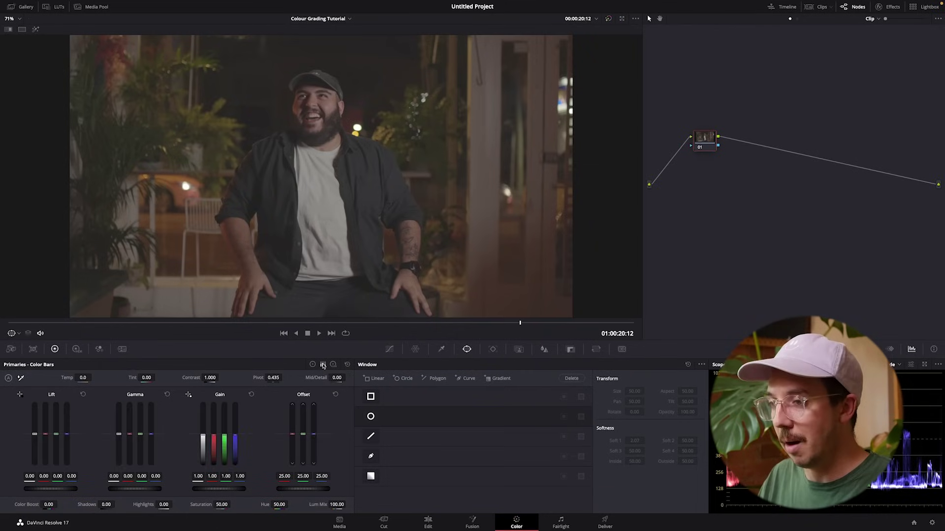
{"action": "left_click", "coordinate": [333, 364]}
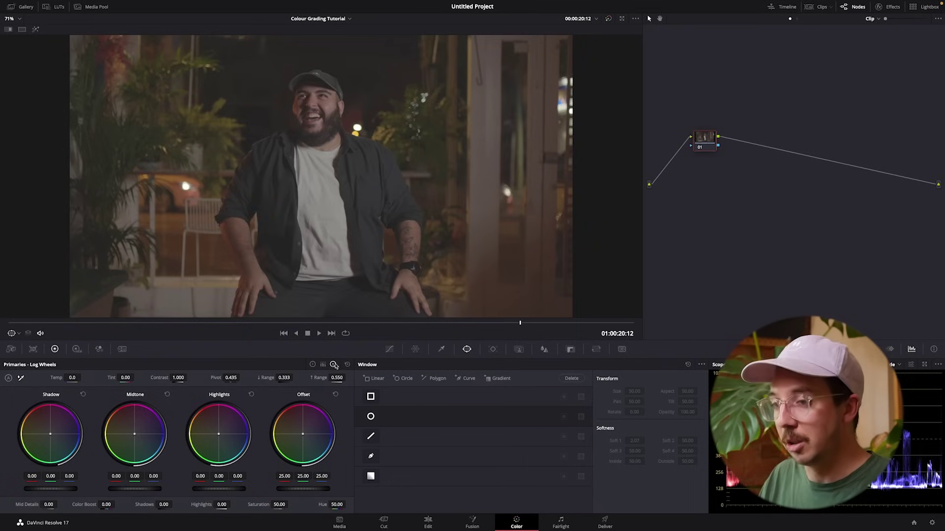
{"action": "left_click", "coordinate": [313, 365]}
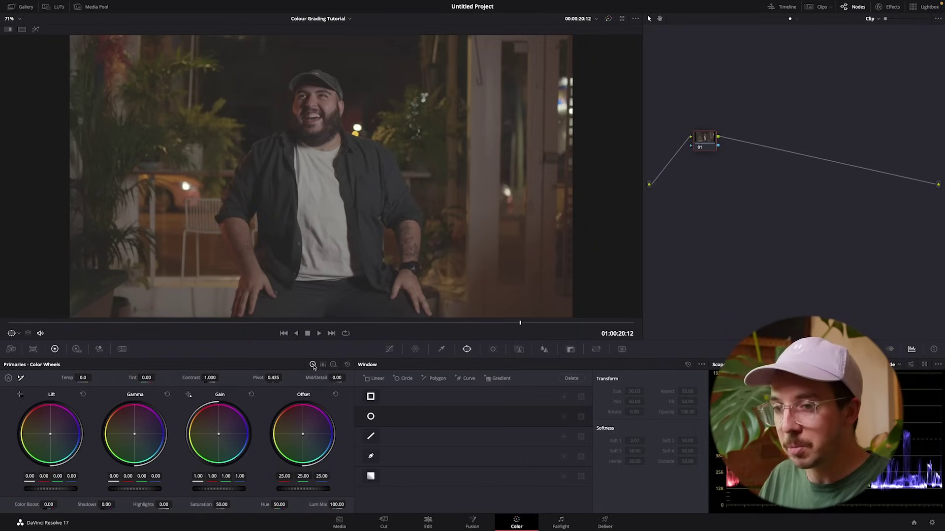
{"action": "left_click", "coordinate": [333, 364]}
{"action": "left_click", "coordinate": [313, 365]}
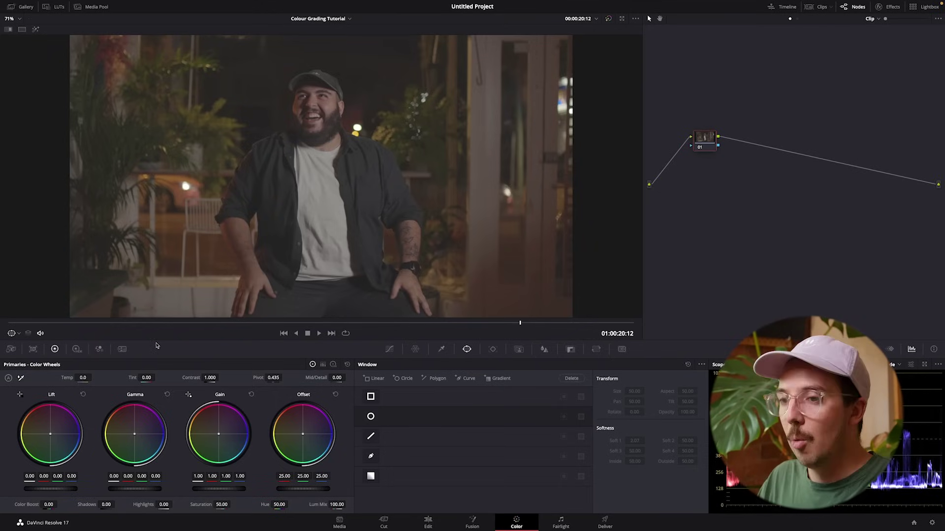
Step: Examine the High Dynamic Range color wheels and compare the RGB Mixer with the Primaries Color Bars
{"action": "left_click", "coordinate": [76, 349]}
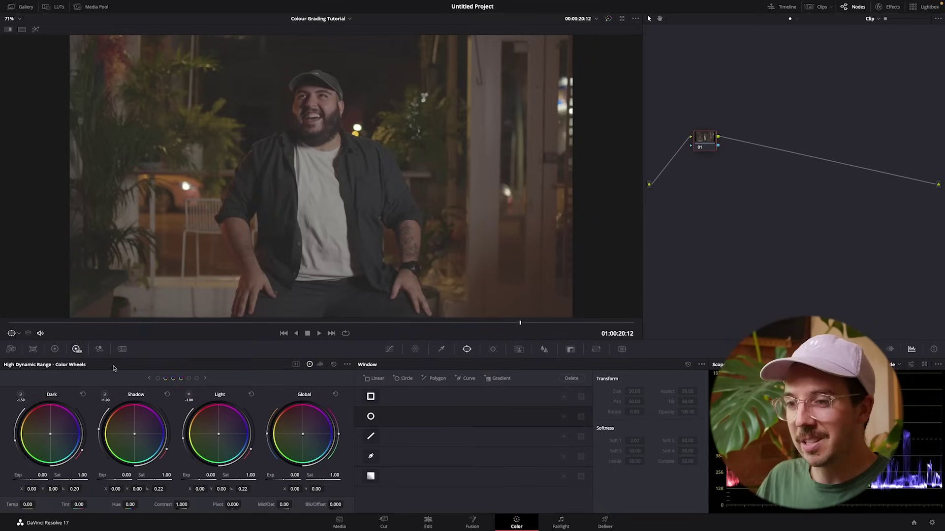
{"action": "left_click", "coordinate": [99, 349]}
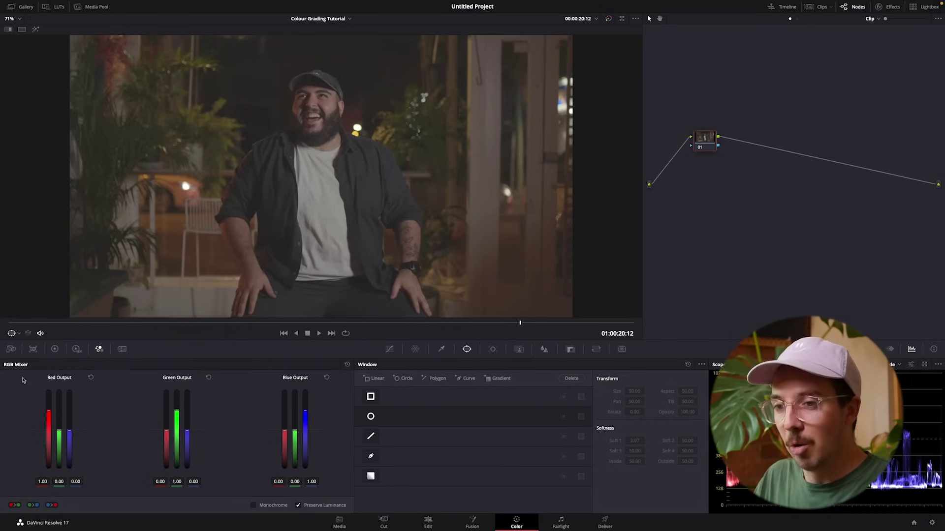
{"action": "left_click", "coordinate": [55, 349]}
{"action": "left_click", "coordinate": [323, 365]}
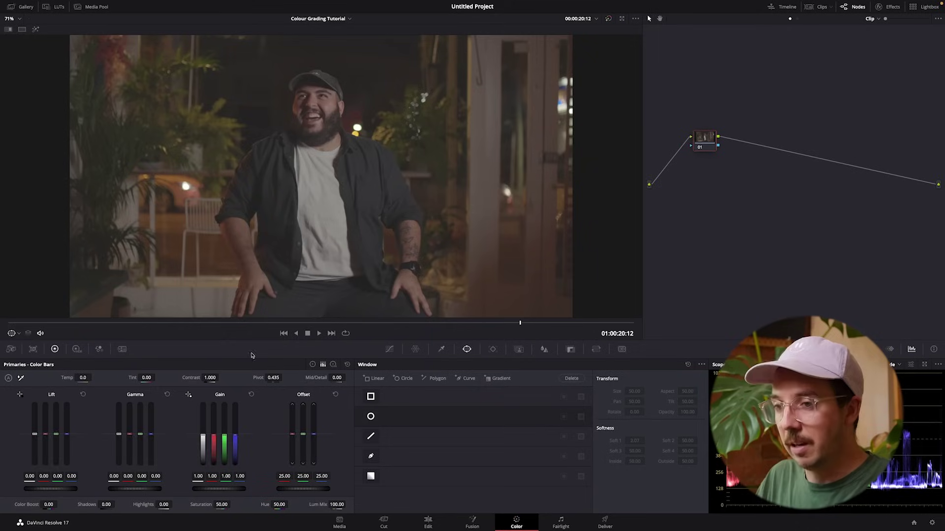
{"action": "left_click", "coordinate": [99, 349]}
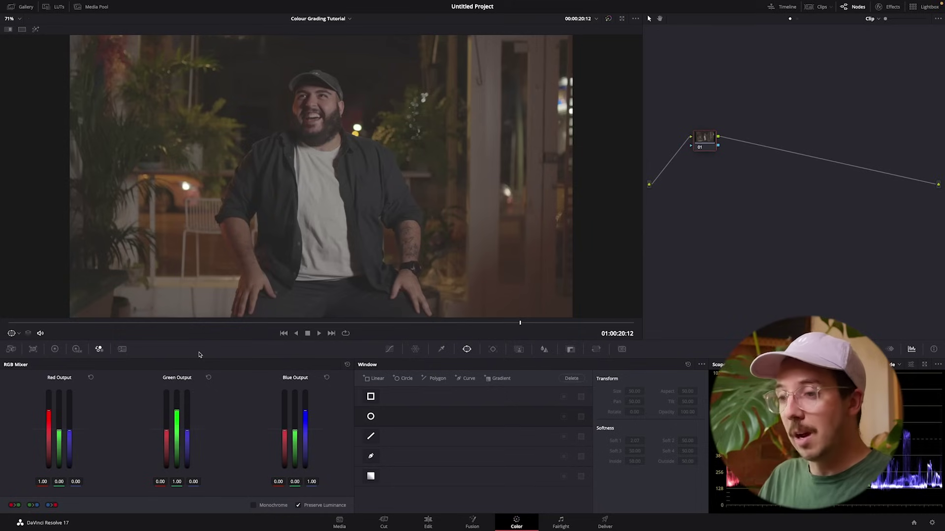
Step: Examine the Motion Effects palette and the Custom curves, isolating the luma, red, green and blue channels and linking them again
{"action": "left_click", "coordinate": [122, 348]}
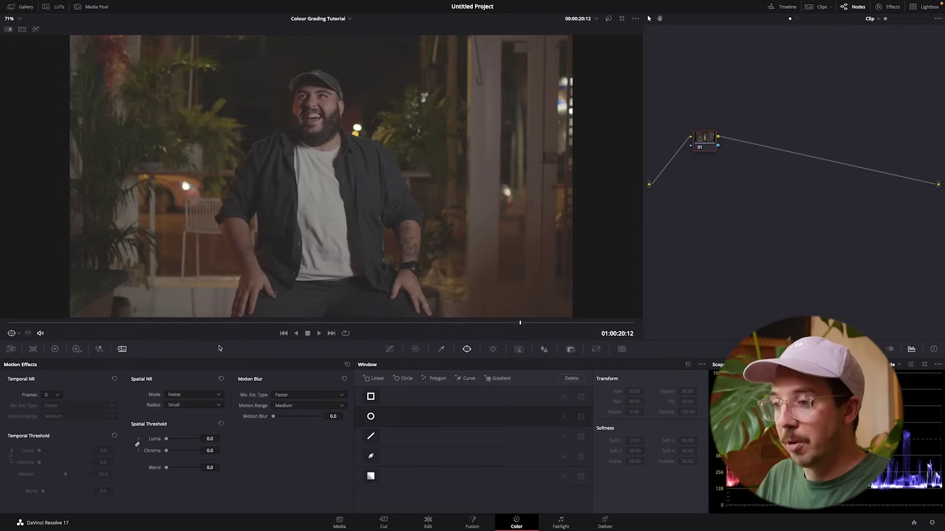
{"action": "left_click", "coordinate": [388, 349]}
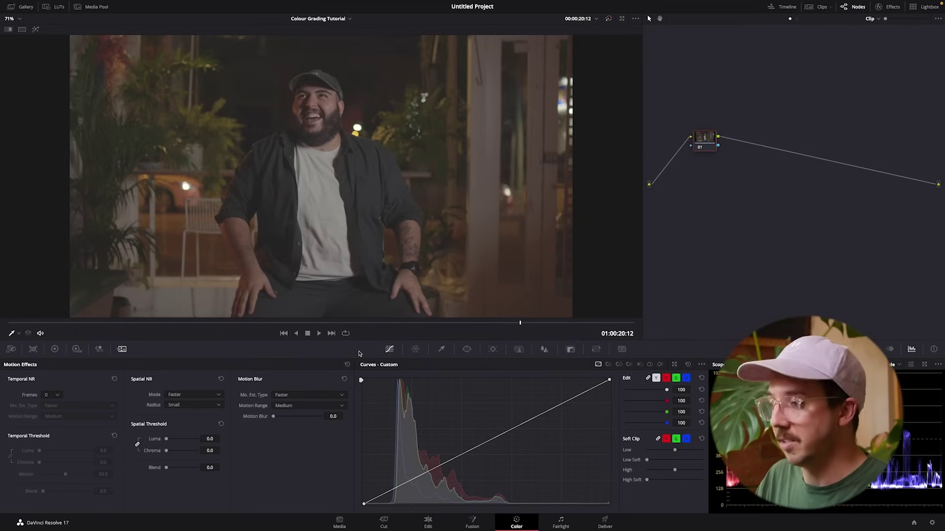
{"action": "left_click", "coordinate": [609, 380]}
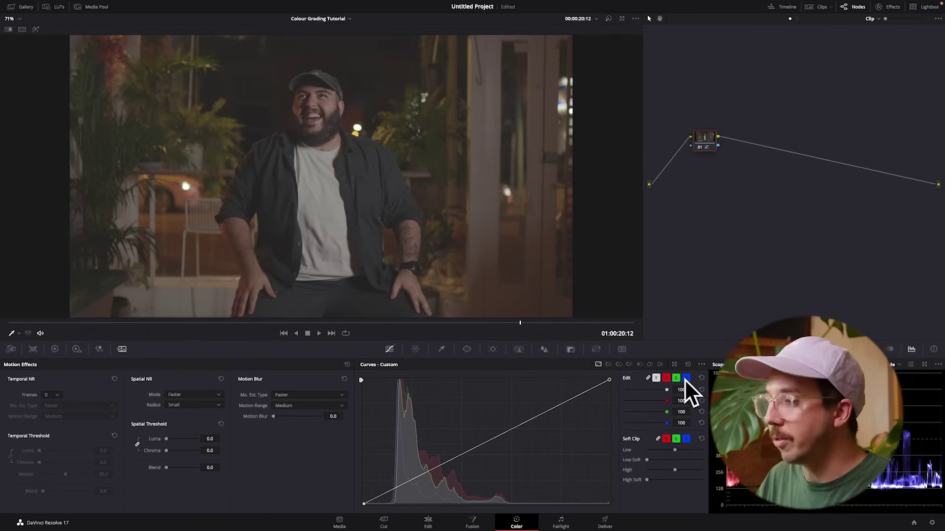
{"action": "left_click", "coordinate": [648, 378]}
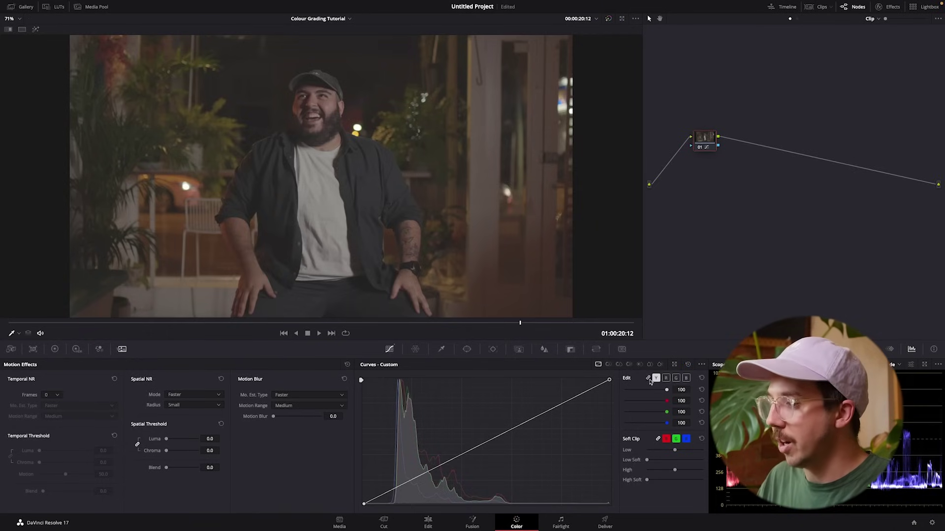
{"action": "left_click", "coordinate": [665, 378]}
{"action": "left_click", "coordinate": [676, 378]}
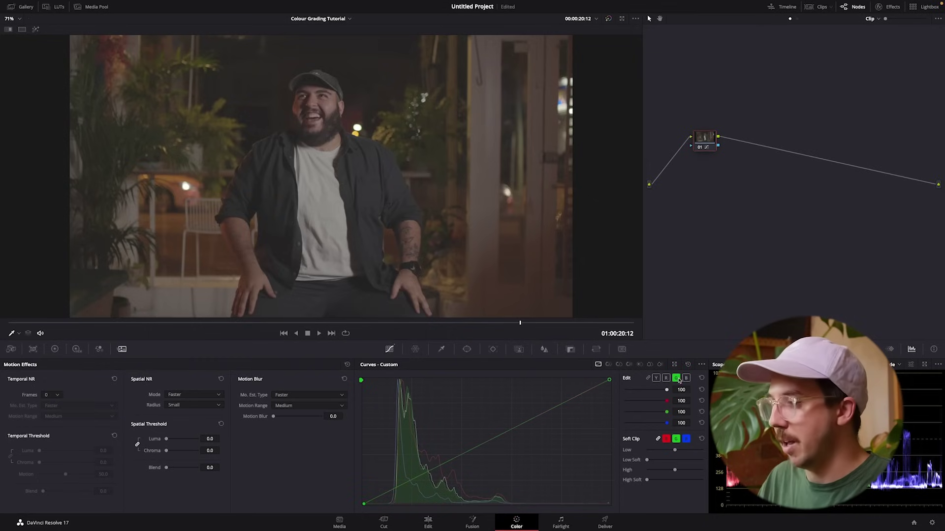
{"action": "left_click", "coordinate": [686, 378]}
{"action": "left_click", "coordinate": [648, 378]}
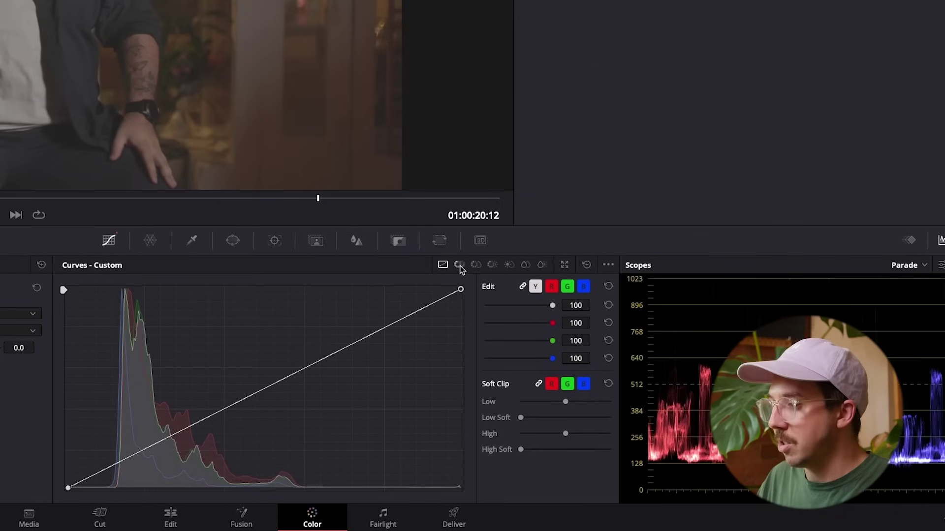
Step: Compare the curve types from Hue Vs Hue through Sat Vs Lum, view the curves in a floating window, and return to Custom
{"action": "left_click", "coordinate": [459, 265]}
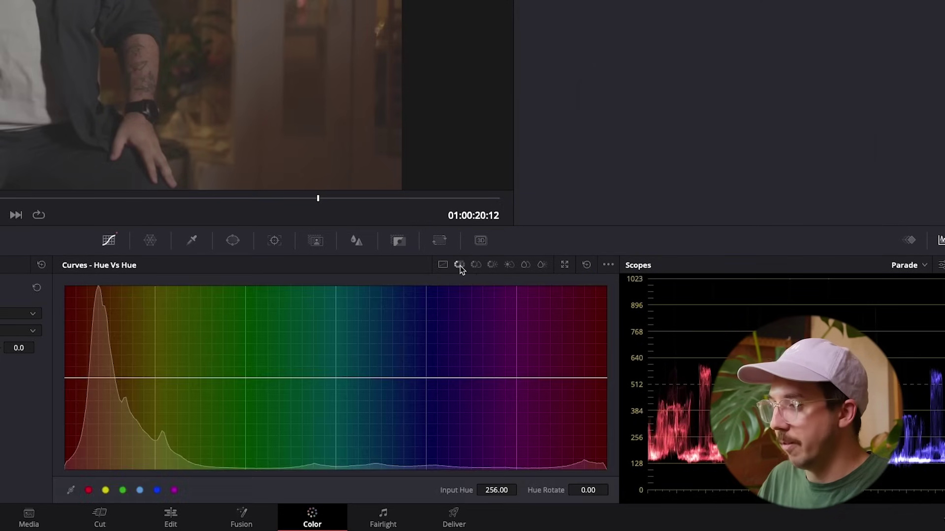
{"action": "left_click", "coordinate": [475, 265]}
{"action": "left_click", "coordinate": [492, 265]}
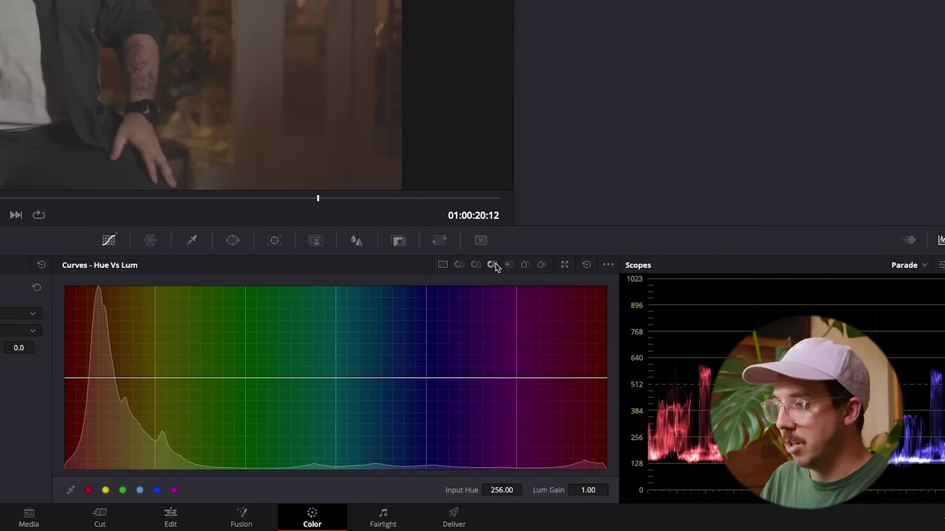
{"action": "left_click", "coordinate": [509, 265]}
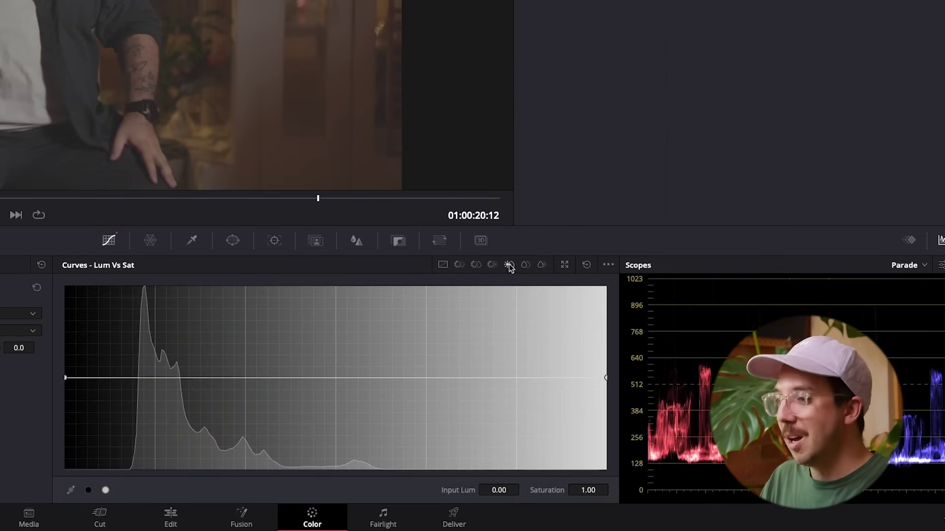
{"action": "left_click", "coordinate": [525, 266]}
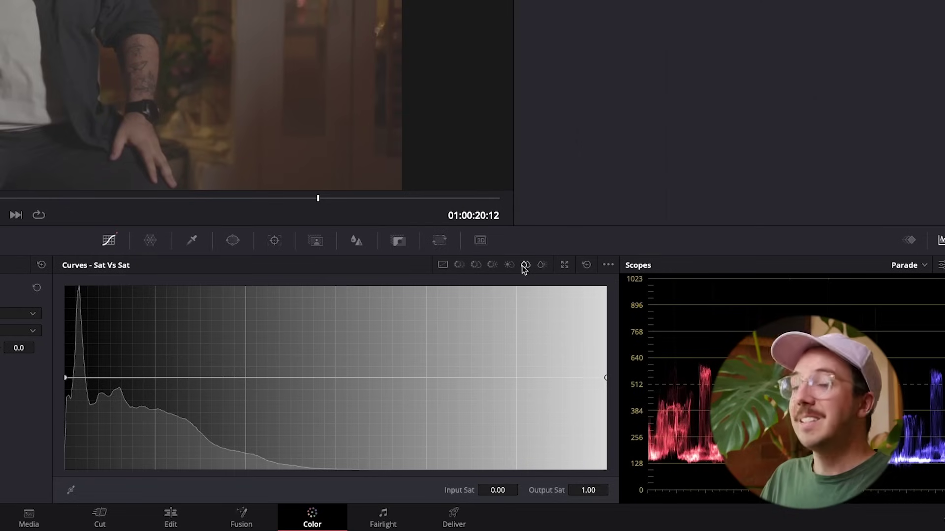
{"action": "left_click", "coordinate": [542, 265]}
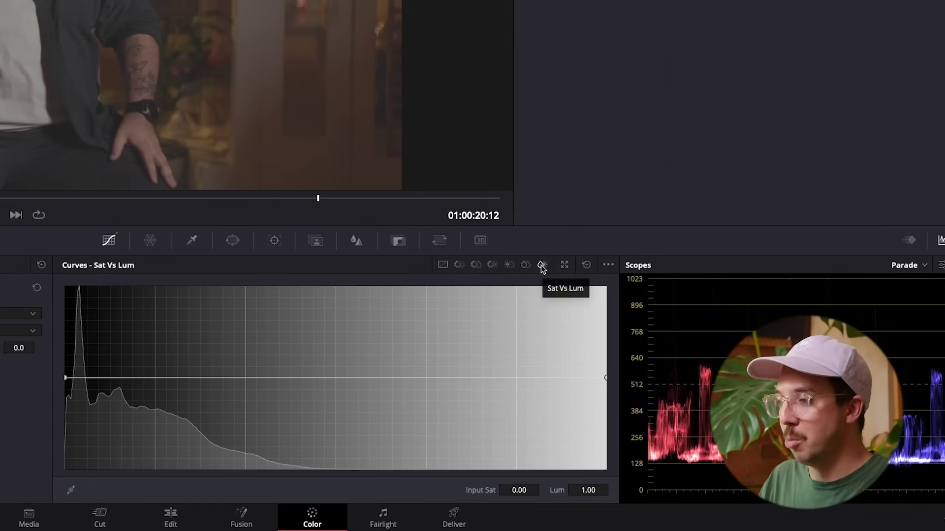
{"action": "left_click", "coordinate": [565, 265]}
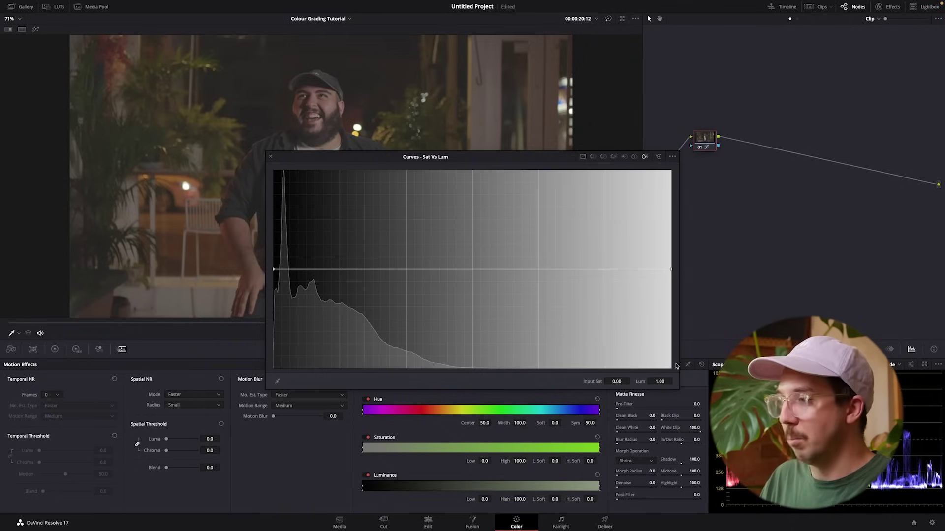
{"action": "left_click", "coordinate": [271, 156]}
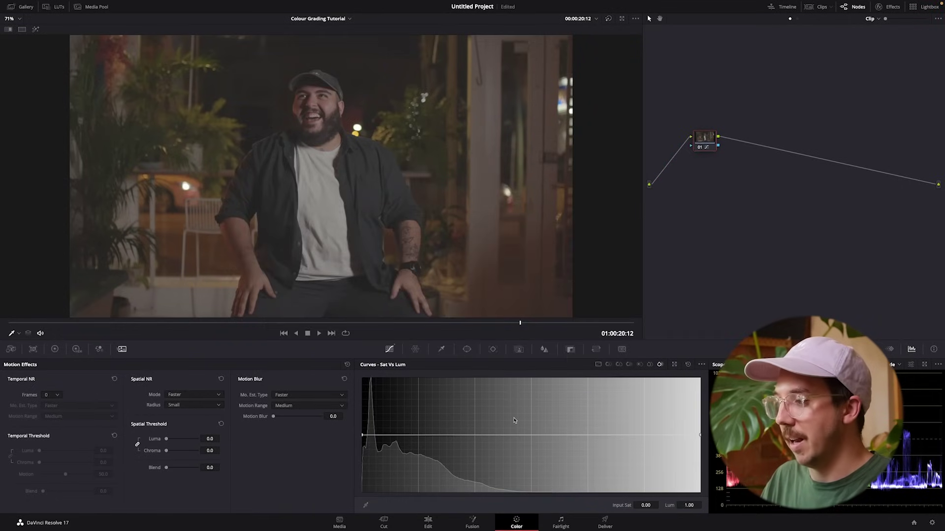
{"action": "left_click", "coordinate": [597, 365]}
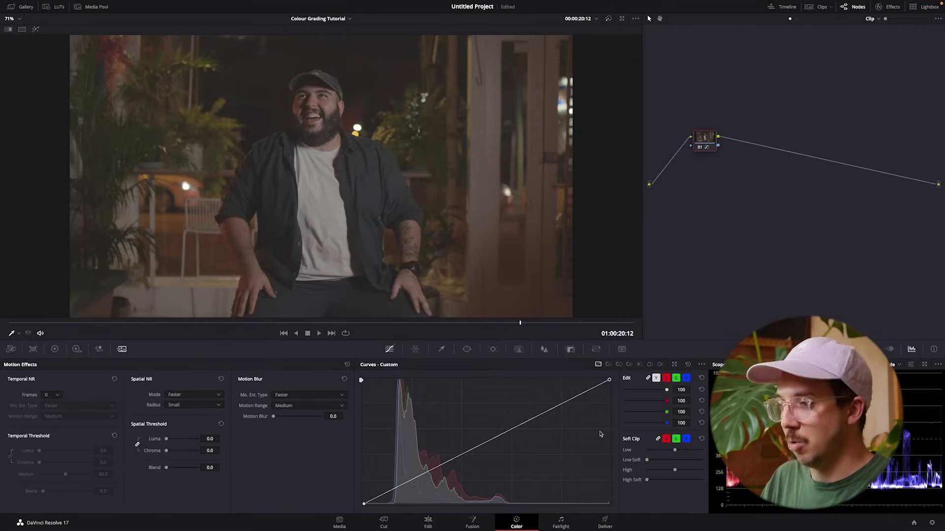
Step: Try the Color Warper in a floating window, warping colors sampled from the background toward green and magenta
{"action": "left_click", "coordinate": [415, 349]}
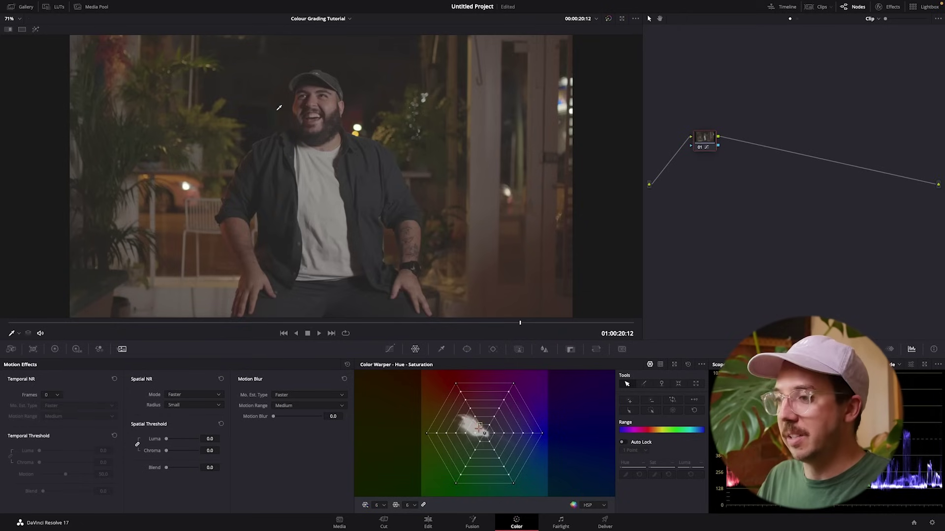
{"action": "left_click", "coordinate": [674, 364]}
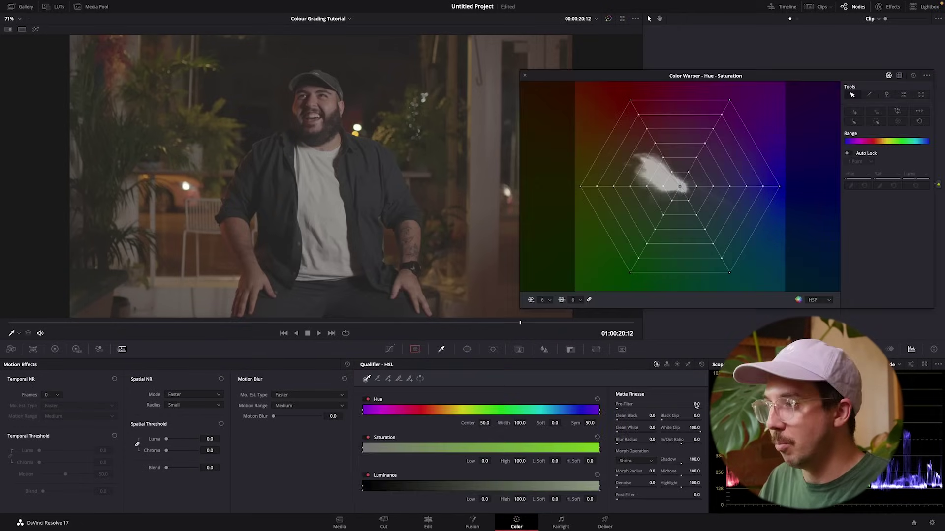
{"action": "left_click_drag", "start_coordinate": [700, 75], "coordinate": [545, 74]}
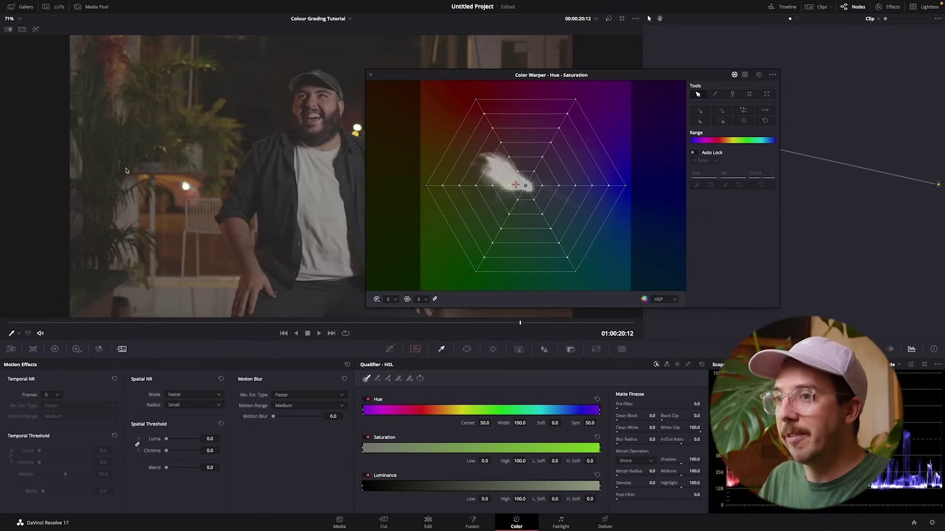
{"action": "left_click", "coordinate": [195, 110]}
{"action": "left_click_drag", "start_coordinate": [194, 110], "coordinate": [186, 170]}
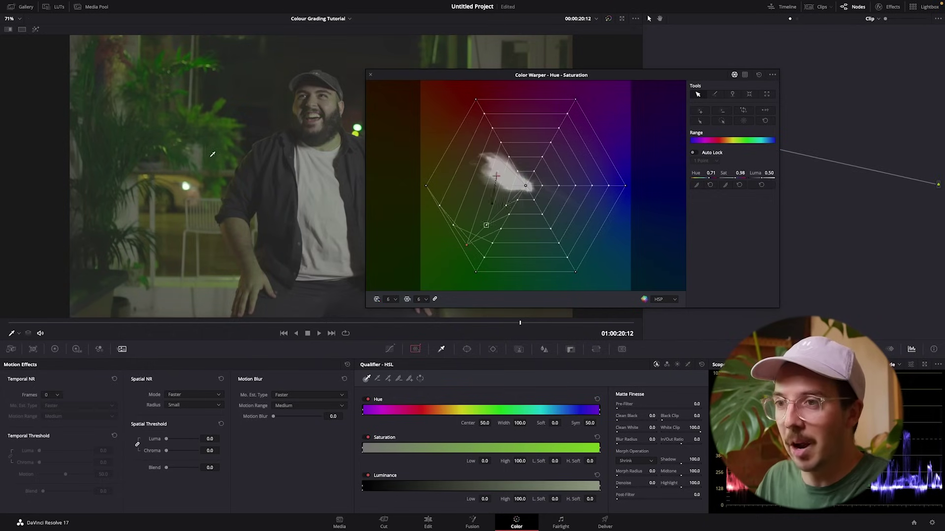
{"action": "left_click_drag", "start_coordinate": [186, 233], "coordinate": [881, 44]}
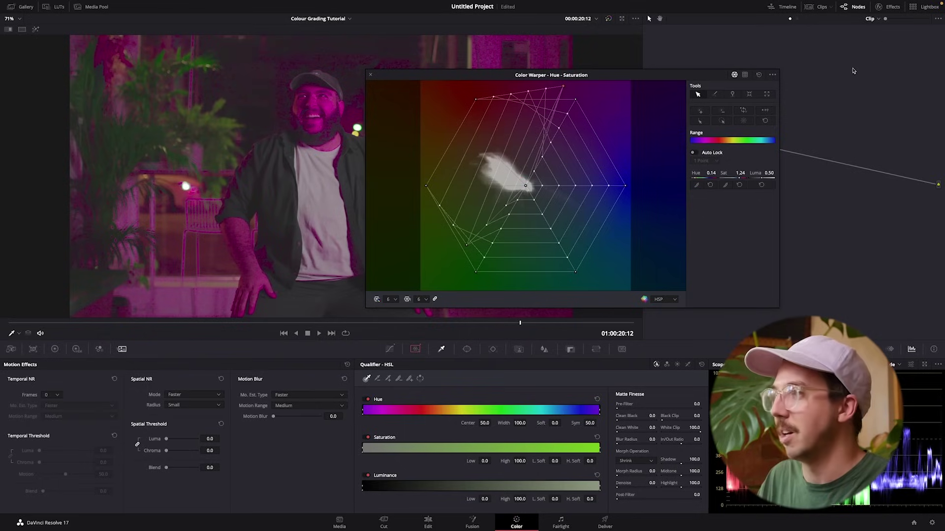
Step: Close the floating Color Warper and reset the grade on node 01
{"action": "left_click", "coordinate": [370, 75]}
{"action": "key", "text": "shift+d"}
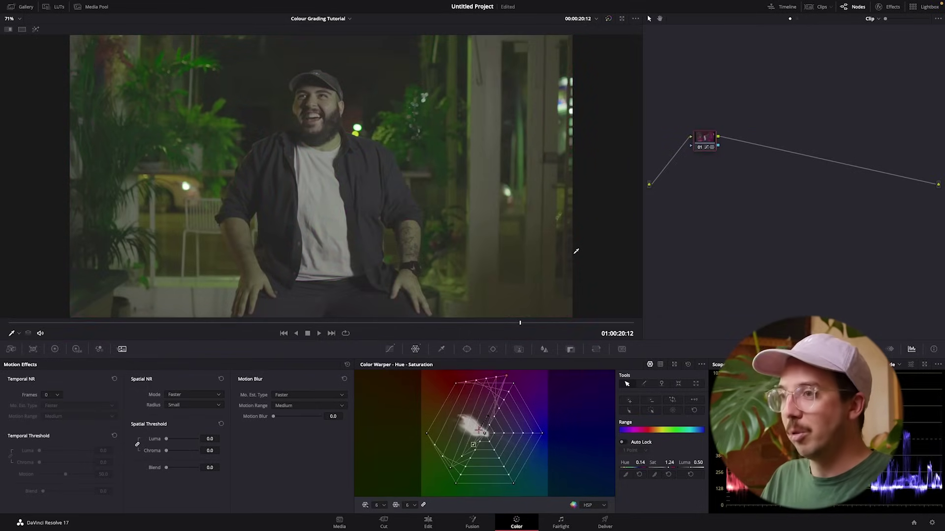
{"action": "right_click", "coordinate": [704, 137]}
{"action": "left_click", "coordinate": [723, 212]}
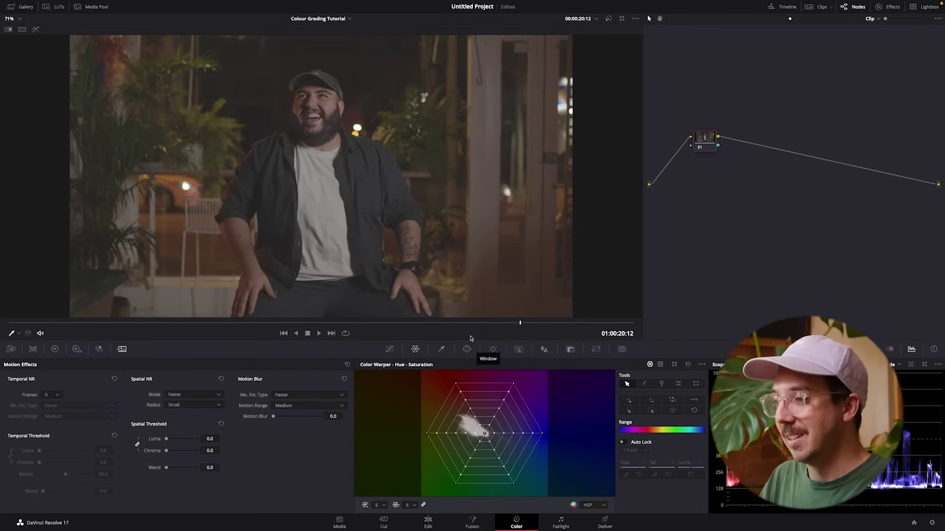
Step: Sample the man's facial skin tone with the HSL Qualifier and highlight the selection in the viewer
{"action": "left_click", "coordinate": [442, 349]}
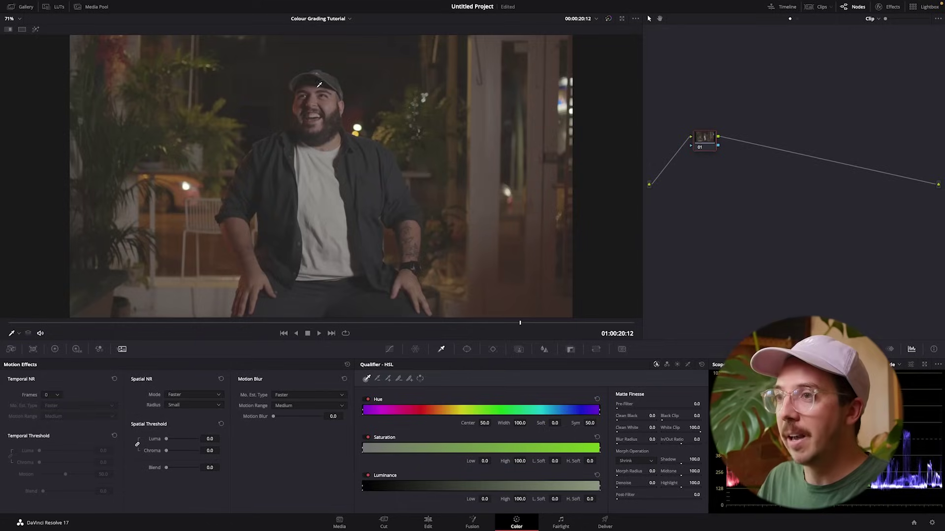
{"action": "left_click", "coordinate": [328, 104]}
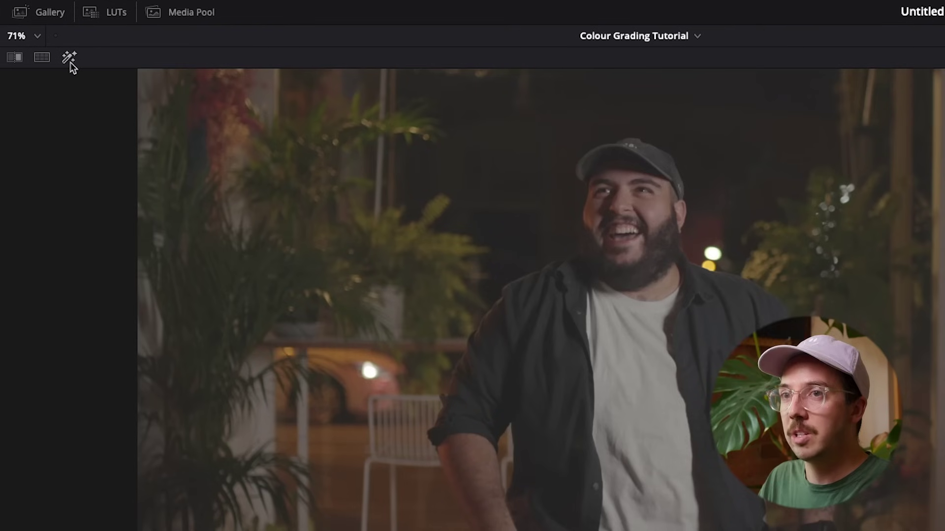
{"action": "left_click", "coordinate": [68, 58]}
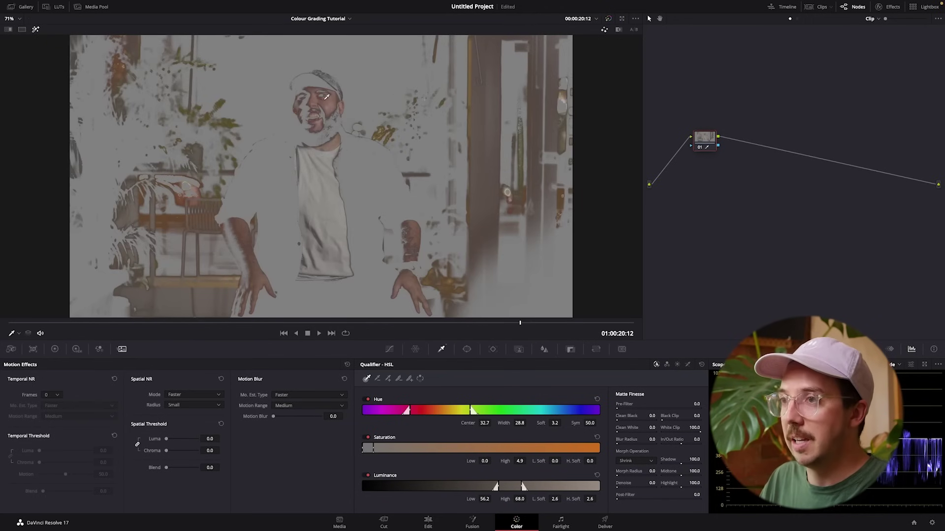
Step: Try qualifying other areas of the shot by sampling the man's arm, his white shirt and the background plants
{"action": "left_click", "coordinate": [246, 246]}
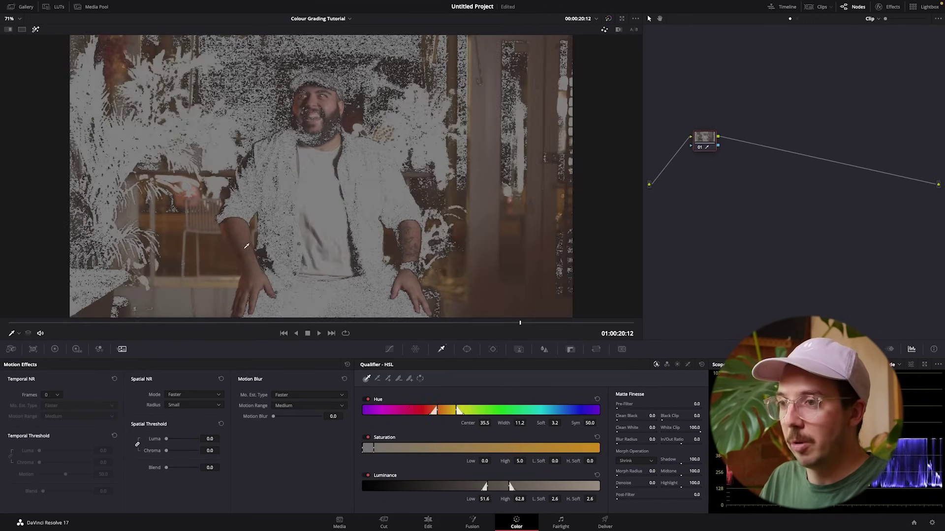
{"action": "left_click", "coordinate": [324, 193]}
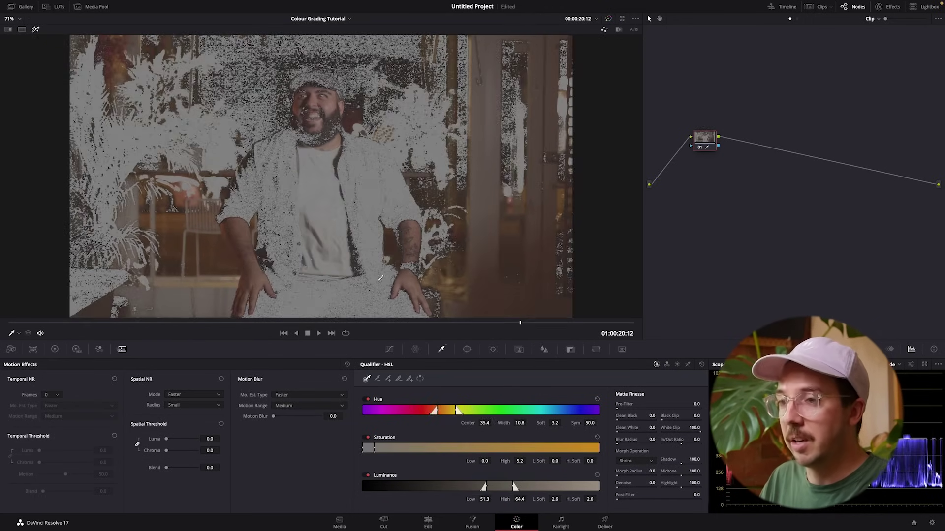
{"action": "left_click", "coordinate": [329, 206]}
{"action": "left_click", "coordinate": [199, 117]}
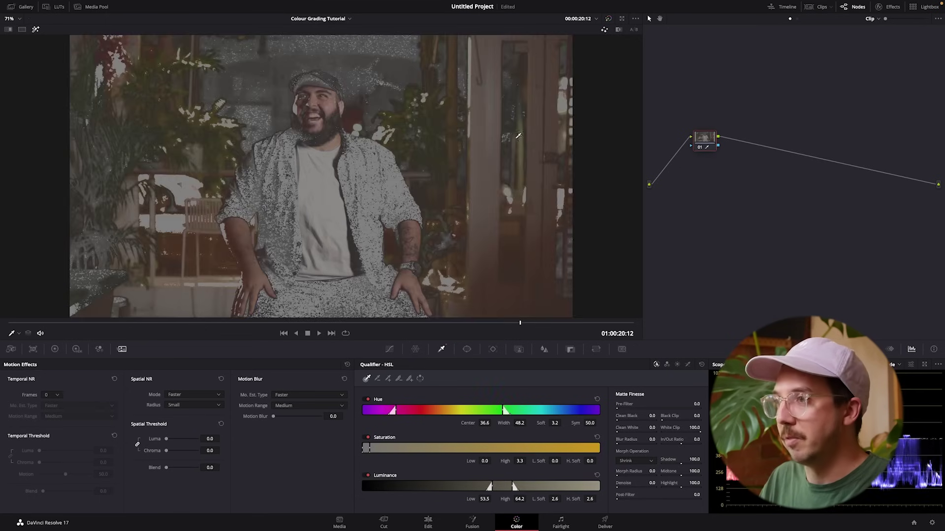
{"action": "left_click", "coordinate": [203, 120]}
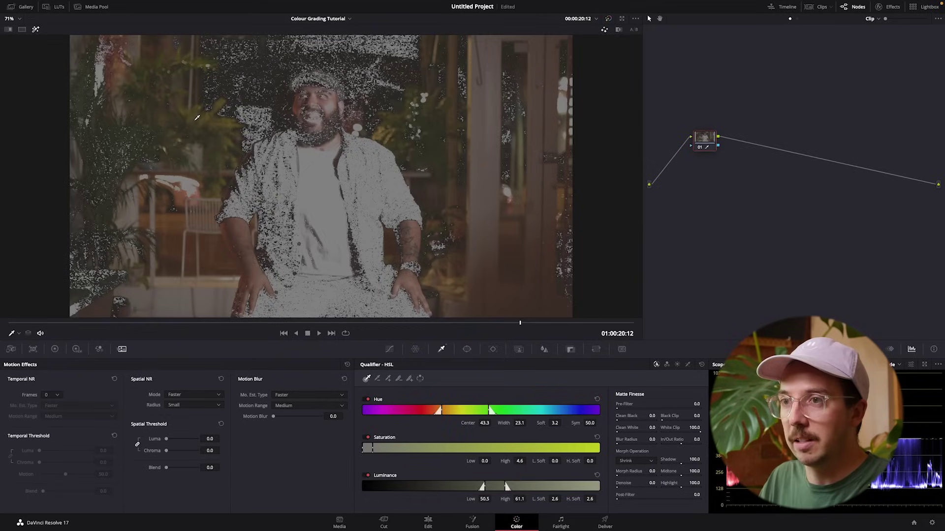
Step: Sample the facial skin tone again with the HSL Qualifier and turn off the viewer highlight
{"action": "left_click", "coordinate": [328, 106]}
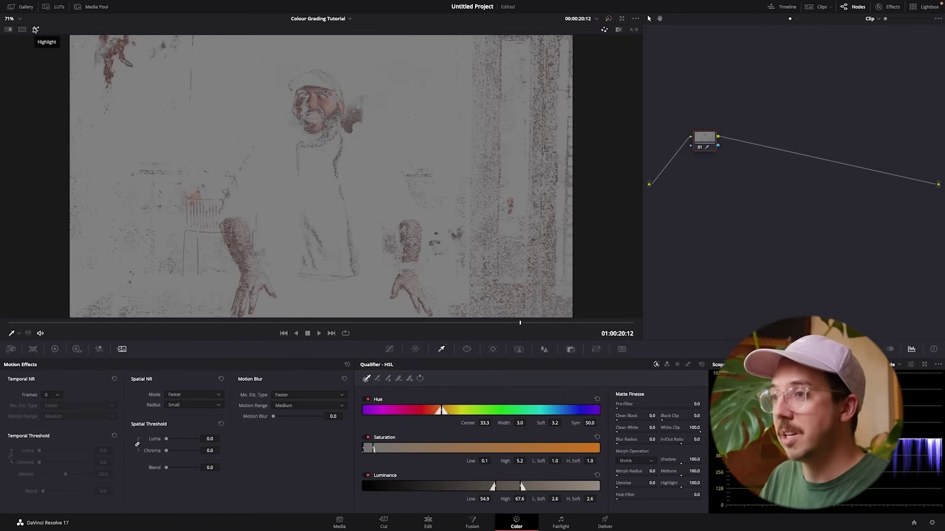
{"action": "left_click", "coordinate": [294, 83]}
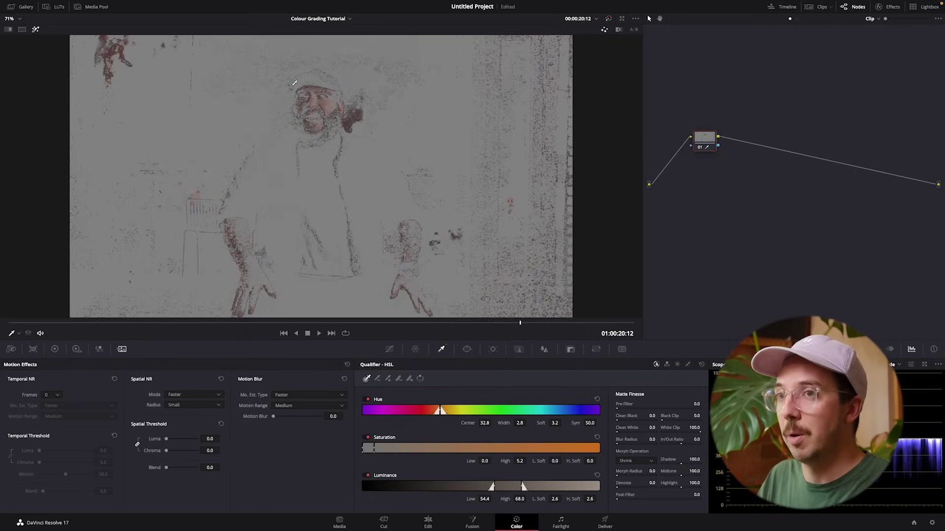
{"action": "left_click", "coordinate": [35, 29]}
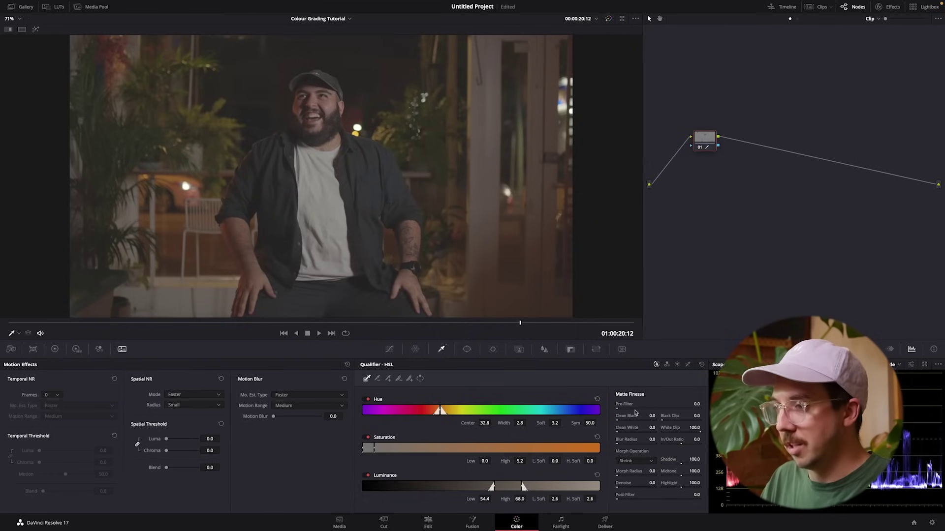
Step: Add a circular window and place it over the man's head and upper chest at about pan 49.8, tilt 52.3
{"action": "left_click", "coordinate": [467, 349]}
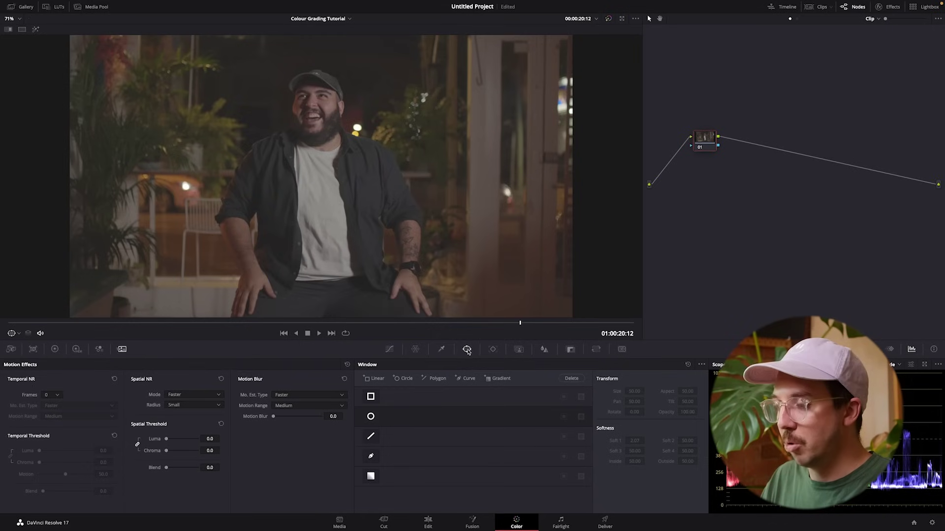
{"action": "left_click", "coordinate": [370, 417]}
{"action": "left_click_drag", "start_coordinate": [346, 201], "coordinate": [342, 152]}
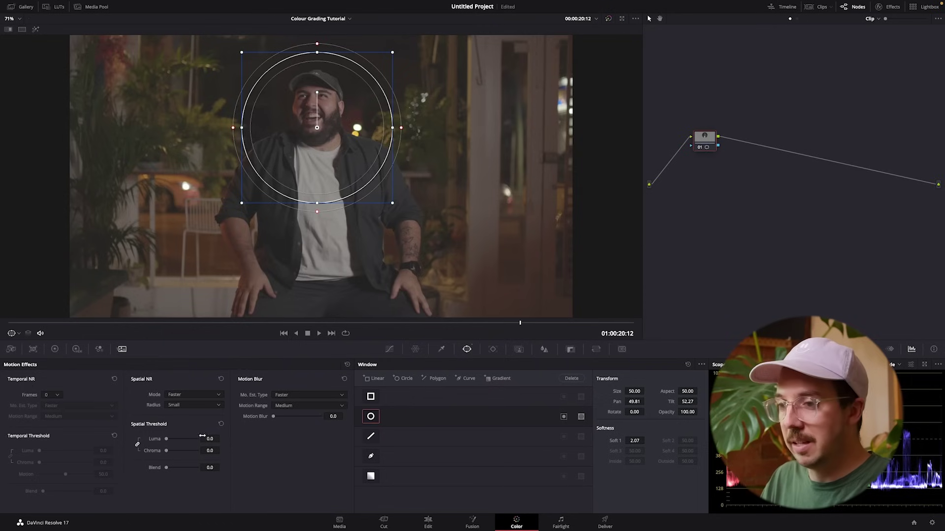
Step: Shift the Lift wheel towards magenta within the circular window and try inverting the window mask
{"action": "left_click", "coordinate": [54, 349]}
{"action": "left_click_drag", "start_coordinate": [59, 419], "coordinate": [63, 414]}
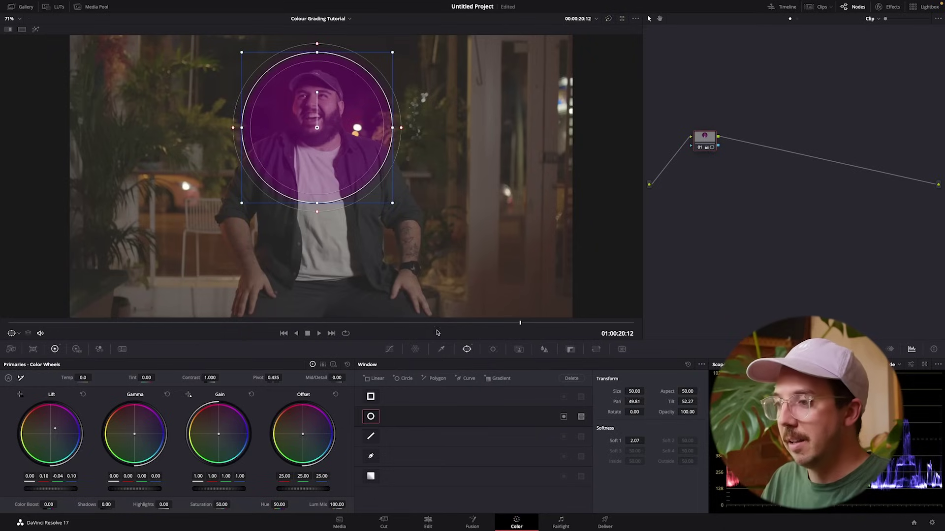
{"action": "left_click", "coordinate": [564, 417]}
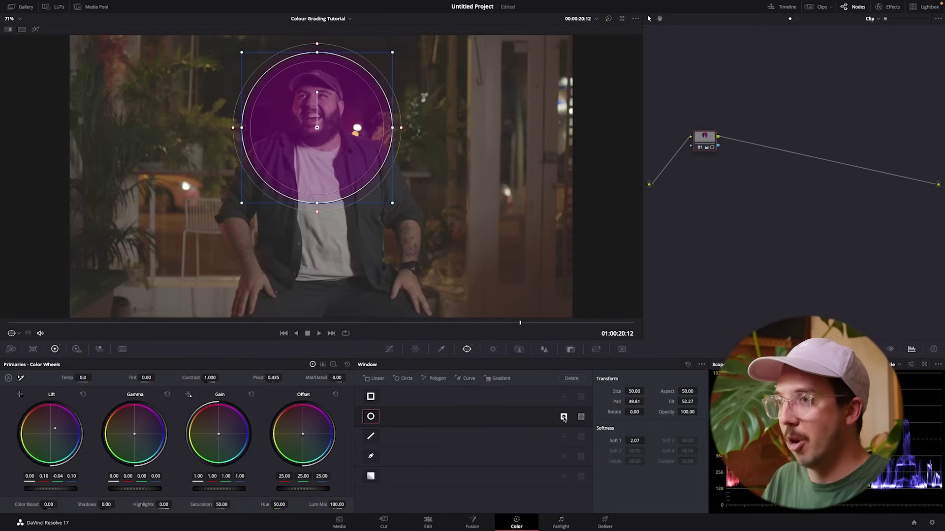
{"action": "left_click", "coordinate": [564, 417]}
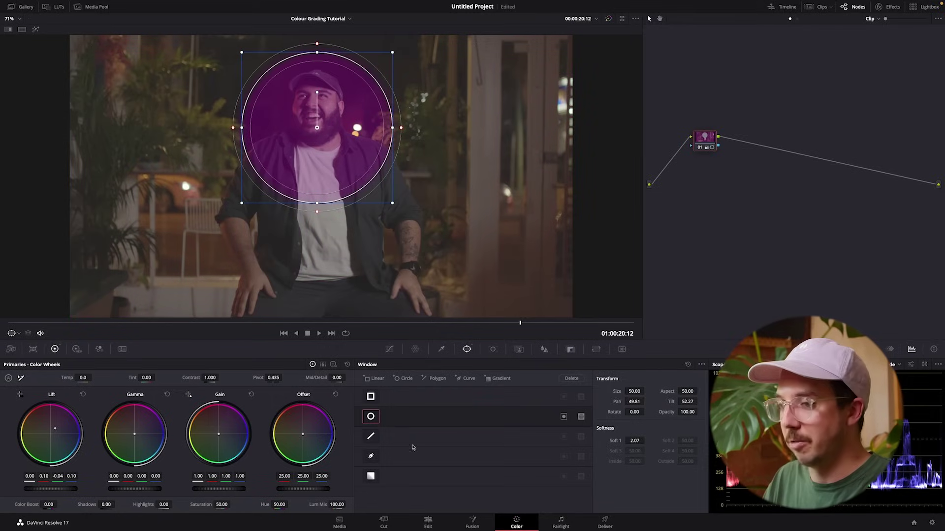
Step: Reset the Lift wheel and the whole grade of node 01, clearing the circular window
{"action": "left_click", "coordinate": [83, 395]}
{"action": "right_click", "coordinate": [705, 141]}
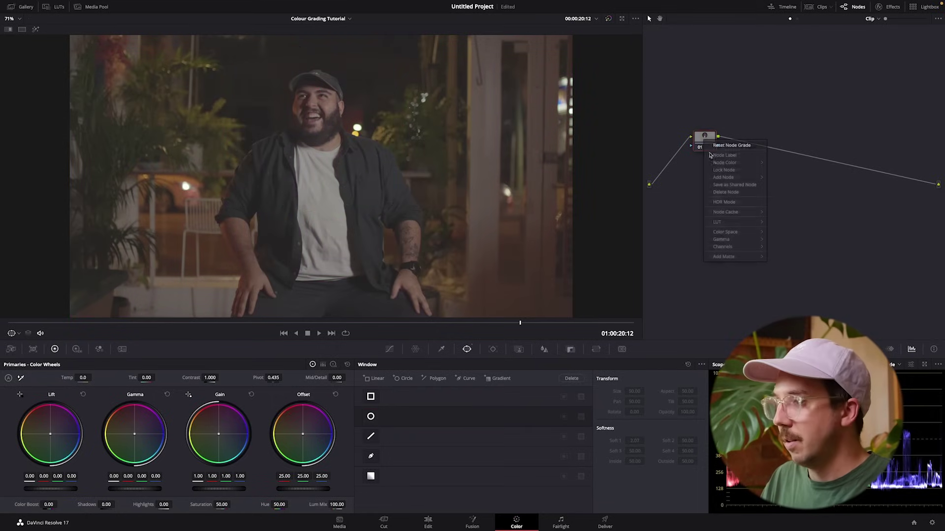
{"action": "left_click", "coordinate": [723, 163]}
Step: Try outlining the man with a closed curve window, clearing it with a reset of the node grade
{"action": "left_click", "coordinate": [371, 456]}
{"action": "left_click", "coordinate": [287, 60]}
{"action": "left_click", "coordinate": [206, 137]}
{"action": "left_click", "coordinate": [160, 244]}
{"action": "left_click", "coordinate": [190, 296]}
{"action": "left_click", "coordinate": [436, 307]}
{"action": "left_click", "coordinate": [466, 227]}
{"action": "left_click", "coordinate": [414, 111]}
{"action": "left_click", "coordinate": [377, 69]}
{"action": "left_click", "coordinate": [287, 60]}
{"action": "right_click", "coordinate": [705, 140]}
{"action": "left_click", "coordinate": [724, 162]}
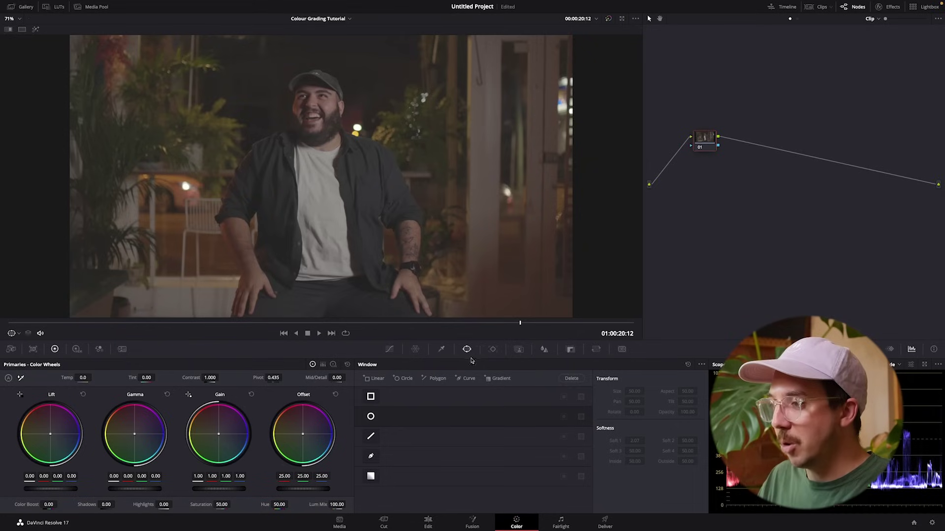
Step: Examine the Tracker palette and return to the Window palette
{"action": "left_click", "coordinate": [490, 350]}
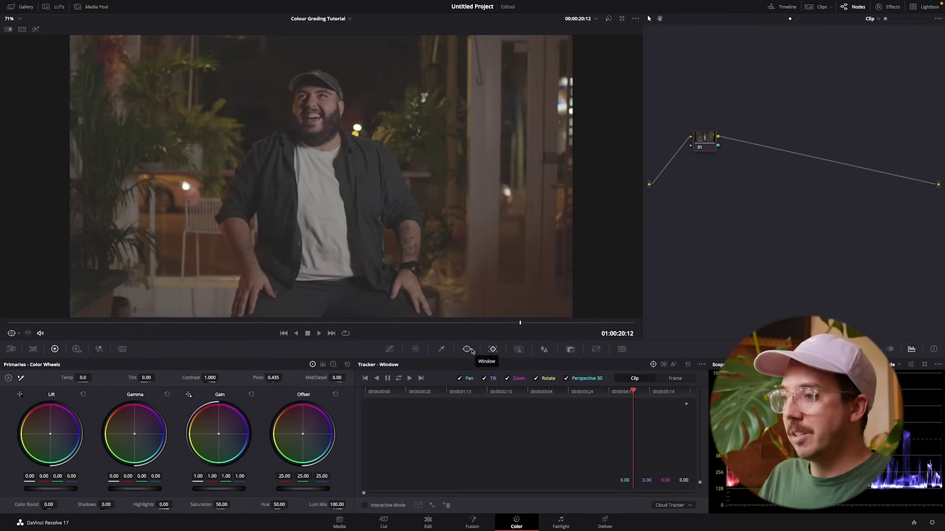
{"action": "left_click", "coordinate": [468, 350]}
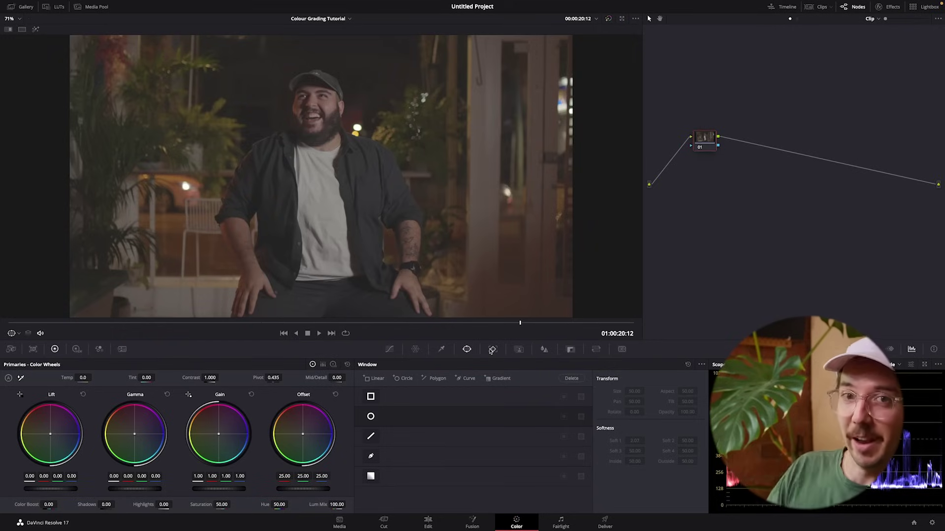
Step: Draw a Magic Mask Person stroke from the man's face down his torso and review the selectable body features
{"action": "left_click", "coordinate": [519, 349]}
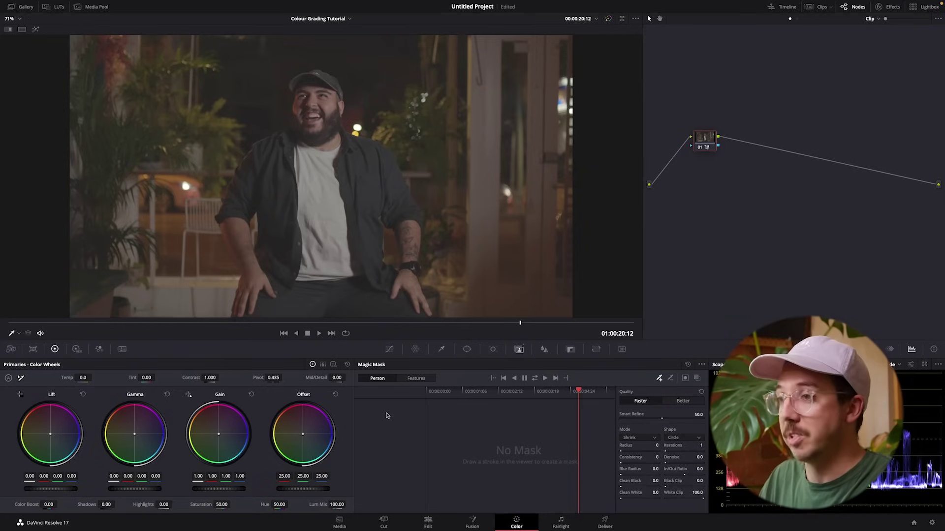
{"action": "left_click_drag", "start_coordinate": [322, 111], "coordinate": [323, 176]}
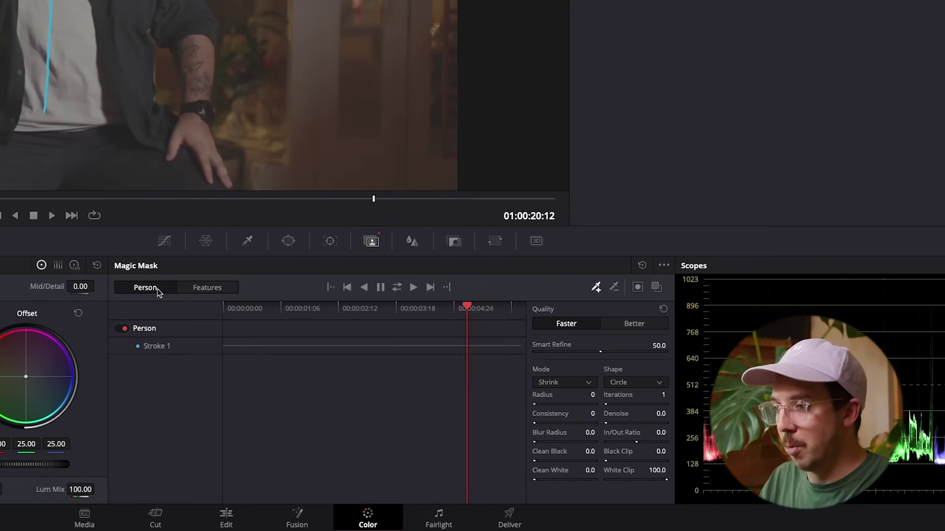
{"action": "left_click", "coordinate": [205, 288]}
{"action": "left_click", "coordinate": [158, 315]}
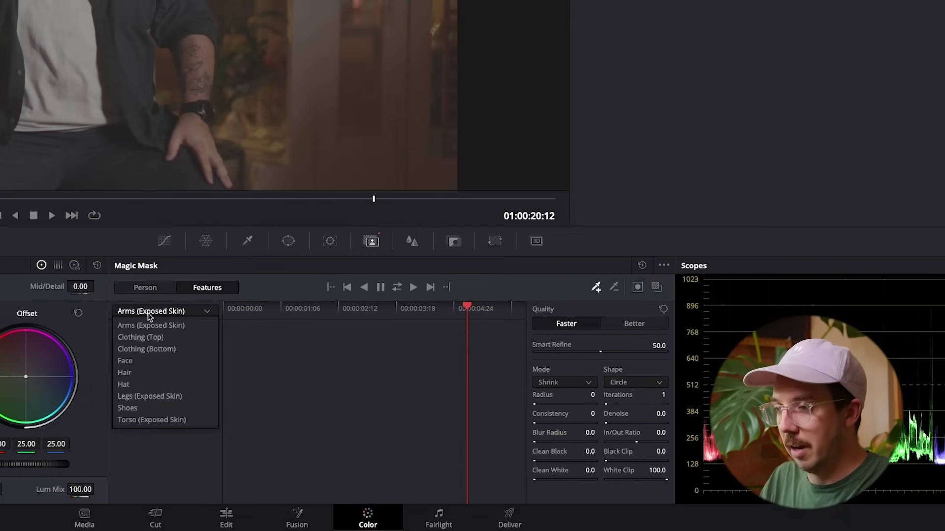
{"action": "left_click", "coordinate": [146, 288]}
{"action": "left_click", "coordinate": [146, 288]}
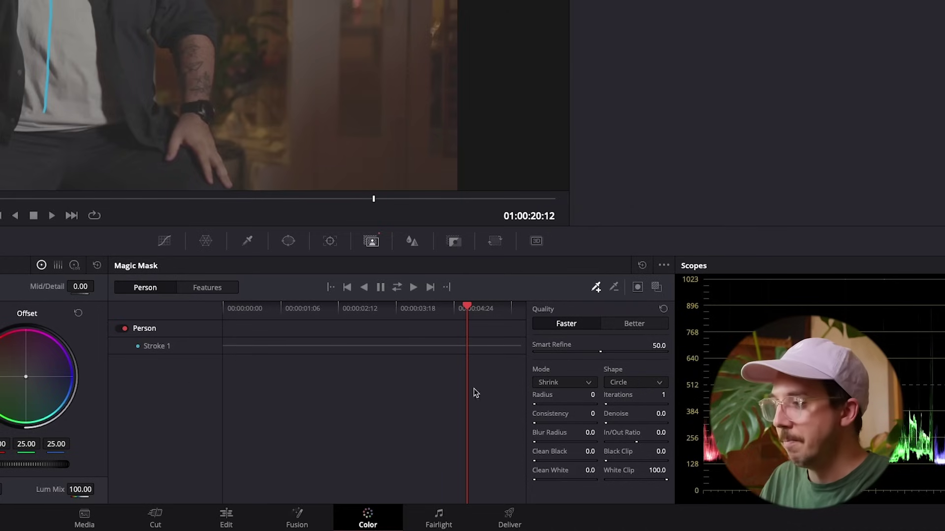
Step: Show the Magic Mask overlay in the viewer and reset the node grade to remove the mask
{"action": "left_click", "coordinate": [657, 288]}
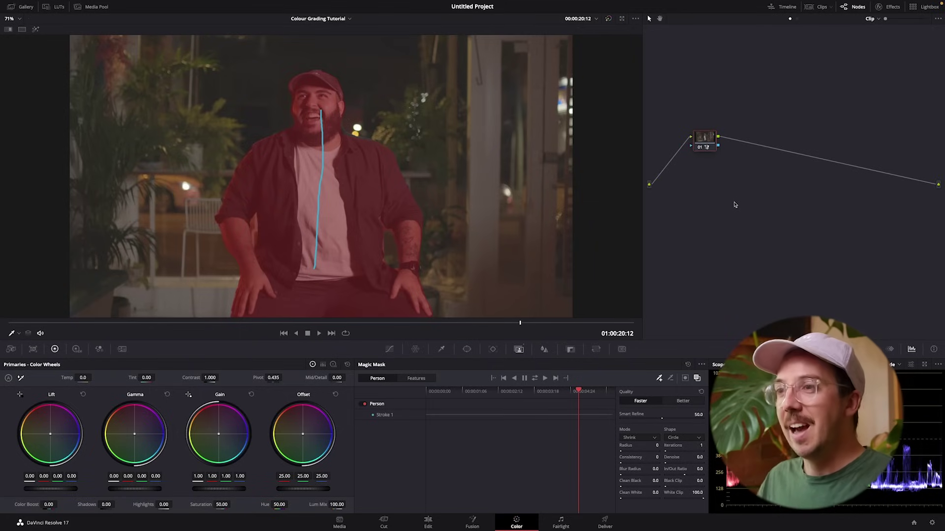
{"action": "right_click", "coordinate": [709, 139]}
{"action": "left_click", "coordinate": [733, 182]}
Step: Try raising the radius in the Blur palette, switch to the Mist mode, and reset the node grade
{"action": "left_click", "coordinate": [542, 349]}
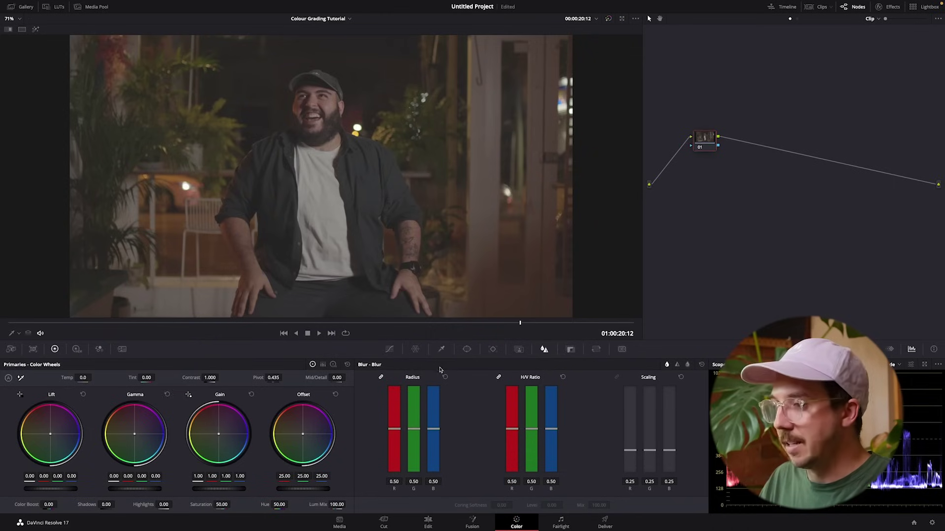
{"action": "left_click", "coordinate": [688, 365]}
{"action": "left_click", "coordinate": [667, 364]}
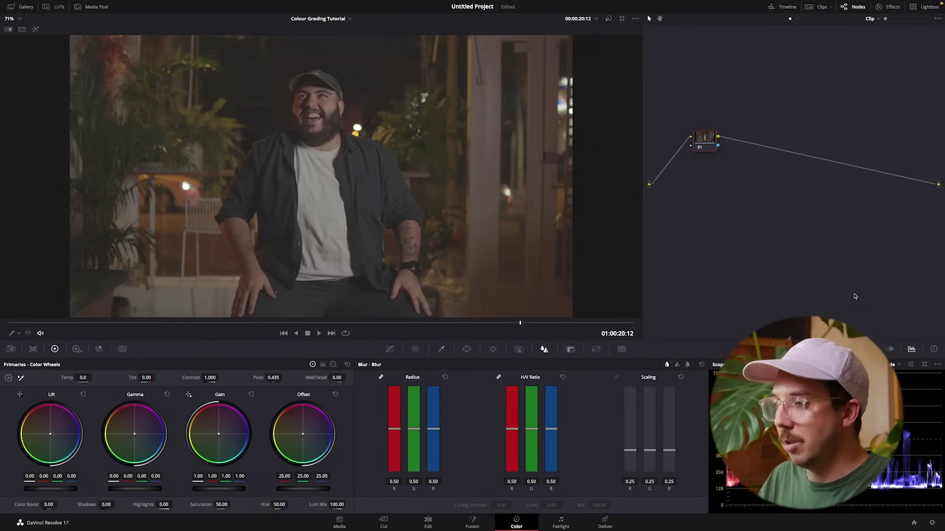
{"action": "left_click_drag", "start_coordinate": [395, 430], "coordinate": [397, 393]}
{"action": "left_click", "coordinate": [688, 365]}
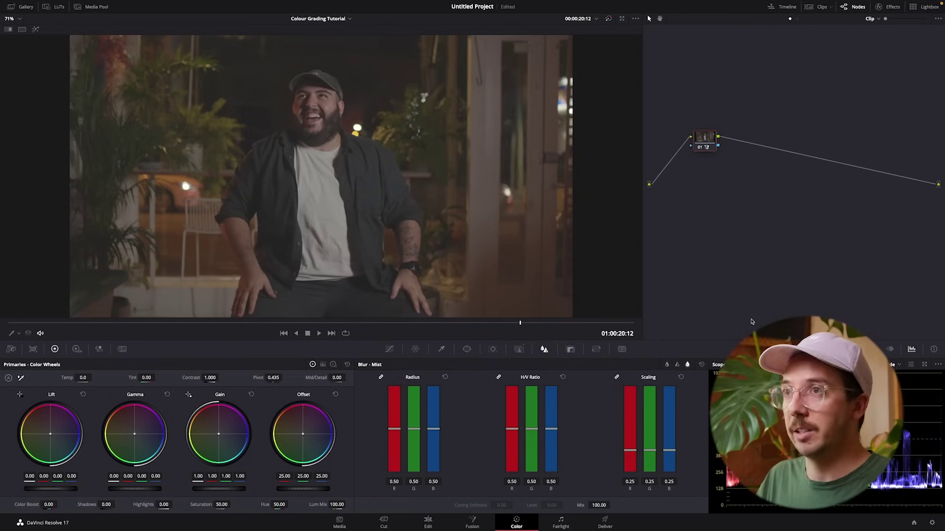
{"action": "right_click", "coordinate": [707, 138]}
{"action": "left_click", "coordinate": [713, 143]}
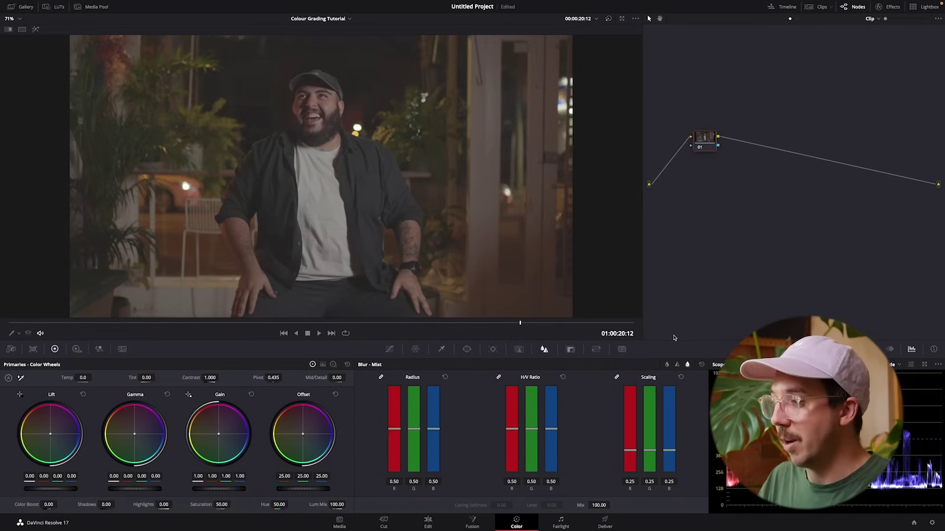
Step: Examine the Key, Sizing and Keyframes palettes, and bring back the Scopes
{"action": "left_click", "coordinate": [571, 350]}
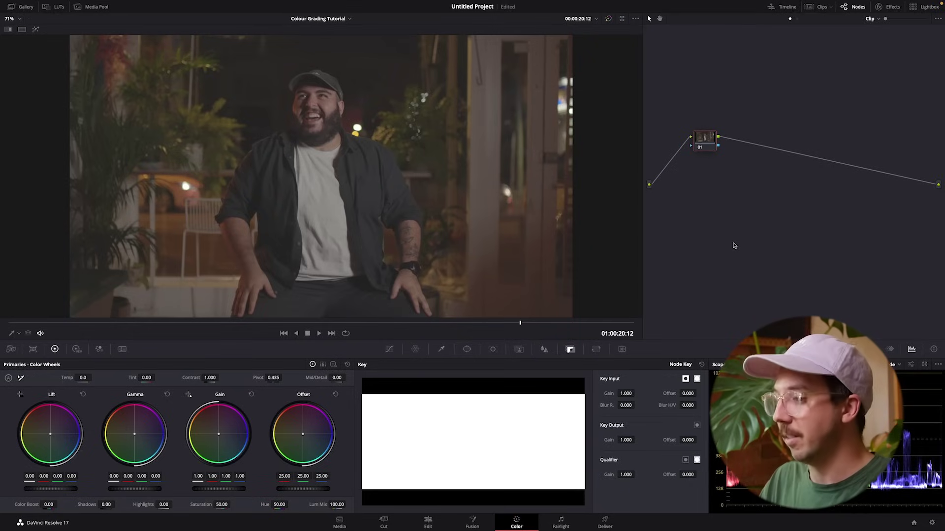
{"action": "left_click", "coordinate": [596, 349]}
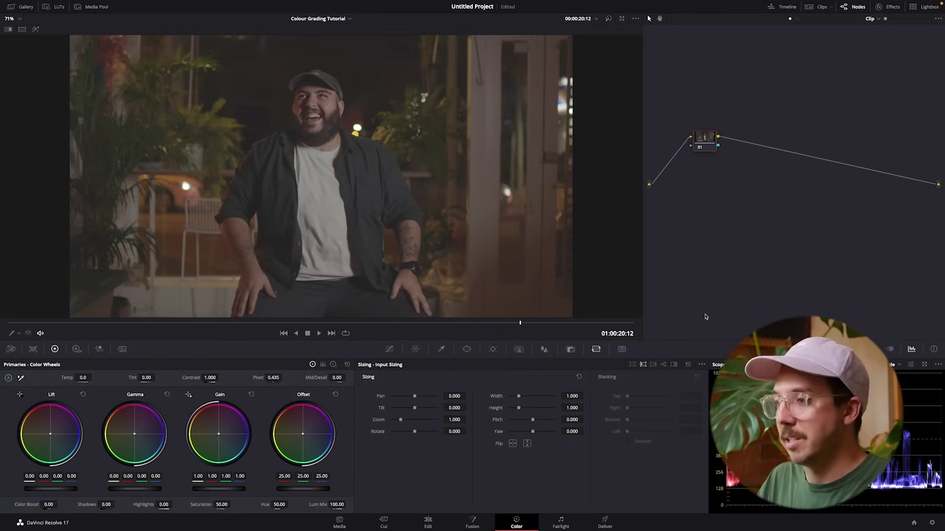
{"action": "mouse_move", "coordinate": [414, 396]}
{"action": "left_mouse_down"}
{"action": "mouse_move", "coordinate": [422, 397]}
{"action": "mouse_move", "coordinate": [415, 396]}
{"action": "left_mouse_up"}
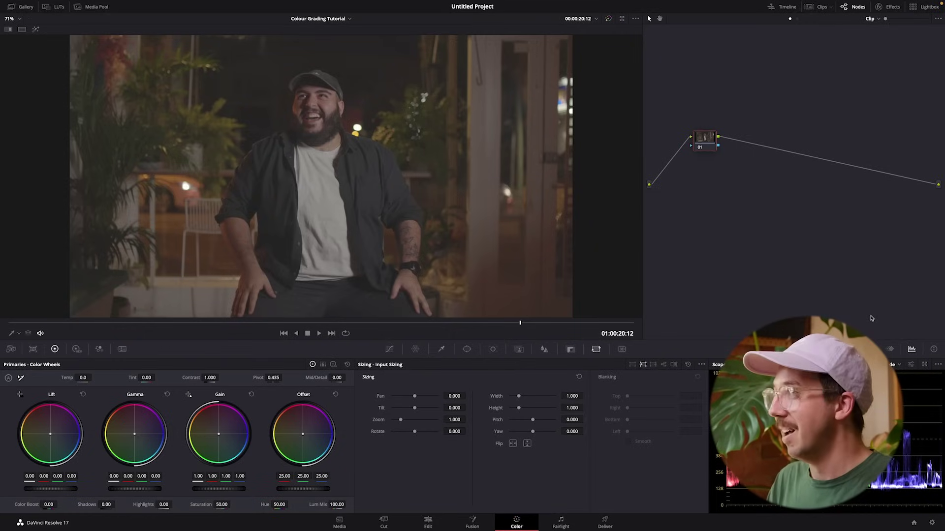
{"action": "left_click", "coordinate": [889, 349]}
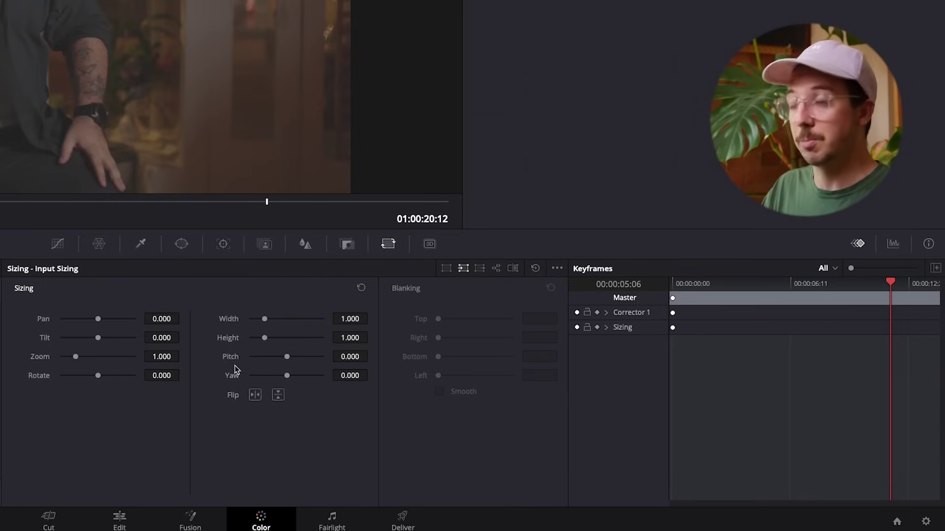
{"action": "left_click", "coordinate": [893, 243]}
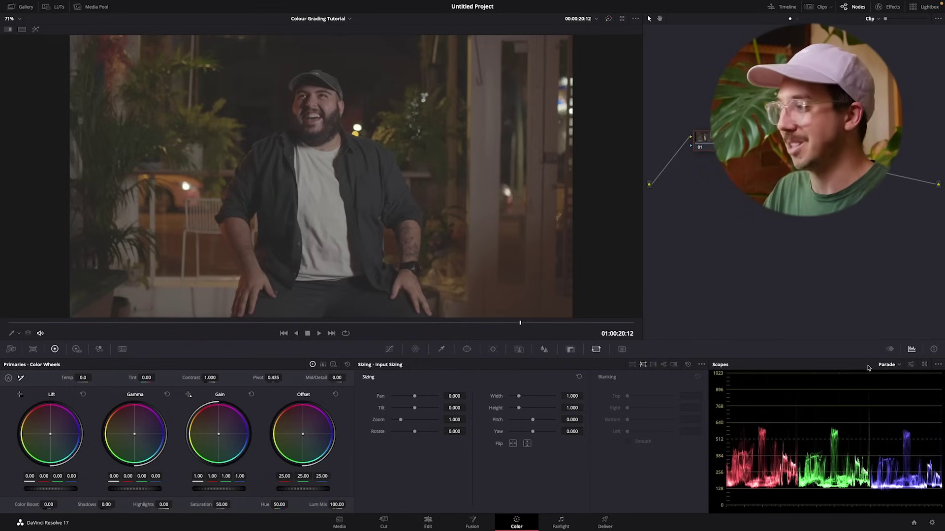
Step: Review the workspace options for Dual Screen, Primary Display and Video Clean Feed without changing them
{"action": "left_click", "coordinate": [302, 4]}
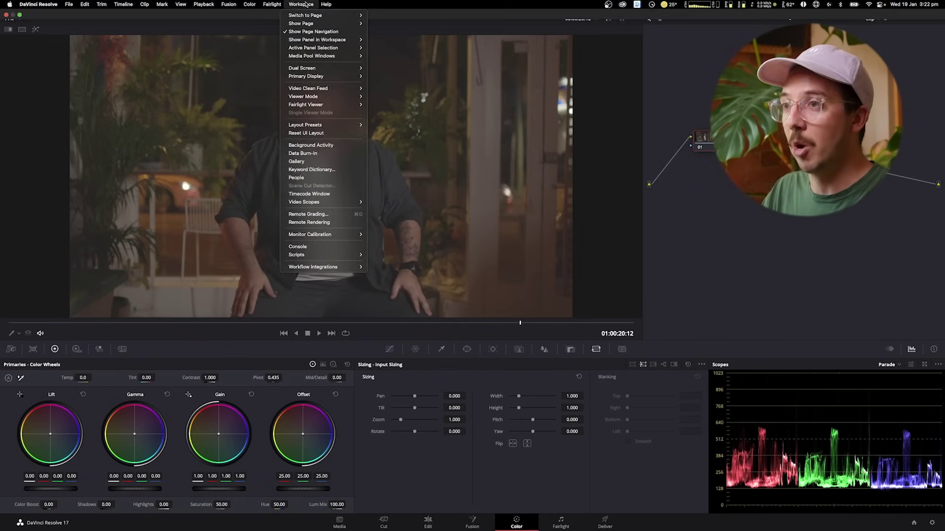
{"action": "mouse_move", "coordinate": [314, 68]}
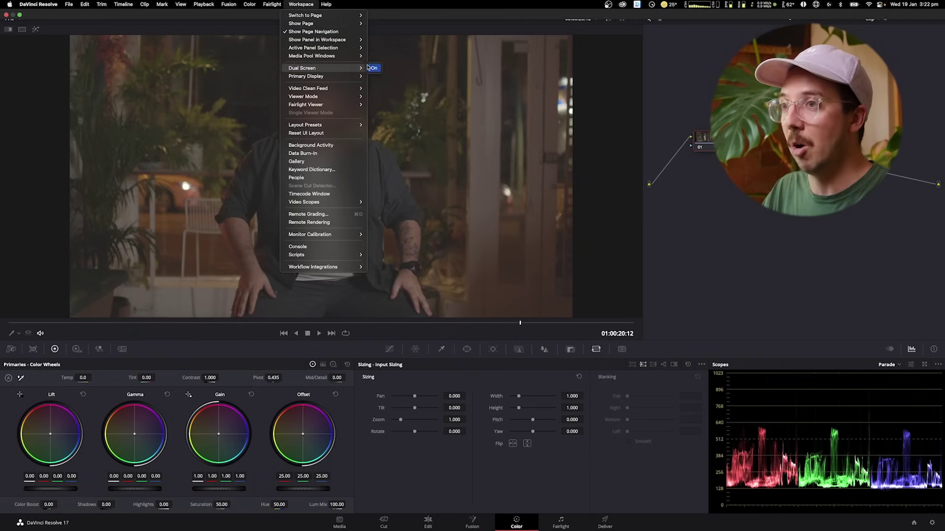
{"action": "mouse_move", "coordinate": [346, 76]}
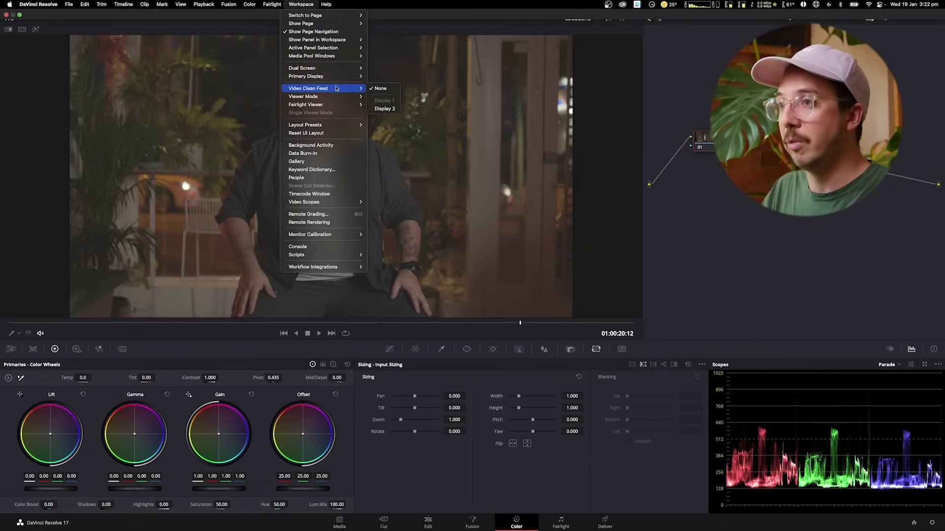
{"action": "key", "text": "Escape"}
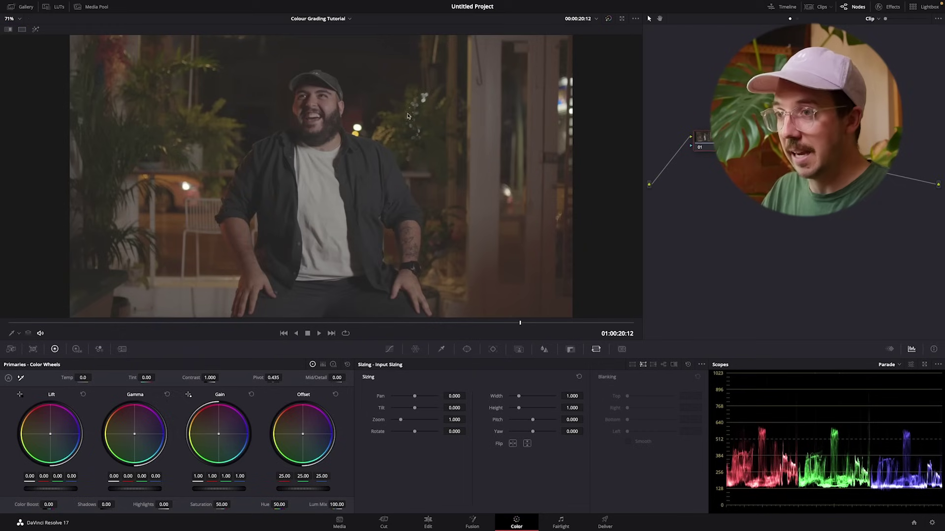
Step: Send the video clean feed to Display 2
{"action": "left_click", "coordinate": [300, 4]}
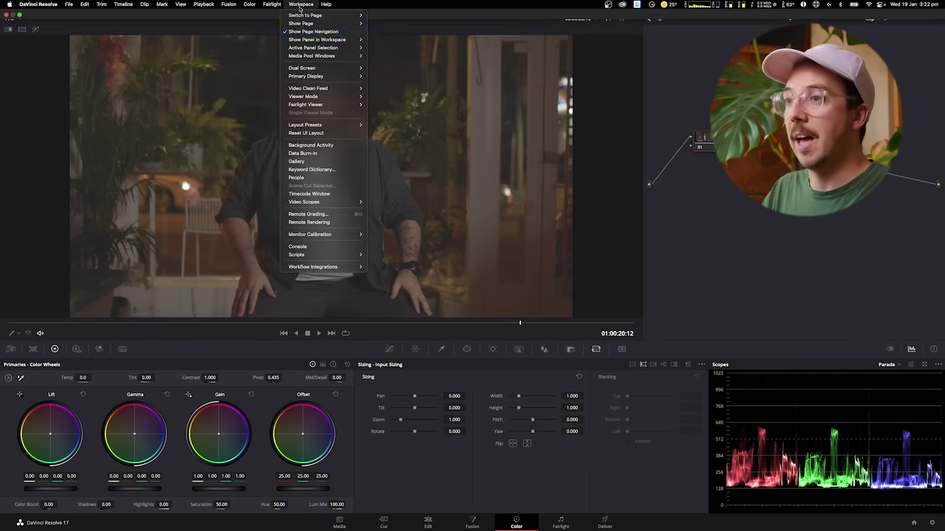
{"action": "mouse_move", "coordinate": [318, 89]}
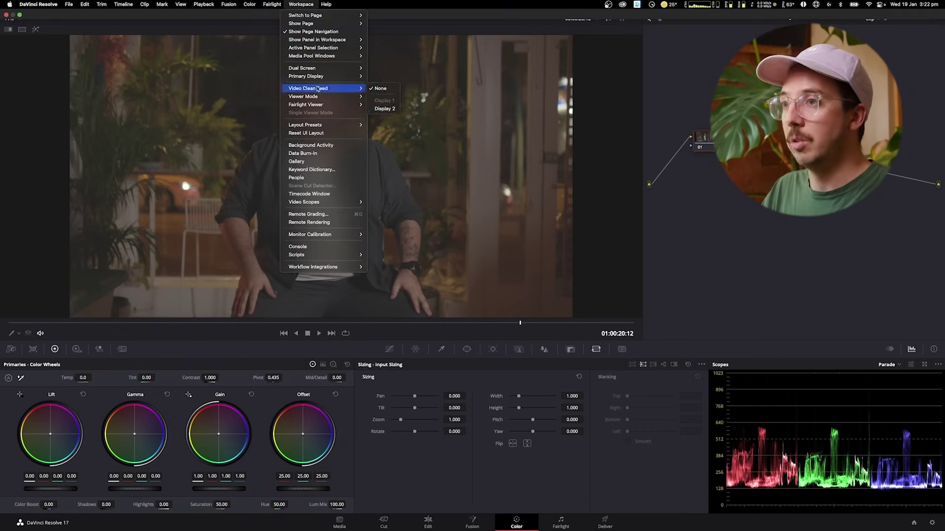
{"action": "left_click", "coordinate": [396, 108]}
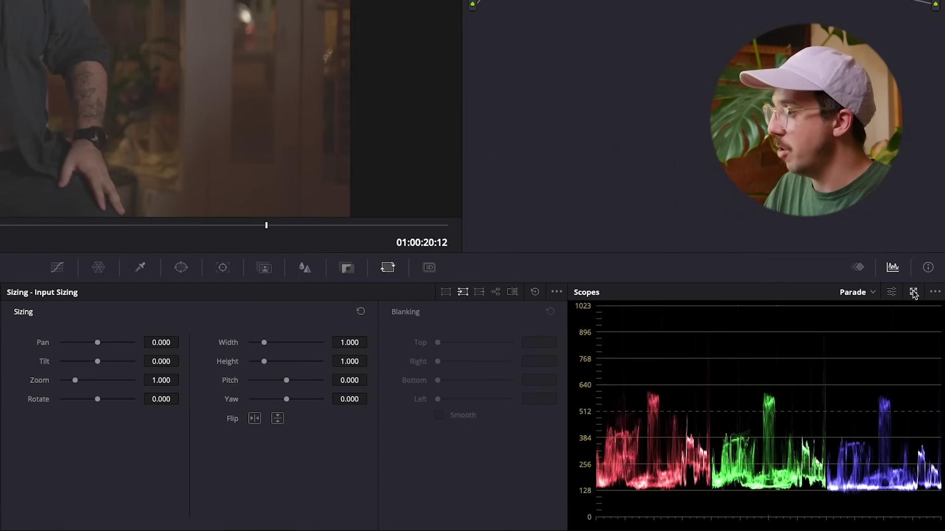
Step: Expand the scopes into a floating window, reposition it, and compare the single, two-scope and four-scope layouts, ending on four
{"action": "left_click", "coordinate": [914, 294]}
{"action": "left_click_drag", "start_coordinate": [826, 345], "coordinate": [804, 106]}
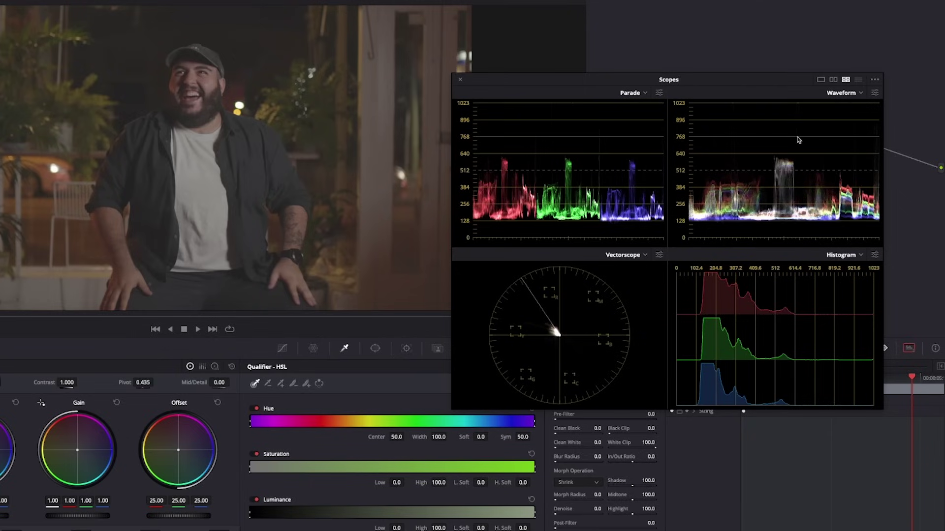
{"action": "left_click", "coordinate": [820, 80]}
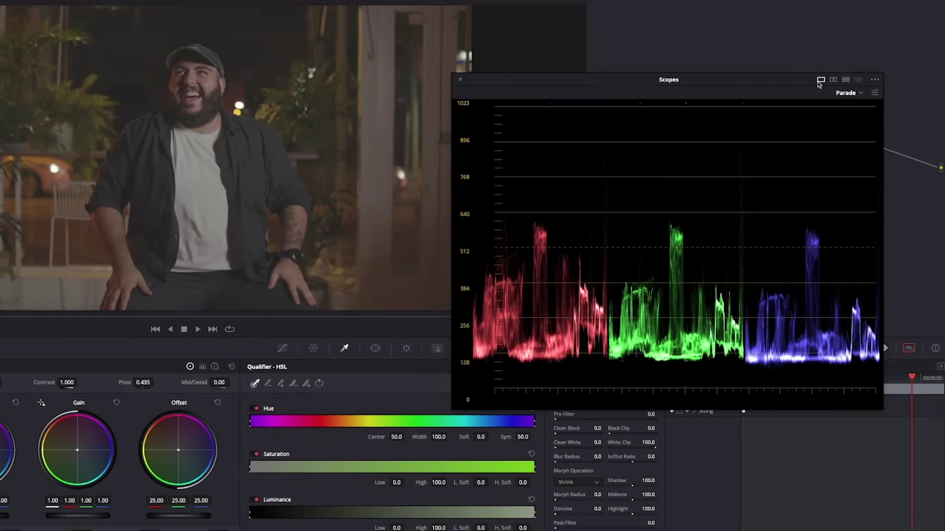
{"action": "left_click", "coordinate": [839, 94]}
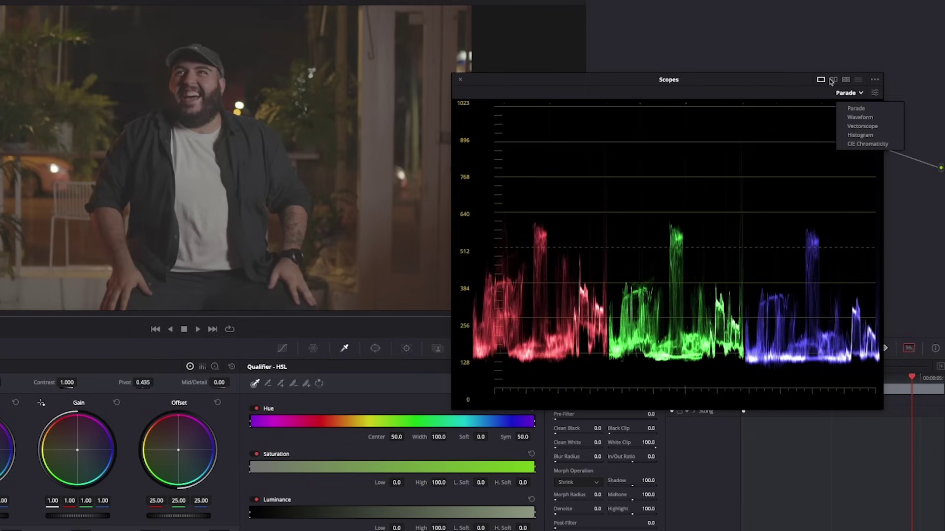
{"action": "left_click", "coordinate": [827, 81]}
{"action": "left_click", "coordinate": [833, 80]}
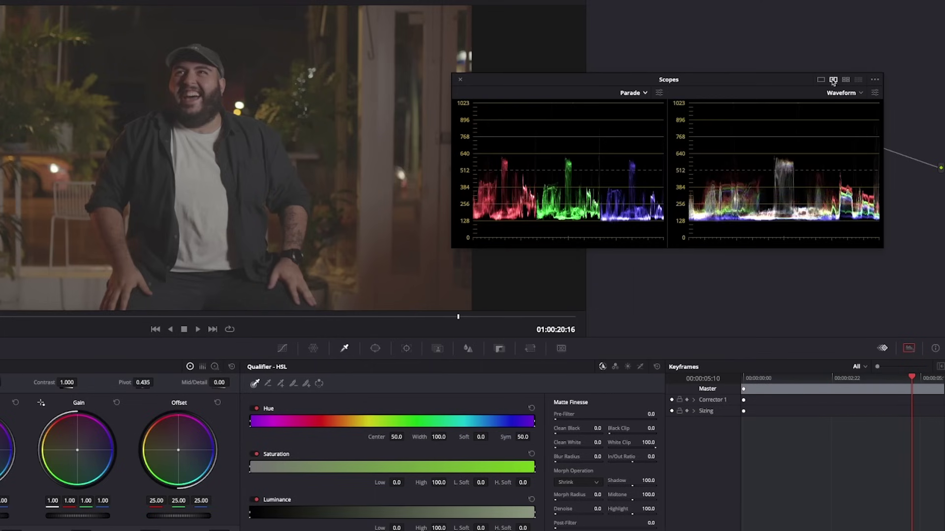
{"action": "left_click", "coordinate": [845, 81]}
Step: Turn on the Low Pass Filter for the scopes and reopen the scope options
{"action": "left_click", "coordinate": [875, 79]}
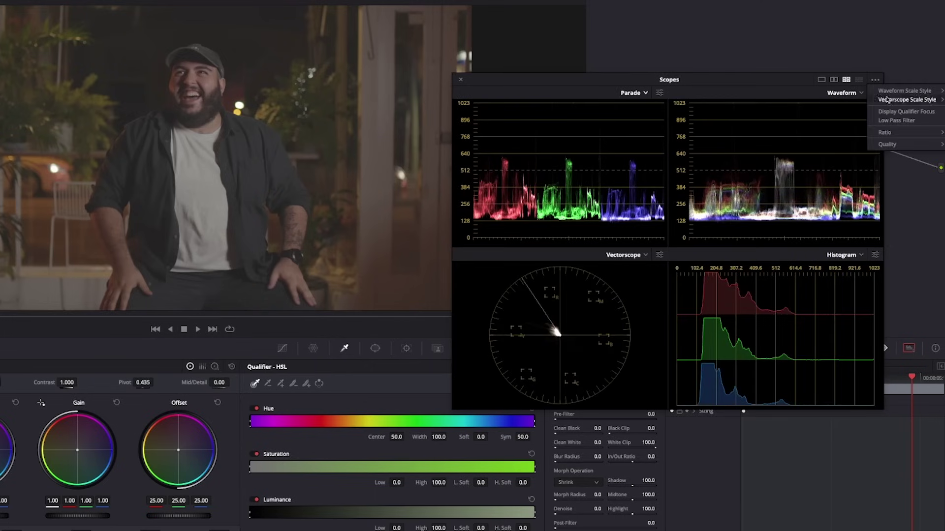
{"action": "left_click", "coordinate": [903, 121]}
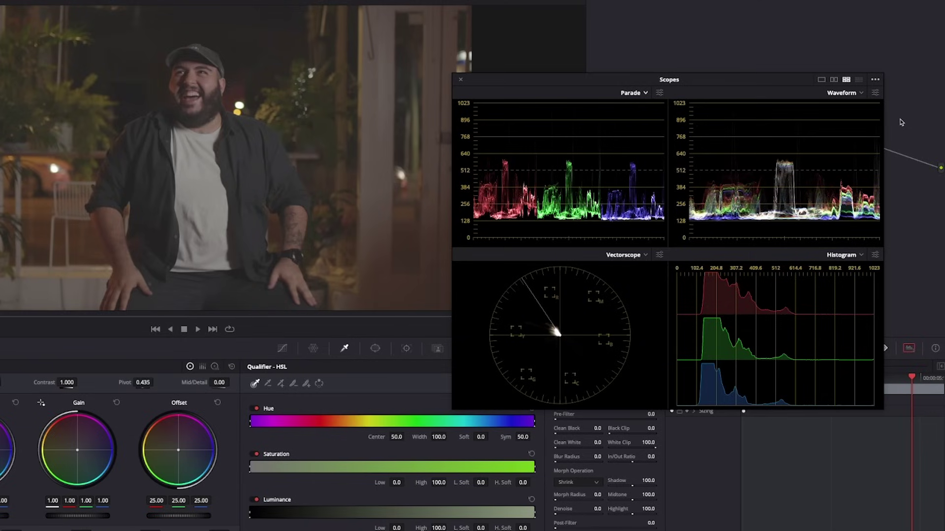
{"action": "left_click", "coordinate": [875, 80]}
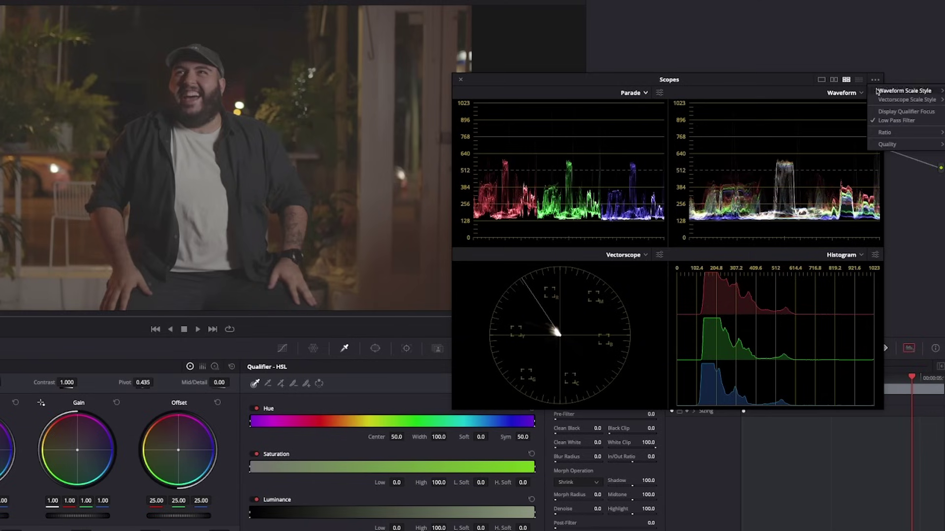
Step: Turn off the scopes' Low Pass Filter and try Display Qualifier Focus while sampling the viewer, leaving it off
{"action": "left_click", "coordinate": [884, 121]}
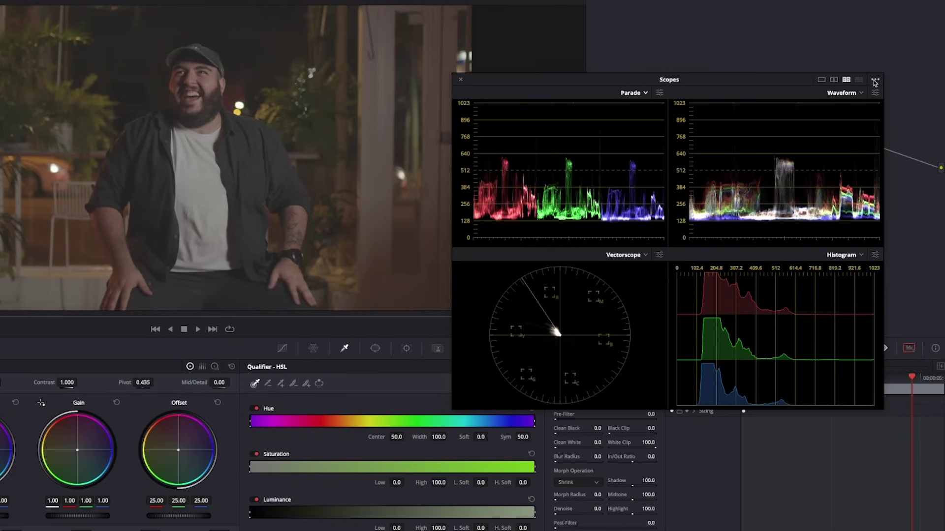
{"action": "left_click", "coordinate": [874, 81]}
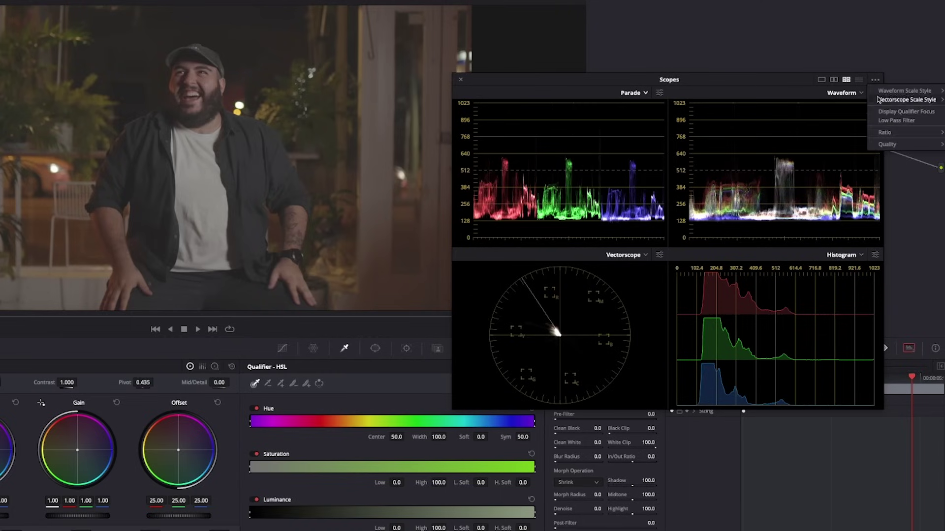
{"action": "left_click", "coordinate": [925, 114]}
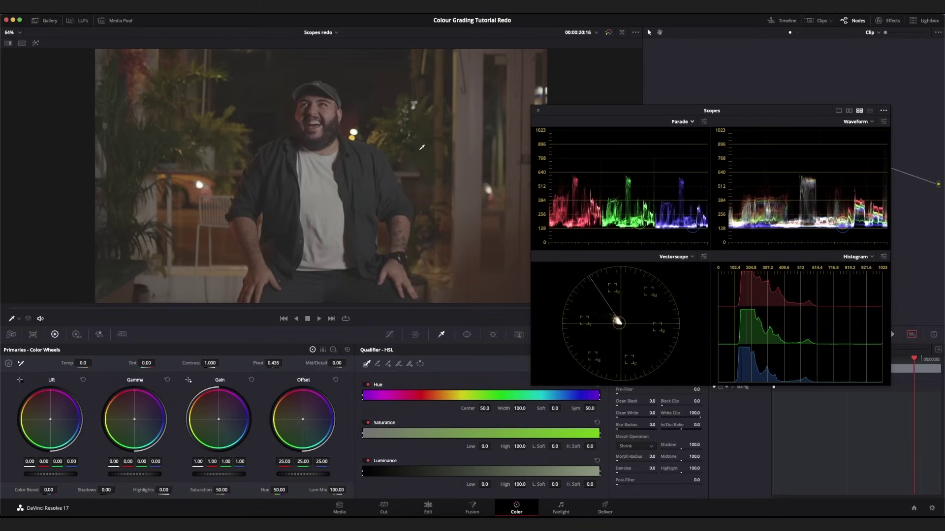
{"action": "left_click", "coordinate": [884, 111]}
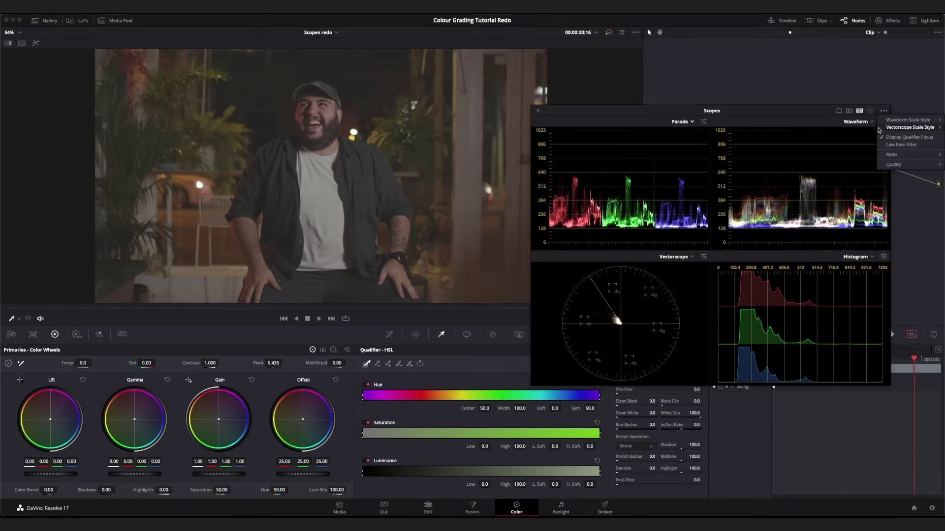
{"action": "left_click", "coordinate": [902, 139]}
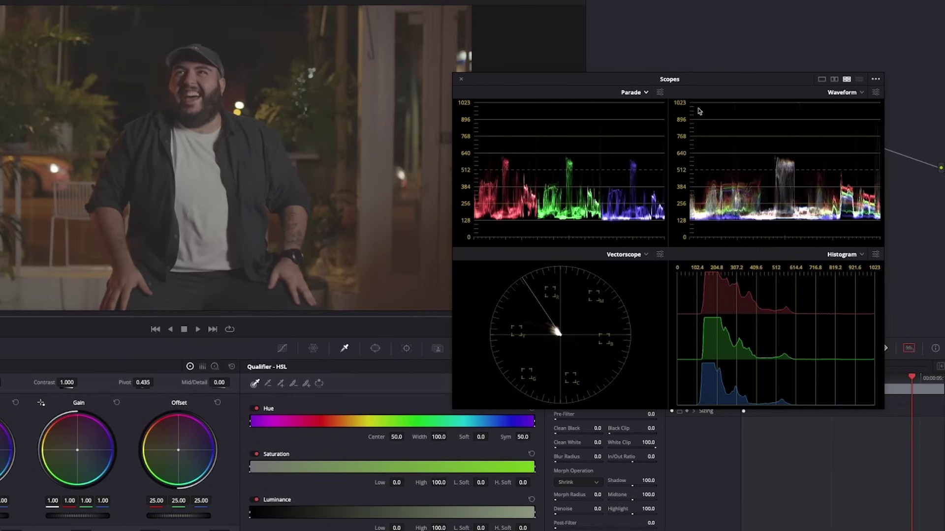
Step: Review the scope types offered for the Parade display and keep it set to Parade
{"action": "left_click", "coordinate": [691, 121]}
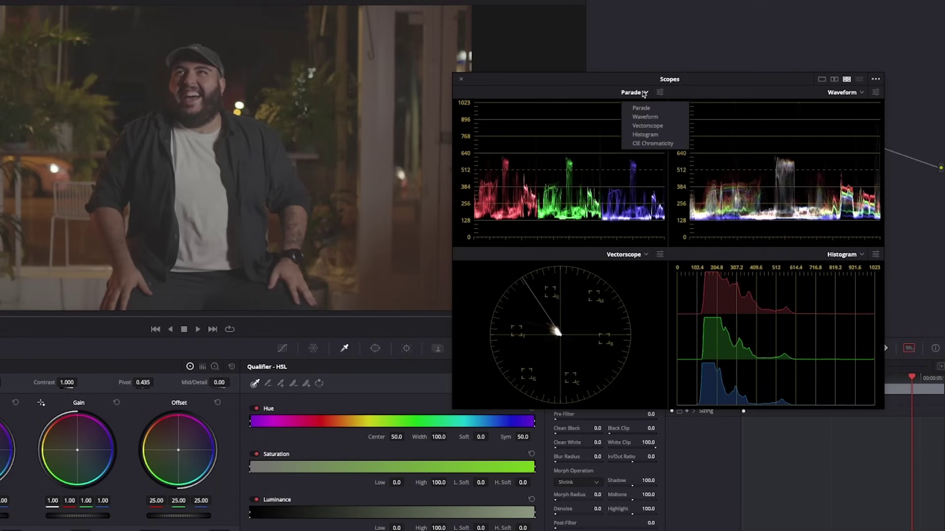
{"action": "left_click", "coordinate": [644, 124]}
{"action": "left_click", "coordinate": [641, 93]}
{"action": "left_click", "coordinate": [641, 107]}
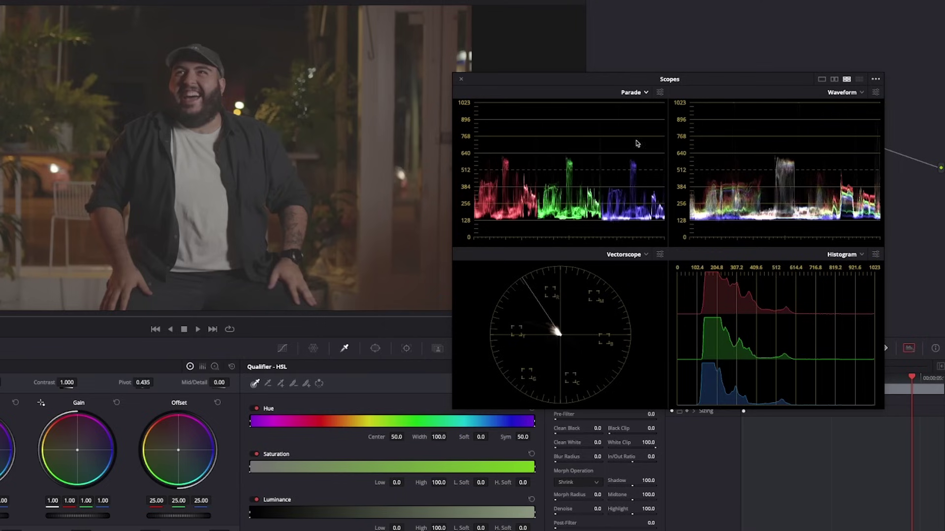
Step: Turn off Colorize for the Parade scope to compare the monochrome traces, and turn it back on
{"action": "left_click", "coordinate": [660, 93]}
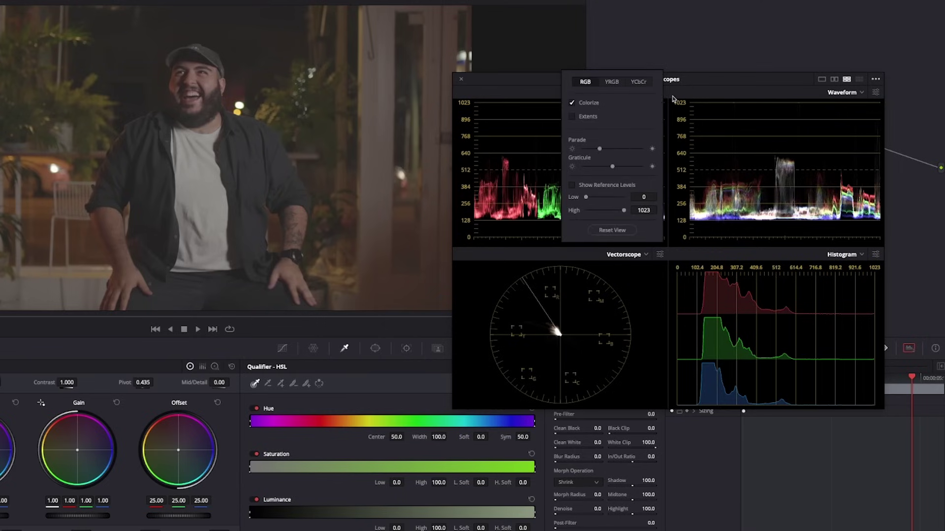
{"action": "left_click", "coordinate": [590, 103]}
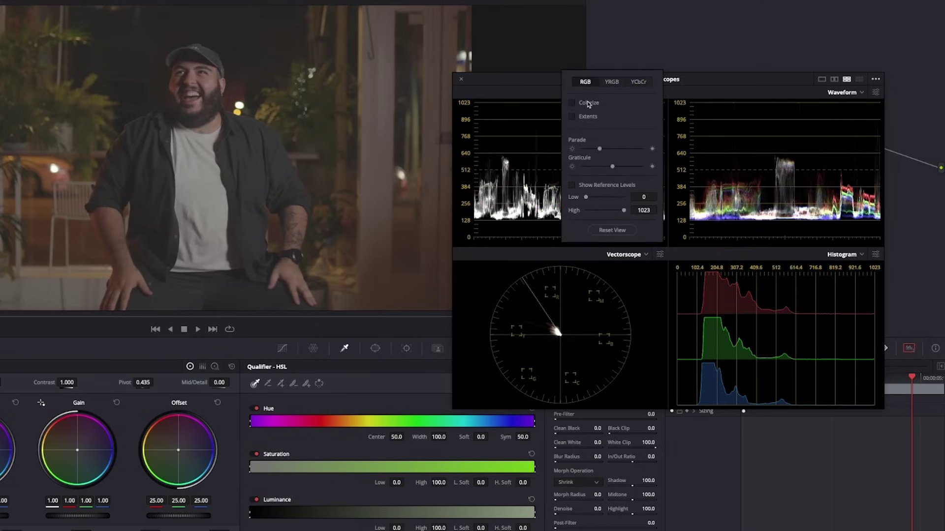
{"action": "left_click", "coordinate": [500, 93]}
{"action": "left_click", "coordinate": [661, 93]}
{"action": "left_click", "coordinate": [508, 93]}
Step: Switch the Parade scope to YRGB for comparison and return it to RGB
{"action": "left_click", "coordinate": [660, 93]}
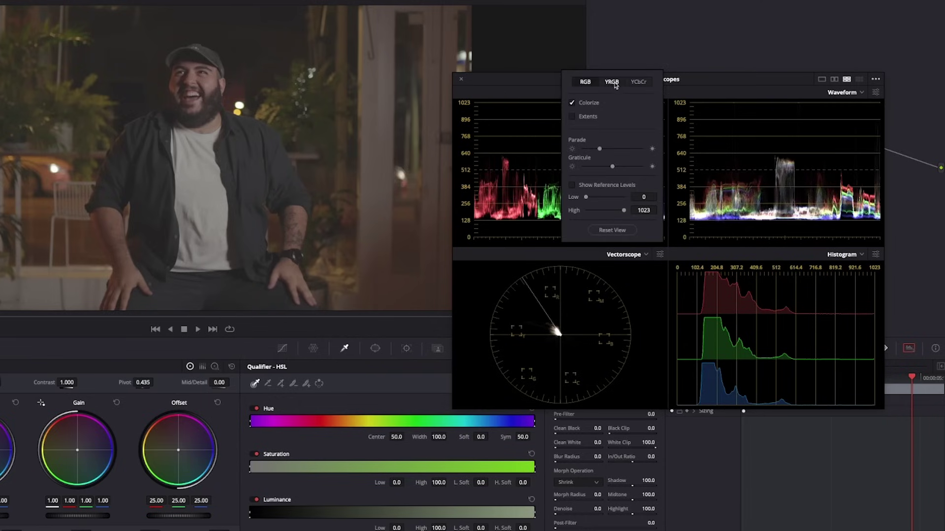
{"action": "left_click", "coordinate": [613, 82]}
{"action": "left_click", "coordinate": [533, 97]}
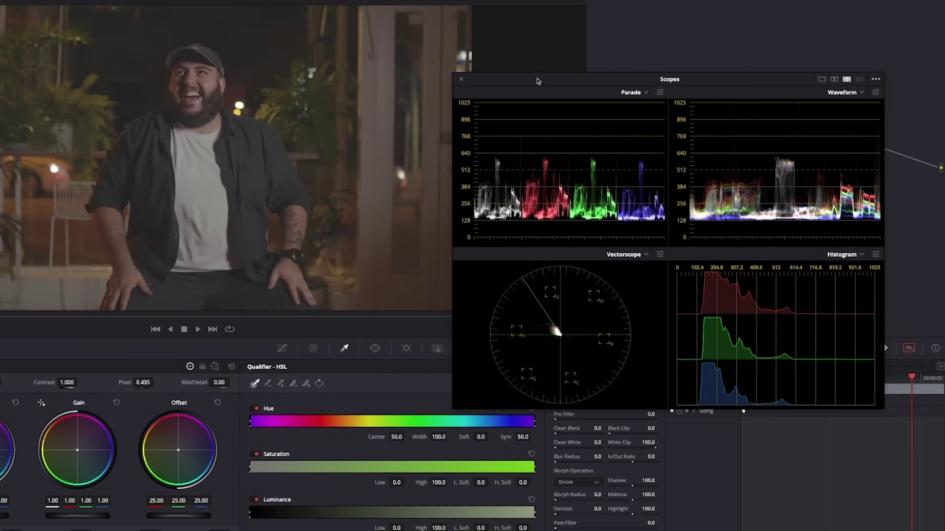
{"action": "left_click", "coordinate": [661, 93]}
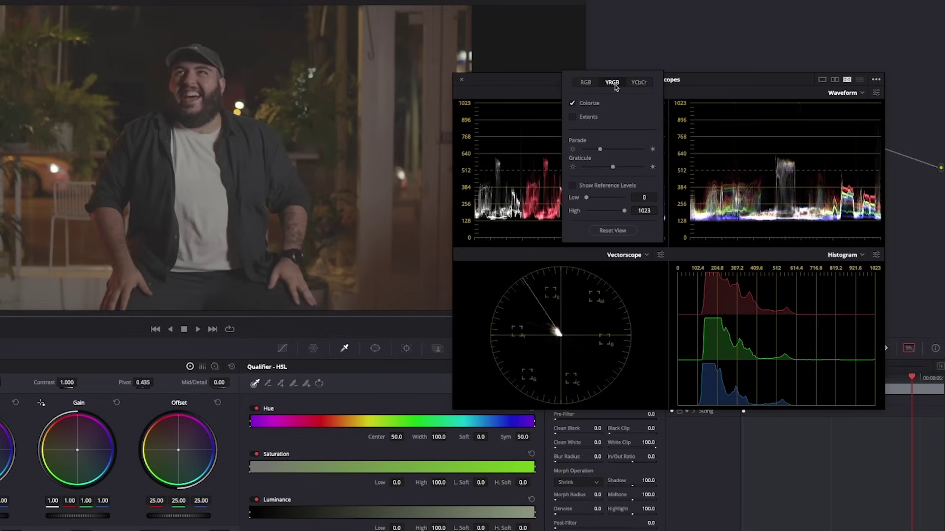
{"action": "left_click", "coordinate": [585, 83]}
{"action": "left_click", "coordinate": [516, 124]}
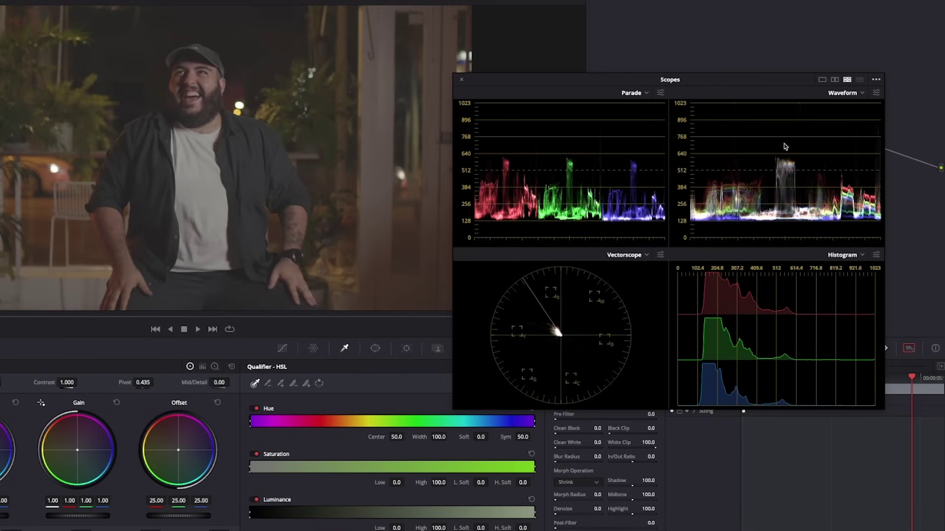
Step: Turn off Colorize for the Waveform scope and set it to show Y only
{"action": "left_click", "coordinate": [876, 93]}
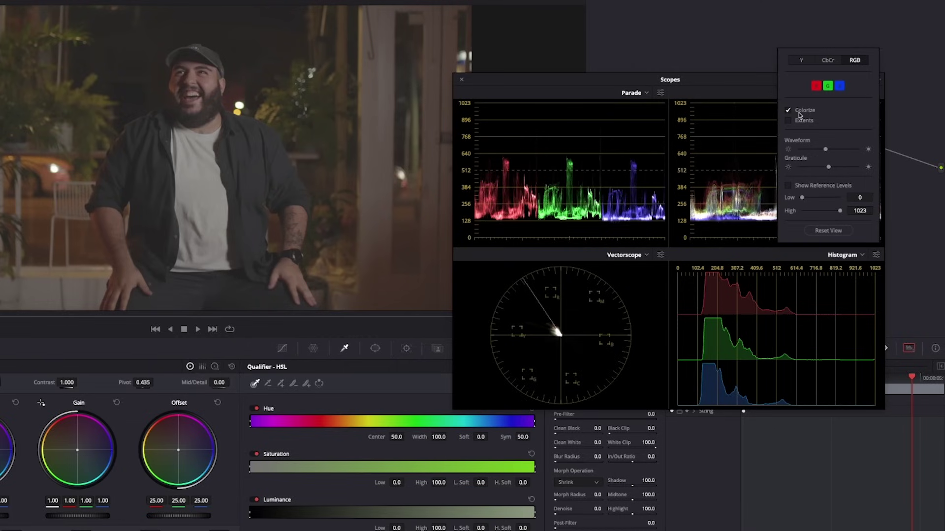
{"action": "left_click", "coordinate": [752, 159]}
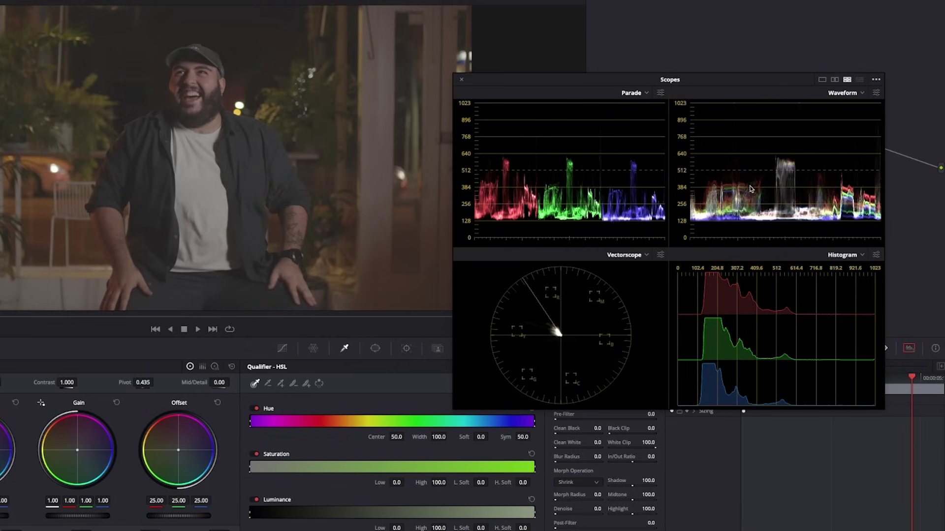
{"action": "left_click", "coordinate": [876, 93]}
{"action": "left_click", "coordinate": [807, 111]}
{"action": "left_click", "coordinate": [876, 93]}
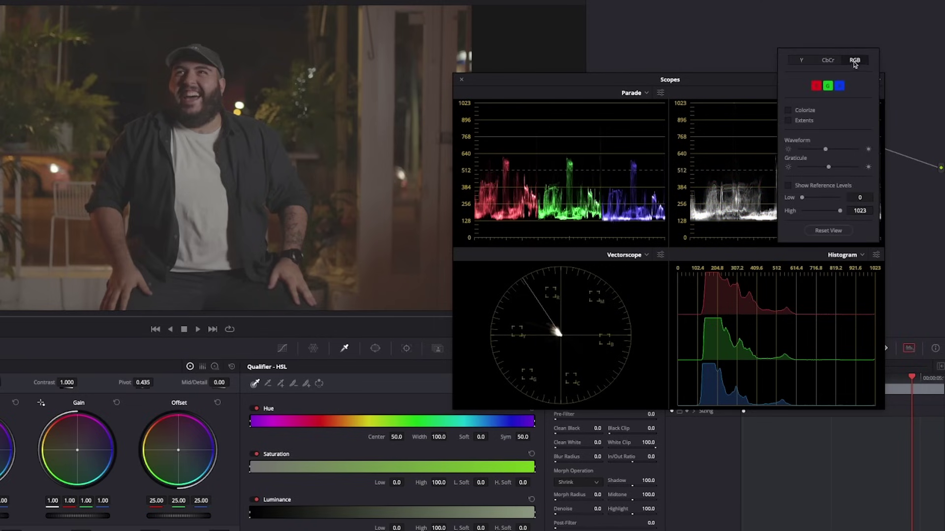
{"action": "left_click", "coordinate": [802, 61]}
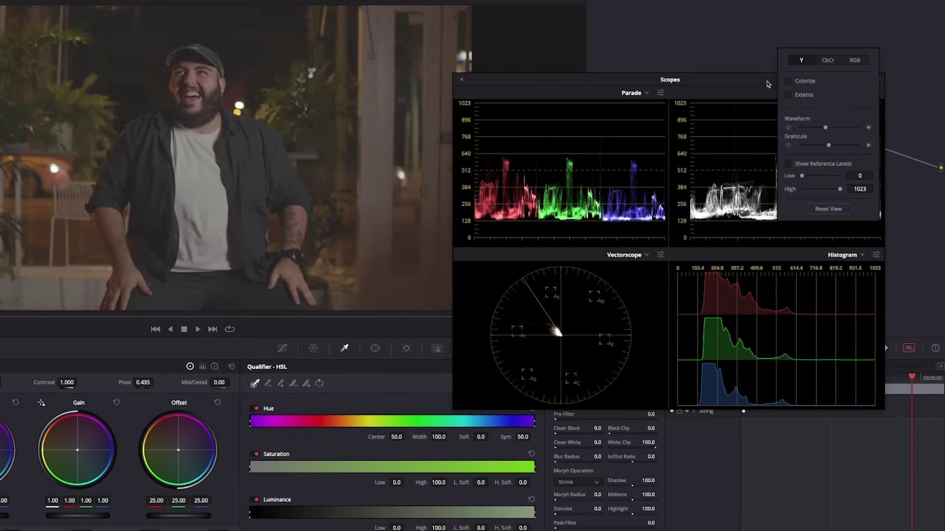
{"action": "left_click", "coordinate": [761, 87]}
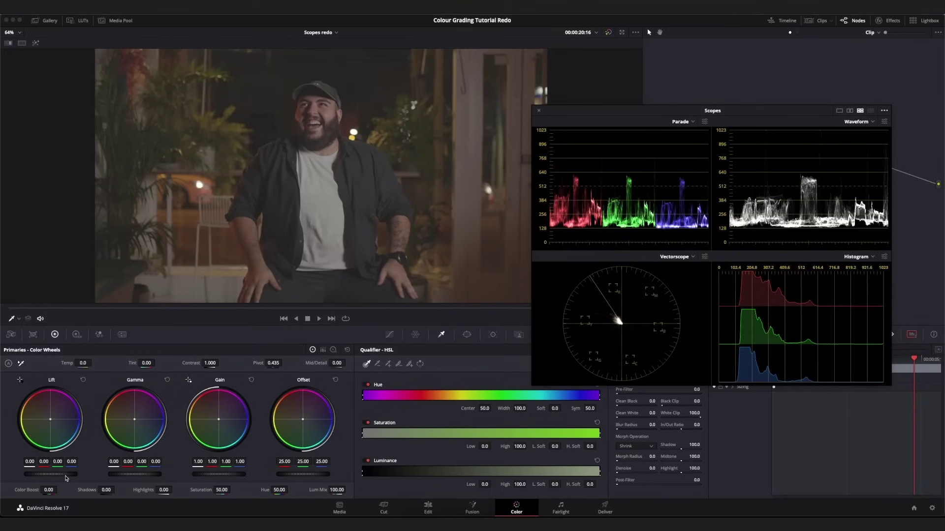
Step: Test the scopes by lowering Lift to -0.09 and raising Gain to 2.92, resetting each wheel after its test
{"action": "left_click_drag", "start_coordinate": [65, 477], "coordinate": [50, 478]}
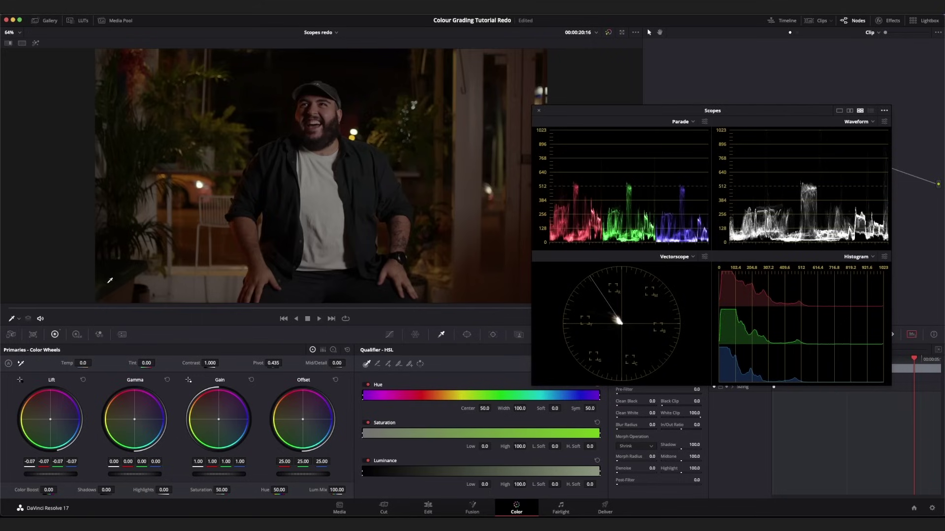
{"action": "left_click_drag", "start_coordinate": [56, 474], "coordinate": [53, 474]}
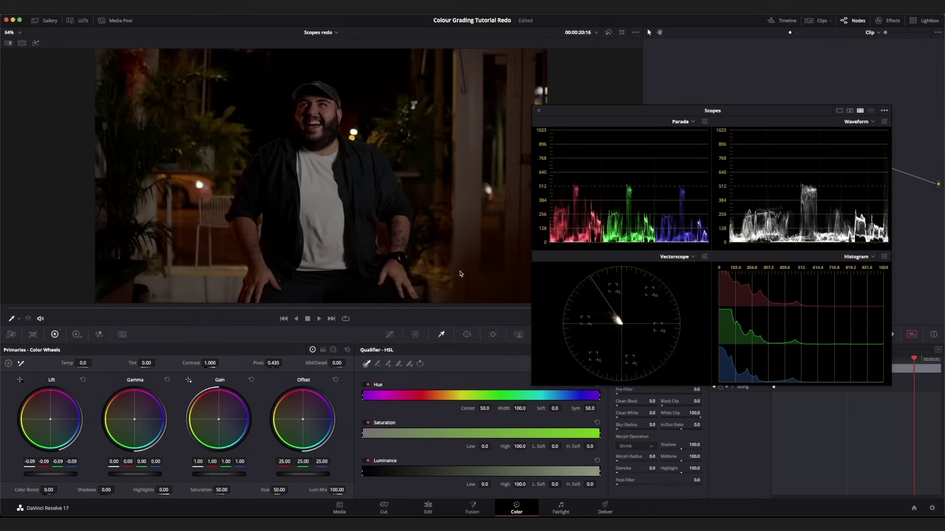
{"action": "left_click", "coordinate": [83, 380]}
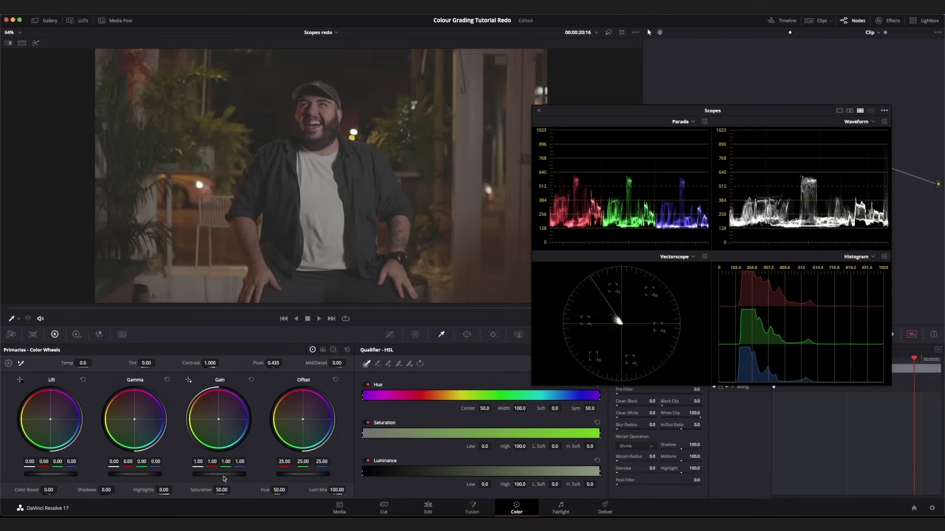
{"action": "left_click_drag", "start_coordinate": [218, 474], "coordinate": [296, 474]}
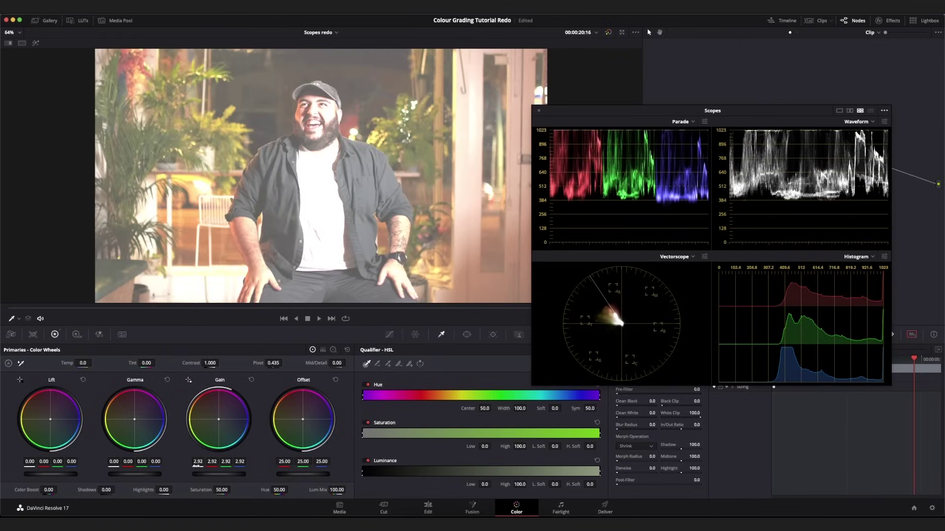
{"action": "left_click", "coordinate": [252, 380]}
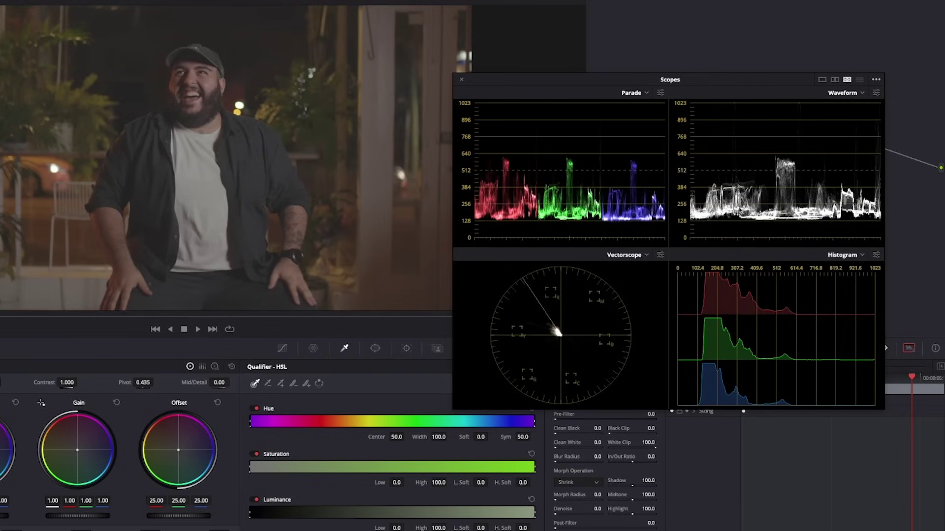
Step: Sample the bright car light beside the man with the qualifier while Display Qualifier Focus is on, and turn the focus display off
{"action": "left_click", "coordinate": [876, 79]}
{"action": "left_click", "coordinate": [906, 120]}
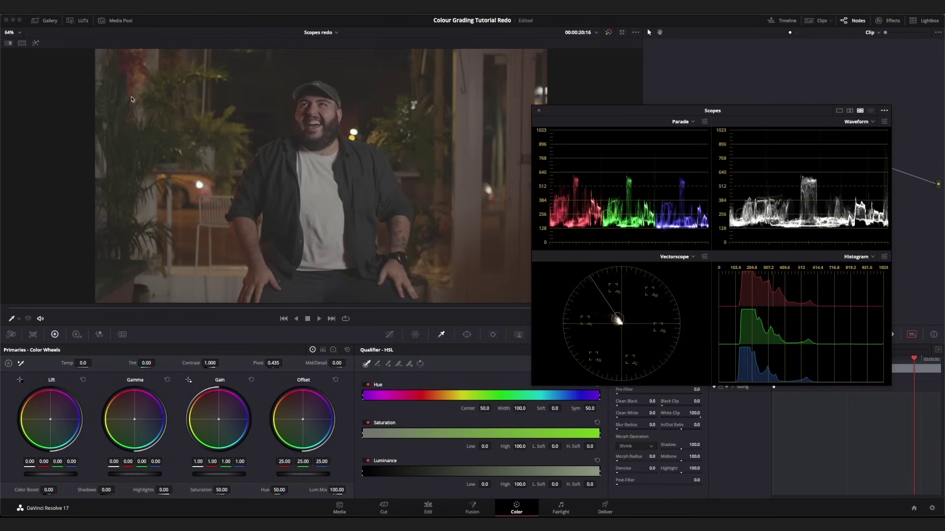
{"action": "left_click", "coordinate": [197, 177]}
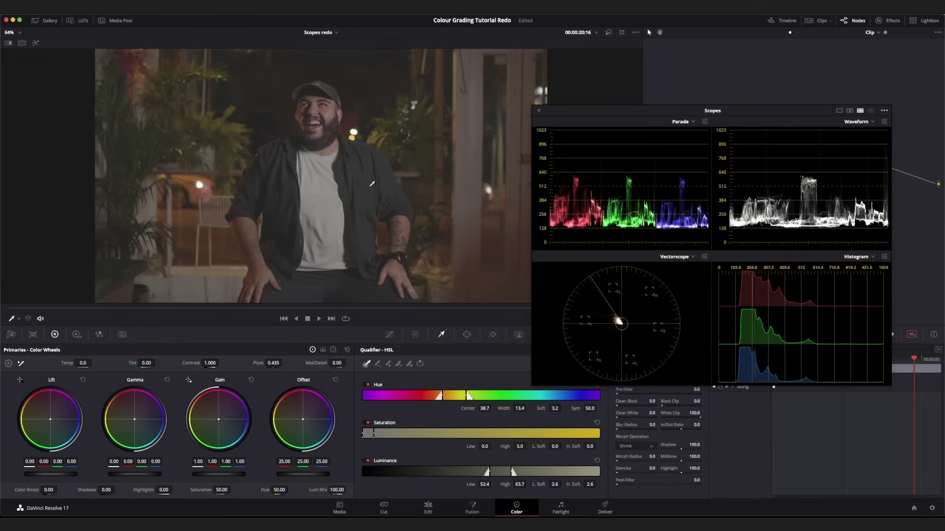
{"action": "left_click", "coordinate": [885, 112]}
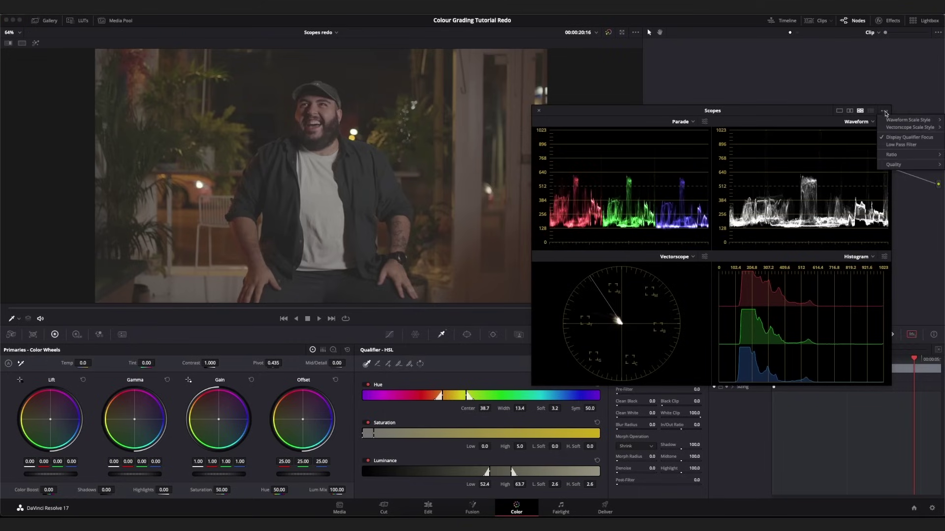
{"action": "left_click", "coordinate": [886, 136]}
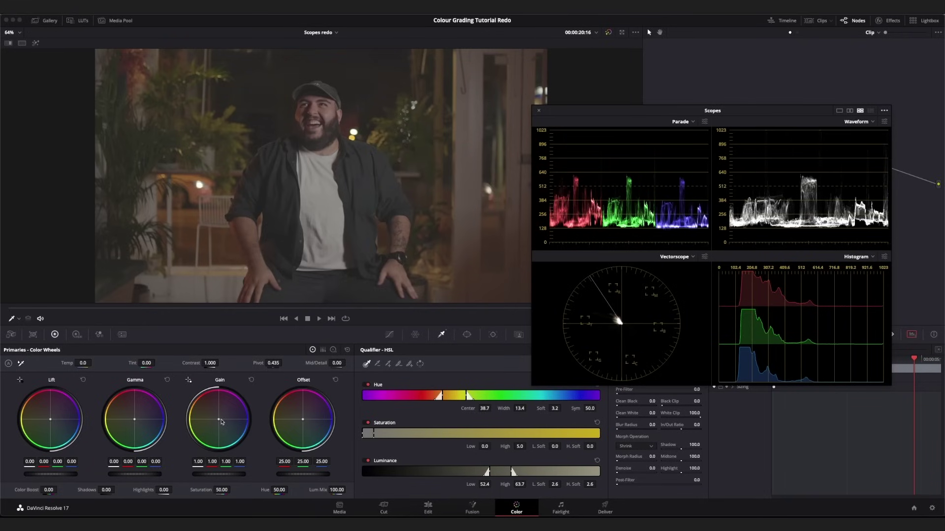
Step: Push the Gain wheel towards blue, lower its master level to 0.91, and reset Gain
{"action": "left_click_drag", "start_coordinate": [219, 422], "coordinate": [232, 425]}
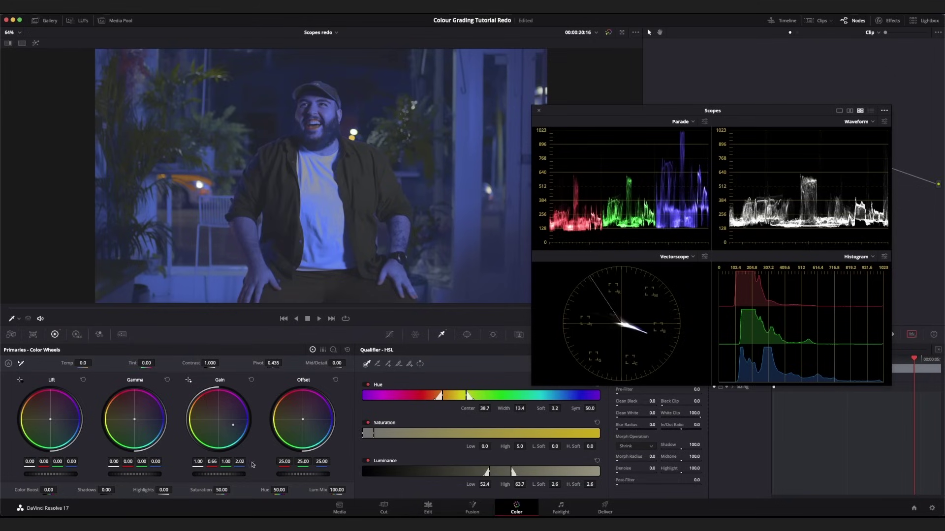
{"action": "mouse_move", "coordinate": [220, 476]}
{"action": "left_mouse_down"}
{"action": "mouse_move", "coordinate": [245, 475]}
{"action": "mouse_move", "coordinate": [204, 477]}
{"action": "left_mouse_up"}
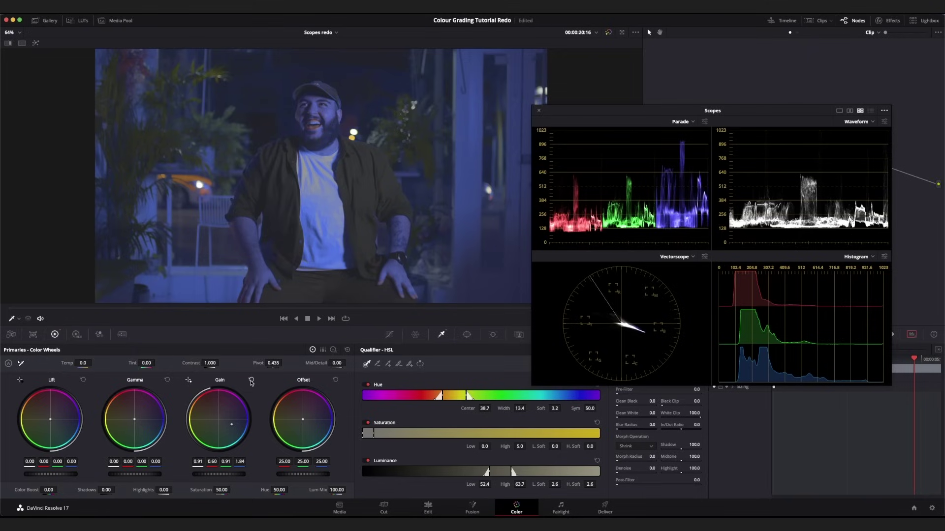
{"action": "left_click", "coordinate": [251, 381]}
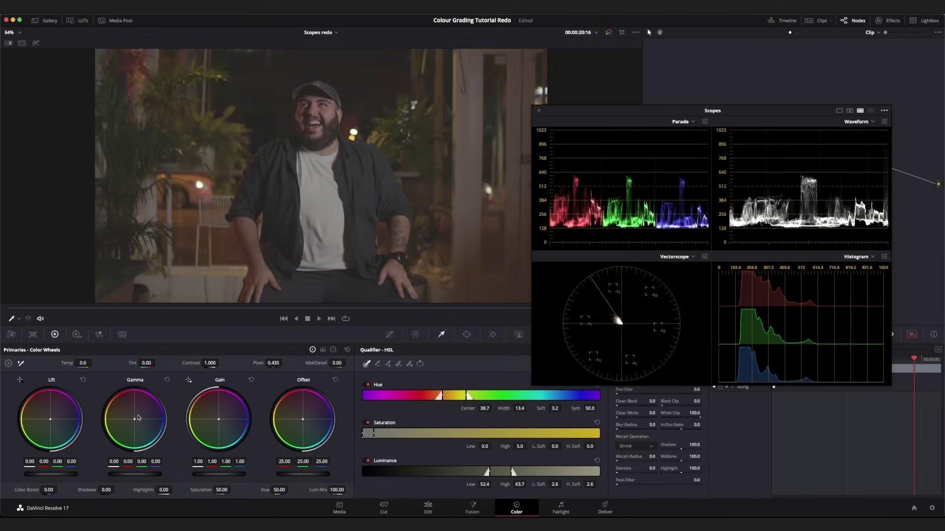
Step: Push Gamma towards orange and Lift towards green to compare the scopes, and reset both wheels
{"action": "left_click_drag", "start_coordinate": [138, 422], "coordinate": [130, 415]}
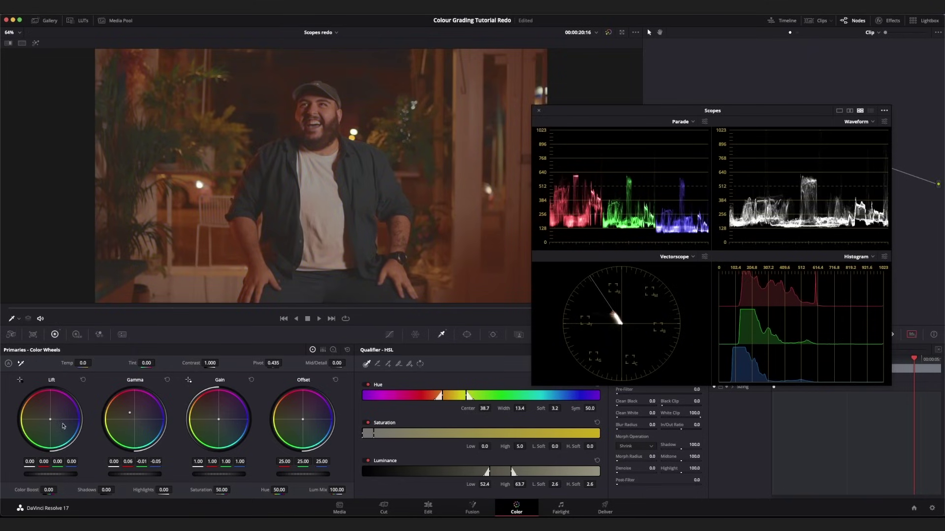
{"action": "left_click_drag", "start_coordinate": [50, 419], "coordinate": [46, 425]}
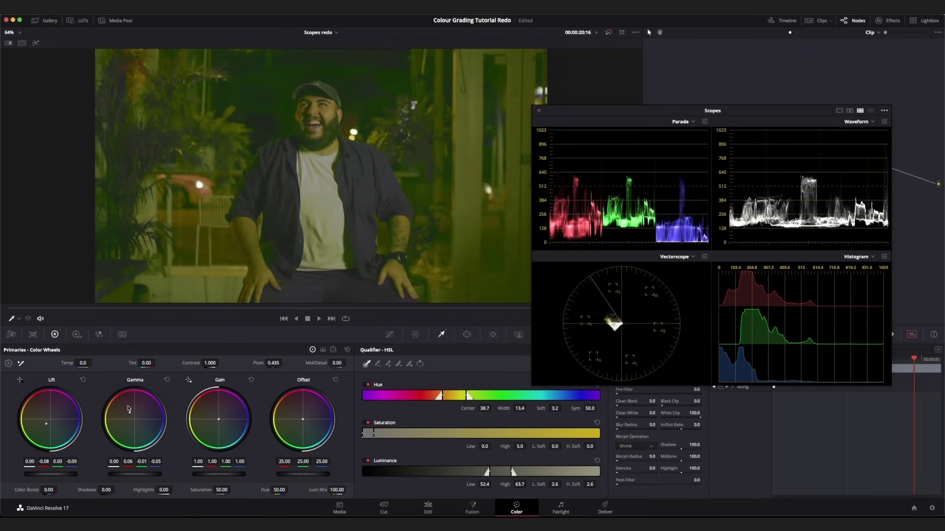
{"action": "left_click", "coordinate": [82, 380]}
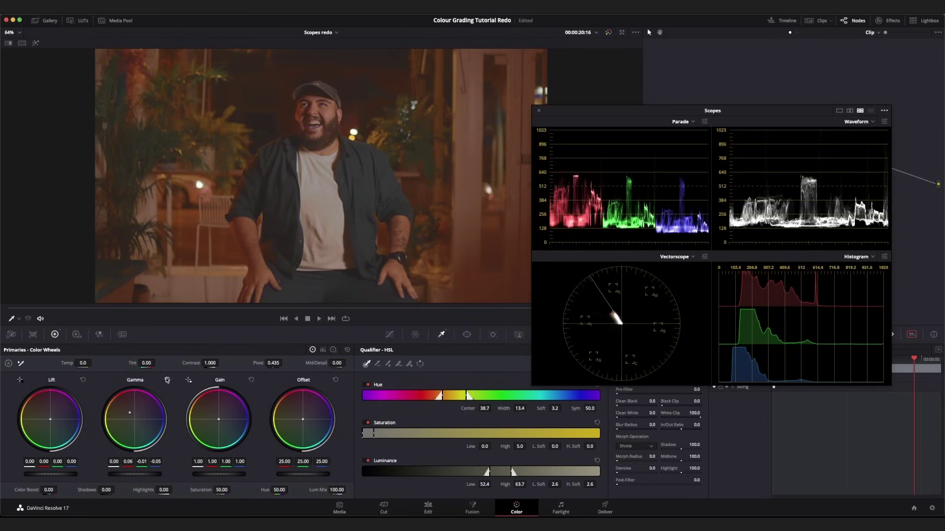
{"action": "left_click", "coordinate": [167, 380]}
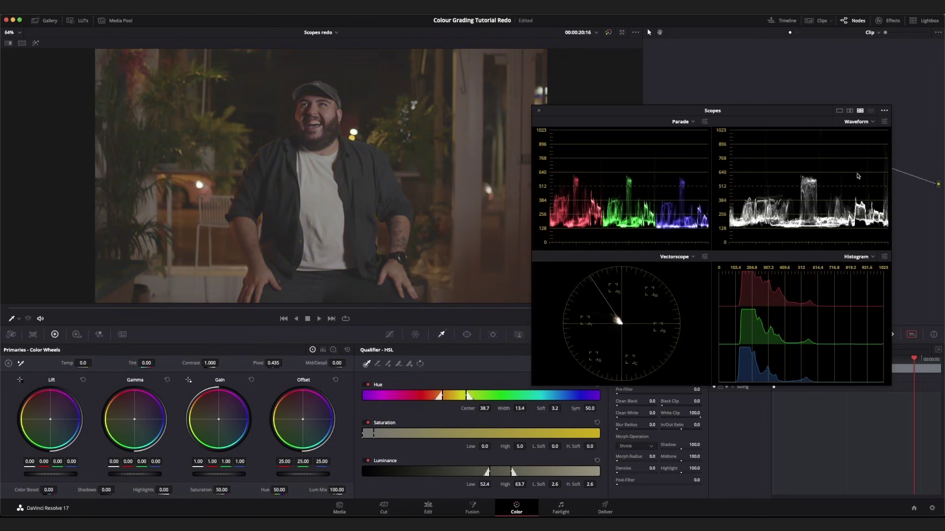
Step: Switch the floating scopes window to the two-scope layout with Parade and Waveform
{"action": "left_click", "coordinate": [850, 110]}
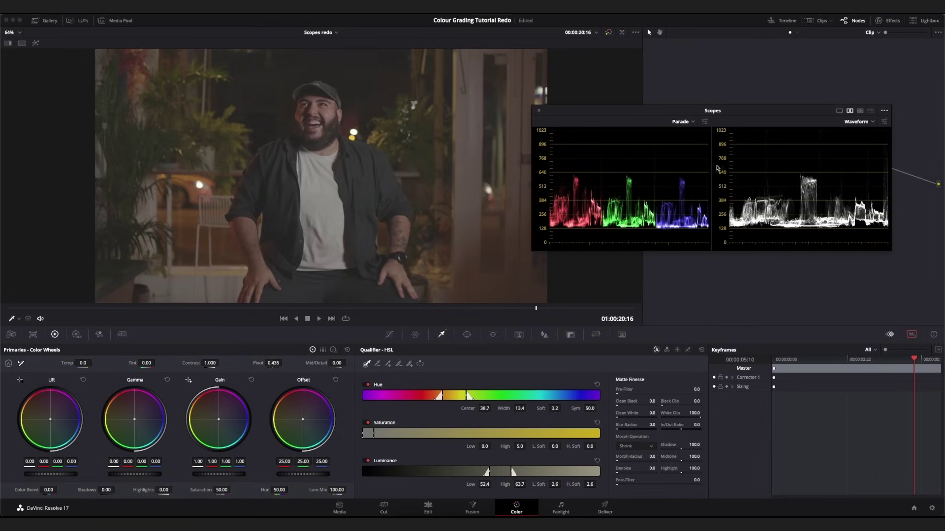
Step: Switch the floating scopes window to the four-scope layout, push the Gain wheel towards orange-red, and reset Gain
{"action": "left_click", "coordinate": [860, 110]}
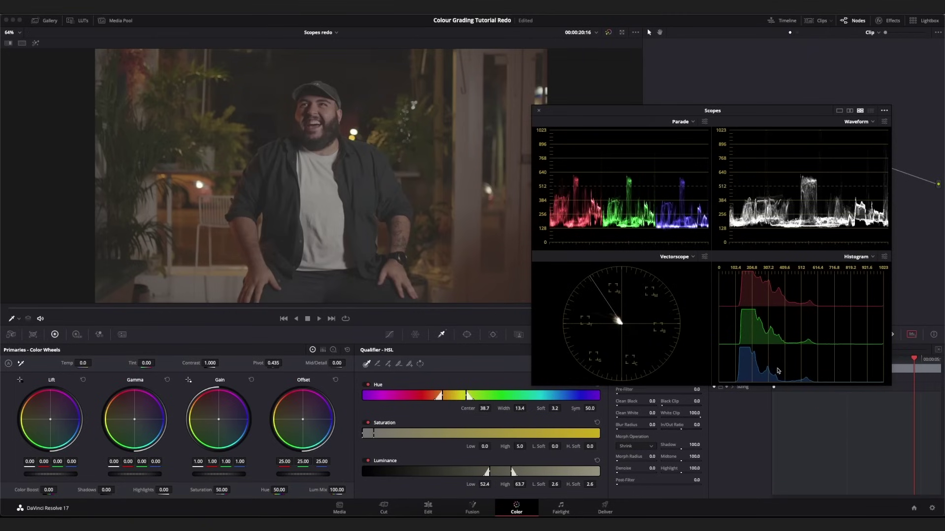
{"action": "left_click_drag", "start_coordinate": [219, 420], "coordinate": [210, 408]}
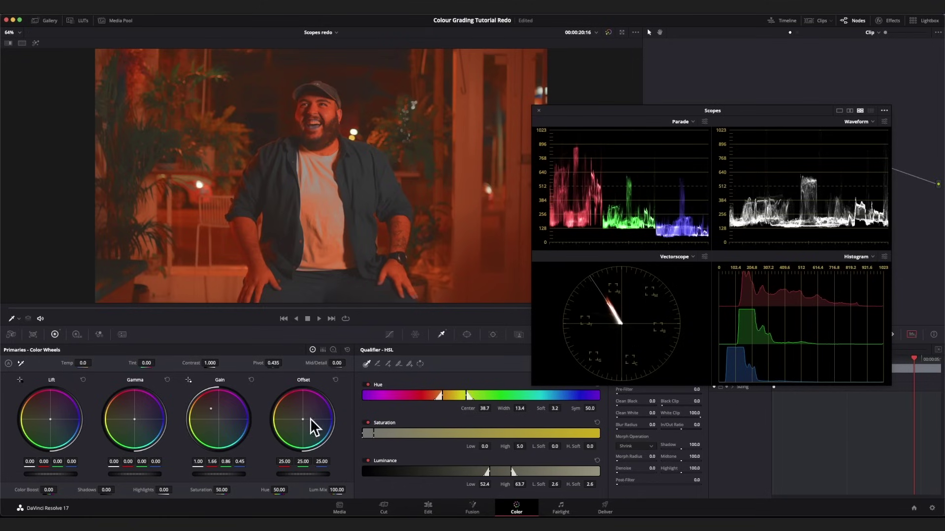
{"action": "left_click", "coordinate": [251, 380]}
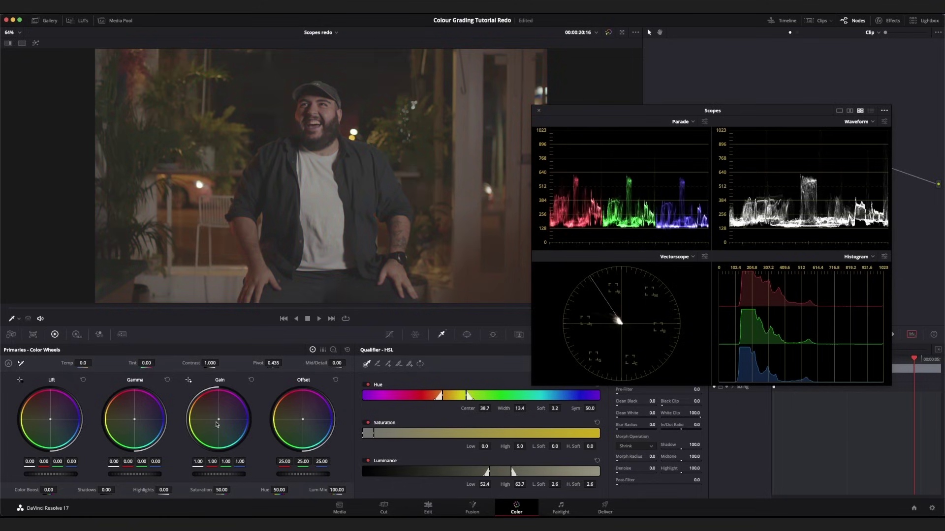
Step: Push the Gain wheel towards blue to compare the scopes, reset Gain, and save the project
{"action": "left_click_drag", "start_coordinate": [220, 420], "coordinate": [236, 428]}
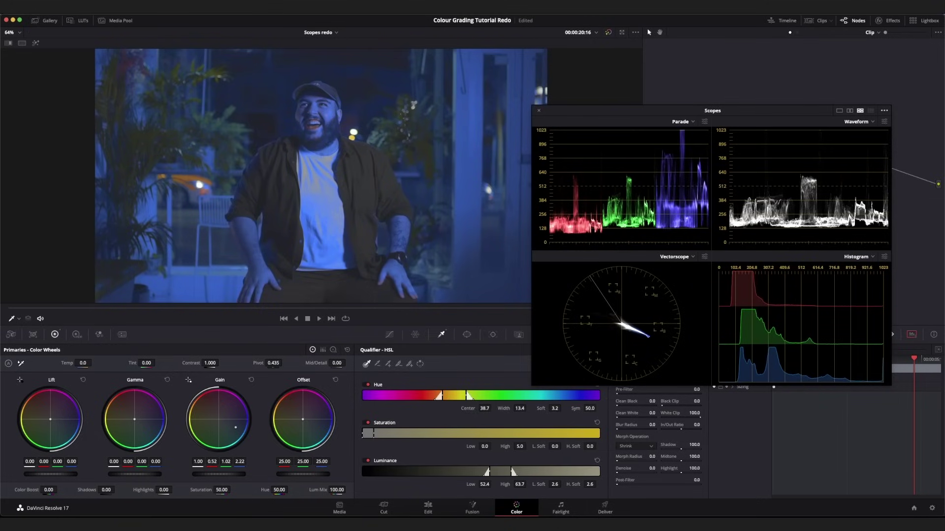
{"action": "left_click", "coordinate": [251, 380]}
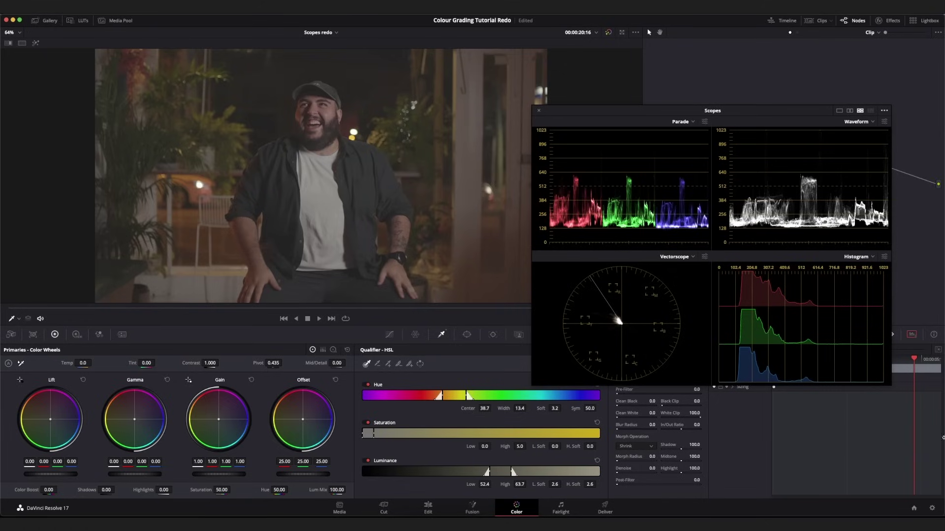
{"action": "key", "text": "super+s"}
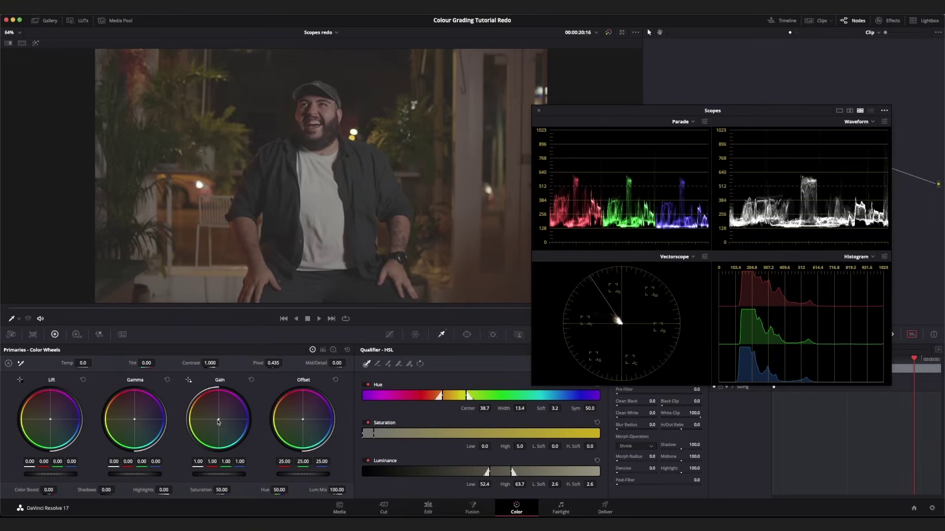
Step: Push Gain towards magenta and reset it, and raise Saturation to 99.80 and reset it to compare the Vectorscope
{"action": "left_click_drag", "start_coordinate": [218, 422], "coordinate": [231, 406]}
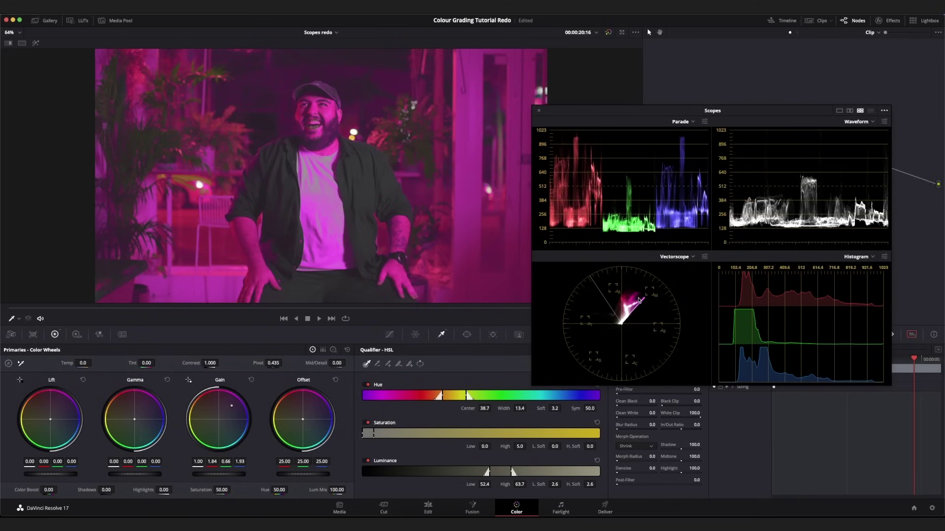
{"action": "left_click", "coordinate": [251, 380]}
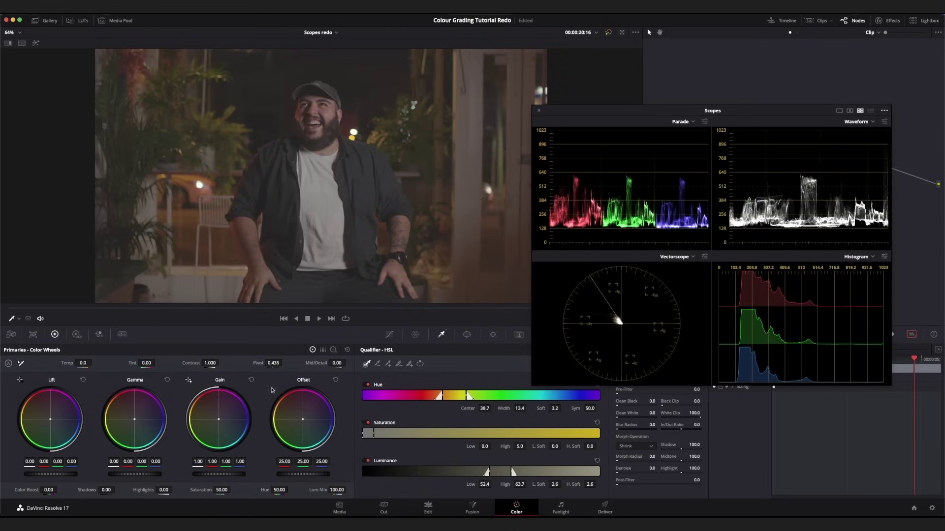
{"action": "left_click_drag", "start_coordinate": [233, 490], "coordinate": [232, 490]}
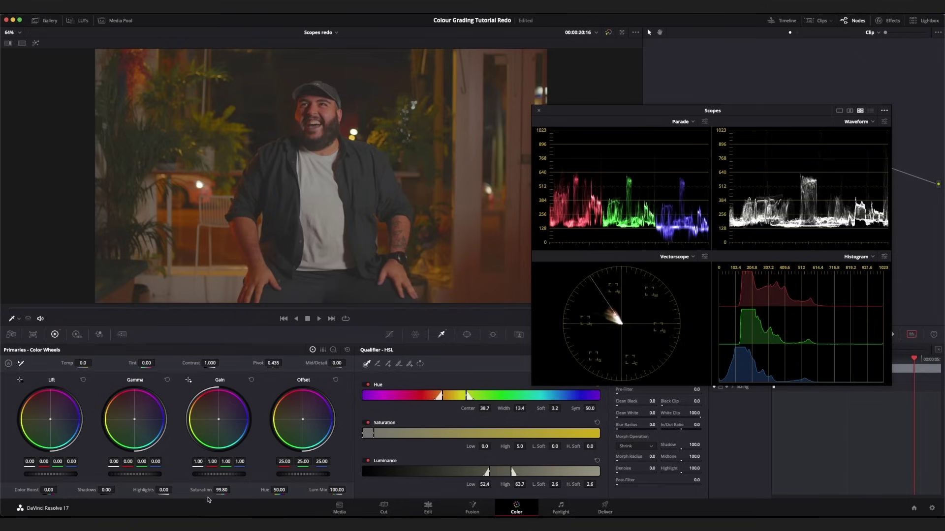
{"action": "double_click", "coordinate": [222, 490]}
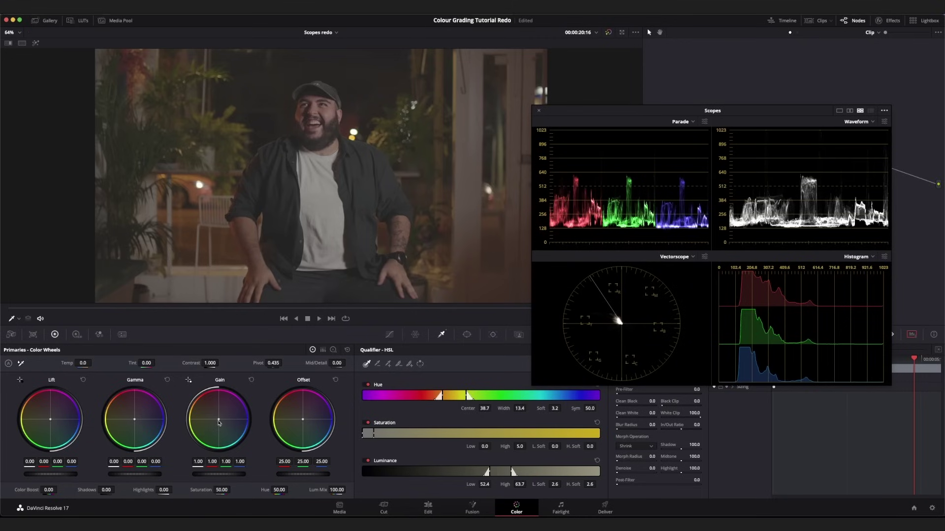
Step: Push the Gain wheel to strong red and strong magenta to test the scopes' limits, and reset Gain
{"action": "left_click_drag", "start_coordinate": [219, 419], "coordinate": [191, 409]}
{"action": "left_click_drag", "start_coordinate": [143, 369], "coordinate": [27, 274]}
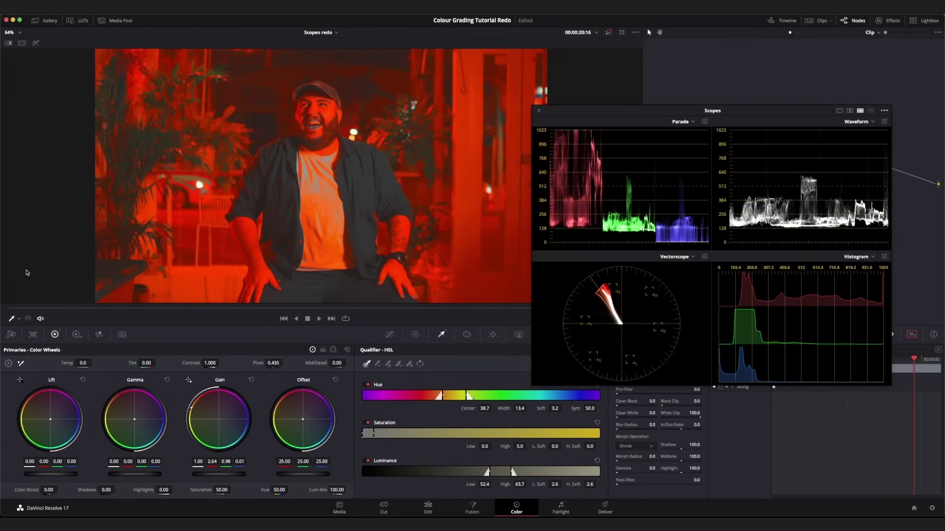
{"action": "left_click_drag", "start_coordinate": [27, 273], "coordinate": [475, 276]}
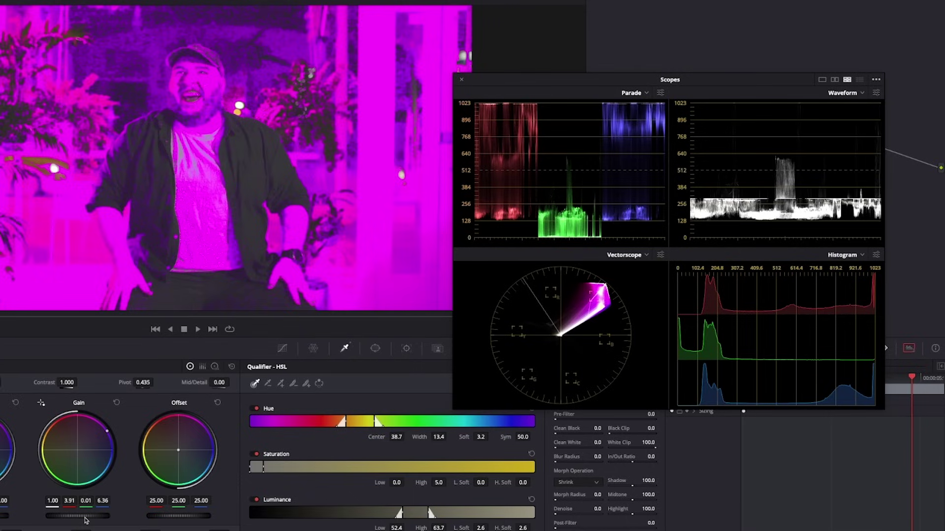
{"action": "left_click", "coordinate": [116, 403]}
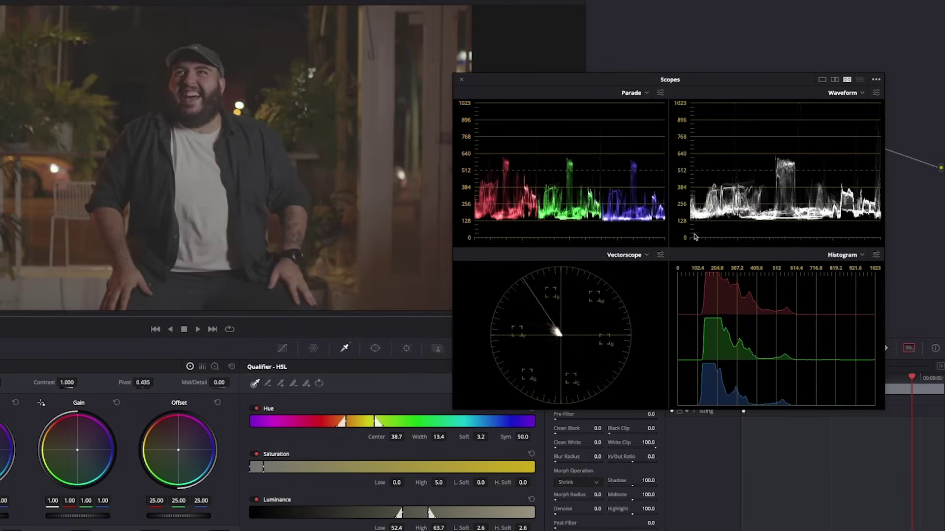
Step: Change the Vectorscope to CIE Chromaticity, and raise, lower and restore Saturation to compare the plot
{"action": "left_click", "coordinate": [645, 256]}
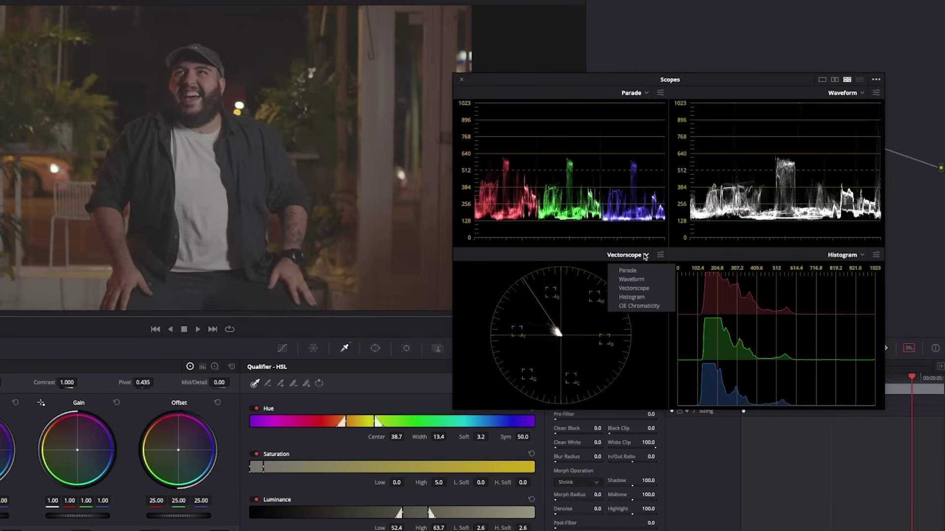
{"action": "left_click", "coordinate": [641, 306]}
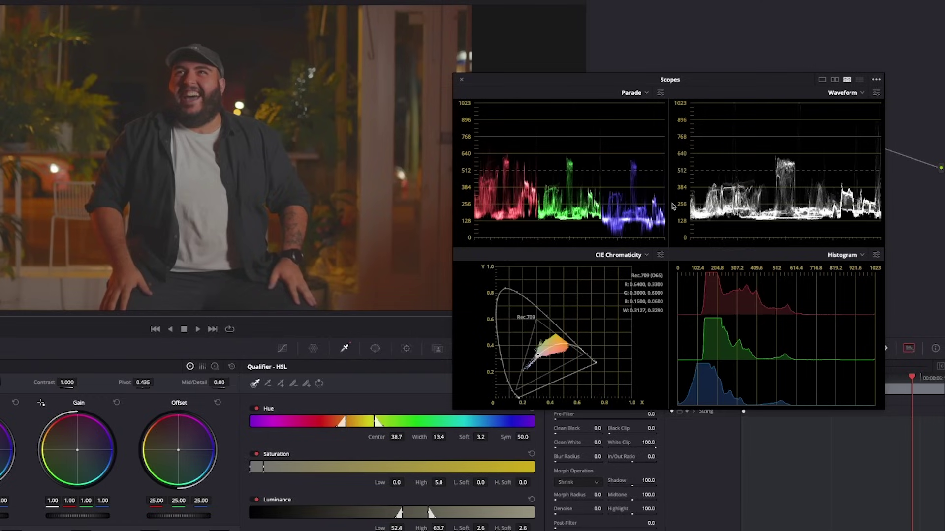
{"action": "key", "text": "shift+d"}
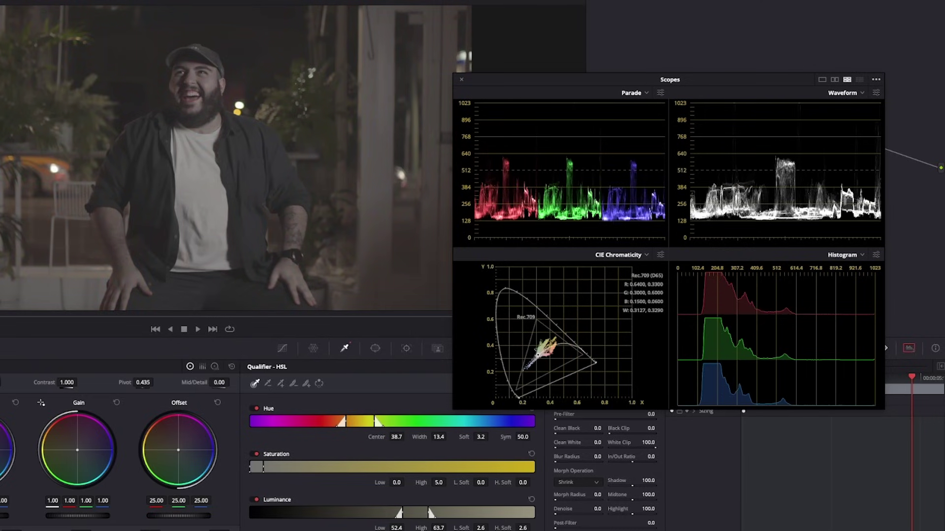
{"action": "key", "text": "shift+d"}
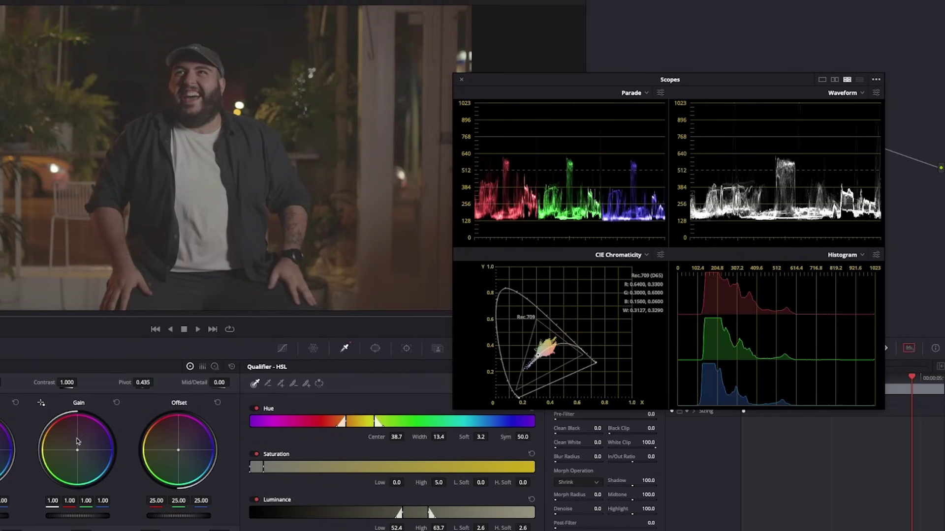
Step: Push the Offset wheel towards yellow-green and bluish green to compare the CIE Chromaticity plot, and reset Offset
{"action": "left_click_drag", "start_coordinate": [179, 454], "coordinate": [143, 454]}
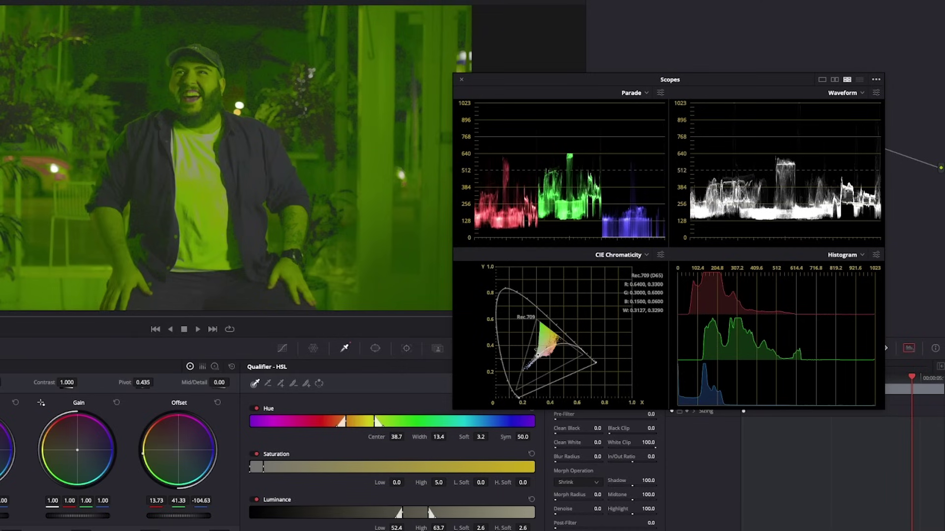
{"action": "left_click_drag", "start_coordinate": [180, 458], "coordinate": [178, 483]}
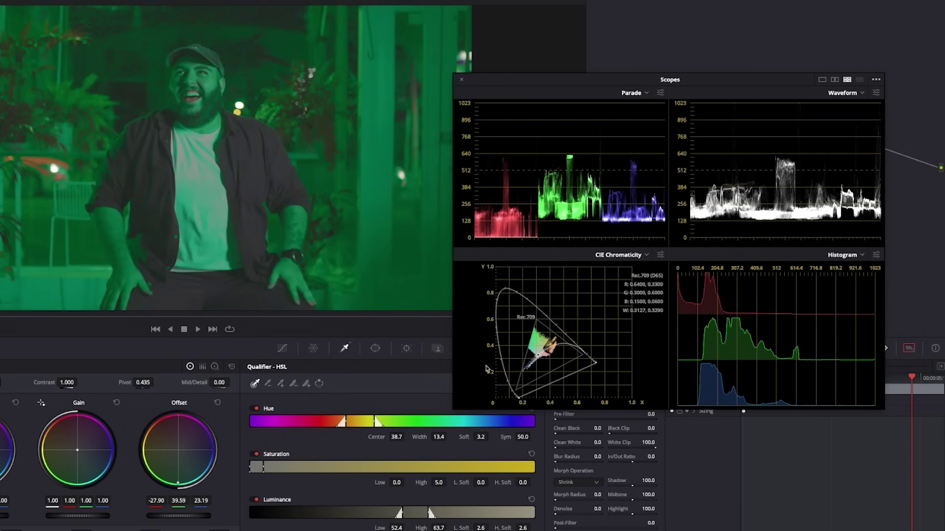
{"action": "left_click", "coordinate": [217, 403]}
Step: Change the CIE Chromaticity scope back to Vectorscope, push the Offset wheel towards orange-red, and reset Offset
{"action": "left_click", "coordinate": [639, 255]}
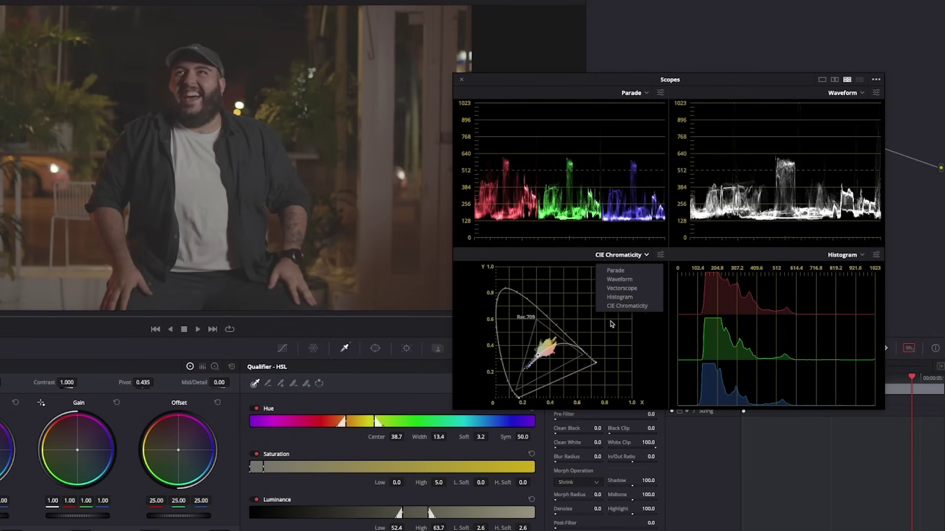
{"action": "left_click", "coordinate": [629, 289]}
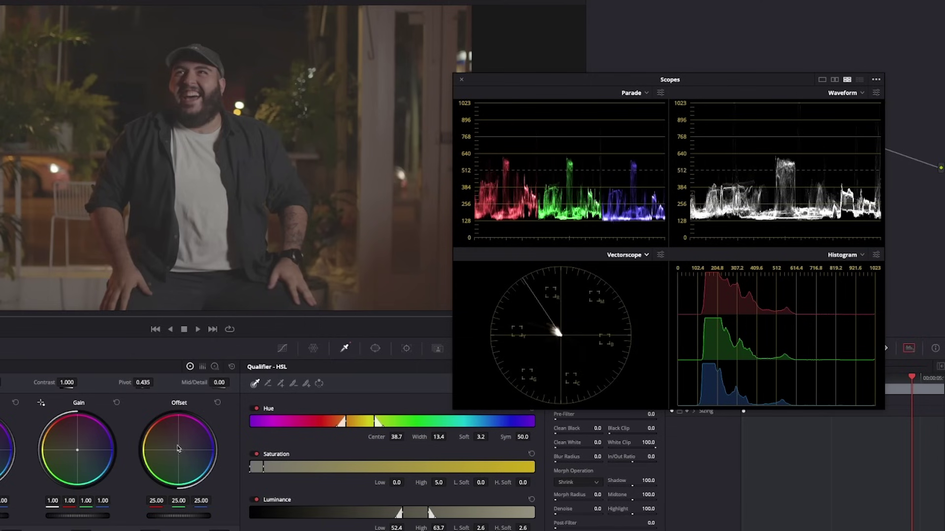
{"action": "mouse_move", "coordinate": [178, 449]}
{"action": "left_mouse_down"}
{"action": "mouse_move", "coordinate": [385, 274]}
{"action": "mouse_move", "coordinate": [393, 255]}
{"action": "mouse_move", "coordinate": [197, 179]}
{"action": "mouse_move", "coordinate": [133, 242]}
{"action": "mouse_move", "coordinate": [191, 442]}
{"action": "left_mouse_up"}
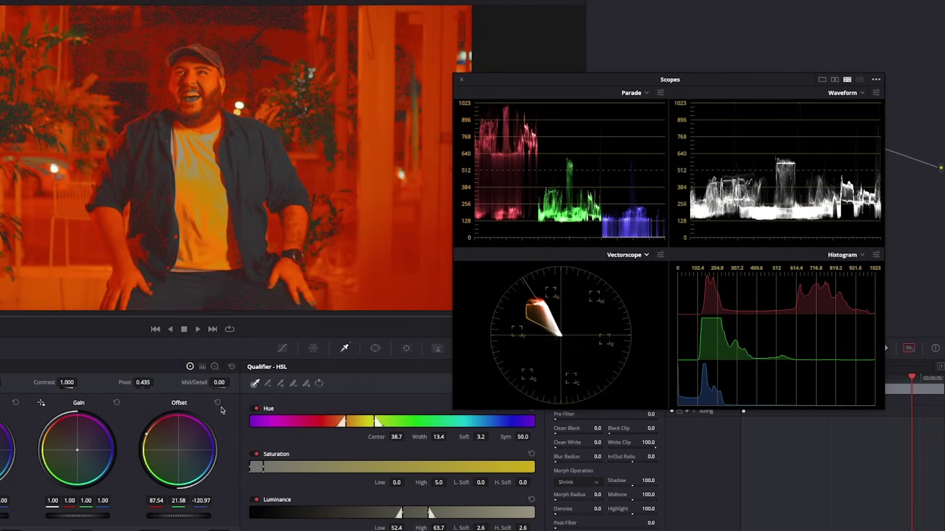
{"action": "left_click", "coordinate": [217, 403]}
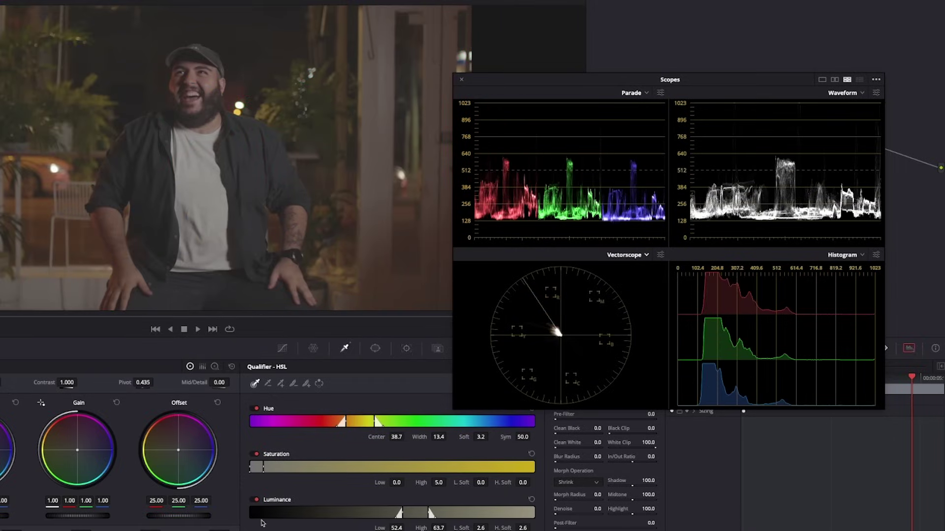
Step: Brighten the Vectorscope trace in its display settings, nudge Offset slightly towards magenta and red, and reset Offset
{"action": "left_click", "coordinate": [660, 255]}
{"action": "left_click", "coordinate": [660, 254]}
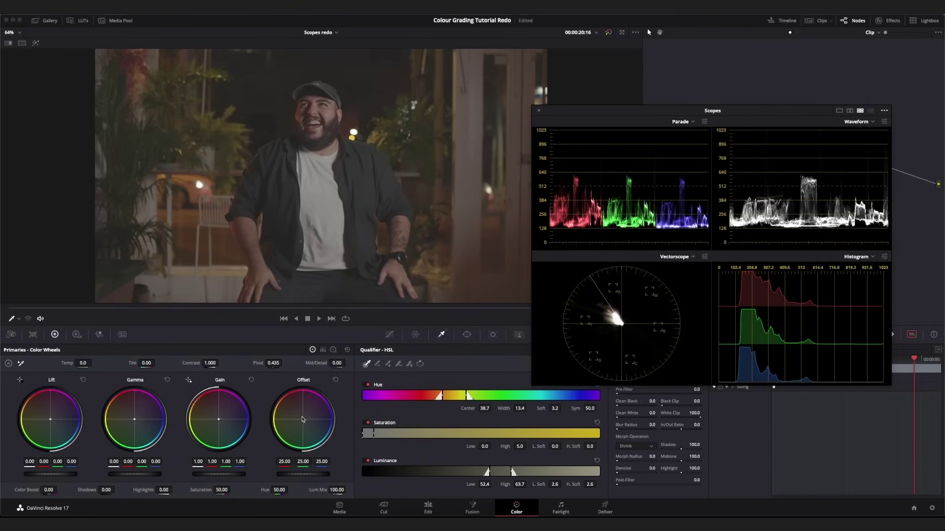
{"action": "left_click_drag", "start_coordinate": [302, 420], "coordinate": [303, 418]}
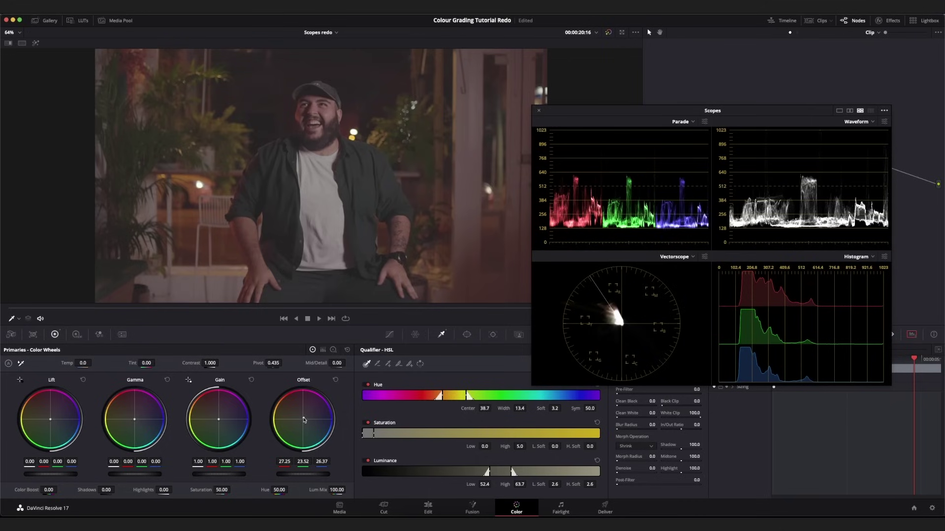
{"action": "left_click_drag", "start_coordinate": [303, 418], "coordinate": [302, 417]}
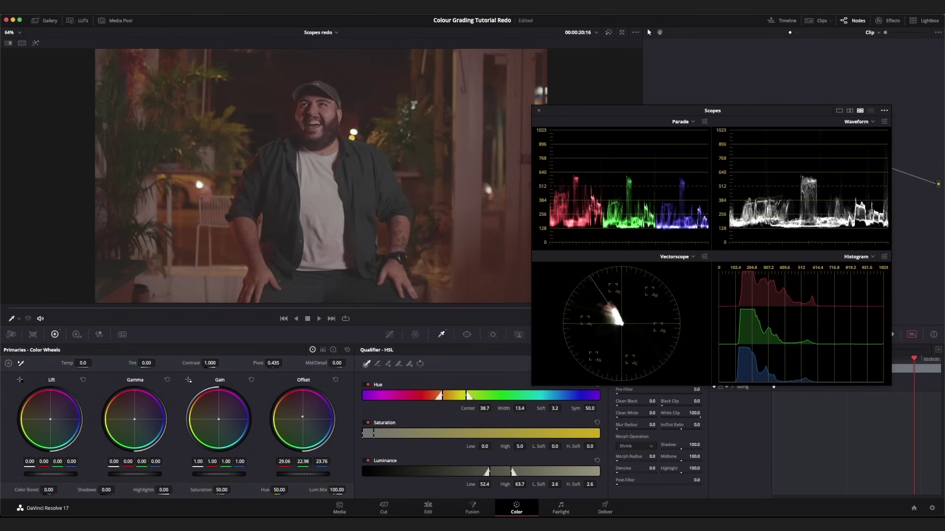
{"action": "double_click", "coordinate": [303, 419]}
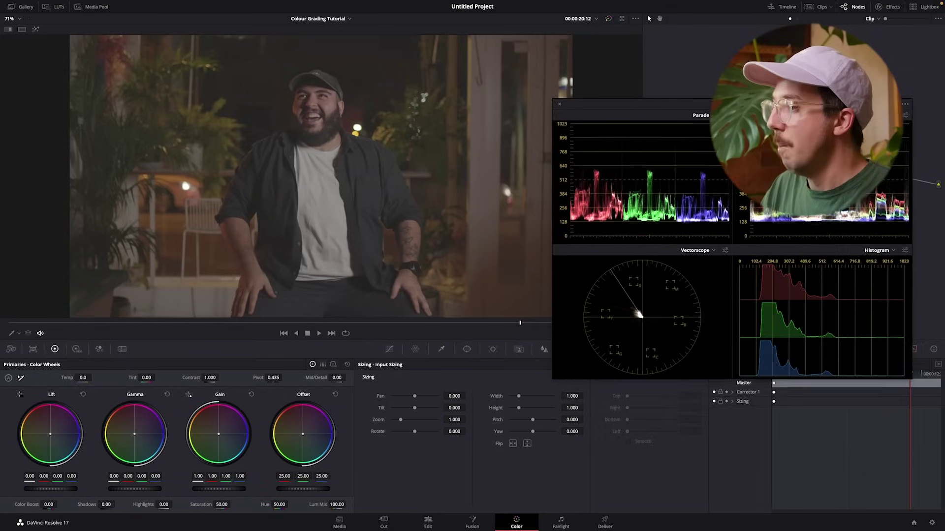
Step: Move the floating scopes window away from the node graph and close it
{"action": "left_click_drag", "start_coordinate": [765, 113], "coordinate": [799, 260]}
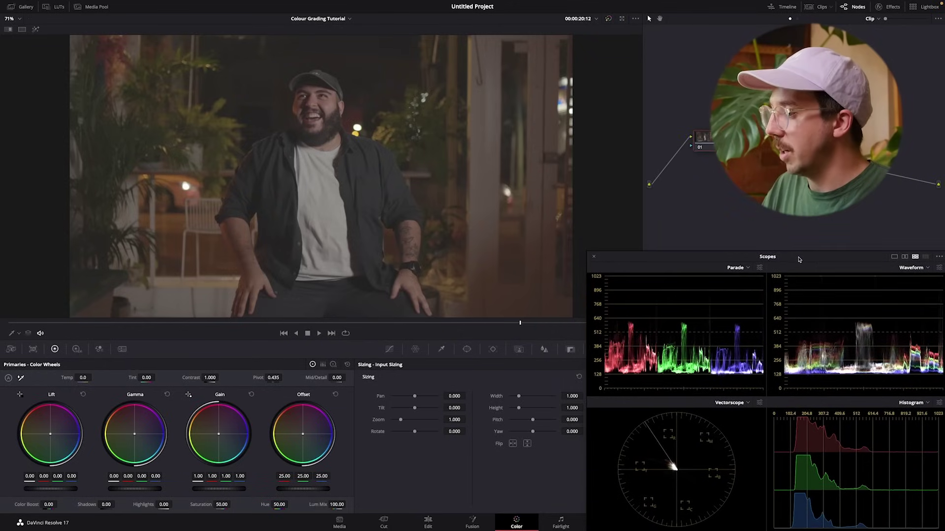
{"action": "left_click", "coordinate": [594, 256]}
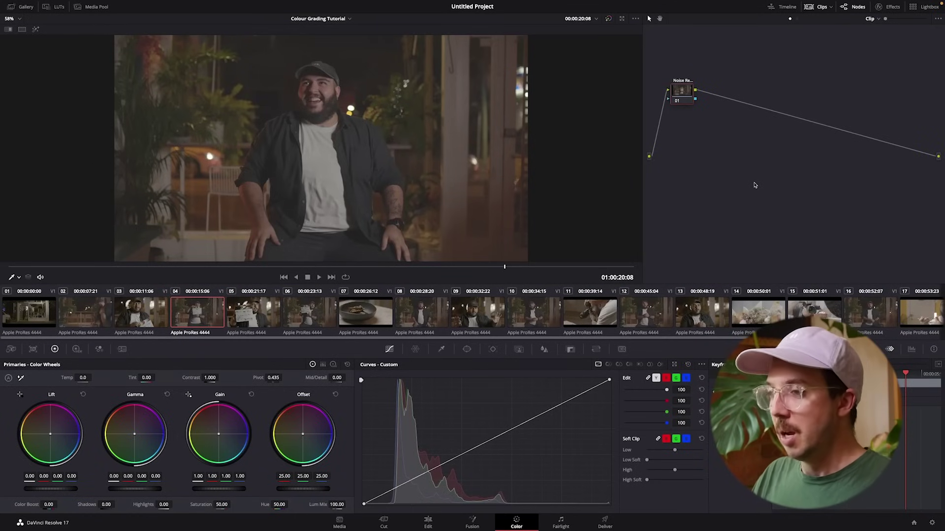
Step: Open clip 18, the cheese-grating shot, scrub through it and return to its first frame
{"action": "scroll", "coordinate": [493, 322], "scroll_direction": "right", "scroll_amount": 3}
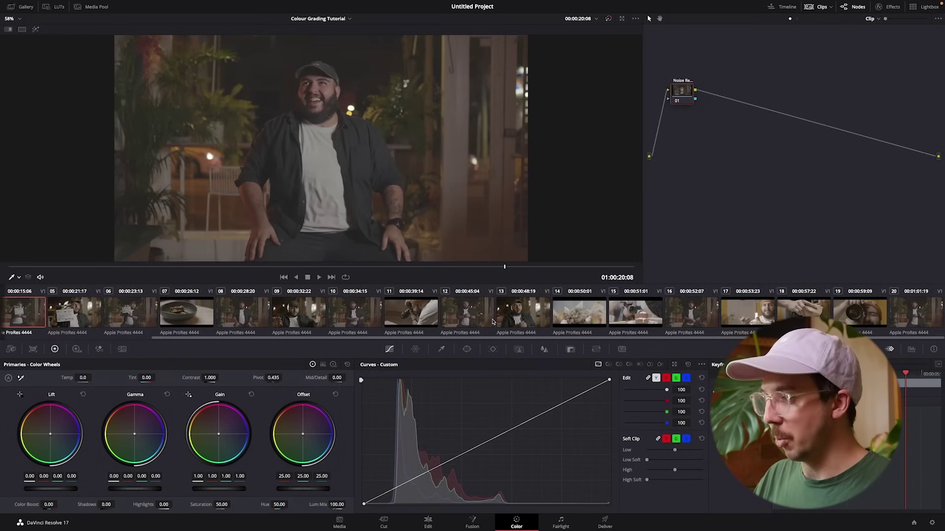
{"action": "left_click", "coordinate": [803, 313]}
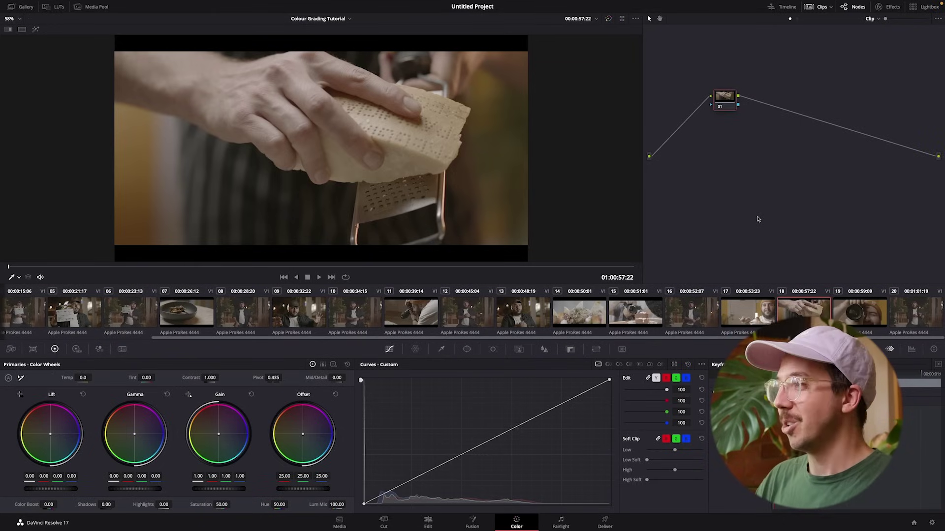
{"action": "left_click", "coordinate": [301, 266]}
{"action": "left_click_drag", "start_coordinate": [301, 265], "coordinate": [8, 268]}
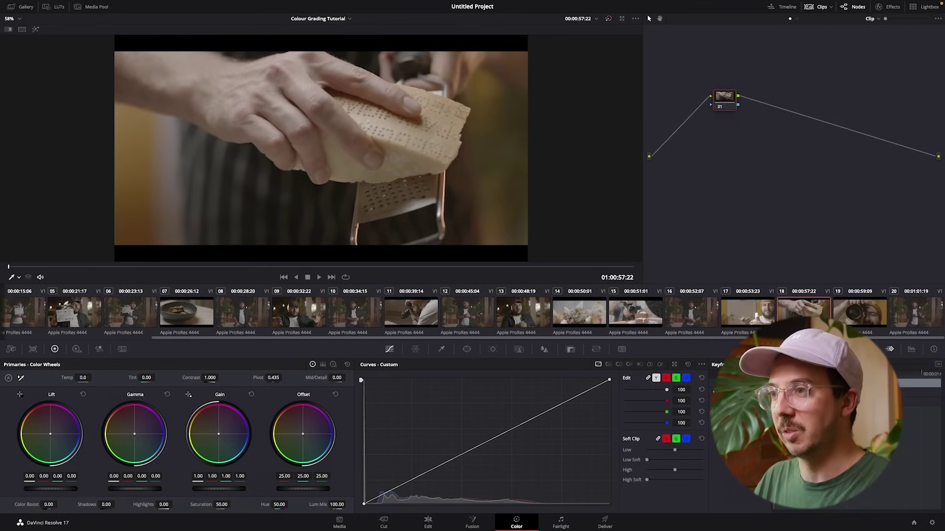
Step: Reposition node 01 near the start of the node graph and add a serial node after it
{"action": "left_click_drag", "start_coordinate": [729, 109], "coordinate": [701, 127]}
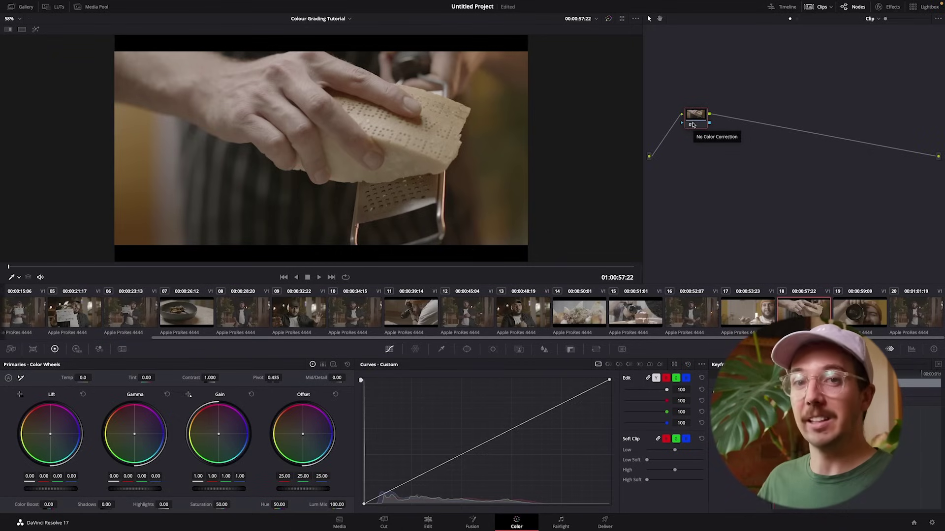
{"action": "left_click_drag", "start_coordinate": [692, 125], "coordinate": [699, 130]}
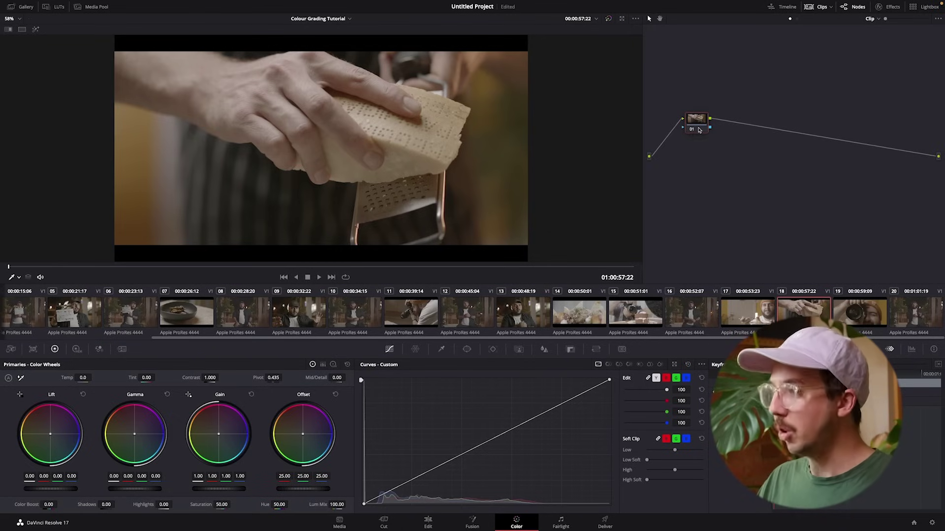
{"action": "key", "text": "alt+s"}
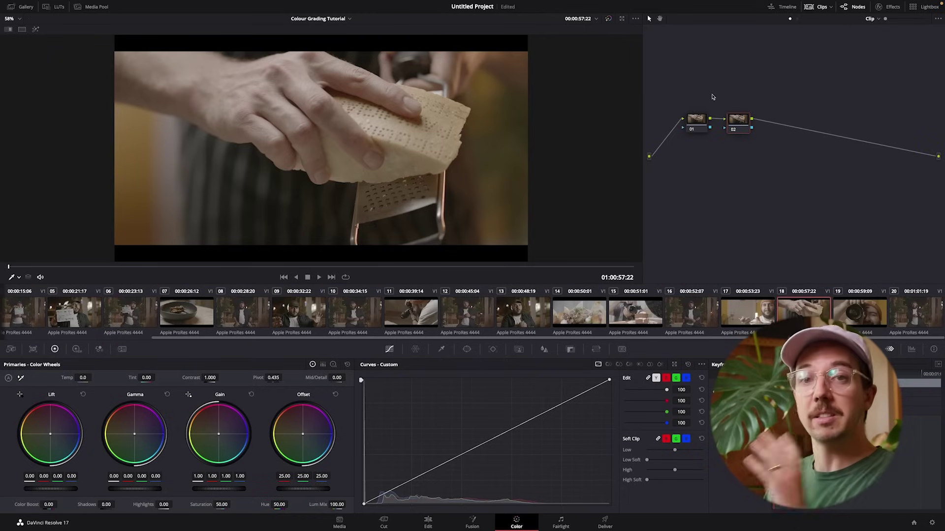
Step: Try a strong magenta Offset tint on node 01 and on node 02, resetting the wheel each time
{"action": "left_click", "coordinate": [698, 124]}
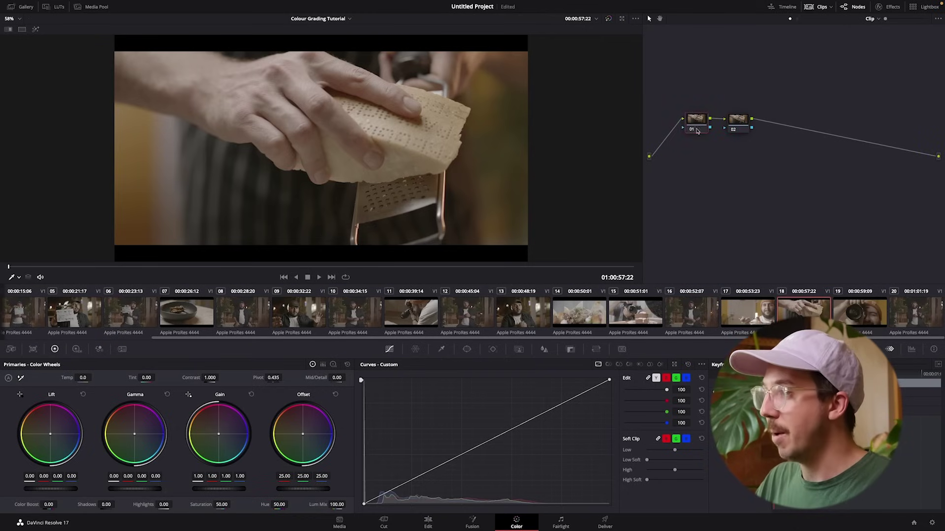
{"action": "left_click", "coordinate": [317, 417]}
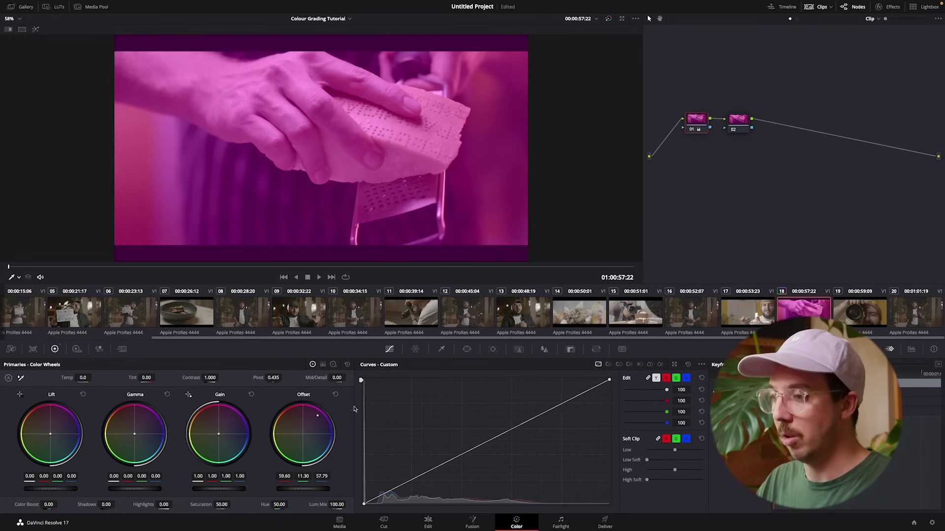
{"action": "left_click", "coordinate": [335, 394]}
{"action": "left_click", "coordinate": [737, 118]}
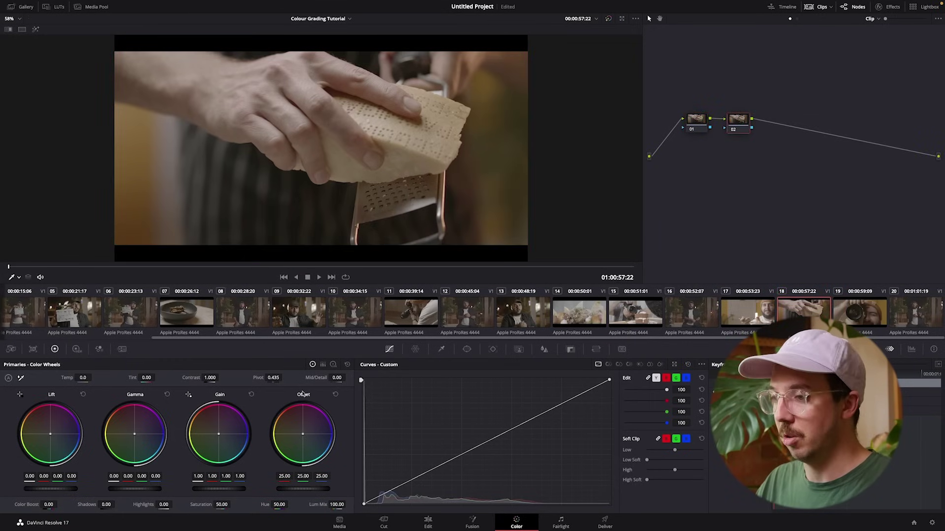
{"action": "left_click_drag", "start_coordinate": [306, 433], "coordinate": [320, 401]}
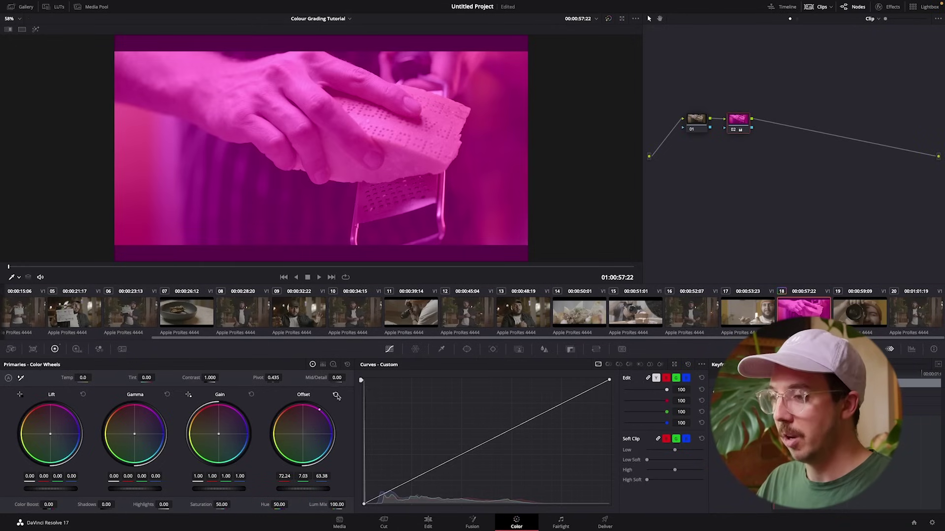
{"action": "left_click", "coordinate": [335, 394]}
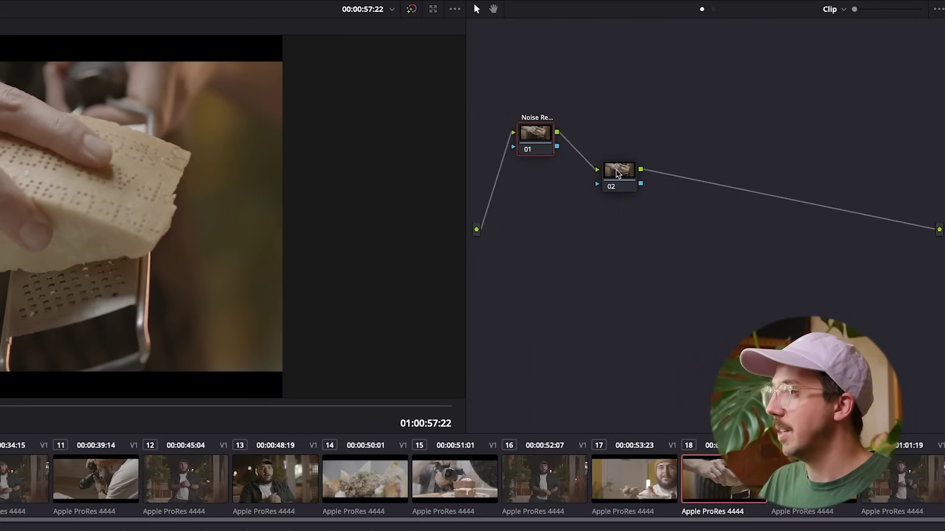
Step: Label node 02 Balance and place it below the noise reduction node
{"action": "left_click_drag", "start_coordinate": [618, 173], "coordinate": [610, 154]}
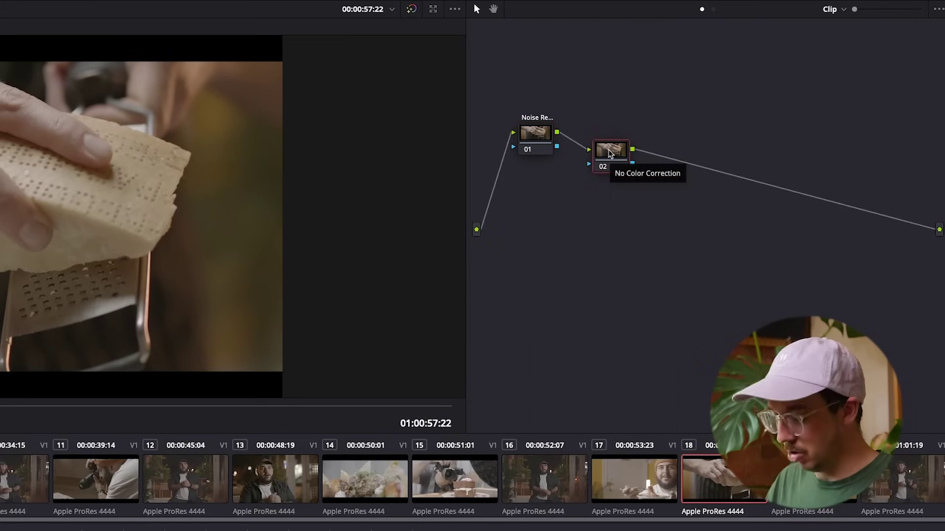
{"action": "key", "text": "Return"}
{"action": "left_click_drag", "start_coordinate": [609, 154], "coordinate": [559, 200]}
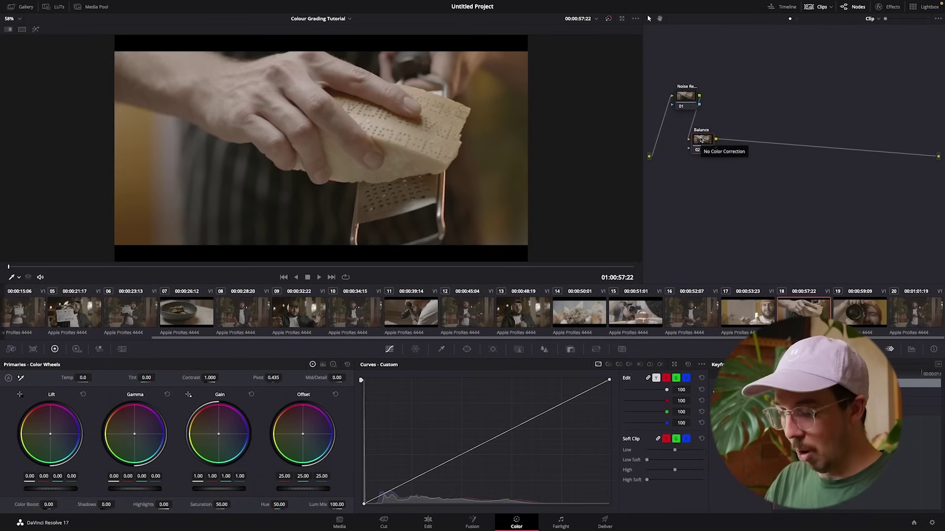
Step: Add a serial node after Balance and a parallel node beneath the new one
{"action": "key", "text": "alt+s"}
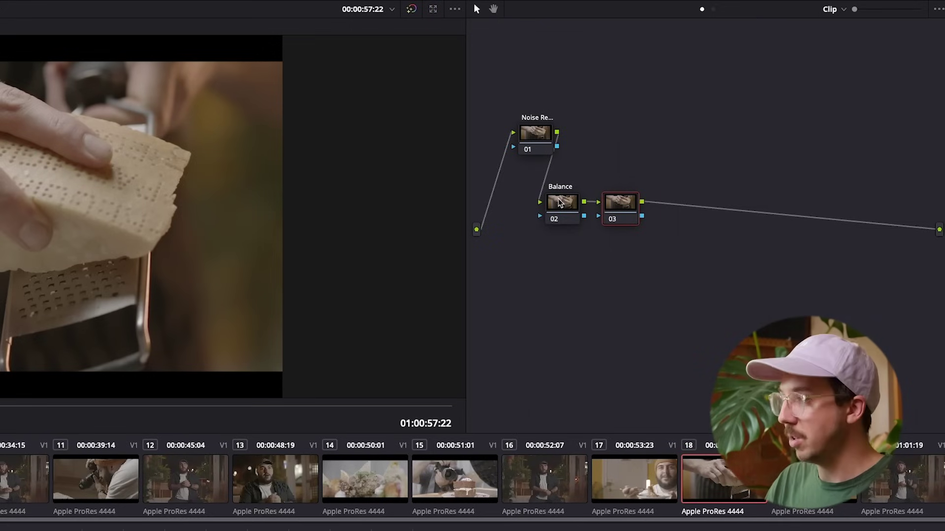
{"action": "key", "text": "alt+p"}
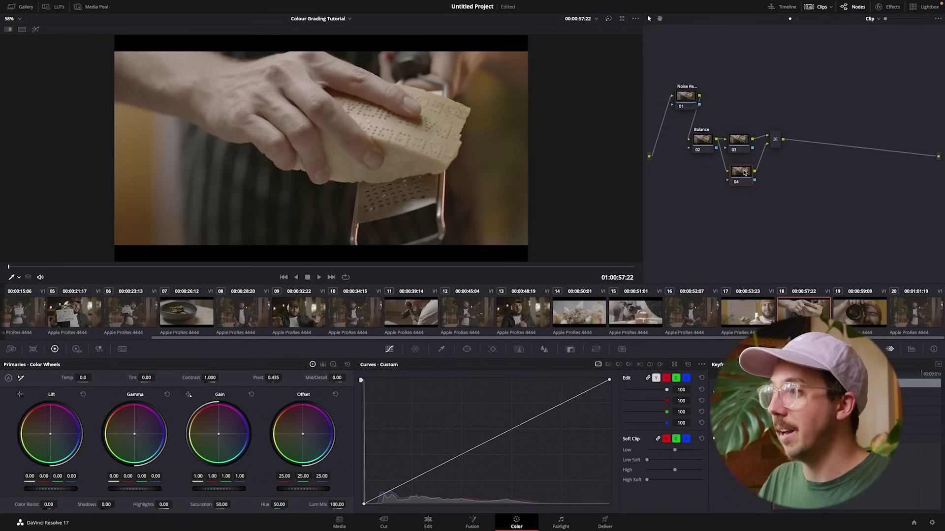
{"action": "mouse_move", "coordinate": [744, 173]}
{"action": "left_mouse_down"}
{"action": "mouse_move", "coordinate": [740, 183]}
{"action": "mouse_move", "coordinate": [737, 109]}
{"action": "mouse_move", "coordinate": [787, 69]}
{"action": "mouse_move", "coordinate": [724, 178]}
{"action": "mouse_move", "coordinate": [741, 180]}
{"action": "left_mouse_up"}
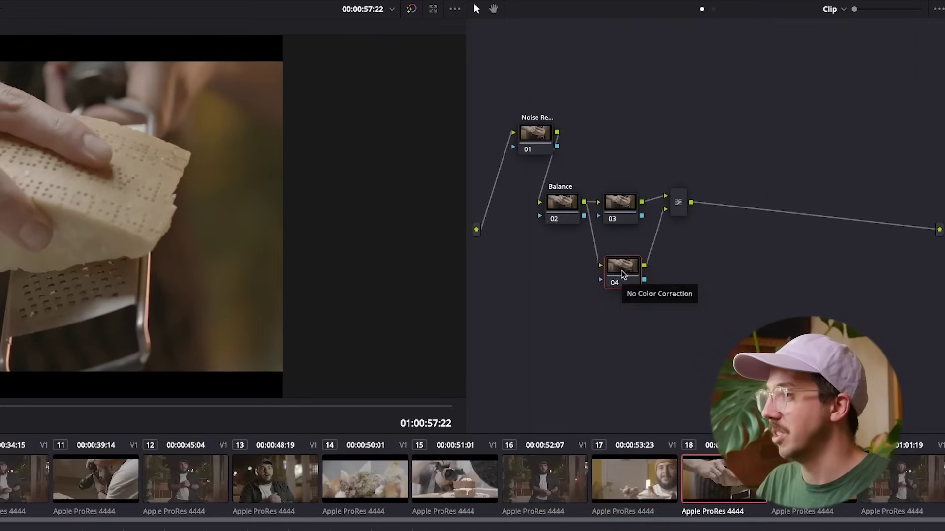
Step: Label parallel node 04 Skin and node 03 Ambiance
{"action": "left_click_drag", "start_coordinate": [623, 274], "coordinate": [626, 282]}
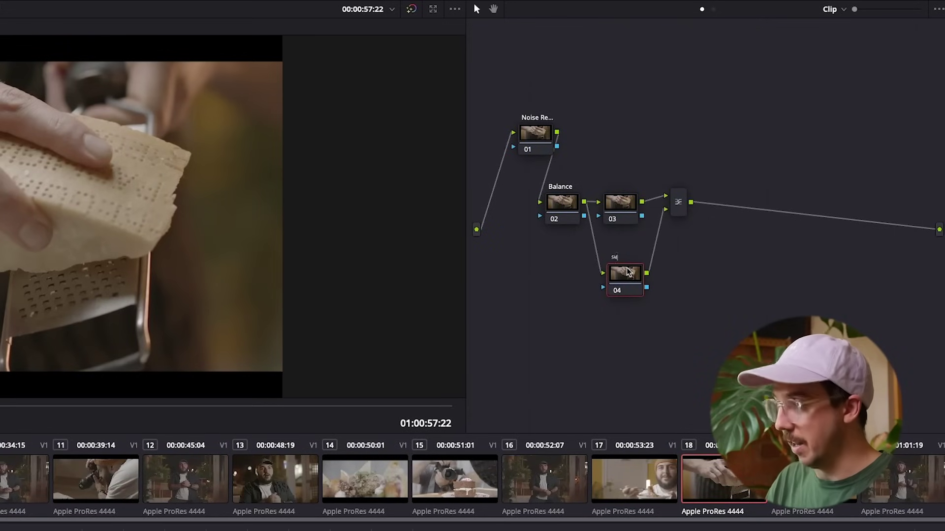
{"action": "left_click", "coordinate": [625, 209]}
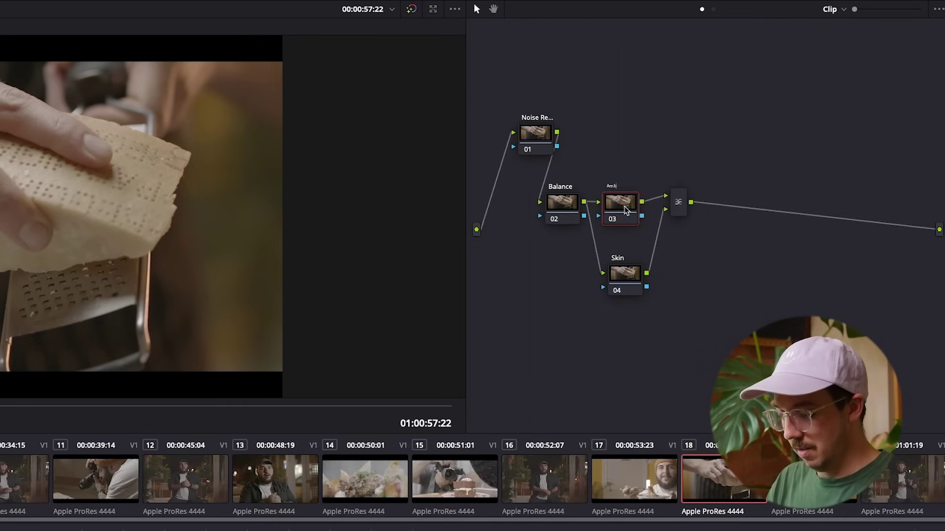
{"action": "type", "text": "e"}
{"action": "key", "text": "Return"}
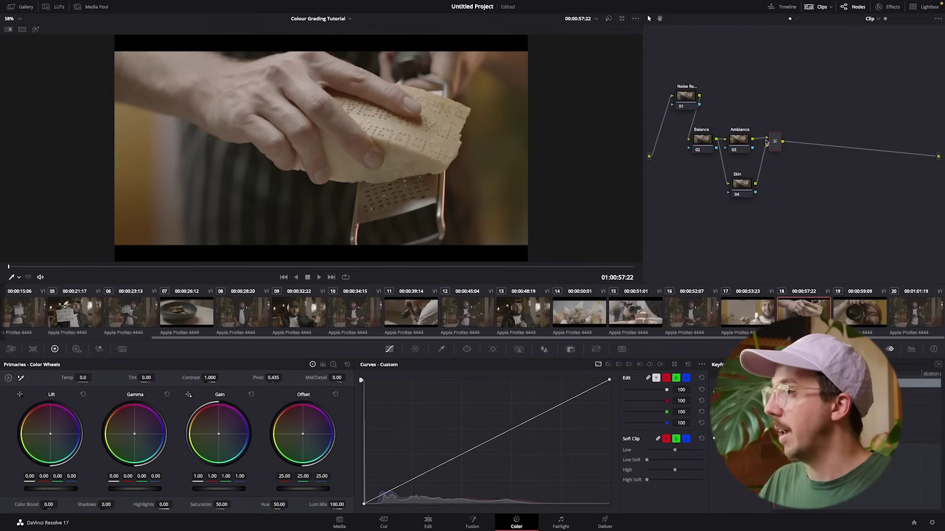
Step: Add two serial nodes after the parallel mixer and label them Look and Effects
{"action": "left_click", "coordinate": [678, 203]}
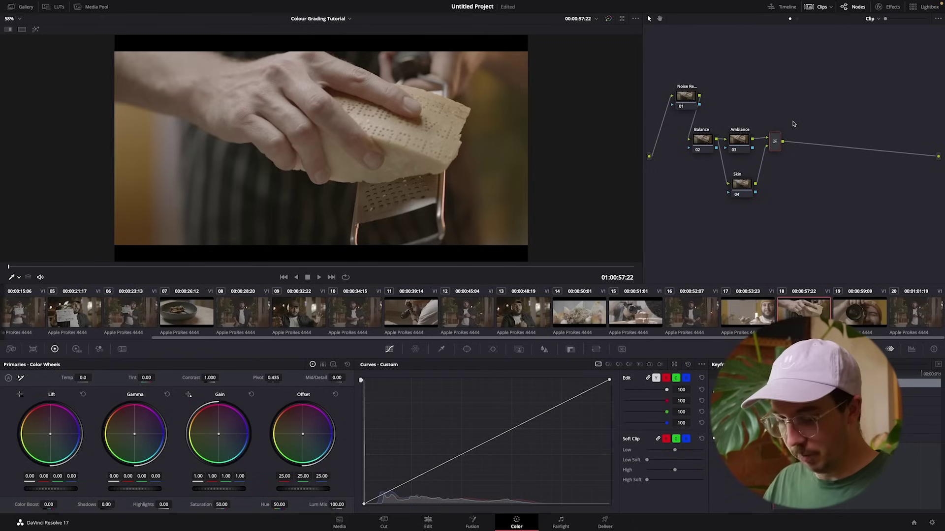
{"action": "key", "text": "alt+s"}
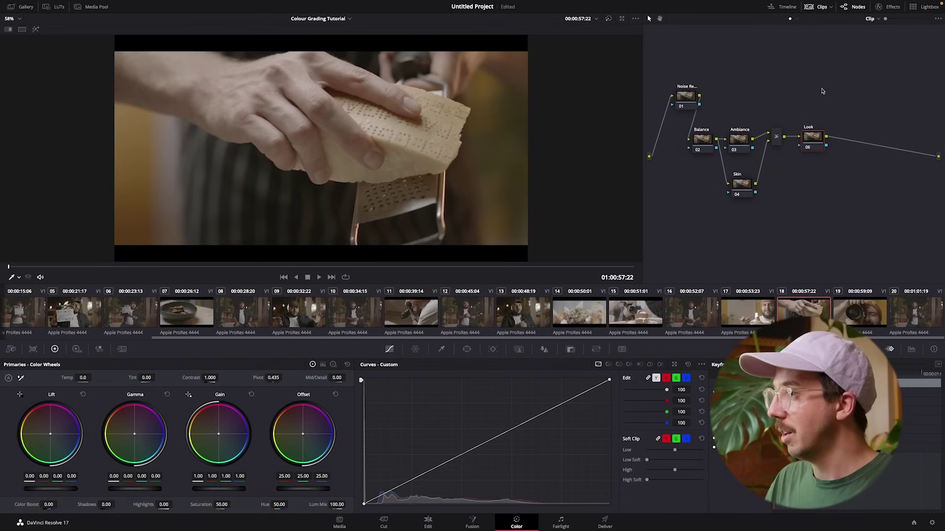
{"action": "left_click_drag", "start_coordinate": [821, 134], "coordinate": [820, 131]}
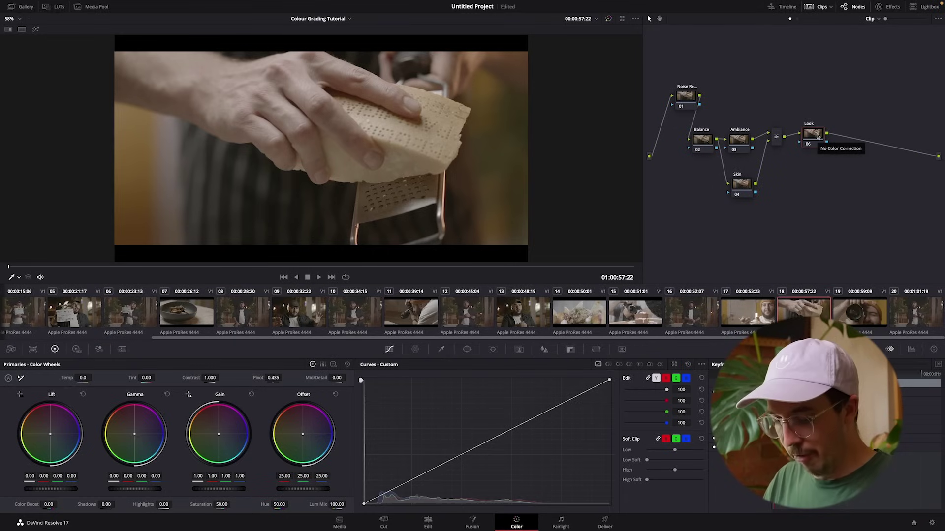
{"action": "key", "text": "alt+s"}
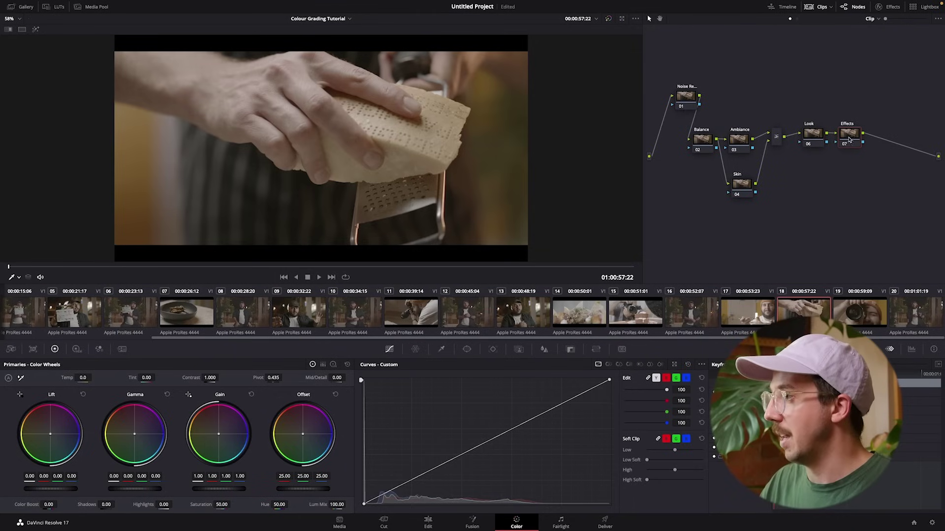
{"action": "left_click_drag", "start_coordinate": [849, 139], "coordinate": [854, 141]}
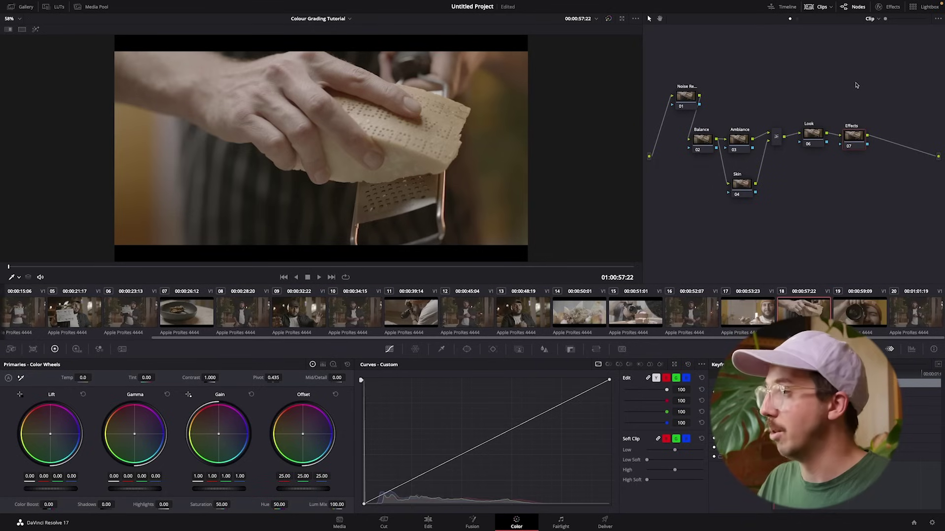
Step: Space out the Look, Effects, noise reduction and Balance nodes in the node graph
{"action": "left_click_drag", "start_coordinate": [848, 136], "coordinate": [820, 135]}
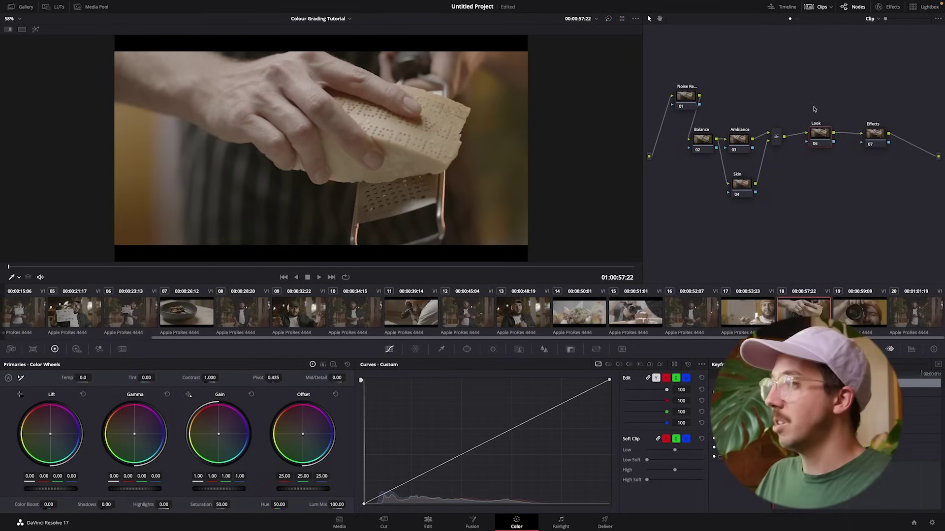
{"action": "left_click_drag", "start_coordinate": [689, 95], "coordinate": [679, 95]}
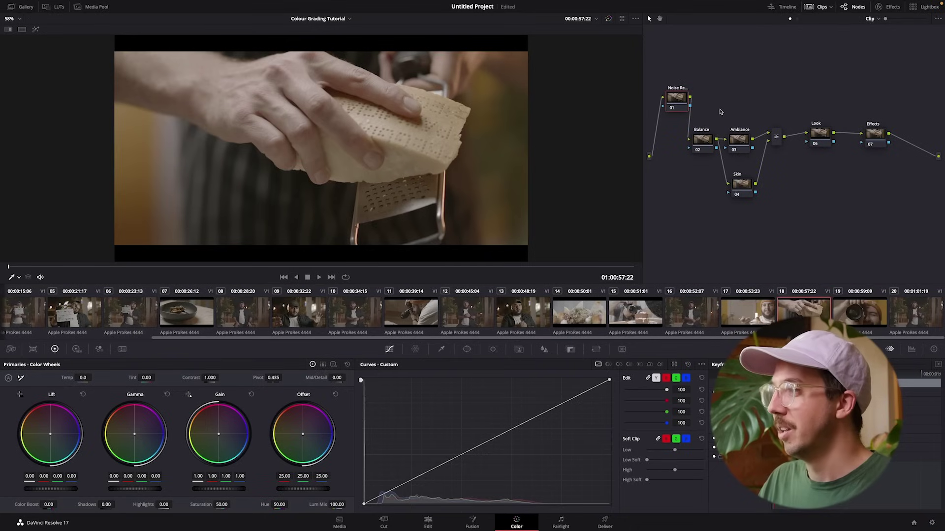
{"action": "left_click_drag", "start_coordinate": [704, 153], "coordinate": [701, 160]}
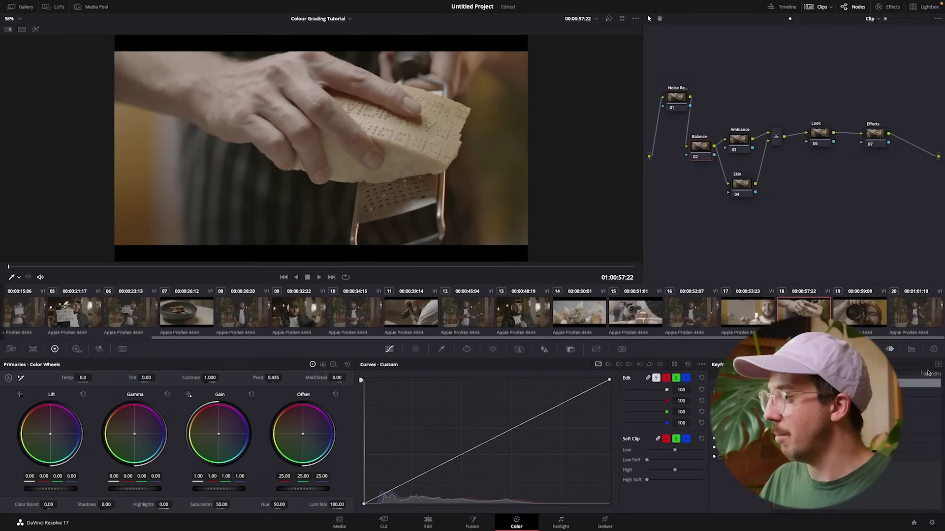
Step: Hide the clip thumbnails and show the video scopes in a floating window placed below the node graph
{"action": "left_click", "coordinate": [817, 7]}
{"action": "left_click", "coordinate": [911, 349]}
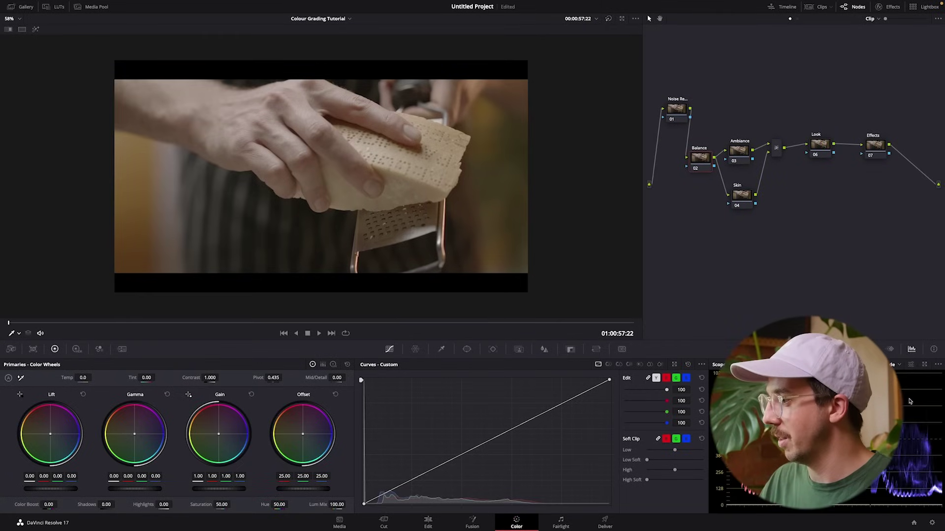
{"action": "left_click", "coordinate": [922, 367]}
{"action": "left_click_drag", "start_coordinate": [789, 125], "coordinate": [824, 235]}
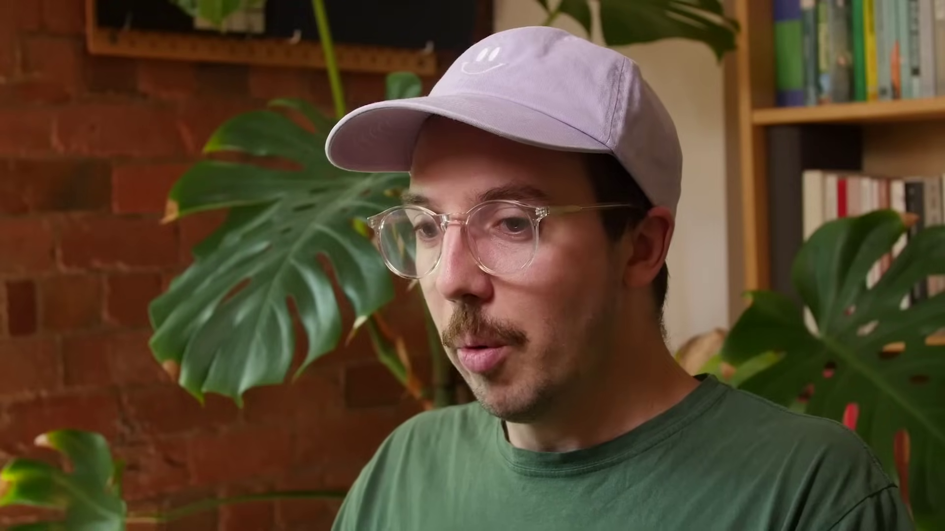
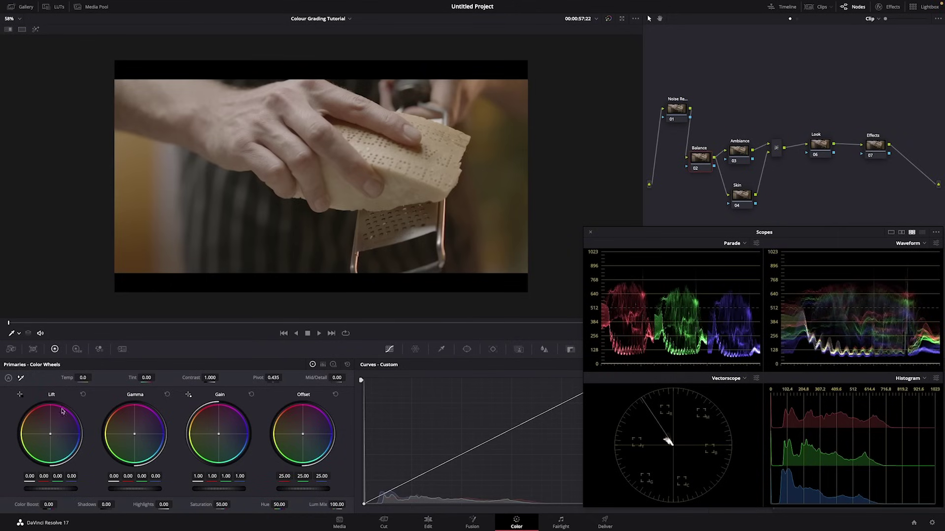
Step: Try pushing Lift toward blue and raising its master level to 0.06 on the Balance node, resetting each change
{"action": "left_click_drag", "start_coordinate": [51, 434], "coordinate": [68, 444]}
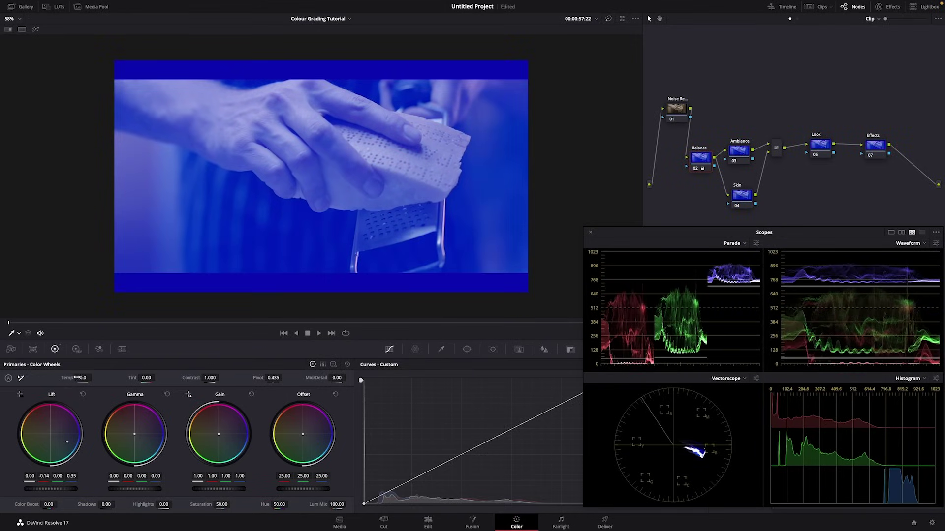
{"action": "left_click", "coordinate": [82, 396]}
{"action": "mouse_move", "coordinate": [55, 490]}
{"action": "left_mouse_down"}
{"action": "mouse_move", "coordinate": [41, 489]}
{"action": "mouse_move", "coordinate": [65, 489]}
{"action": "left_mouse_up"}
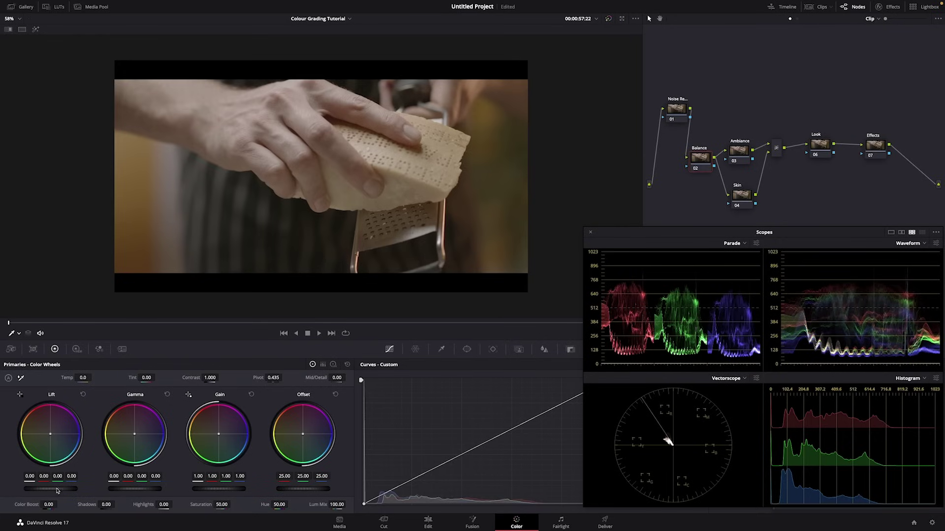
{"action": "left_click_drag", "start_coordinate": [51, 489], "coordinate": [55, 490]}
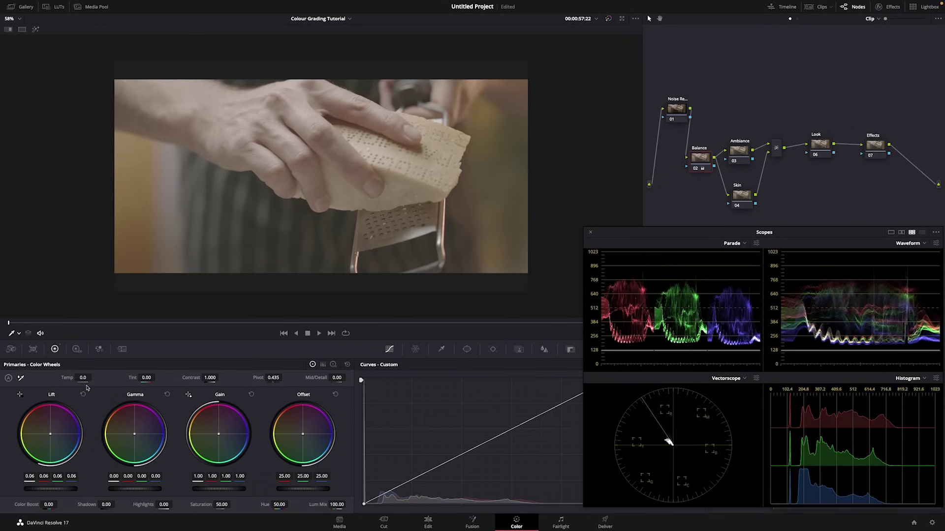
{"action": "left_click", "coordinate": [84, 394]}
{"action": "left_click_drag", "start_coordinate": [302, 490], "coordinate": [109, 486]}
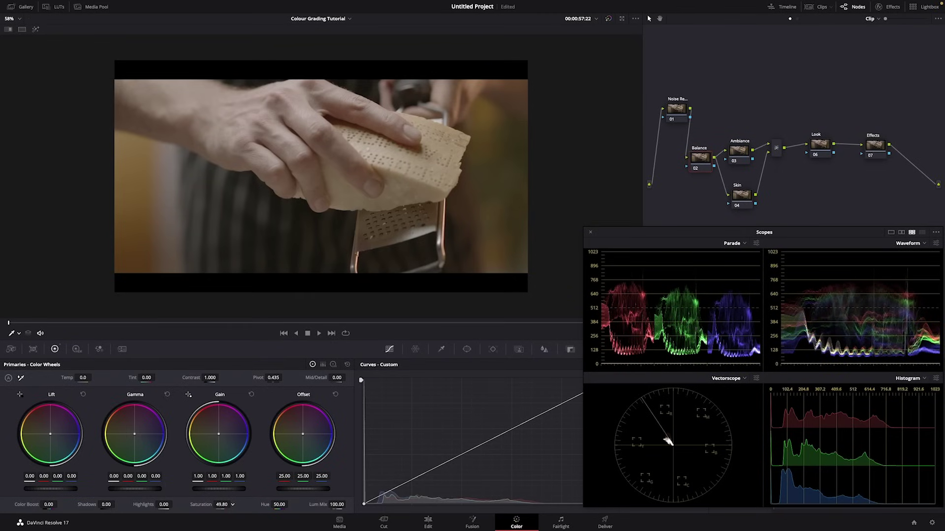
Step: Set the Balance node's saturation to 99.60
{"action": "left_click_drag", "start_coordinate": [232, 505], "coordinate": [222, 504]}
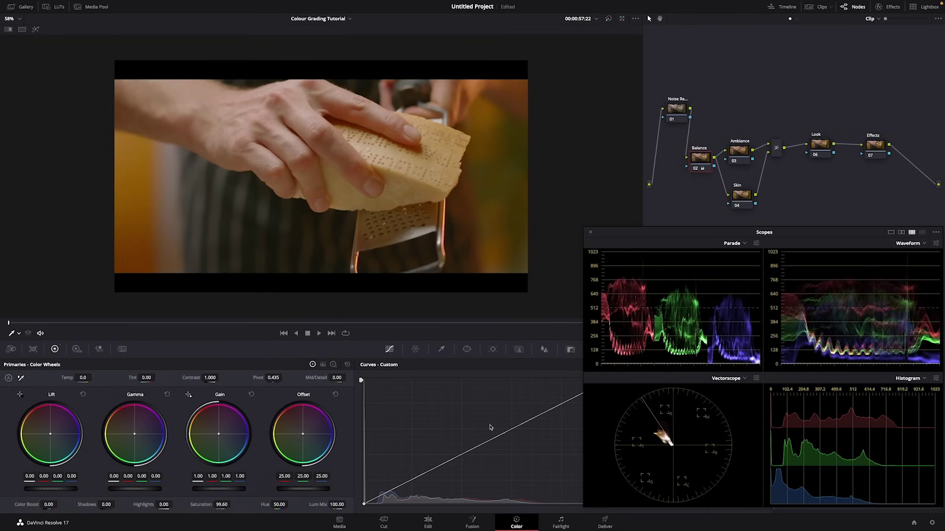
Step: Undo the last saturation change, set the Balance node's saturation to 99.80 and push Lift to red 0.01 and blue 0.02
{"action": "key", "text": "ctrl+z"}
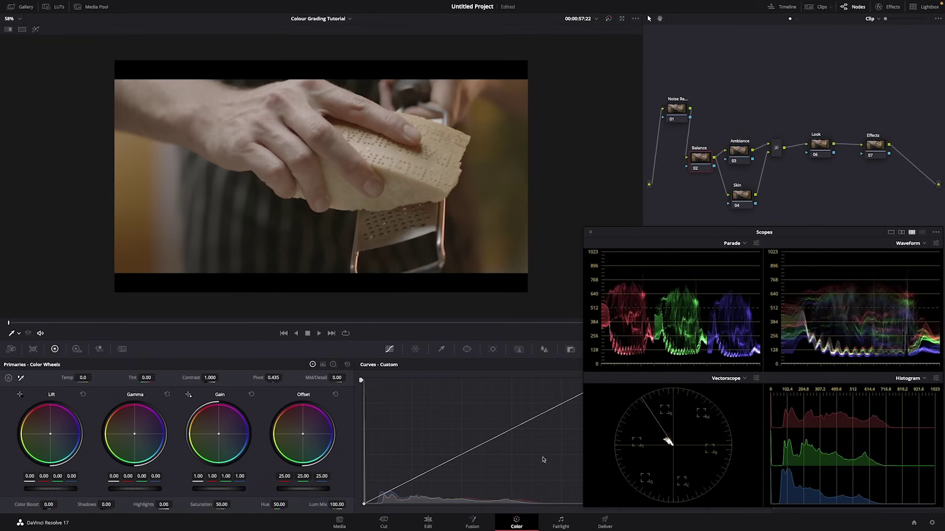
{"action": "left_click_drag", "start_coordinate": [215, 505], "coordinate": [216, 505]}
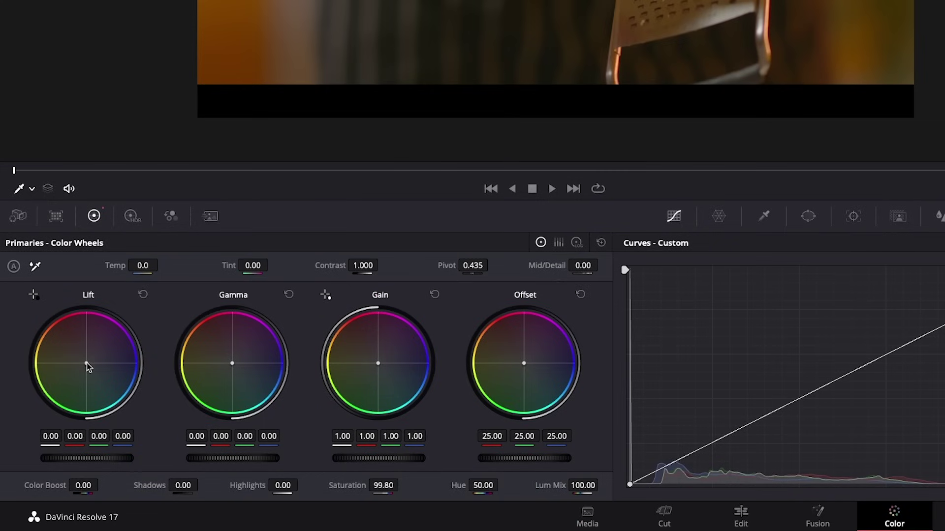
{"action": "left_click_drag", "start_coordinate": [50, 436], "coordinate": [51, 436]}
{"action": "left_click_drag", "start_coordinate": [86, 364], "coordinate": [86, 363]}
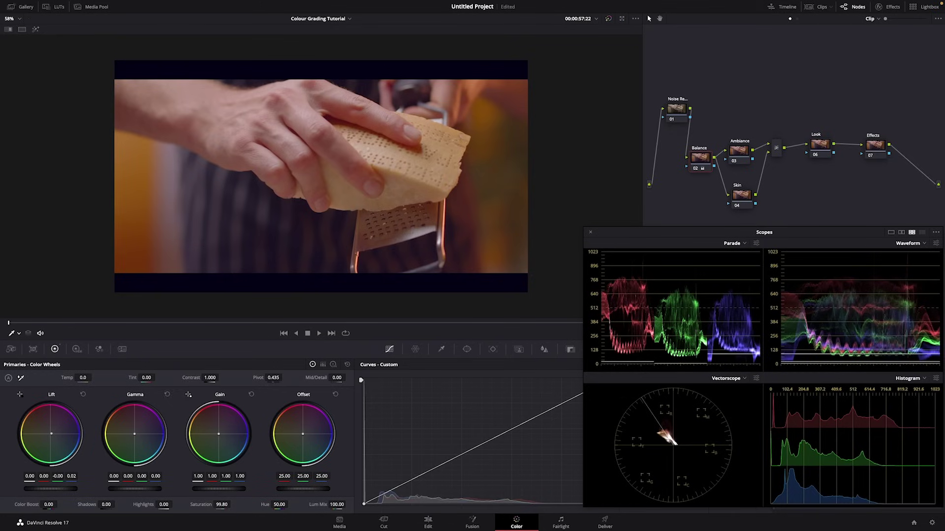
{"action": "left_click_drag", "start_coordinate": [51, 434], "coordinate": [51, 433]}
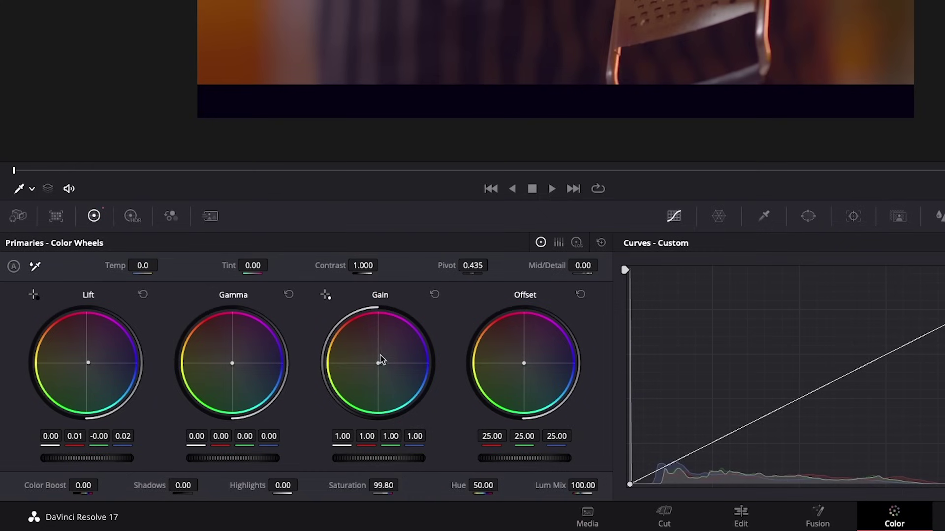
Step: Shift Gain to red 0.97, green 1.01 and blue 1.03, and nudge Gamma's red to 0.01
{"action": "left_click_drag", "start_coordinate": [378, 363], "coordinate": [378, 362]}
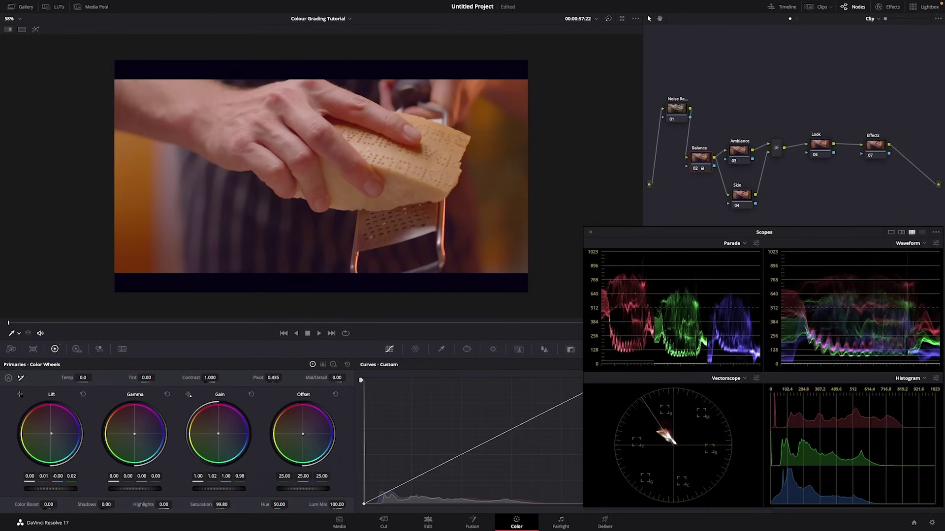
{"action": "left_click_drag", "start_coordinate": [218, 434], "coordinate": [218, 434]}
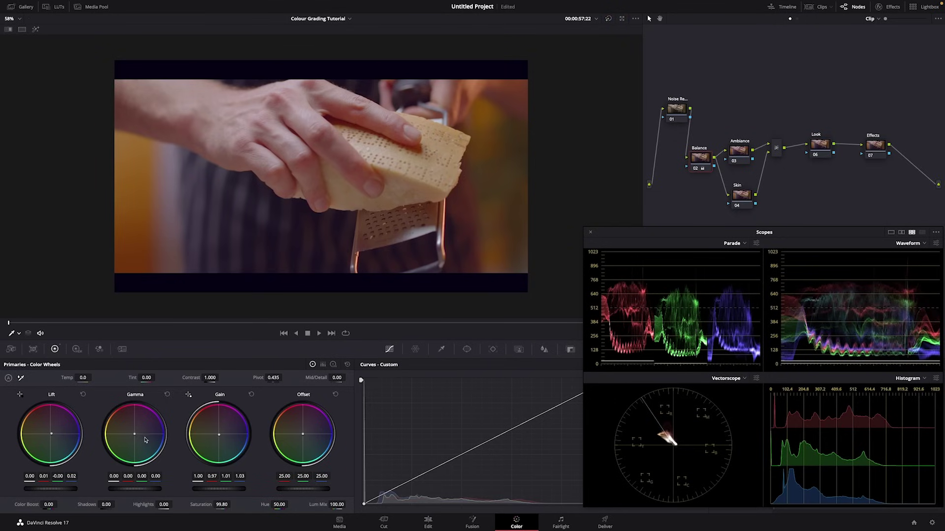
{"action": "left_click_drag", "start_coordinate": [134, 434], "coordinate": [134, 434]}
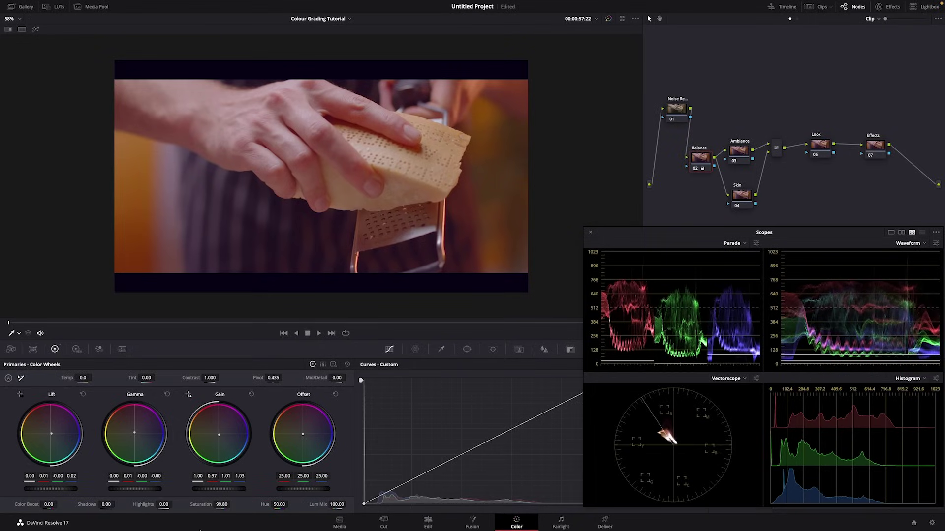
Step: Set the Balance node's saturation to 85, then try a contrast of 1.092 and undo it
{"action": "double_click", "coordinate": [218, 505]}
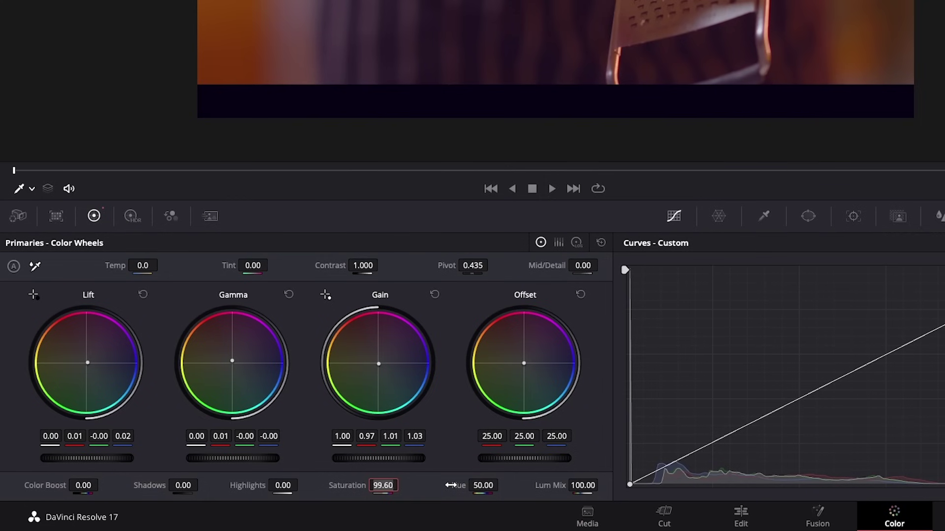
{"action": "type", "text": "85"}
{"action": "key", "text": "Return"}
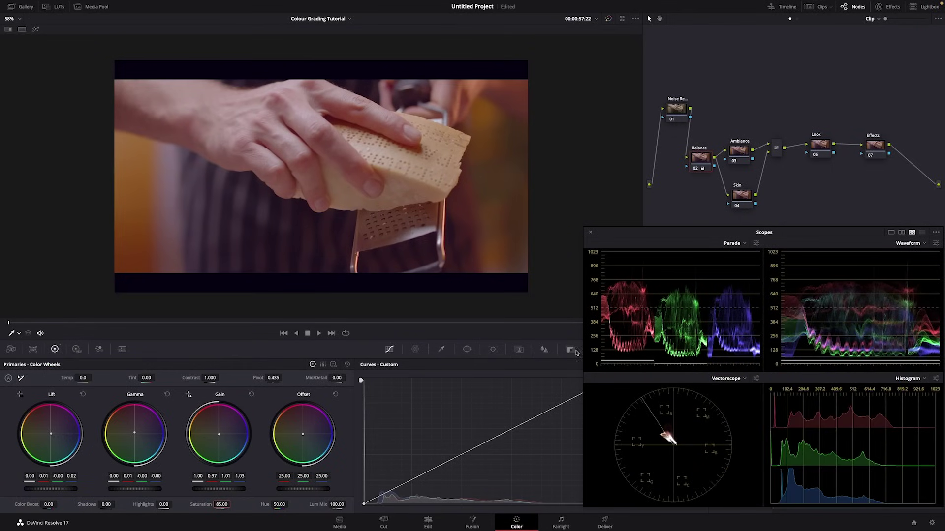
{"action": "left_click_drag", "start_coordinate": [201, 378], "coordinate": [213, 378]}
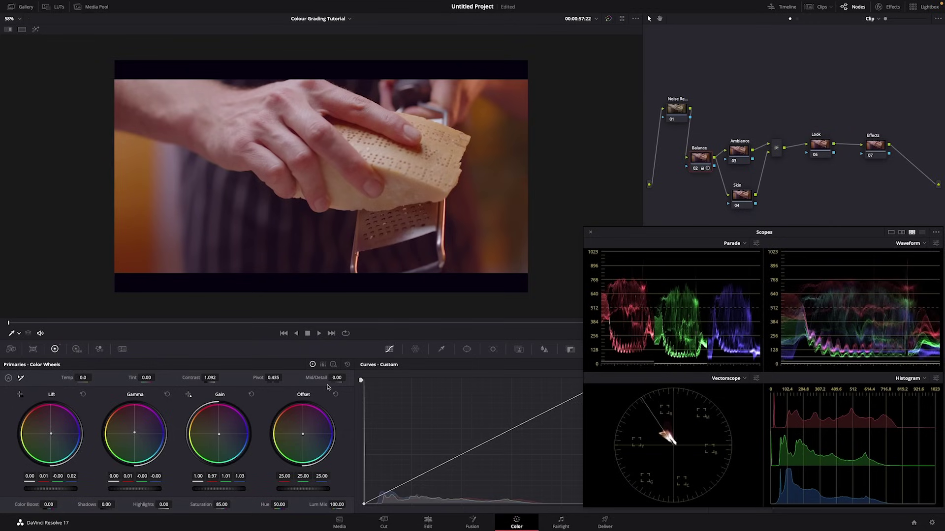
{"action": "key", "text": "ctrl+z"}
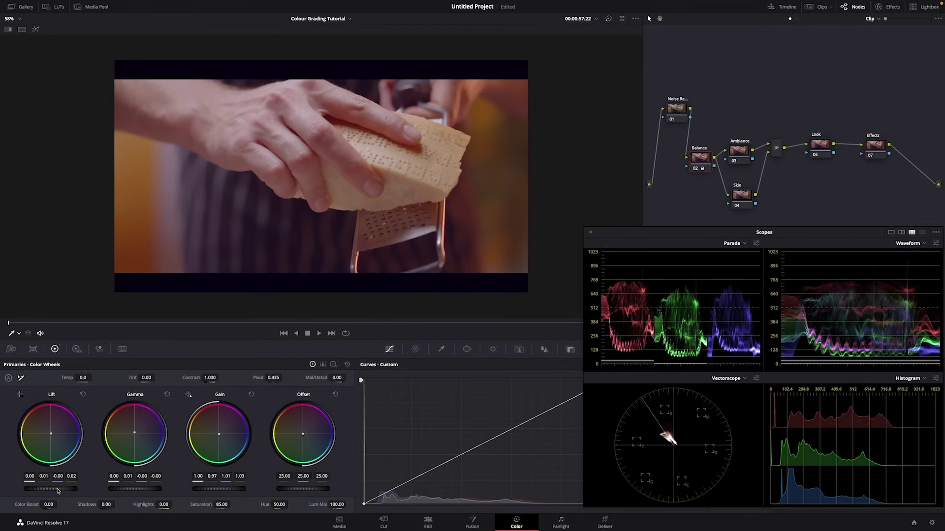
Step: Lower the Balance node's master Lift to -0.02 and raise its master Gain to 1.07
{"action": "left_click_drag", "start_coordinate": [51, 488], "coordinate": [44, 489]}
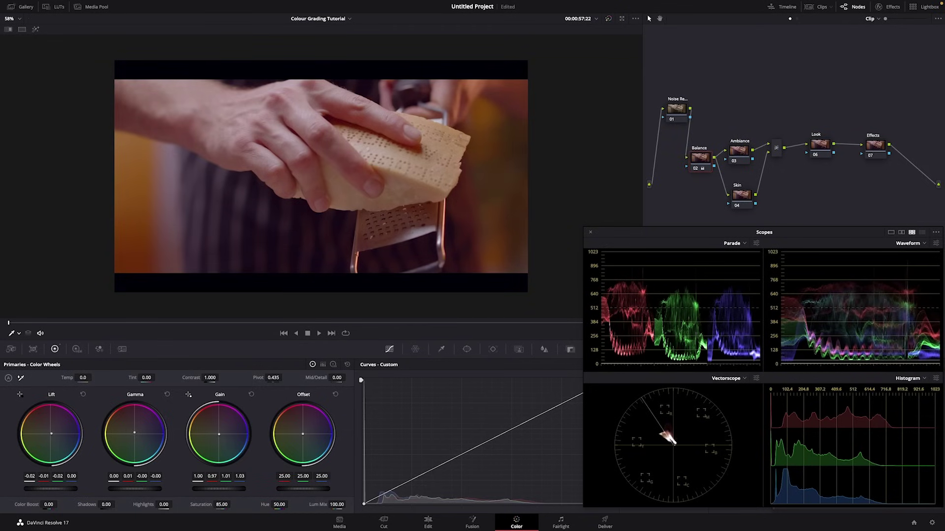
{"action": "left_click_drag", "start_coordinate": [44, 489], "coordinate": [43, 489]}
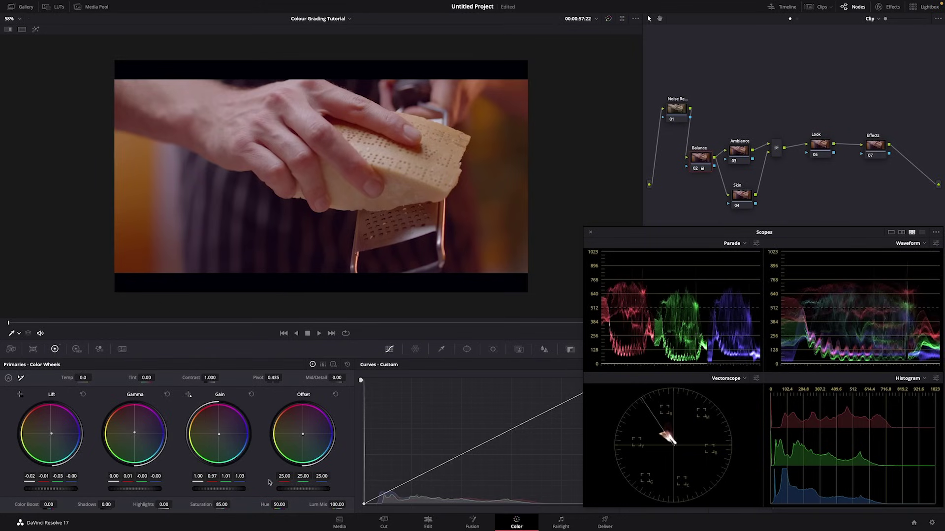
{"action": "mouse_move", "coordinate": [229, 488]}
{"action": "left_mouse_down"}
{"action": "mouse_move", "coordinate": [211, 489]}
{"action": "mouse_move", "coordinate": [248, 488]}
{"action": "left_mouse_up"}
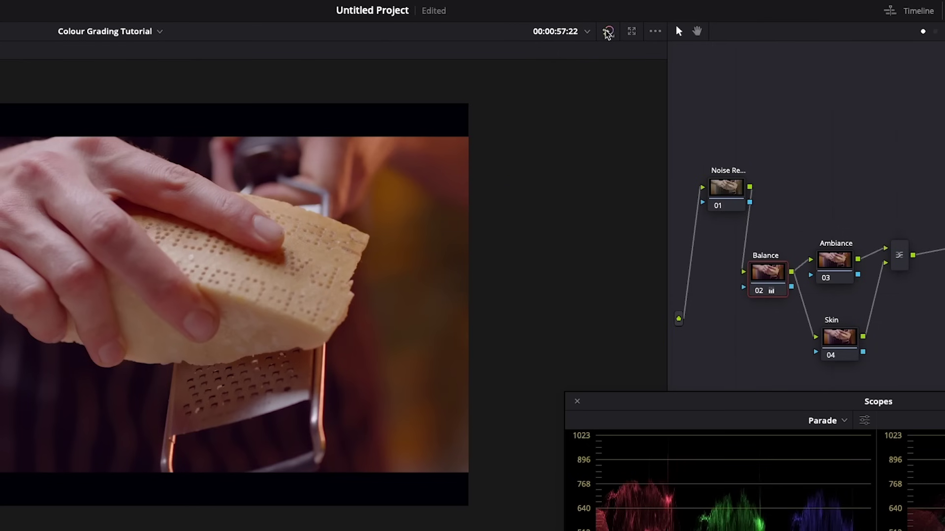
Step: Bypass and re-enable the colour grades to compare the balanced image with the original
{"action": "left_click", "coordinate": [607, 31]}
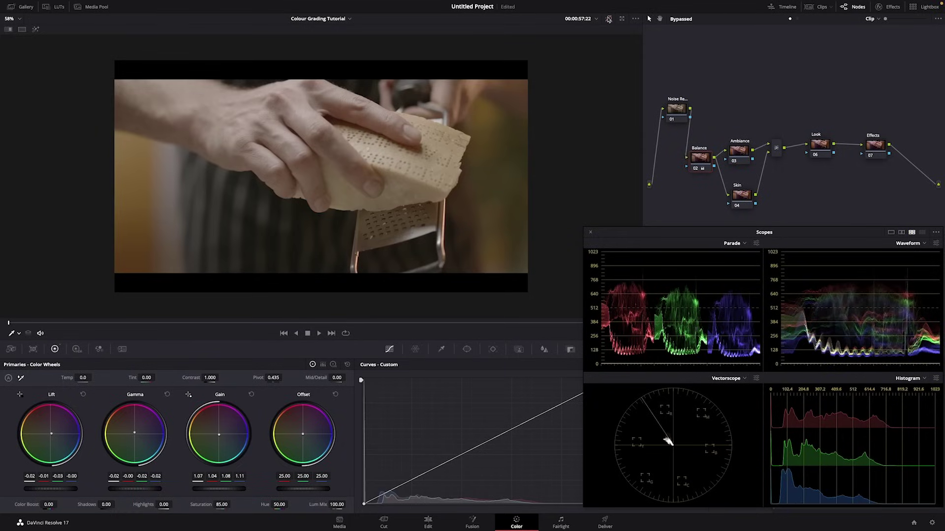
{"action": "left_click", "coordinate": [609, 19]}
{"action": "left_click", "coordinate": [609, 19]}
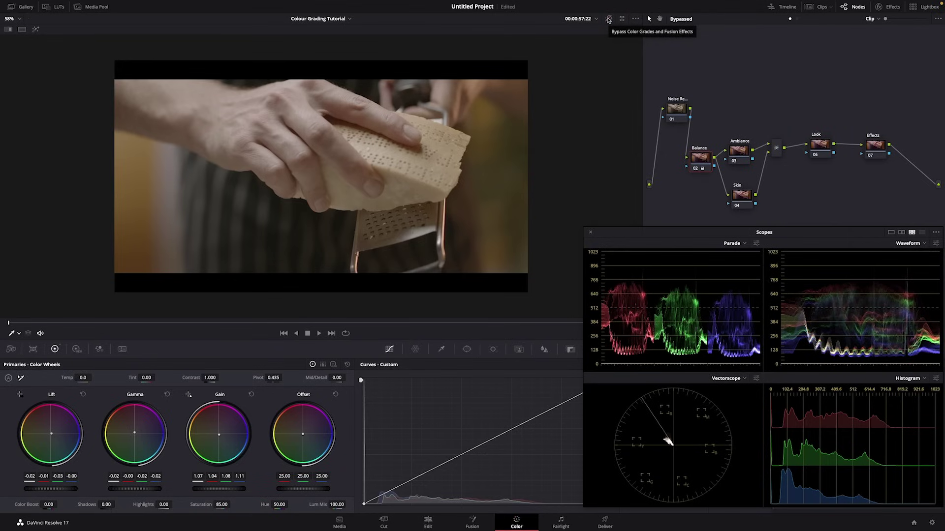
{"action": "left_click", "coordinate": [609, 18]}
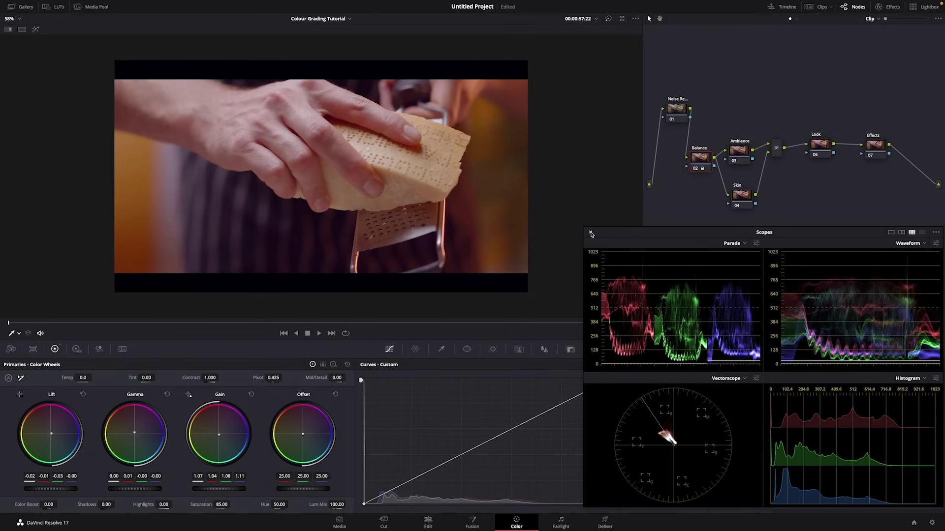
Step: Close the floating scopes window and sample the hand's skin tone with the HSL Qualifier on the Skin node
{"action": "left_click", "coordinate": [591, 233]}
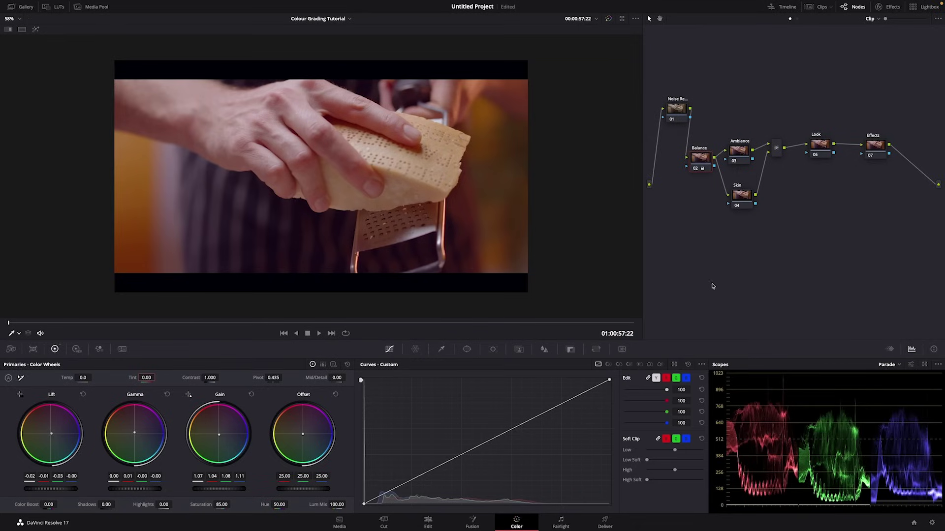
{"action": "left_click_drag", "start_coordinate": [741, 195], "coordinate": [739, 194]}
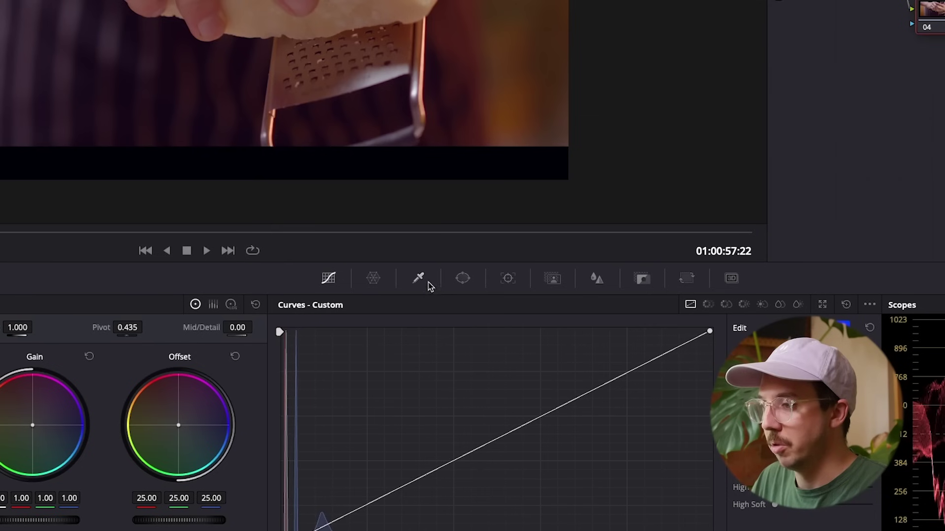
{"action": "left_click", "coordinate": [441, 350]}
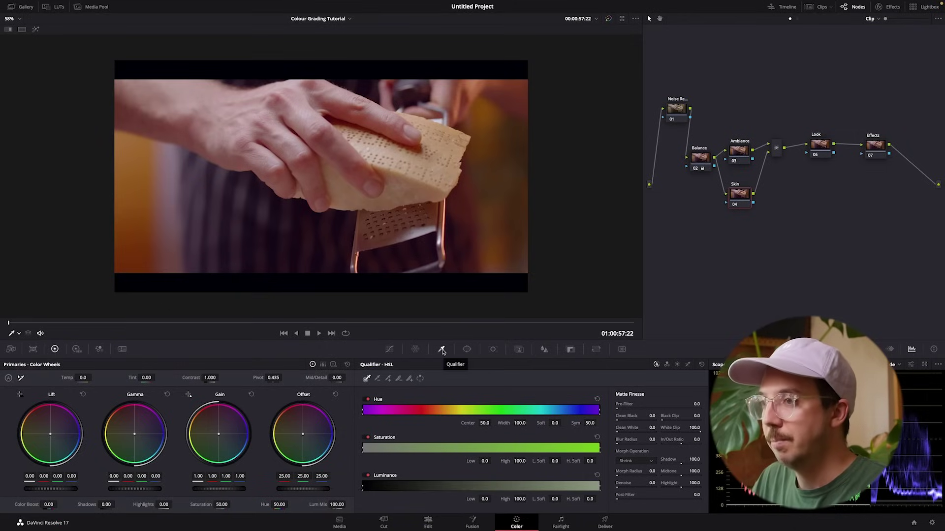
{"action": "left_click_drag", "start_coordinate": [170, 89], "coordinate": [313, 122]}
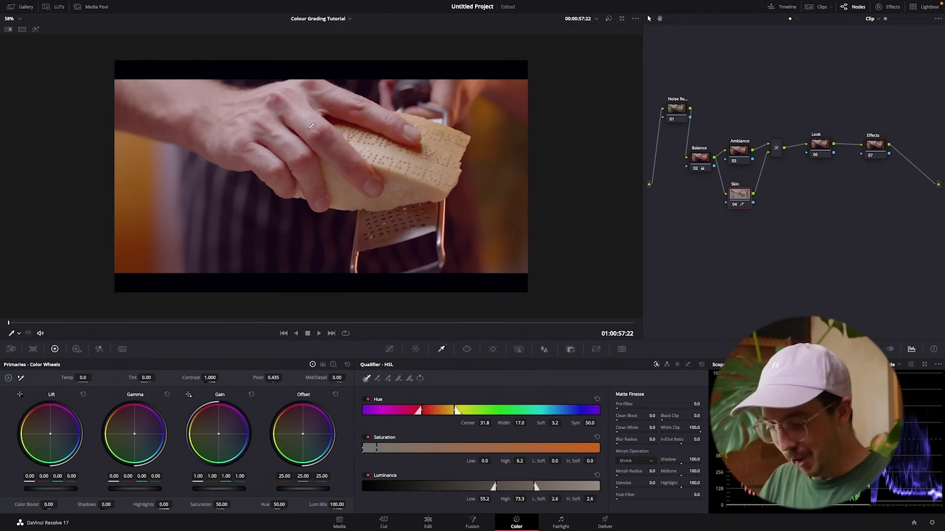
Step: Turn on the highlight view to isolate the Skin node's qualifier selection in the viewer
{"action": "key", "text": "shift+h"}
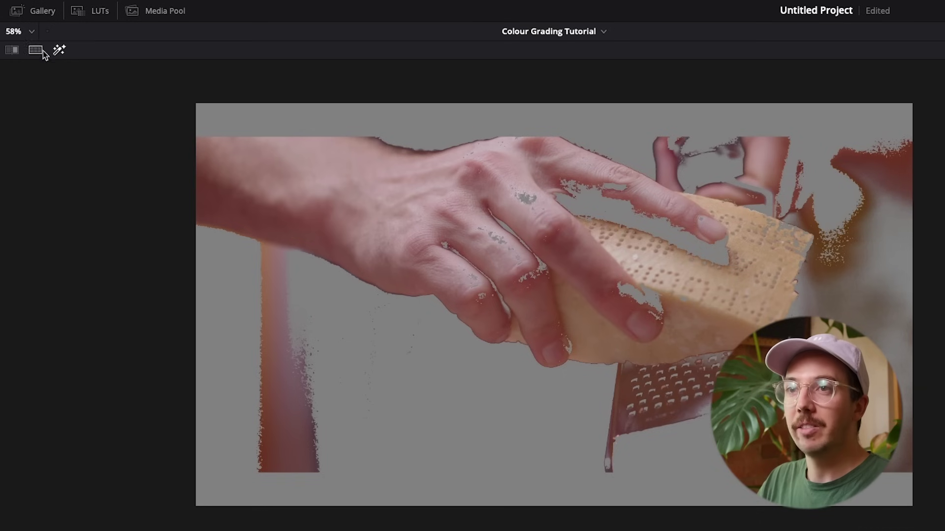
{"action": "left_click", "coordinate": [36, 31]}
{"action": "left_click", "coordinate": [36, 31]}
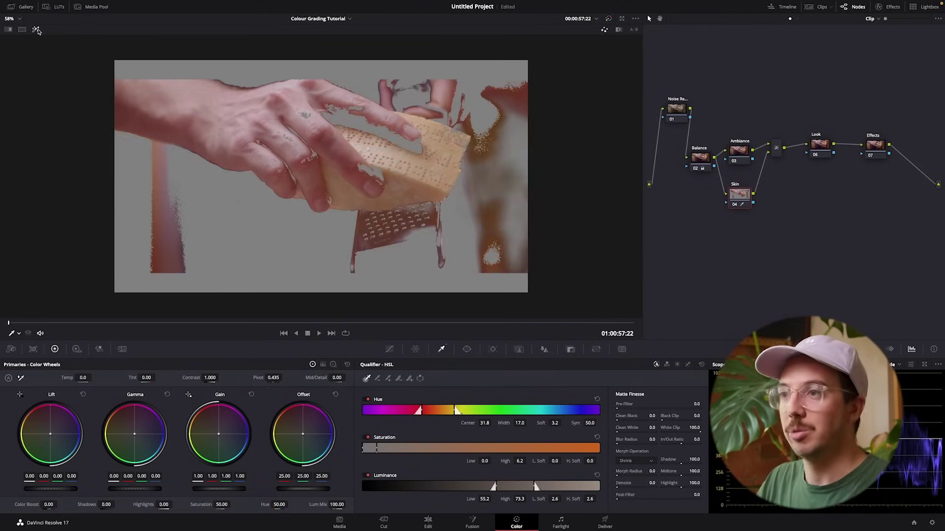
Step: Resample different areas across the hand with the qualifier to refine the Skin node's selection
{"action": "mouse_move", "coordinate": [289, 101]}
{"action": "left_mouse_down"}
{"action": "mouse_move", "coordinate": [245, 134]}
{"action": "mouse_move", "coordinate": [240, 97]}
{"action": "mouse_move", "coordinate": [290, 92]}
{"action": "mouse_move", "coordinate": [309, 106]}
{"action": "left_mouse_up"}
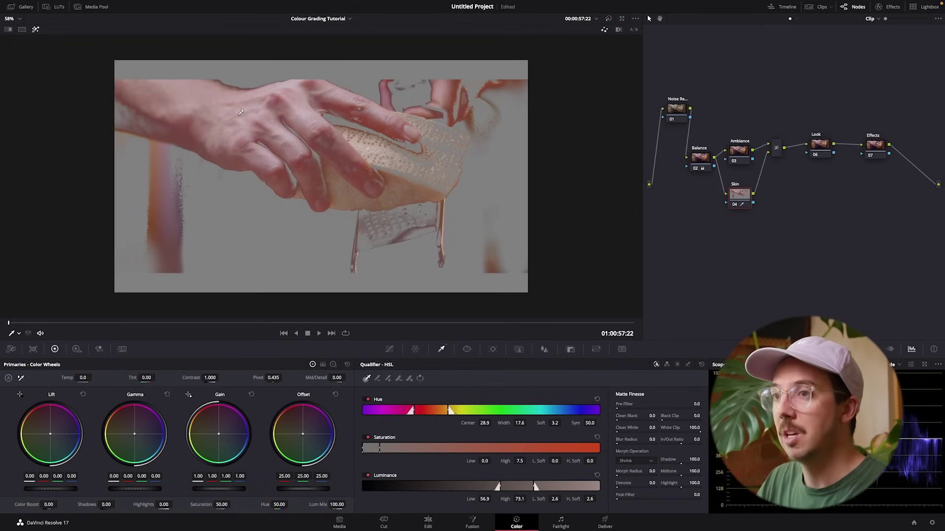
{"action": "mouse_move", "coordinate": [261, 127]}
{"action": "left_mouse_down"}
{"action": "mouse_move", "coordinate": [236, 137]}
{"action": "mouse_move", "coordinate": [287, 89]}
{"action": "left_mouse_up"}
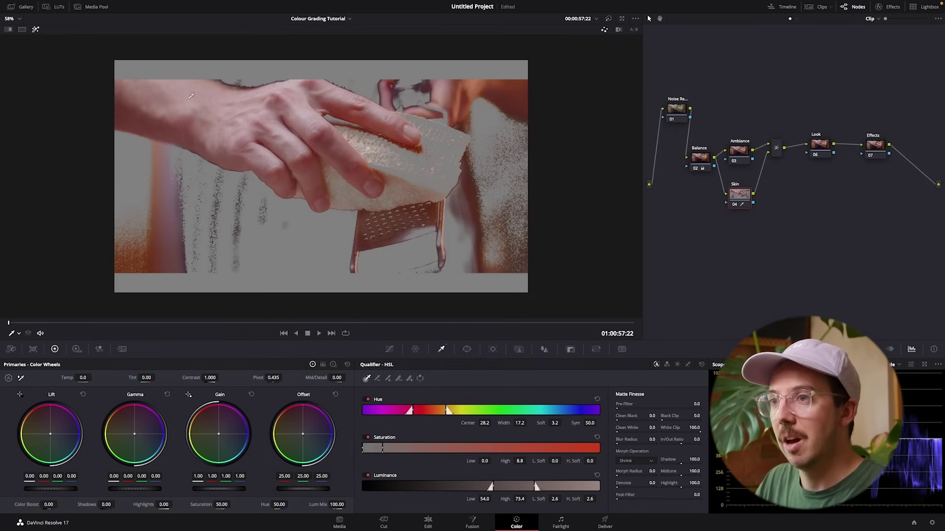
{"action": "left_click", "coordinate": [157, 90]}
{"action": "left_click_drag", "start_coordinate": [233, 135], "coordinate": [311, 109]}
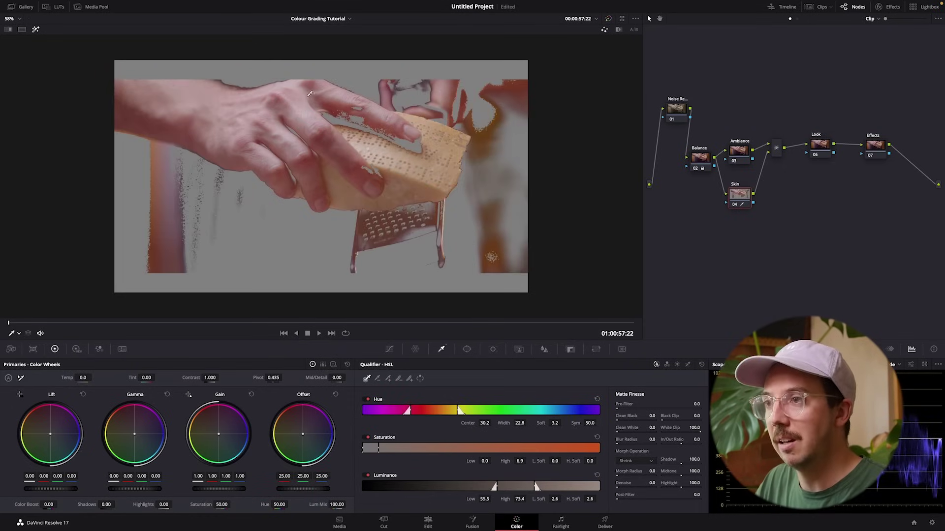
{"action": "left_click_drag", "start_coordinate": [313, 110], "coordinate": [285, 97]}
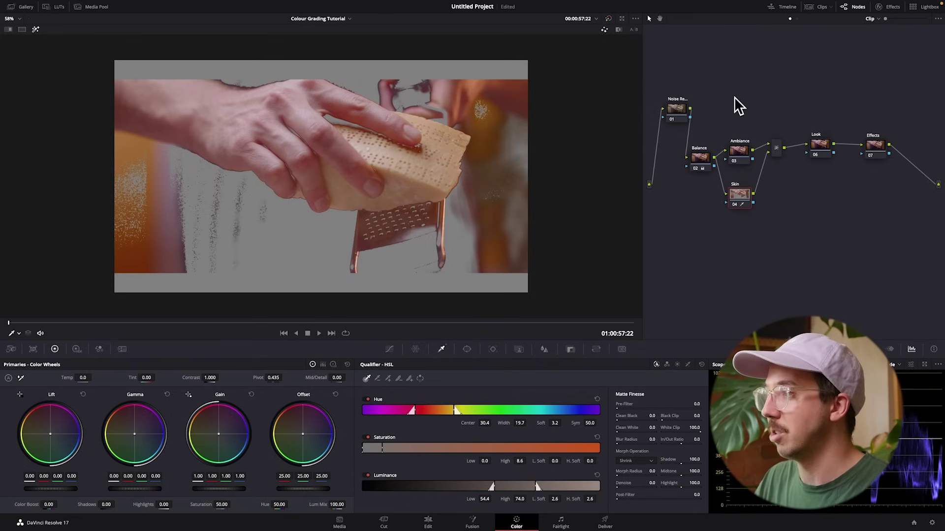
Step: On the noise reduction node, set temporal NR to 3 frames, Better motion estimation, and luma and chroma thresholds of 5.6
{"action": "left_click", "coordinate": [676, 110]}
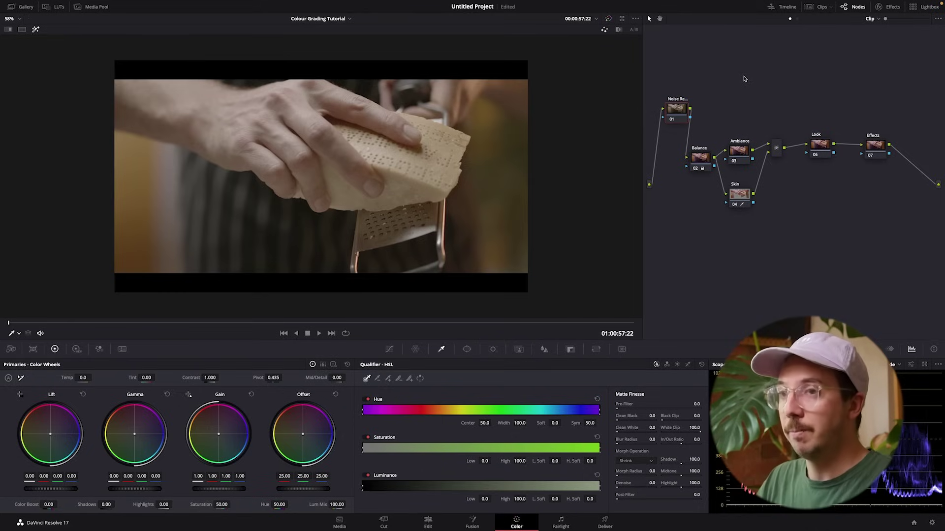
{"action": "left_click", "coordinate": [122, 349]}
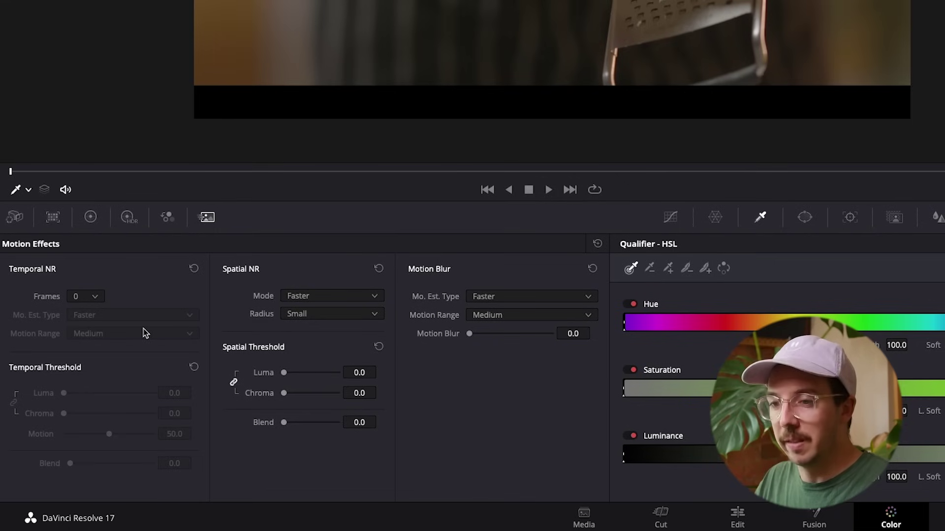
{"action": "left_click", "coordinate": [54, 396]}
{"action": "left_click", "coordinate": [78, 356]}
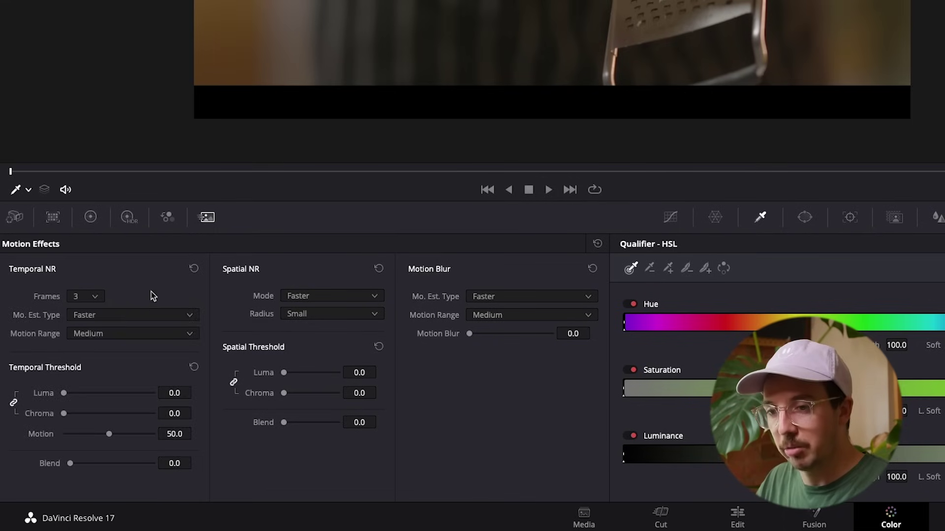
{"action": "left_click", "coordinate": [131, 315]}
{"action": "left_click", "coordinate": [101, 345]}
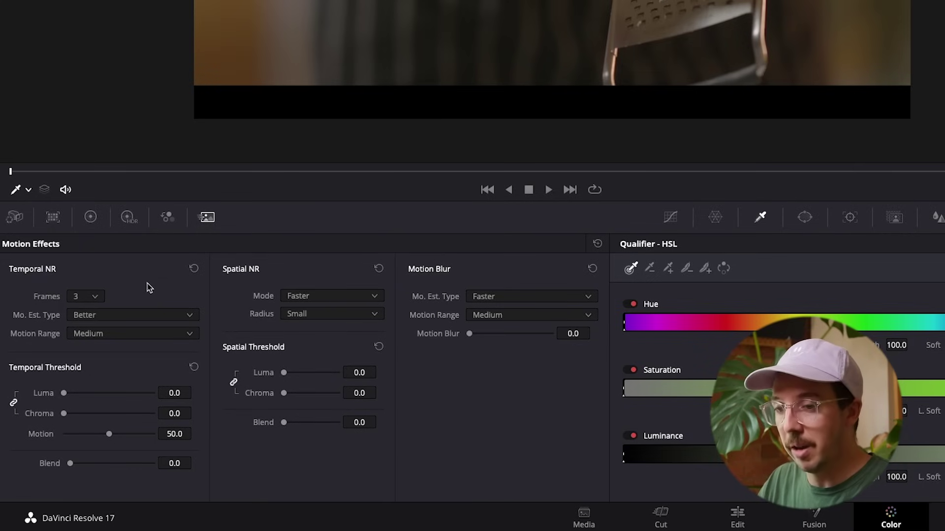
{"action": "left_click_drag", "start_coordinate": [64, 417], "coordinate": [69, 416]}
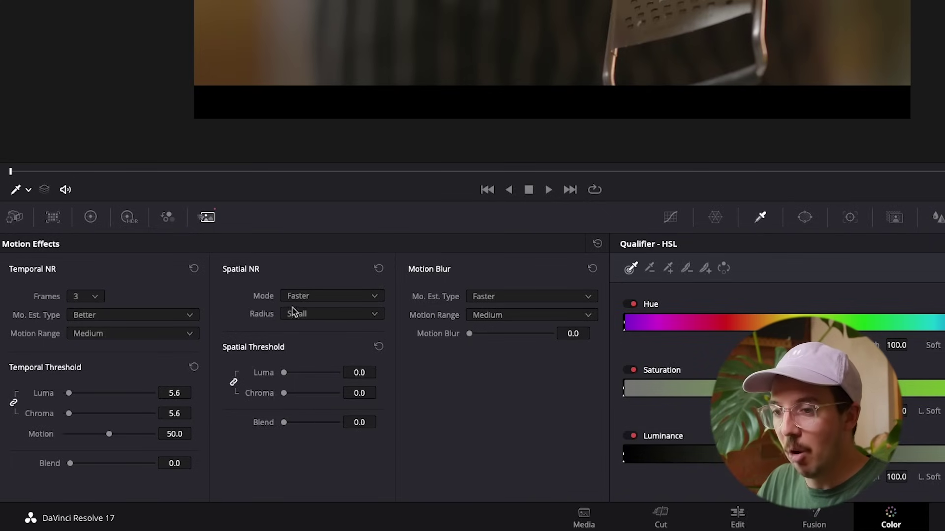
Step: Try the Better mode for spatial noise reduction and switch it back to Faster
{"action": "left_click", "coordinate": [333, 297]}
{"action": "left_click", "coordinate": [291, 326]}
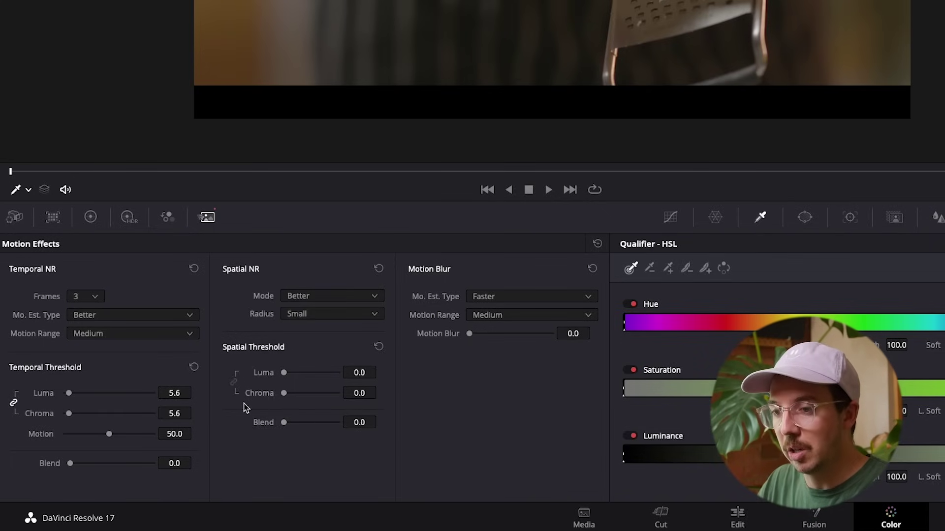
{"action": "left_click", "coordinate": [317, 297]}
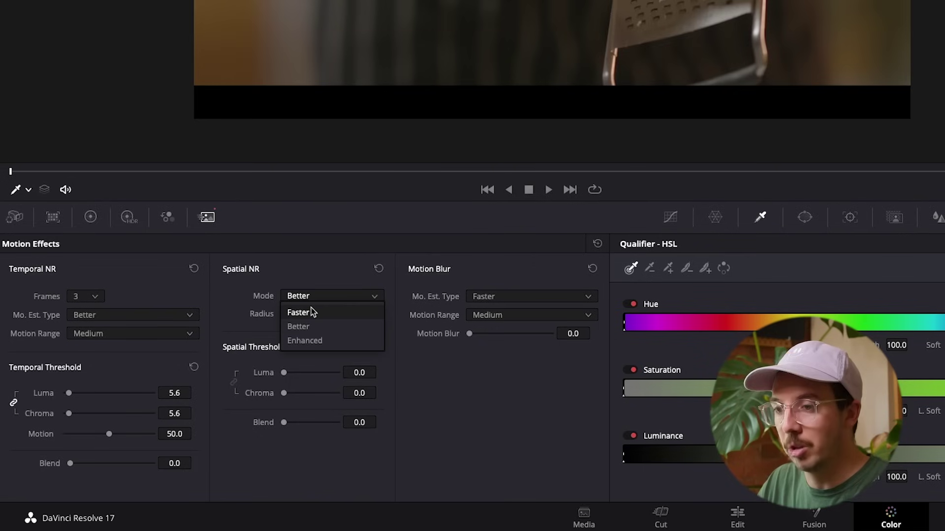
{"action": "left_click", "coordinate": [311, 313]}
Step: Unlink the spatial luma and chroma thresholds and set the spatial chroma threshold to 9.2
{"action": "left_click", "coordinate": [234, 383]}
{"action": "left_click_drag", "start_coordinate": [284, 393], "coordinate": [289, 393]}
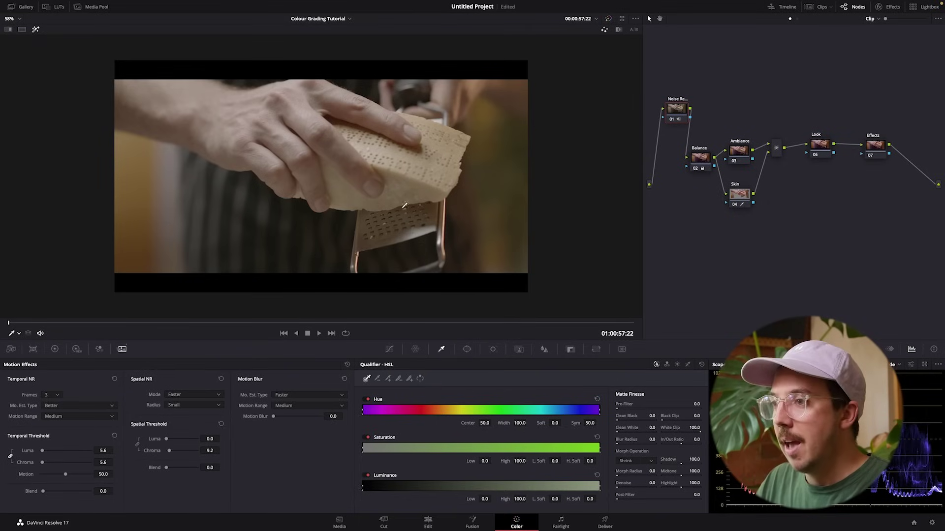
Step: Compare the dark background beside the fingertips up close with the noise reduction node off and on, and refit the view
{"action": "scroll", "coordinate": [405, 205], "scroll_direction": "up", "scroll_amount": 5}
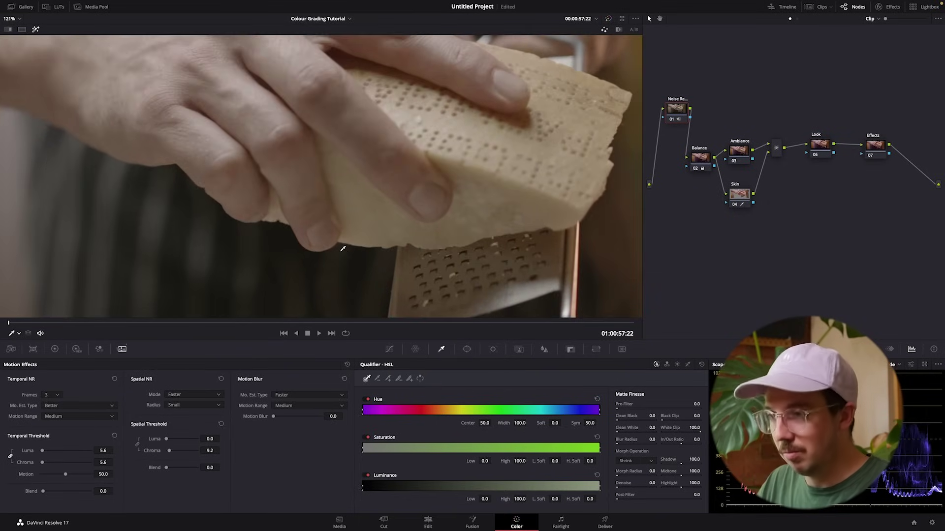
{"action": "scroll", "coordinate": [343, 249], "scroll_direction": "down", "scroll_amount": 3}
{"action": "scroll", "coordinate": [337, 250], "scroll_direction": "up", "scroll_amount": 6}
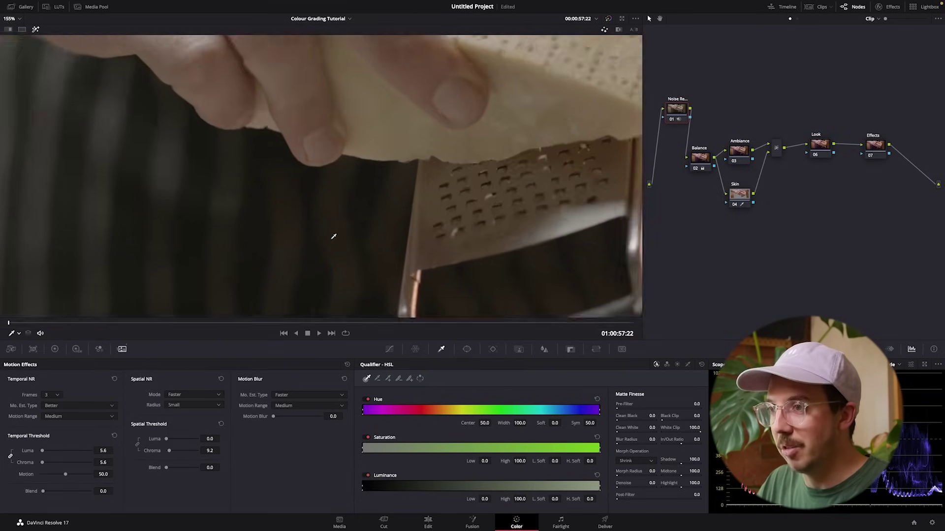
{"action": "scroll", "coordinate": [334, 237], "scroll_direction": "up", "scroll_amount": 3}
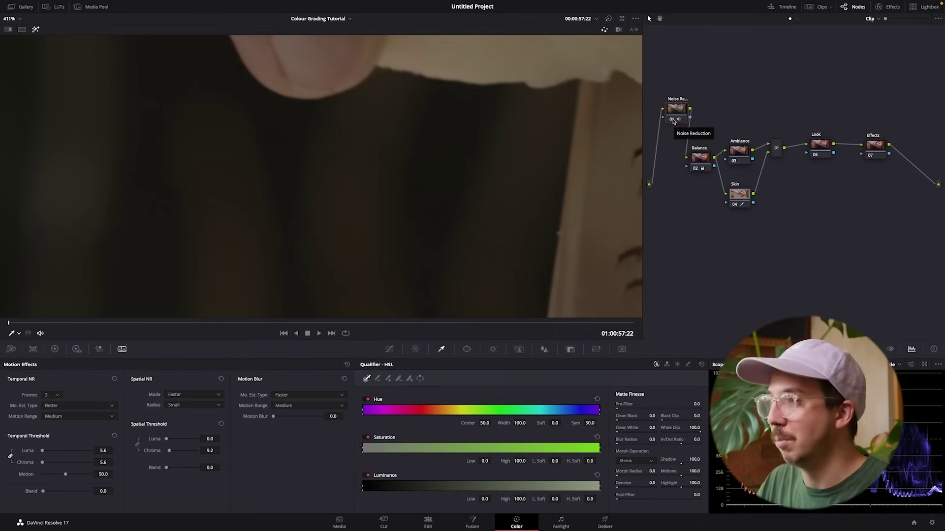
{"action": "left_click", "coordinate": [673, 120]}
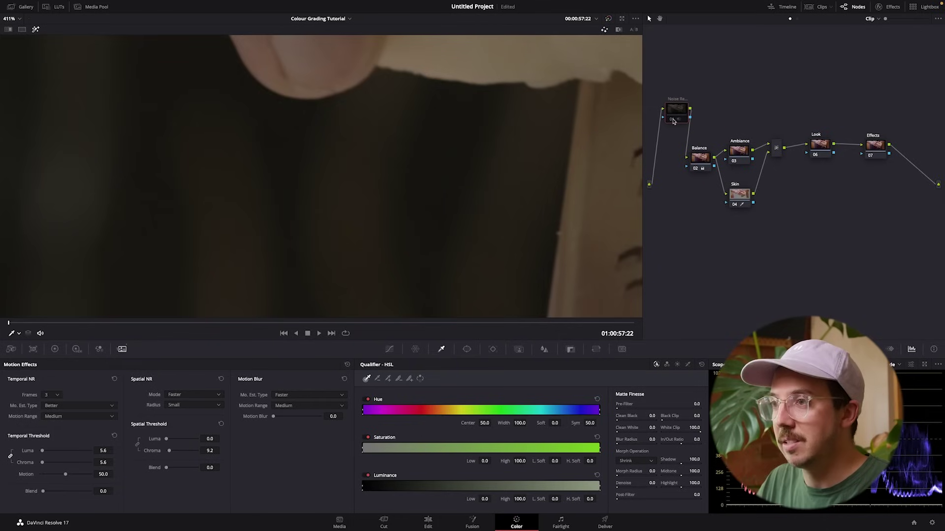
{"action": "left_click", "coordinate": [673, 120]}
{"action": "left_click", "coordinate": [673, 120]}
{"action": "left_click", "coordinate": [673, 120]}
{"action": "left_click", "coordinate": [673, 120]}
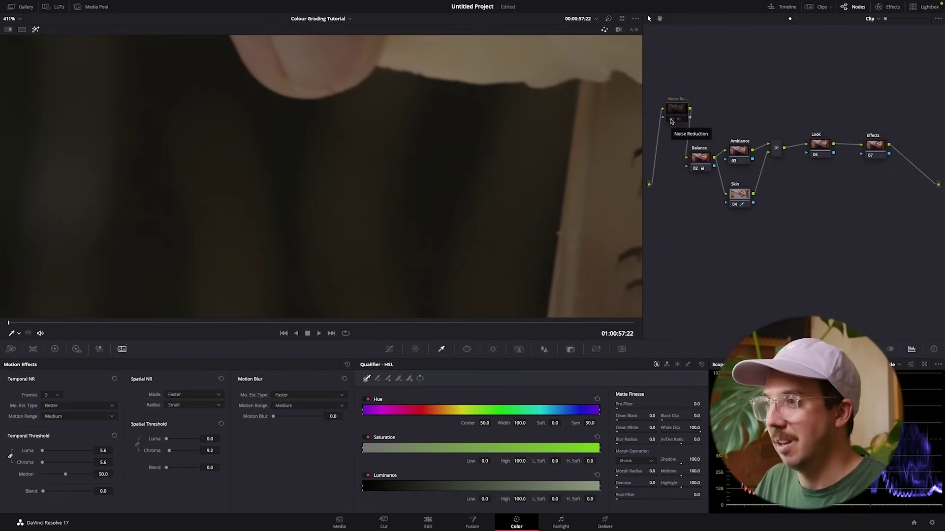
{"action": "left_click", "coordinate": [672, 120]}
{"action": "left_click", "coordinate": [11, 19]}
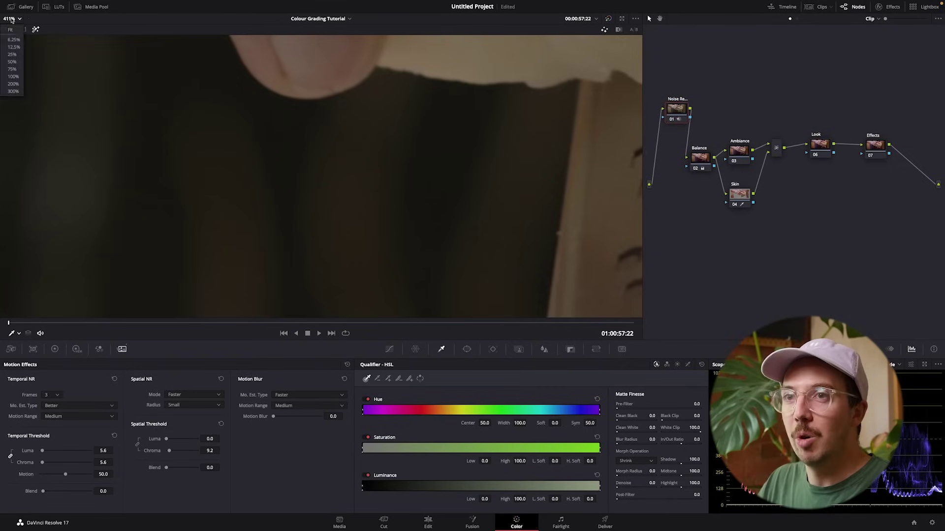
{"action": "left_click", "coordinate": [12, 28]}
Step: Compare the highlighted Skin node selection with the noise reduction node disabled and enabled
{"action": "left_click", "coordinate": [740, 194]}
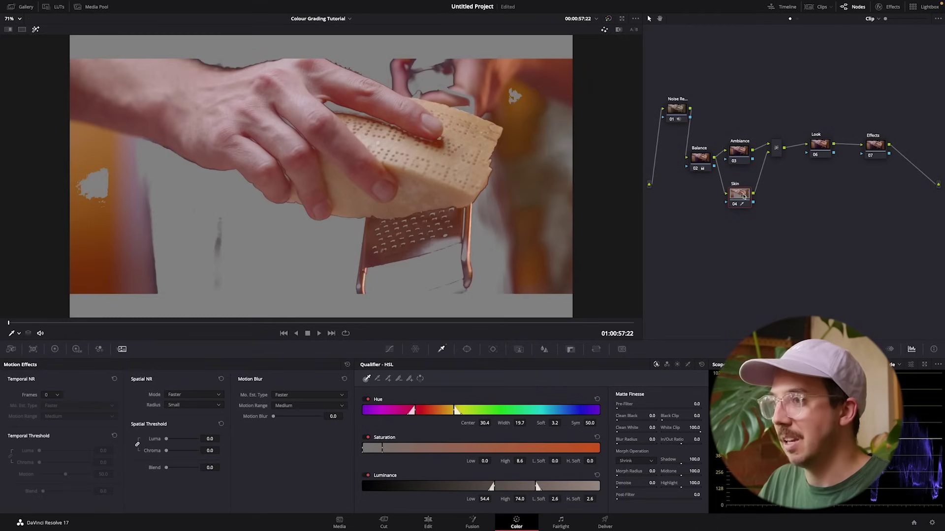
{"action": "left_click", "coordinate": [673, 120]}
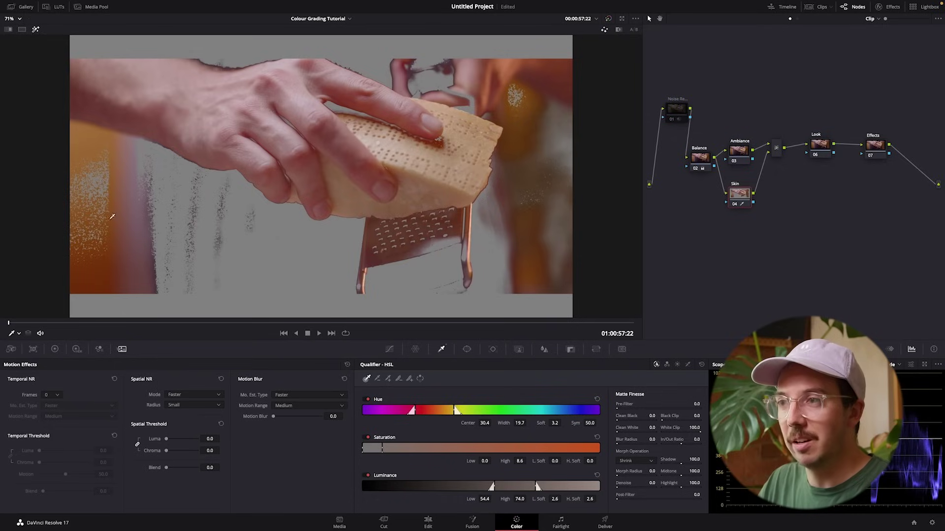
{"action": "left_click", "coordinate": [672, 120]}
{"action": "left_click", "coordinate": [673, 121]}
{"action": "left_click", "coordinate": [673, 121]}
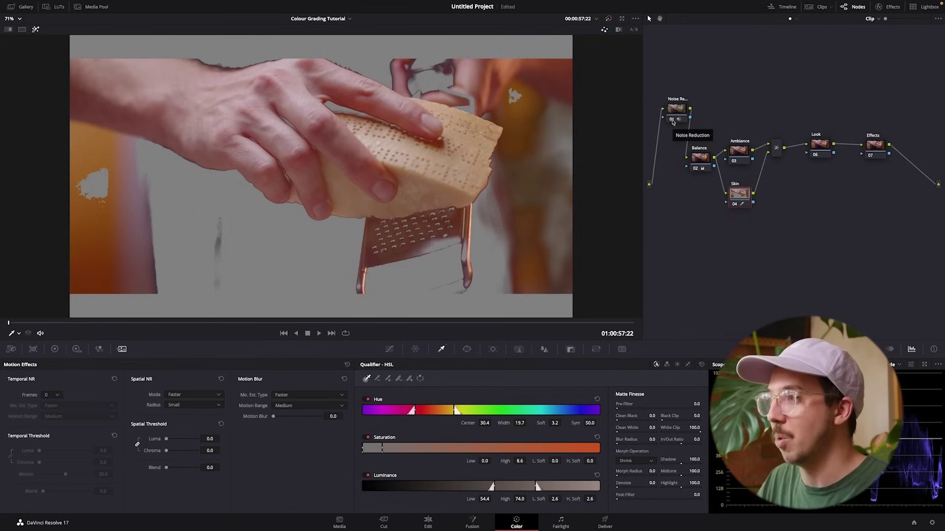
{"action": "left_click", "coordinate": [673, 121]}
{"action": "left_click", "coordinate": [673, 121]}
{"action": "left_click", "coordinate": [673, 121]}
{"action": "left_click", "coordinate": [673, 121]}
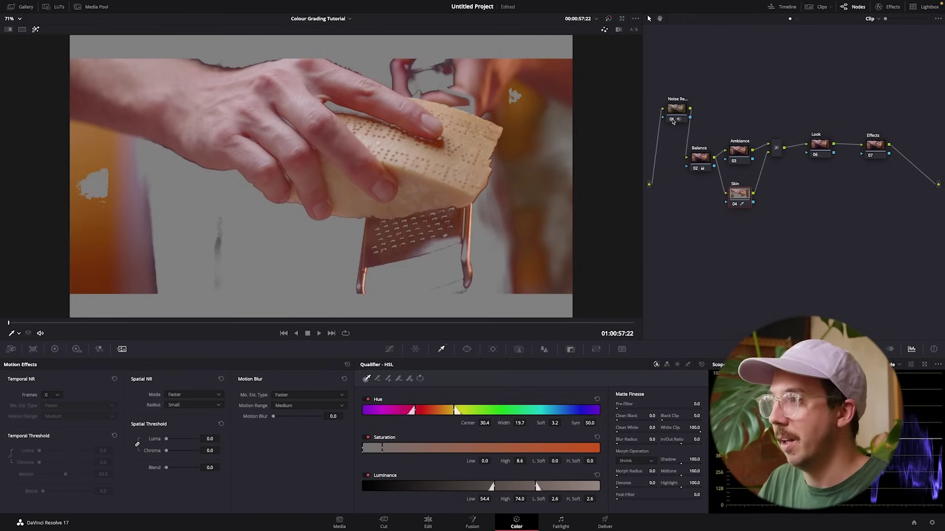
Step: Draw a closed curve window on the Skin node tracing the hand, its fingers and the forearm past the frame edge
{"action": "mouse_move", "coordinate": [737, 195]}
{"action": "left_mouse_down"}
{"action": "mouse_move", "coordinate": [742, 188]}
{"action": "mouse_move", "coordinate": [735, 193]}
{"action": "left_mouse_up"}
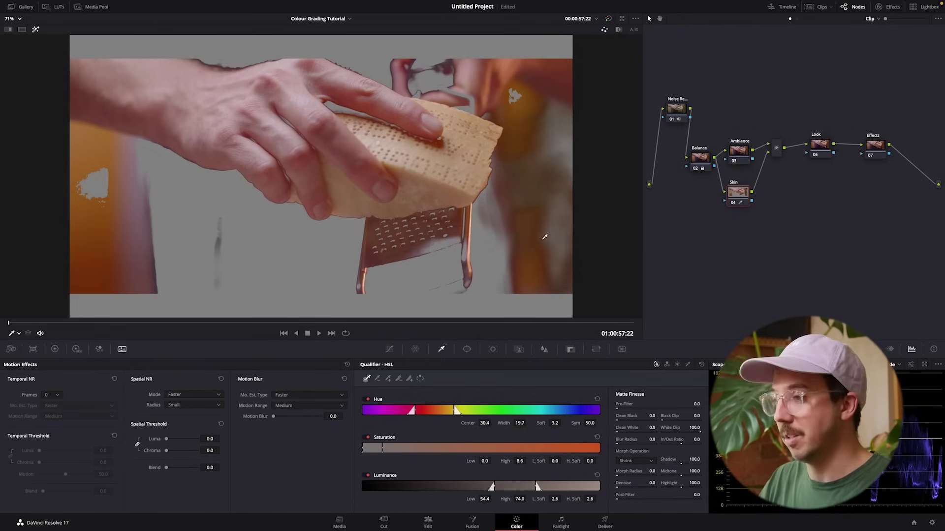
{"action": "left_click", "coordinate": [465, 351]}
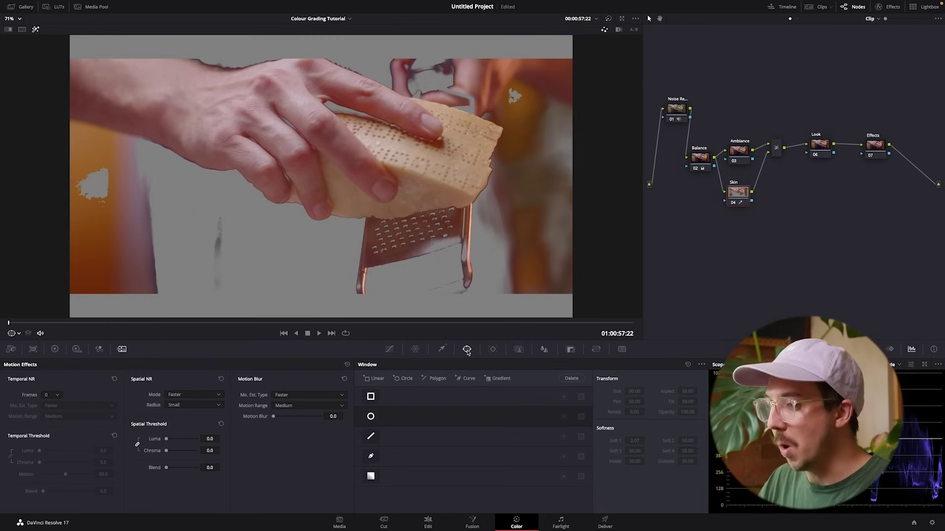
{"action": "left_click", "coordinate": [370, 456]}
{"action": "left_click", "coordinate": [64, 120]}
{"action": "left_click", "coordinate": [84, 127]}
{"action": "left_click", "coordinate": [118, 134]}
{"action": "left_click", "coordinate": [142, 142]}
{"action": "left_click", "coordinate": [163, 148]}
{"action": "left_click", "coordinate": [171, 152]}
{"action": "left_click", "coordinate": [182, 160]}
{"action": "left_click", "coordinate": [205, 167]}
{"action": "left_click", "coordinate": [226, 171]}
{"action": "left_click", "coordinate": [236, 170]}
{"action": "left_click", "coordinate": [247, 180]}
{"action": "left_click", "coordinate": [255, 189]}
{"action": "left_click", "coordinate": [265, 199]}
{"action": "left_click", "coordinate": [279, 206]}
{"action": "left_click", "coordinate": [289, 204]}
{"action": "left_click", "coordinate": [292, 193]}
{"action": "left_click", "coordinate": [296, 198]}
{"action": "left_click", "coordinate": [302, 208]}
{"action": "left_click", "coordinate": [304, 214]}
{"action": "left_click", "coordinate": [311, 222]}
{"action": "left_click", "coordinate": [325, 222]}
{"action": "left_click", "coordinate": [334, 212]}
{"action": "left_click", "coordinate": [331, 186]}
{"action": "left_click", "coordinate": [330, 178]}
{"action": "left_click", "coordinate": [319, 156]}
{"action": "left_click", "coordinate": [331, 166]}
{"action": "left_click", "coordinate": [349, 182]}
{"action": "left_click", "coordinate": [361, 192]}
{"action": "left_click", "coordinate": [376, 203]}
{"action": "key", "text": "ctrl+z"}
{"action": "key", "text": "ctrl+z"}
{"action": "key", "text": "ctrl+z"}
{"action": "left_click", "coordinate": [339, 172]}
{"action": "left_click", "coordinate": [354, 188]}
{"action": "left_click", "coordinate": [358, 190]}
{"action": "mouse_move", "coordinate": [369, 202]}
{"action": "left_mouse_down"}
{"action": "mouse_move", "coordinate": [392, 209]}
{"action": "mouse_move", "coordinate": [337, 110]}
{"action": "mouse_move", "coordinate": [440, 143]}
{"action": "mouse_move", "coordinate": [441, 115]}
{"action": "mouse_move", "coordinate": [403, 98]}
{"action": "left_mouse_up"}
{"action": "left_click", "coordinate": [422, 141]}
{"action": "left_click", "coordinate": [438, 143]}
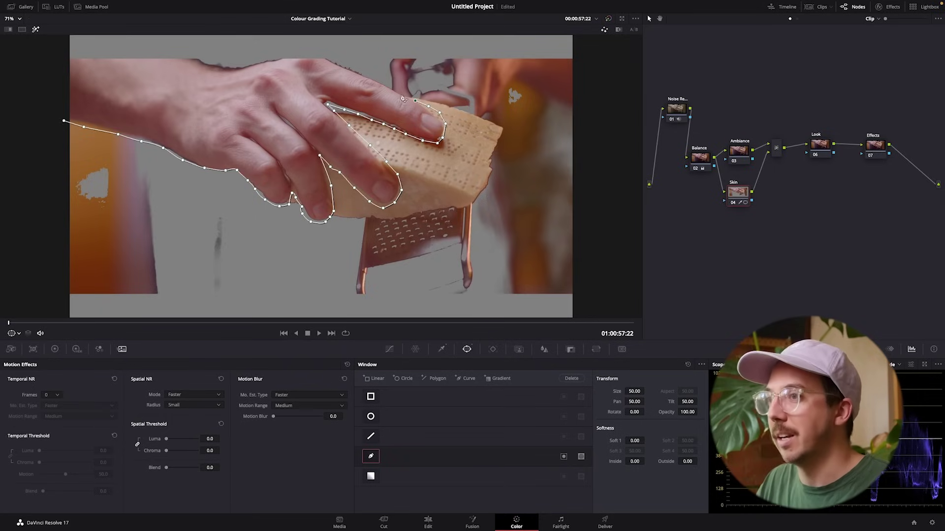
{"action": "left_click", "coordinate": [382, 80]}
{"action": "left_click", "coordinate": [361, 69]}
{"action": "left_click", "coordinate": [331, 58]}
{"action": "left_click", "coordinate": [314, 52]}
{"action": "left_click", "coordinate": [266, 51]}
{"action": "left_click", "coordinate": [247, 60]}
{"action": "left_click", "coordinate": [229, 62]}
{"action": "left_click", "coordinate": [214, 59]}
{"action": "left_click", "coordinate": [205, 55]}
{"action": "left_click", "coordinate": [185, 52]}
{"action": "left_click", "coordinate": [113, 54]}
{"action": "left_click", "coordinate": [58, 53]}
{"action": "left_click", "coordinate": [56, 77]}
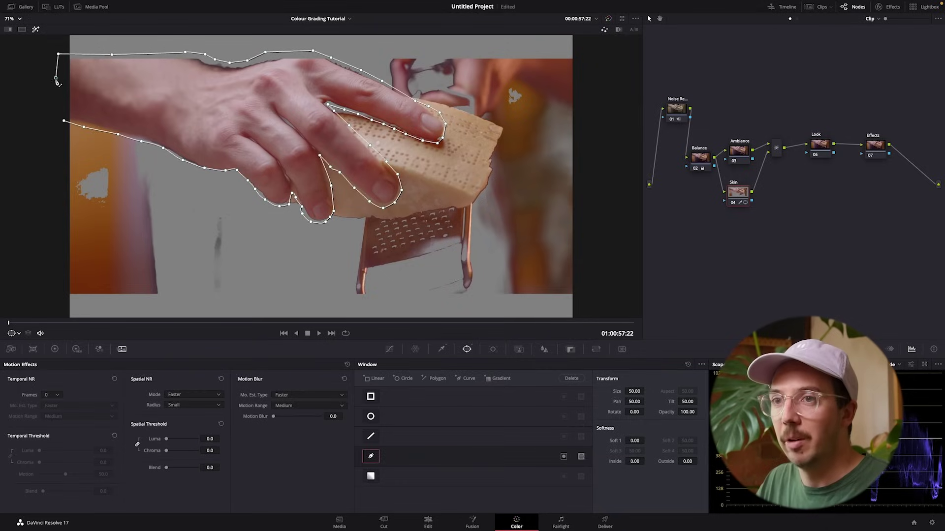
{"action": "left_click", "coordinate": [64, 121]}
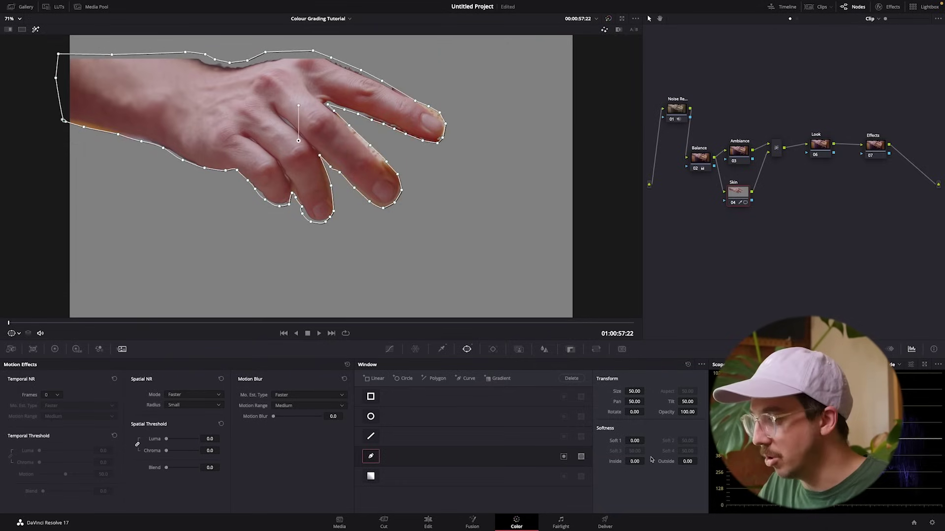
Step: Soften the hand window with Soft 1 at 2.42 and Inside at 1.84, and track it forward and reverse through the clip
{"action": "left_click_drag", "start_coordinate": [635, 462], "coordinate": [646, 440]}
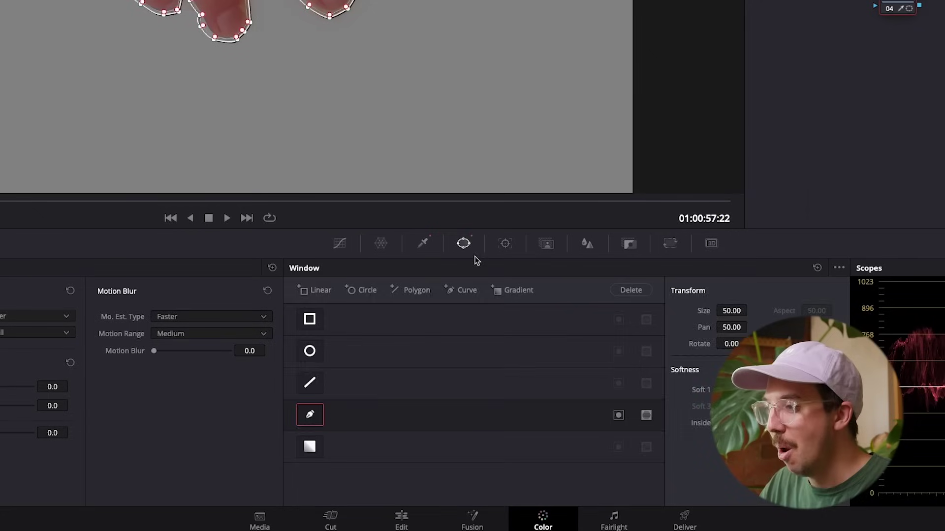
{"action": "left_click", "coordinate": [493, 350]}
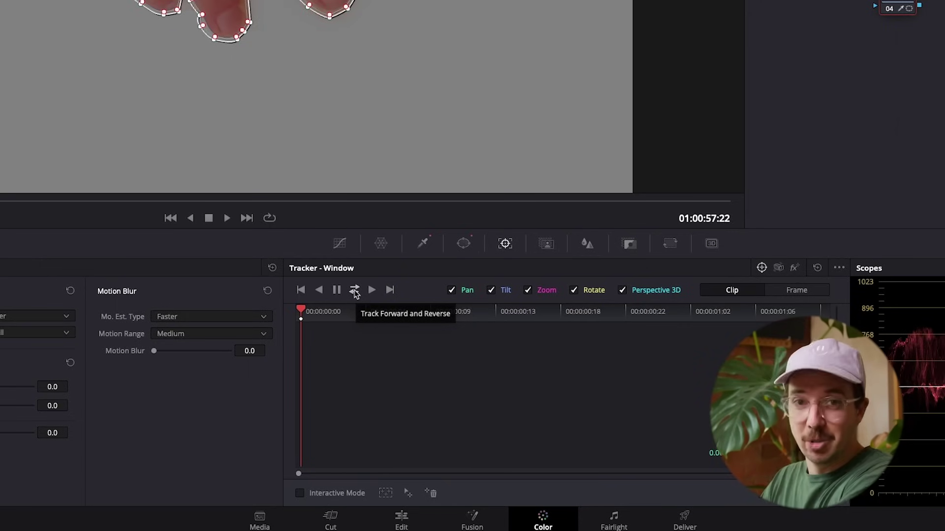
{"action": "left_click", "coordinate": [354, 291]}
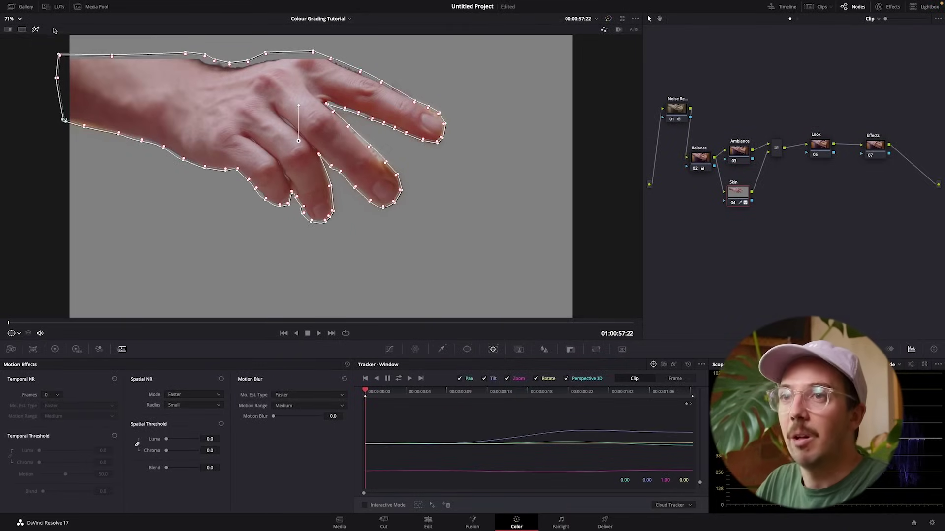
Step: Turn off the selection highlight and lower the Skin node's gain to 0.92 and gamma to -0.04
{"action": "left_click", "coordinate": [36, 29]}
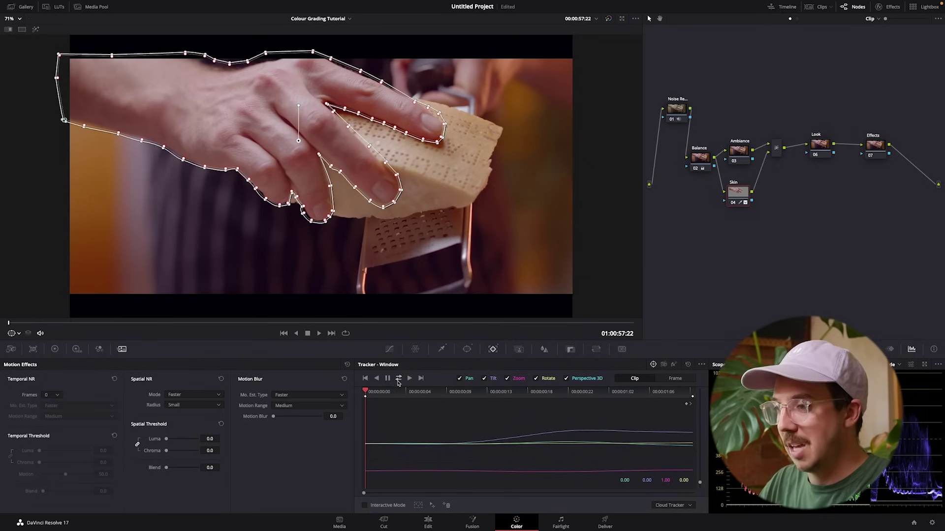
{"action": "left_click", "coordinate": [399, 379]}
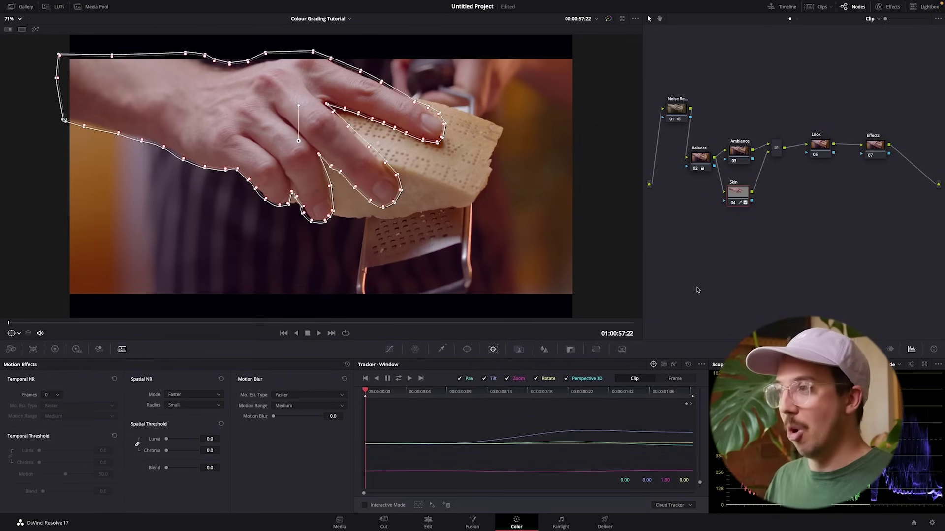
{"action": "left_click_drag", "start_coordinate": [738, 192], "coordinate": [741, 192]}
{"action": "left_click", "coordinate": [55, 349]}
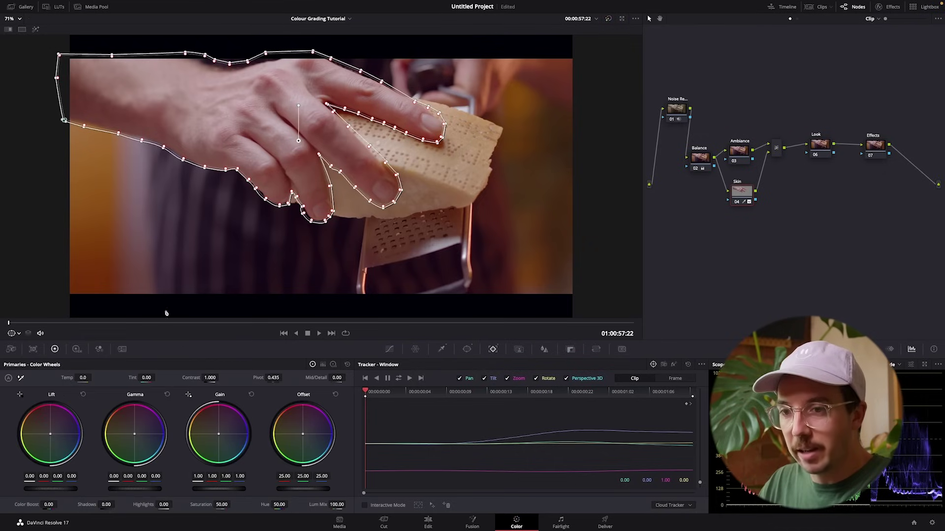
{"action": "left_click", "coordinate": [389, 350]}
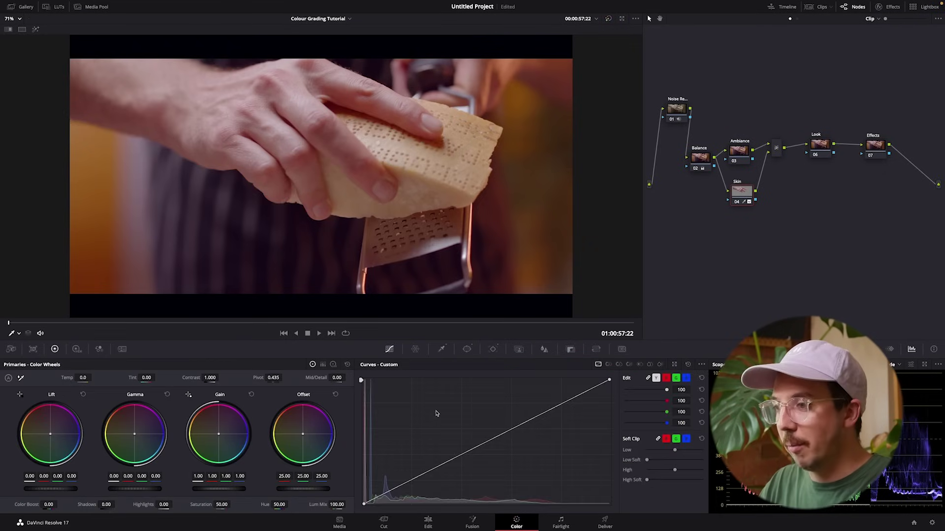
{"action": "left_click", "coordinate": [467, 349]}
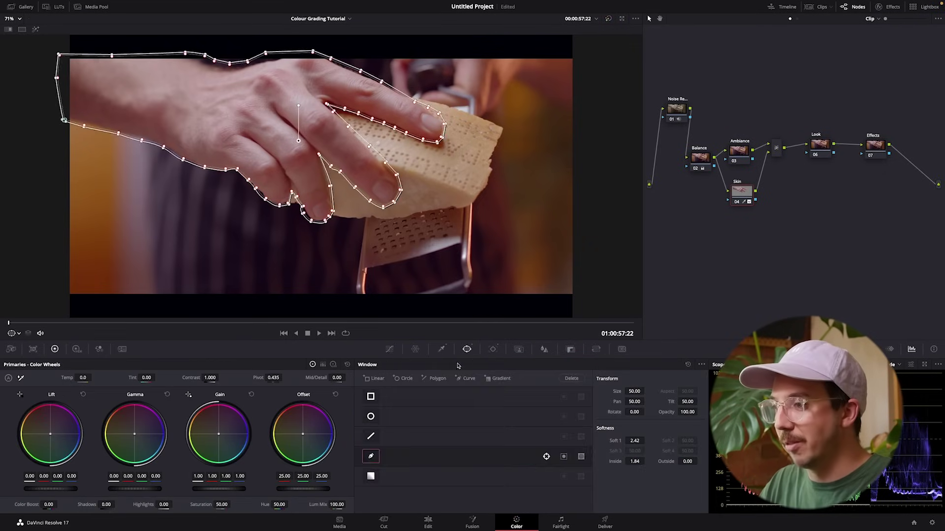
{"action": "left_click", "coordinate": [393, 350]}
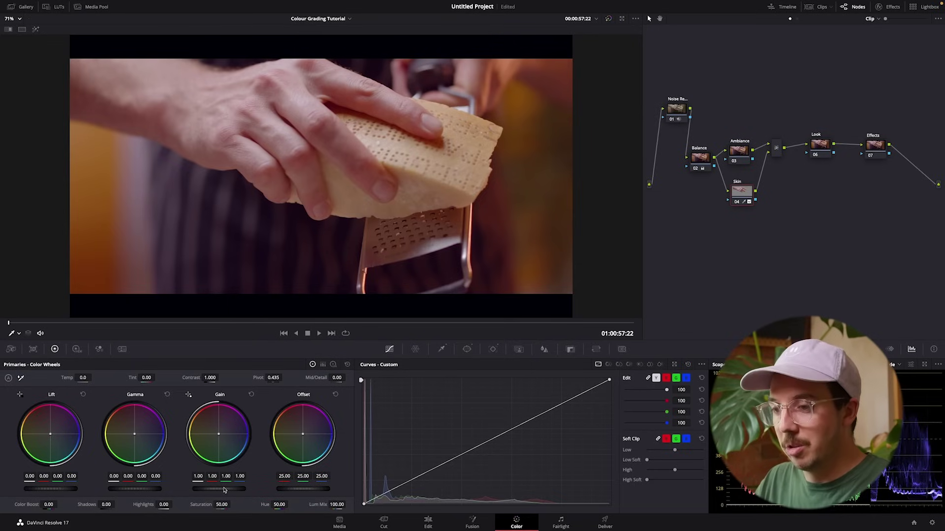
{"action": "left_click_drag", "start_coordinate": [219, 489], "coordinate": [199, 488]}
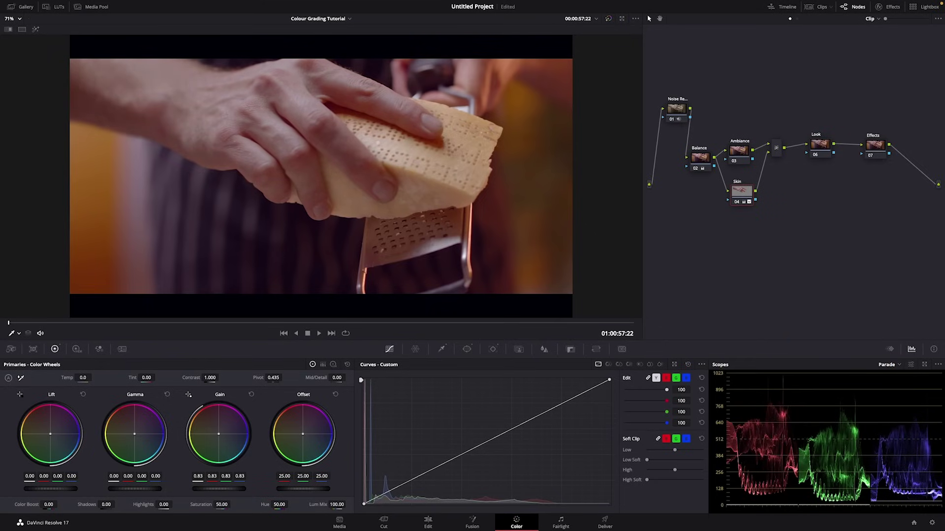
{"action": "left_click_drag", "start_coordinate": [218, 488], "coordinate": [245, 491]}
{"action": "left_click_drag", "start_coordinate": [134, 488], "coordinate": [130, 489]}
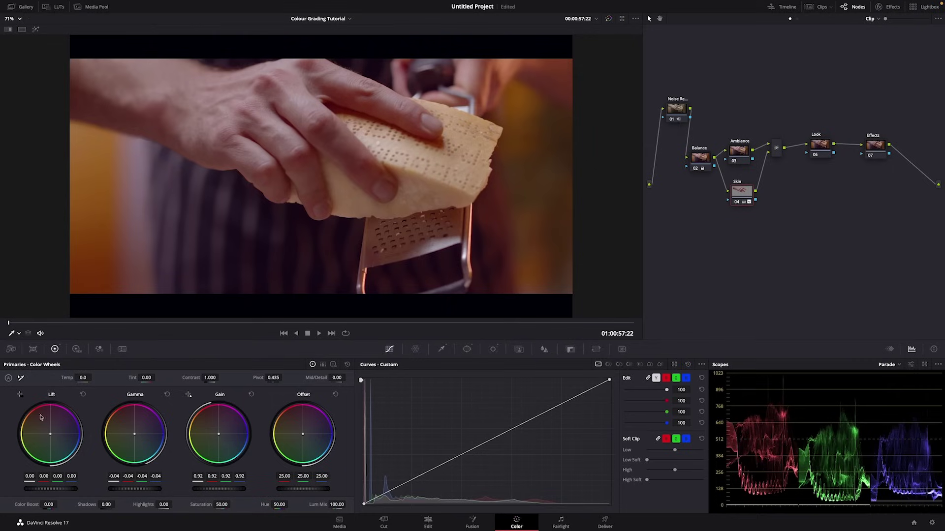
Step: Shift the Skin node's lift, gamma and gain colour balance slightly, with saturation at 41.20 and offset at 34.50
{"action": "left_click_drag", "start_coordinate": [52, 436], "coordinate": [53, 435]}
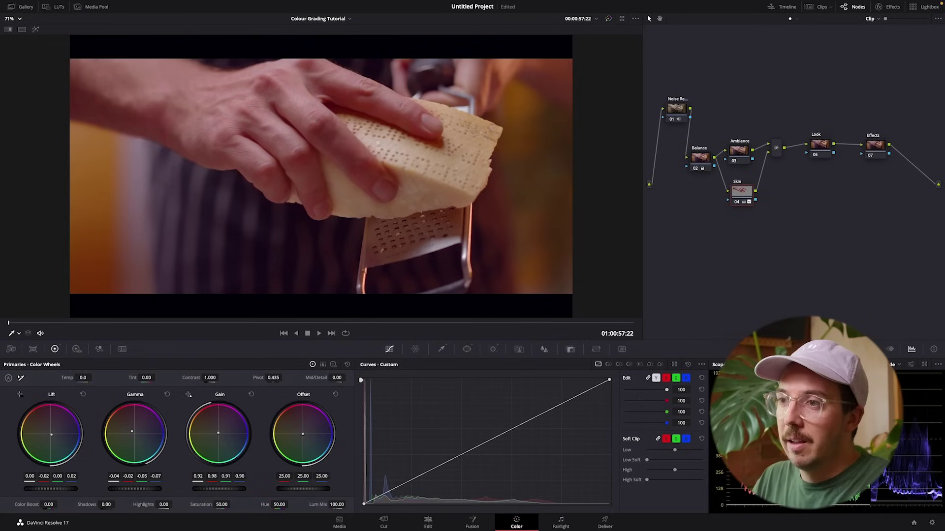
{"action": "left_click_drag", "start_coordinate": [233, 506], "coordinate": [231, 505]}
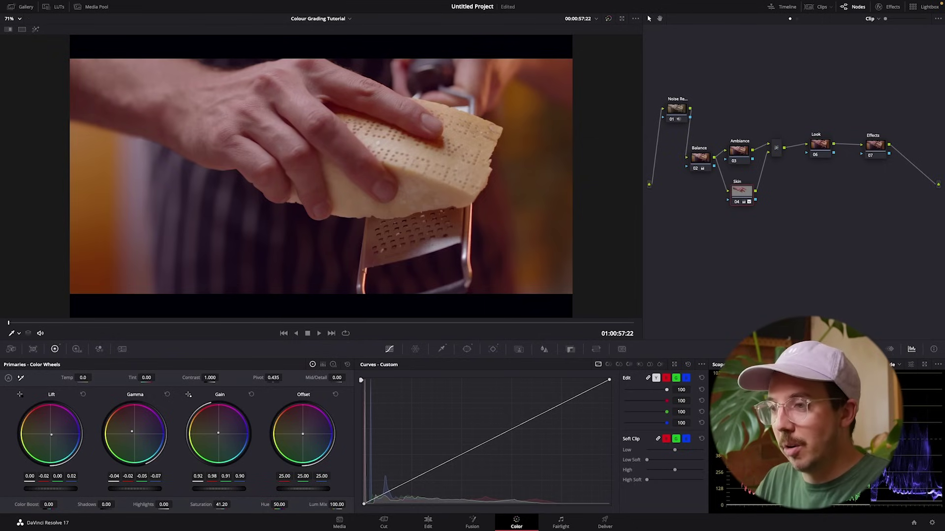
{"action": "left_click_drag", "start_coordinate": [302, 489], "coordinate": [318, 489]}
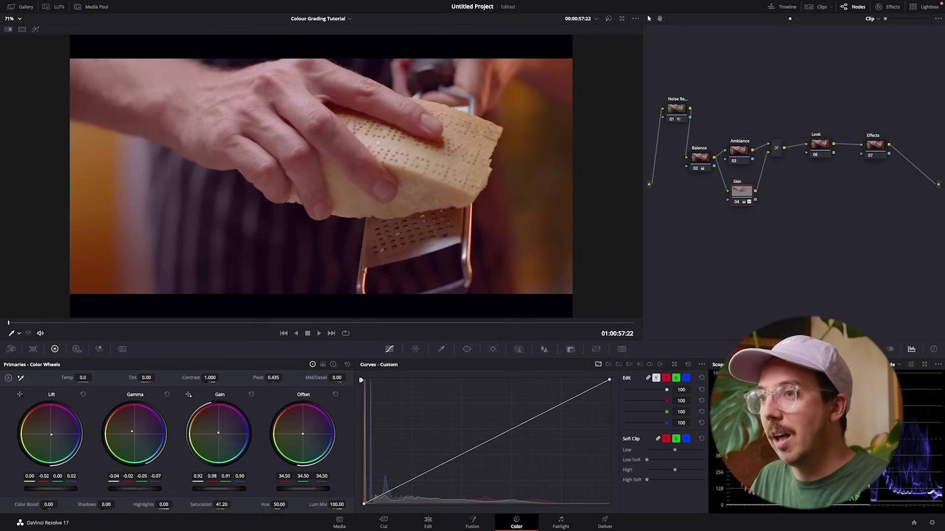
Step: Compare the shot with the Skin node disabled and re-enabled, and save the project
{"action": "right_click", "coordinate": [741, 196]}
{"action": "left_click", "coordinate": [783, 223]}
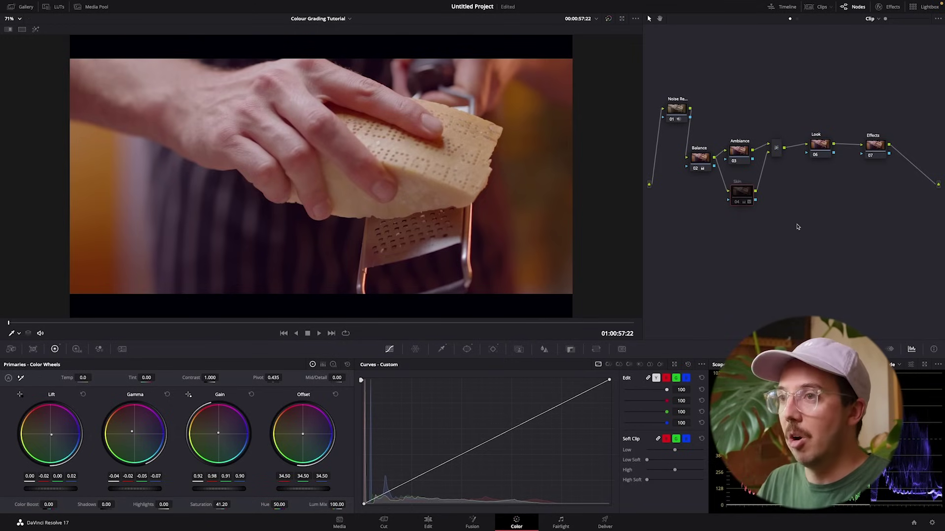
{"action": "key", "text": "ctrl+d"}
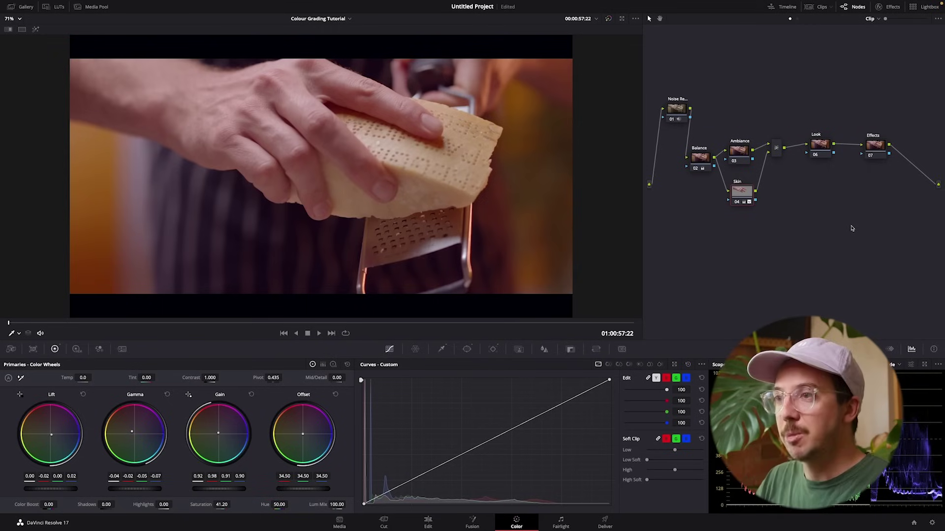
{"action": "key", "text": "ctrl+s"}
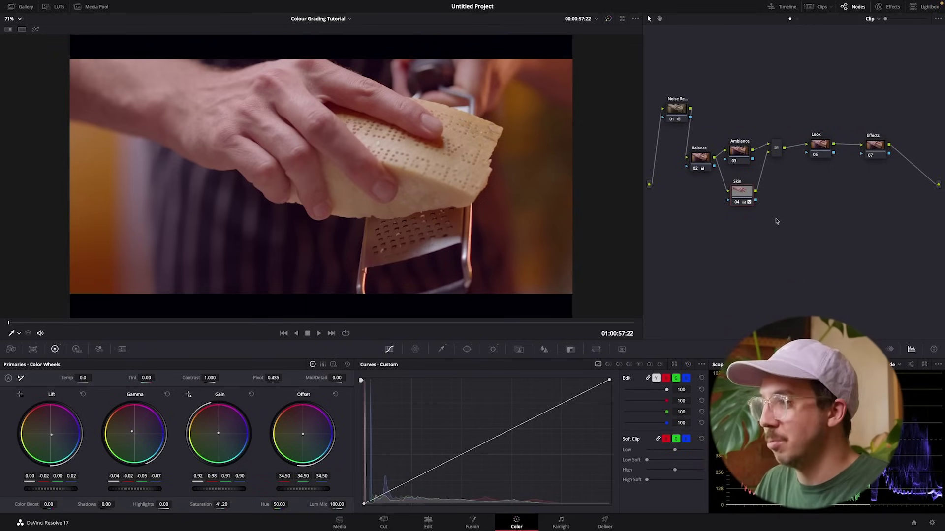
Step: Set the Skin node's midtone detail to -20 and play through the clip to check the skin grade
{"action": "left_click", "coordinate": [741, 190]}
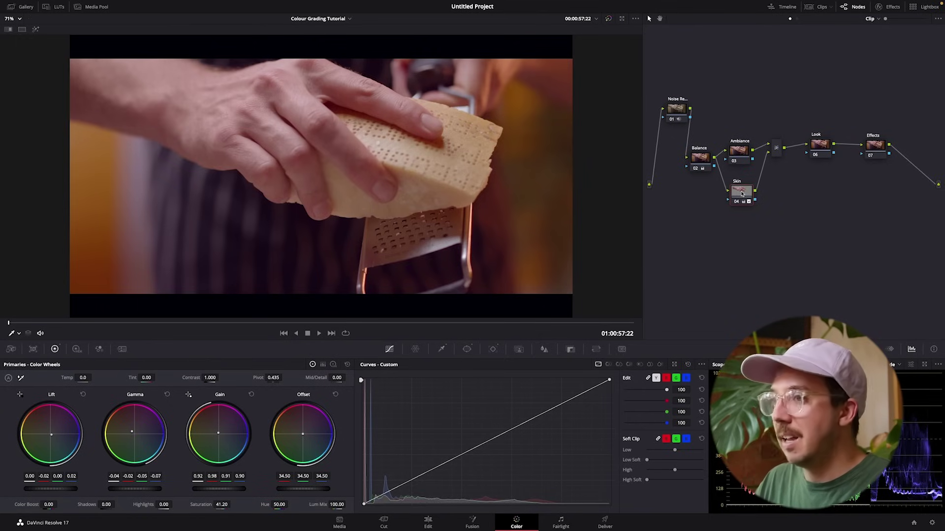
{"action": "mouse_move", "coordinate": [742, 193]}
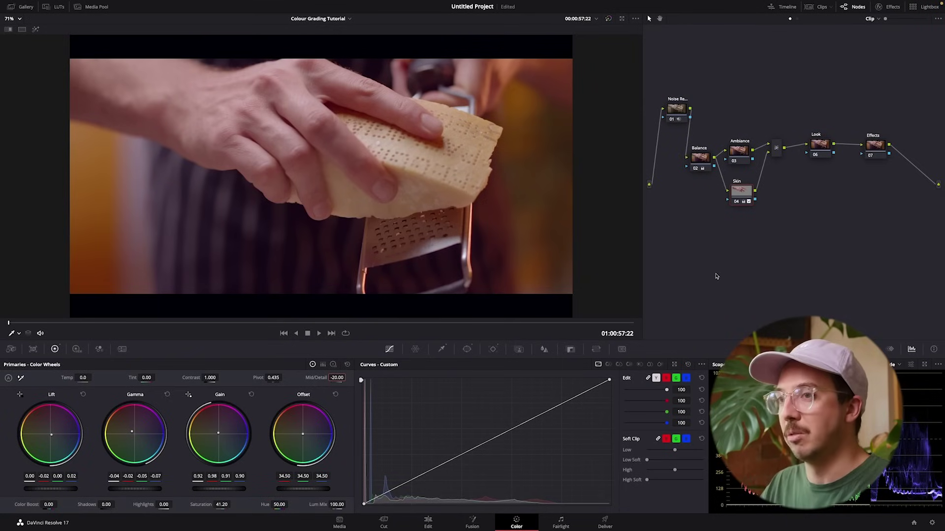
{"action": "left_click", "coordinate": [319, 333]}
{"action": "left_click", "coordinate": [295, 334]}
{"action": "left_click", "coordinate": [130, 324]}
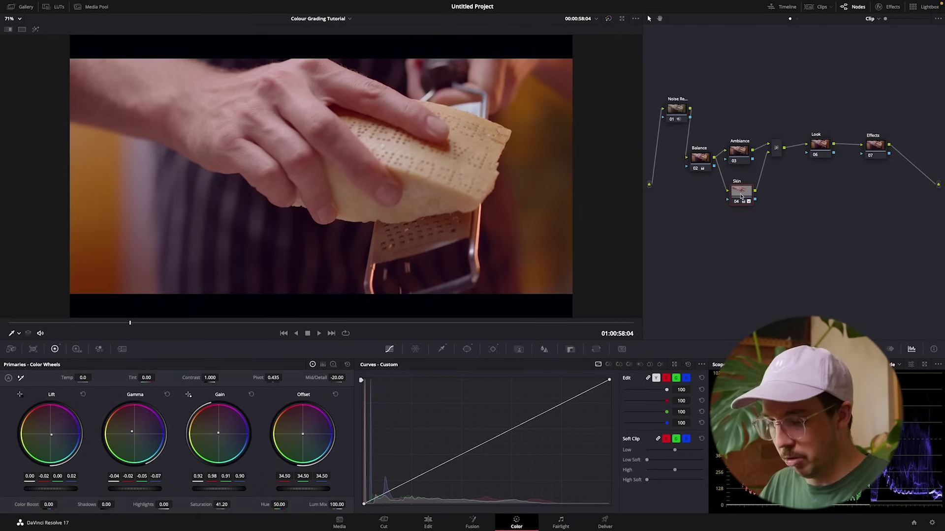
Step: Compare the shot with the Skin node disabled and re-enabled at different frames, and return to the clip's first frame
{"action": "key", "text": "ctrl+d"}
{"action": "left_click_drag", "start_coordinate": [226, 325], "coordinate": [113, 324]}
{"action": "key", "text": "ctrl+d"}
{"action": "key", "text": "ctrl+d"}
{"action": "key", "text": "ctrl+d"}
{"action": "key", "text": "Home"}
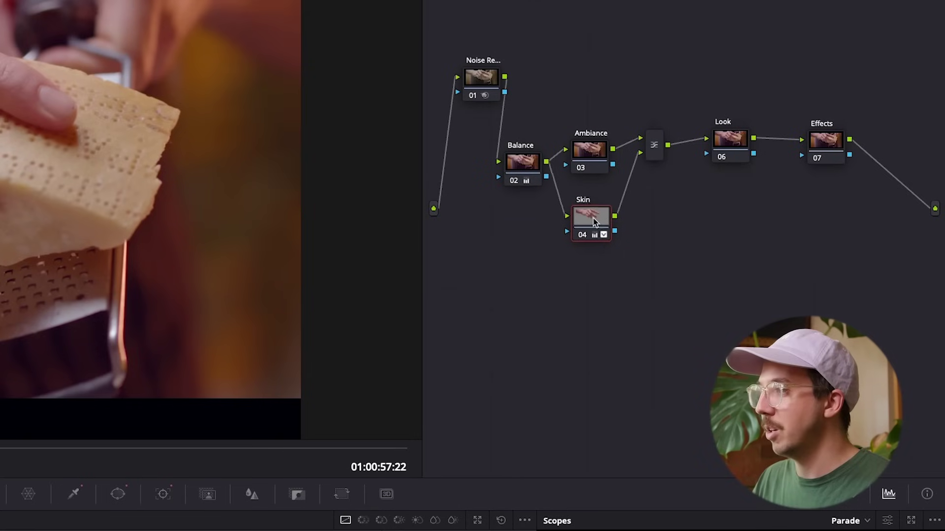
Step: Add a parallel node alongside the Skin node, arrange it between Ambiance and Skin, and label it Cheese
{"action": "left_click_drag", "start_coordinate": [594, 223], "coordinate": [593, 227]}
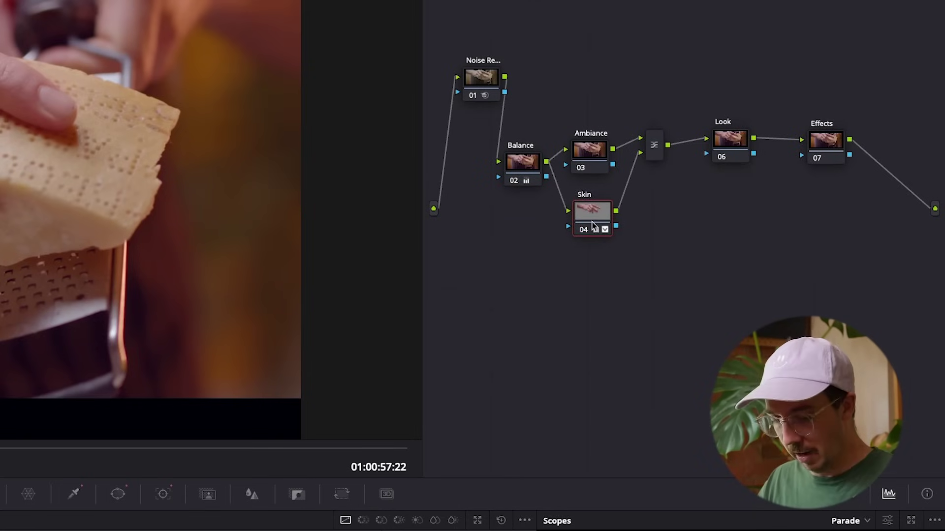
{"action": "mouse_move", "coordinate": [594, 226]}
{"action": "key", "text": "alt+p"}
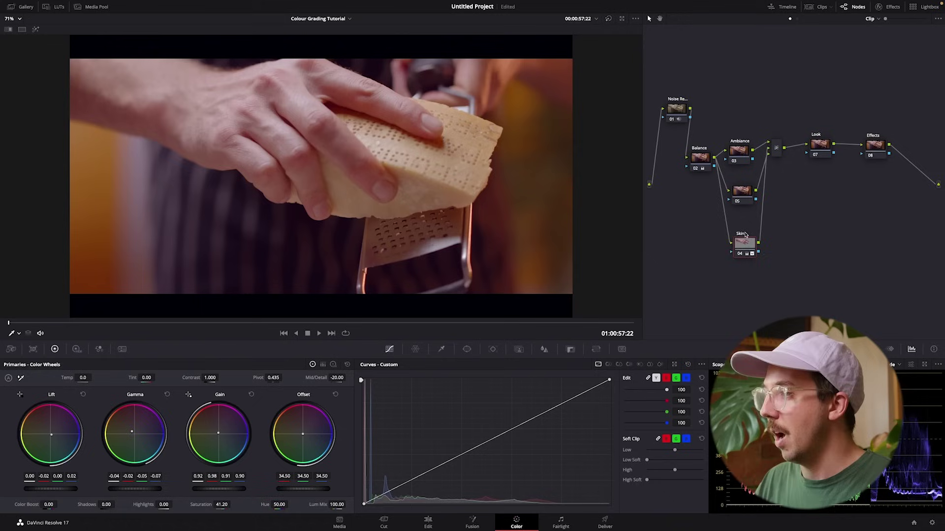
{"action": "left_click_drag", "start_coordinate": [743, 244], "coordinate": [739, 232]}
{"action": "left_click_drag", "start_coordinate": [743, 201], "coordinate": [744, 230]}
{"action": "left_click", "coordinate": [737, 199]}
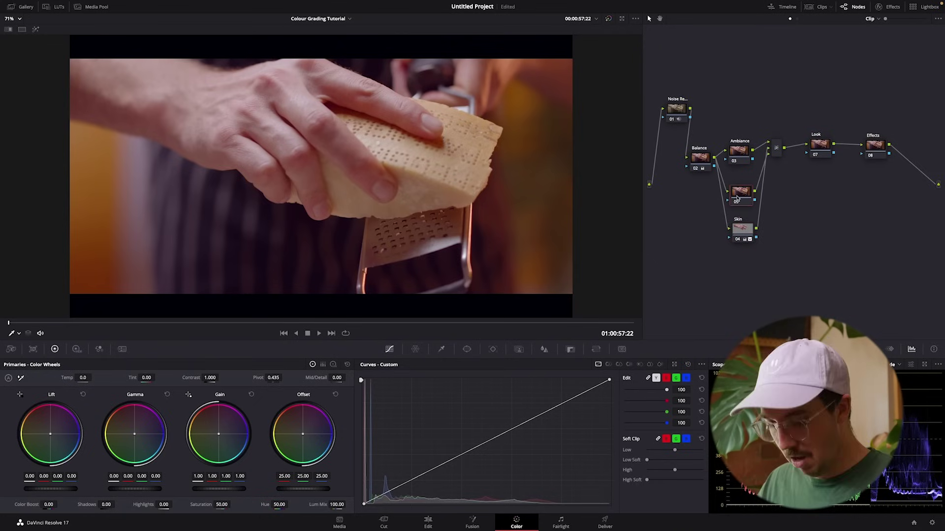
{"action": "type", "text": "Cheese"}
{"action": "key", "text": "Return"}
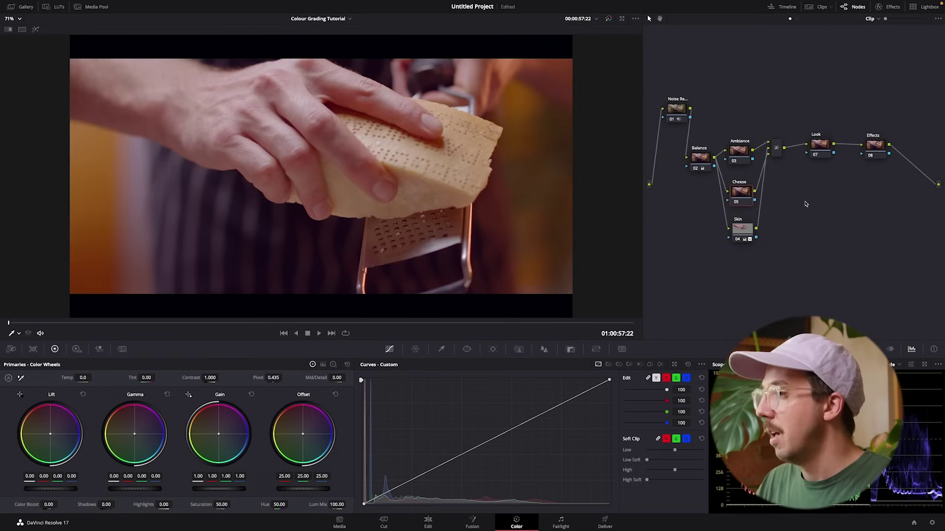
Step: Qualify the cheese's colour on the Cheese node with the selection highlighted, and set the matte's blur radius to 43.7
{"action": "left_click", "coordinate": [442, 350]}
{"action": "mouse_move", "coordinate": [368, 133]}
{"action": "left_mouse_down"}
{"action": "mouse_move", "coordinate": [444, 163]}
{"action": "mouse_move", "coordinate": [443, 171]}
{"action": "mouse_move", "coordinate": [408, 151]}
{"action": "left_mouse_up"}
{"action": "left_click", "coordinate": [35, 30]}
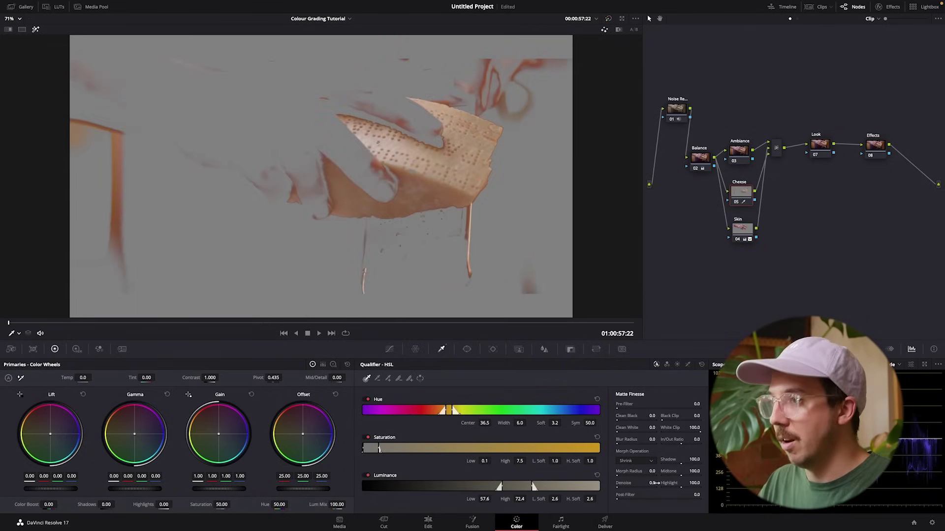
{"action": "left_click_drag", "start_coordinate": [625, 443], "coordinate": [661, 442]}
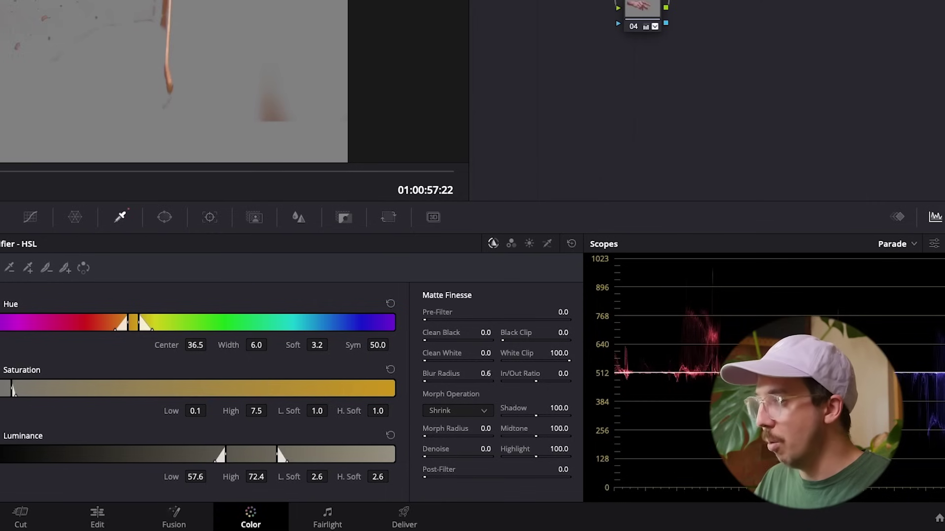
{"action": "left_click_drag", "start_coordinate": [502, 379], "coordinate": [505, 379]}
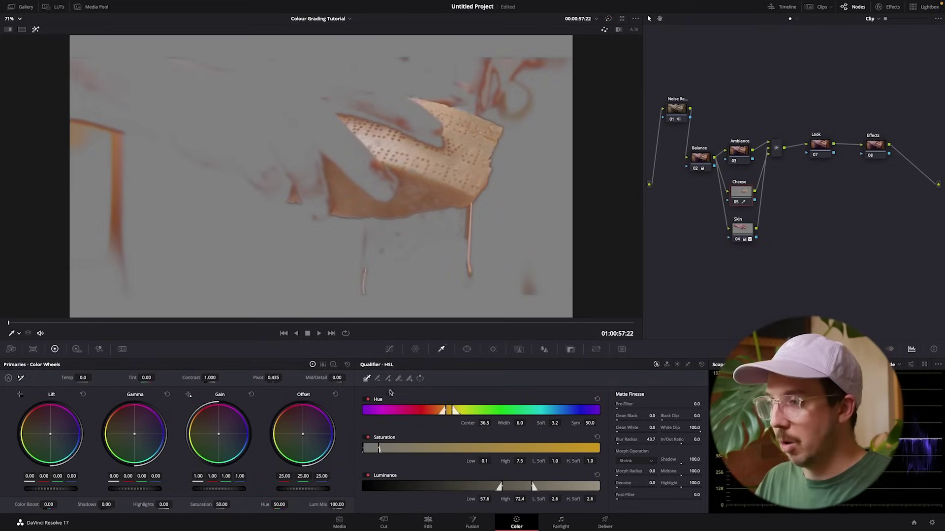
Step: Draw a closed curve window loosely around the cheese and the fingers holding it
{"action": "left_click", "coordinate": [465, 349]}
{"action": "left_click", "coordinate": [371, 456]}
{"action": "left_click", "coordinate": [249, 195]}
{"action": "left_click", "coordinate": [297, 222]}
{"action": "left_click", "coordinate": [368, 227]}
{"action": "left_click", "coordinate": [438, 217]}
{"action": "left_click", "coordinate": [478, 207]}
{"action": "left_click", "coordinate": [500, 160]}
{"action": "left_click", "coordinate": [509, 122]}
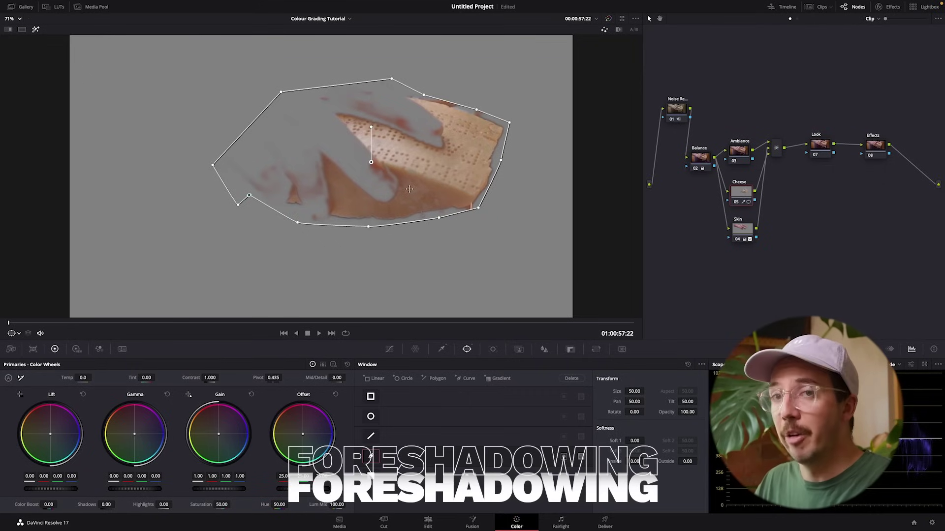
Step: Track the Cheese node's window through the clip and turn off the selection highlight
{"action": "left_click", "coordinate": [493, 350]}
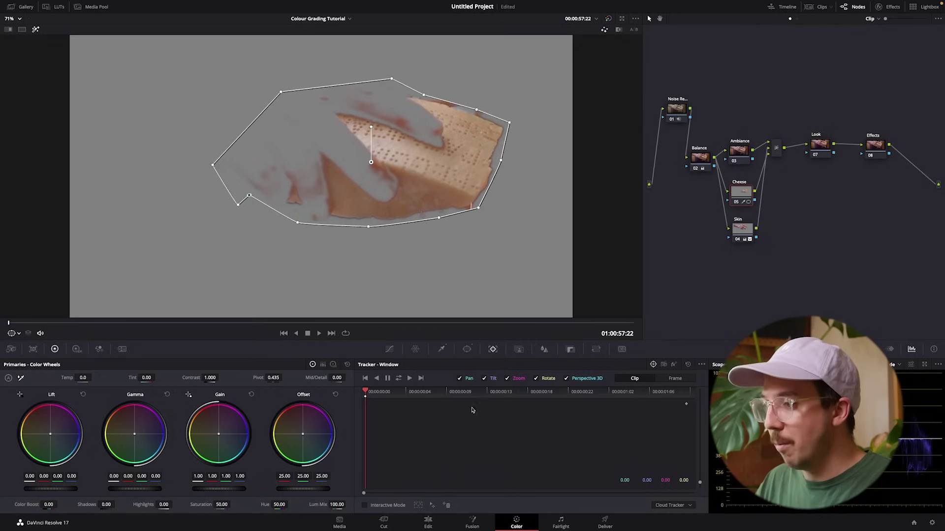
{"action": "left_click", "coordinate": [400, 379]}
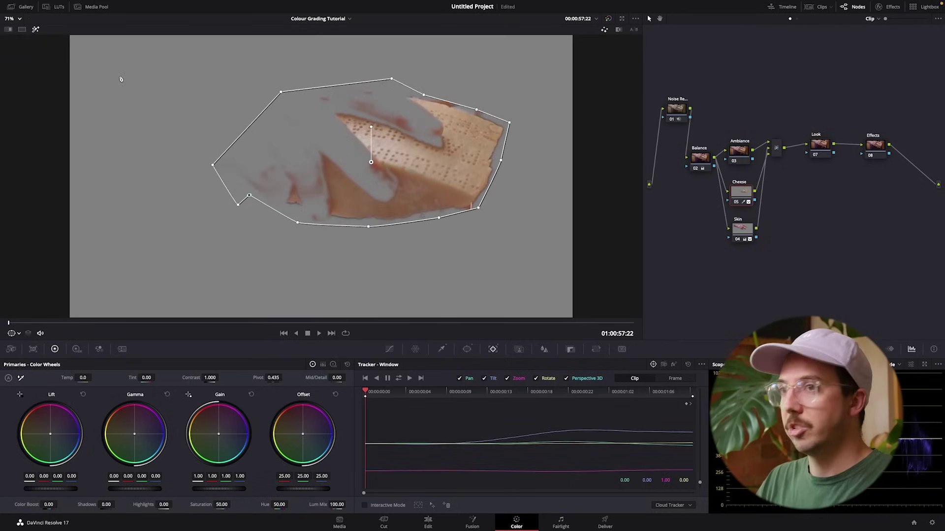
{"action": "left_click", "coordinate": [36, 30]}
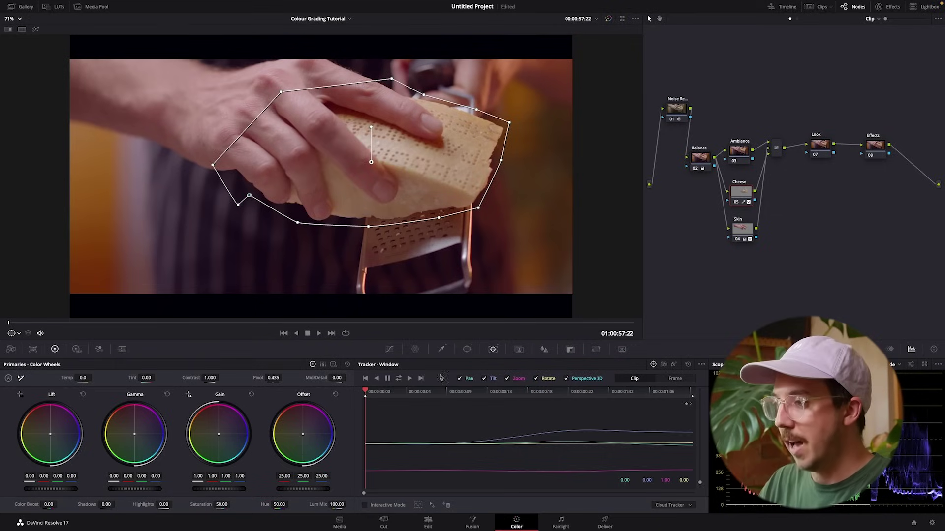
Step: Warm the Cheese node's gamma and gain, shift its lift slightly towards blue, and set saturation to 41.80
{"action": "left_click", "coordinate": [389, 349]}
{"action": "left_click_drag", "start_coordinate": [741, 192], "coordinate": [745, 189]}
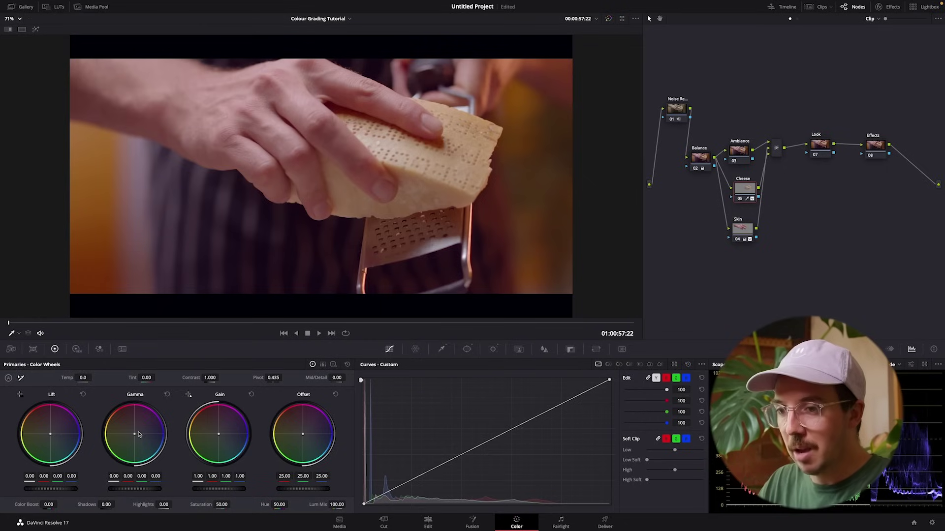
{"action": "left_click_drag", "start_coordinate": [134, 434], "coordinate": [130, 433]}
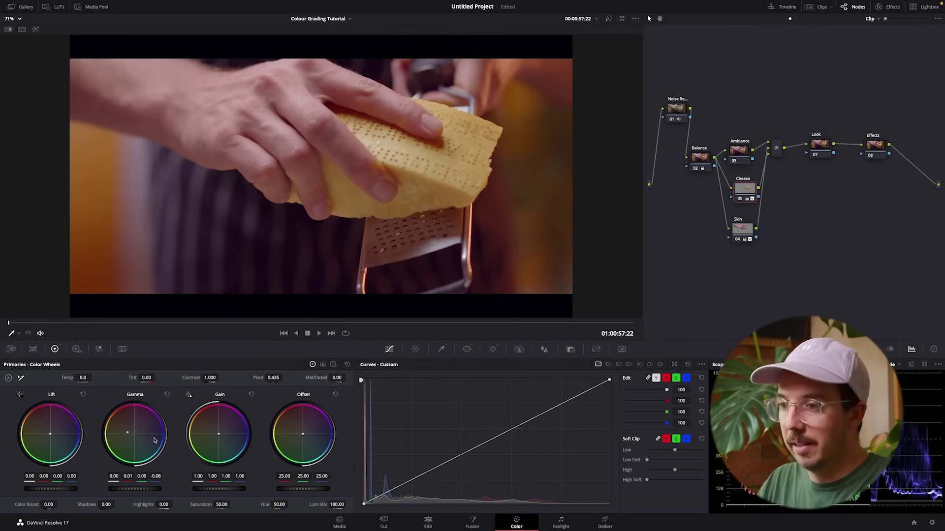
{"action": "left_click_drag", "start_coordinate": [219, 434], "coordinate": [217, 432]}
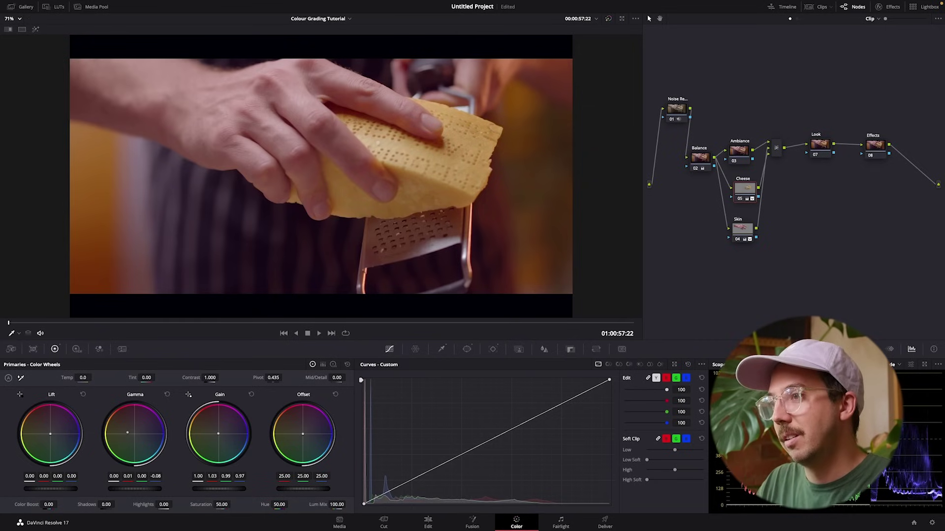
{"action": "left_click_drag", "start_coordinate": [51, 435], "coordinate": [52, 435]}
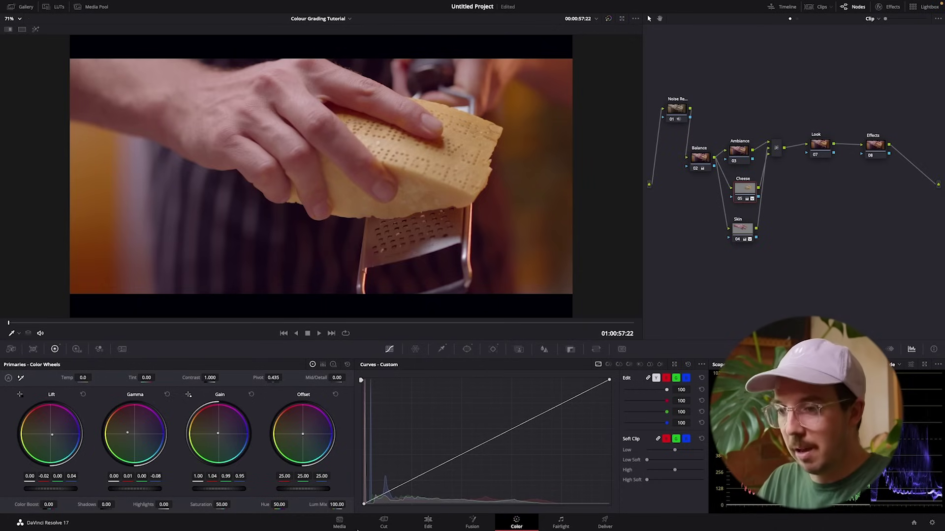
{"action": "left_click_drag", "start_coordinate": [222, 504], "coordinate": [212, 504]}
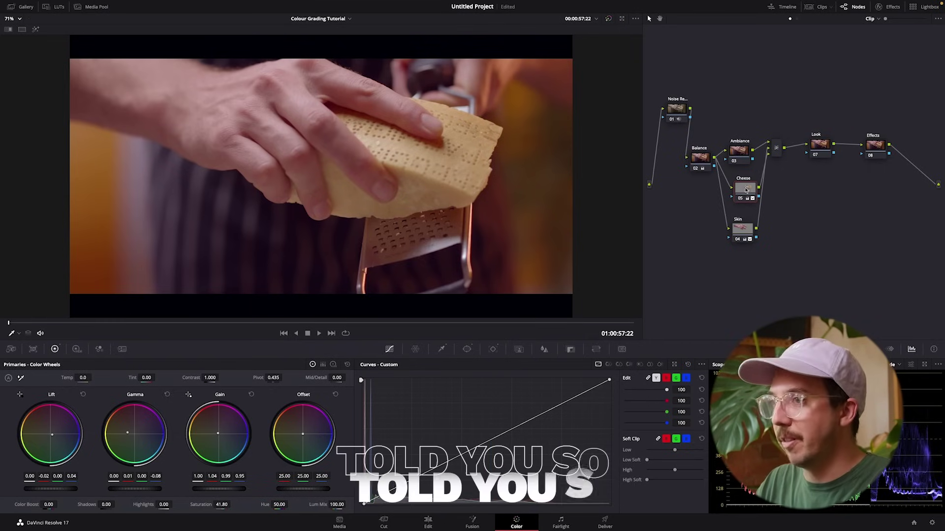
Step: With the selection highlighted, reshape the Cheese window to hug the cheese's edges and exclude the fingers, with slightly softened edges
{"action": "key", "text": "shift+h"}
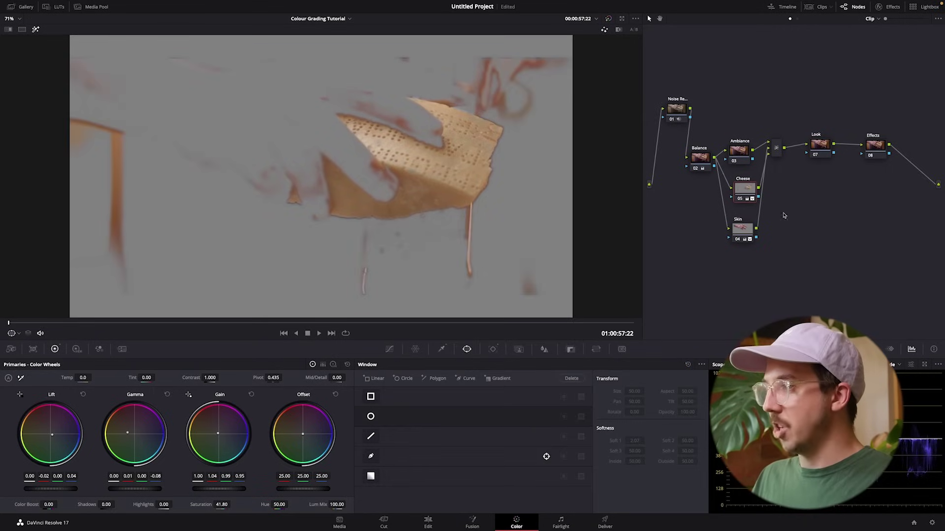
{"action": "left_click_drag", "start_coordinate": [756, 195], "coordinate": [753, 196]}
{"action": "left_click", "coordinate": [371, 456]}
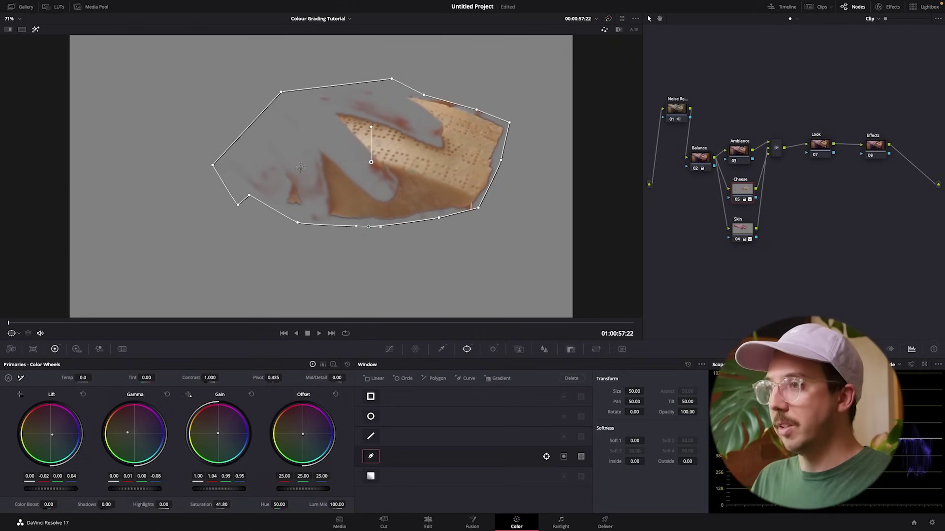
{"action": "left_click", "coordinate": [411, 91]}
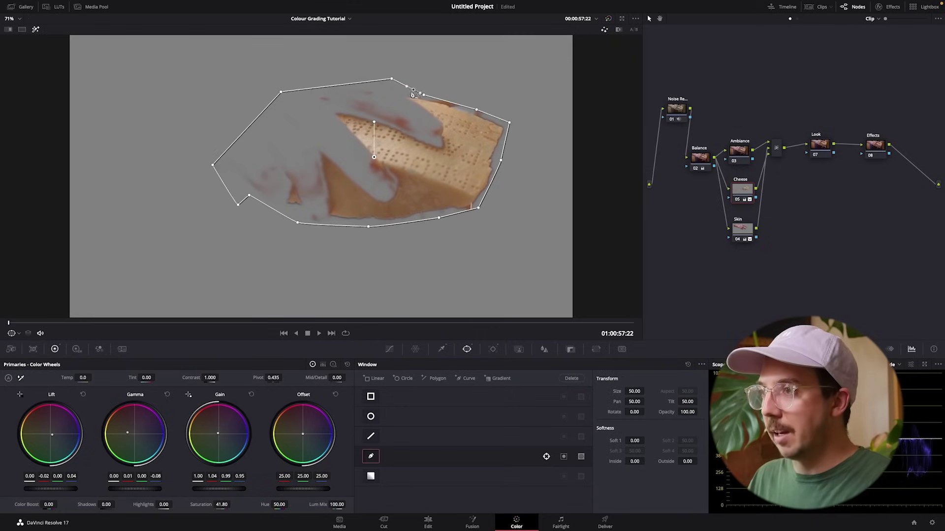
{"action": "left_click_drag", "start_coordinate": [410, 92], "coordinate": [424, 115]}
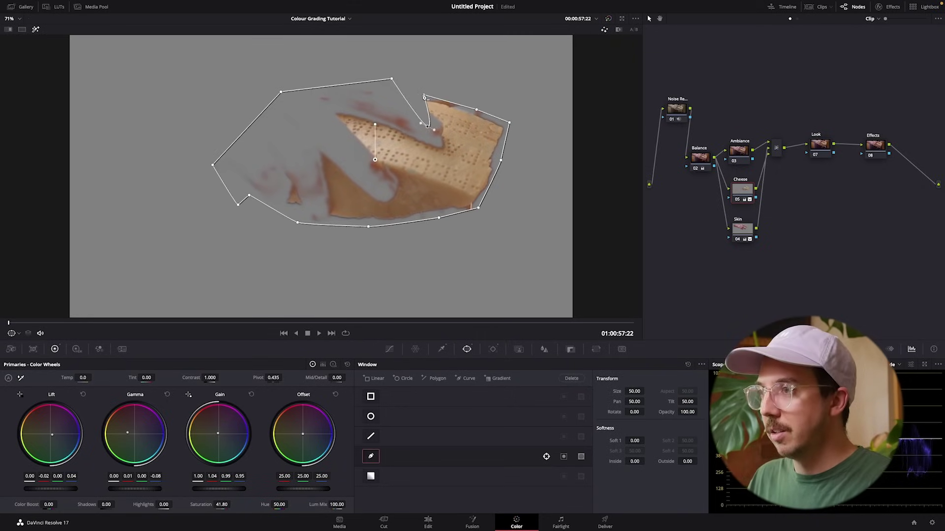
{"action": "left_click_drag", "start_coordinate": [391, 78], "coordinate": [445, 151]}
{"action": "left_click", "coordinate": [335, 112]}
{"action": "mouse_move", "coordinate": [280, 92]}
{"action": "left_mouse_down"}
{"action": "mouse_move", "coordinate": [275, 115]}
{"action": "mouse_move", "coordinate": [367, 193]}
{"action": "left_mouse_up"}
{"action": "left_click_drag", "start_coordinate": [275, 115], "coordinate": [314, 145]}
{"action": "left_click_drag", "start_coordinate": [327, 185], "coordinate": [278, 168]}
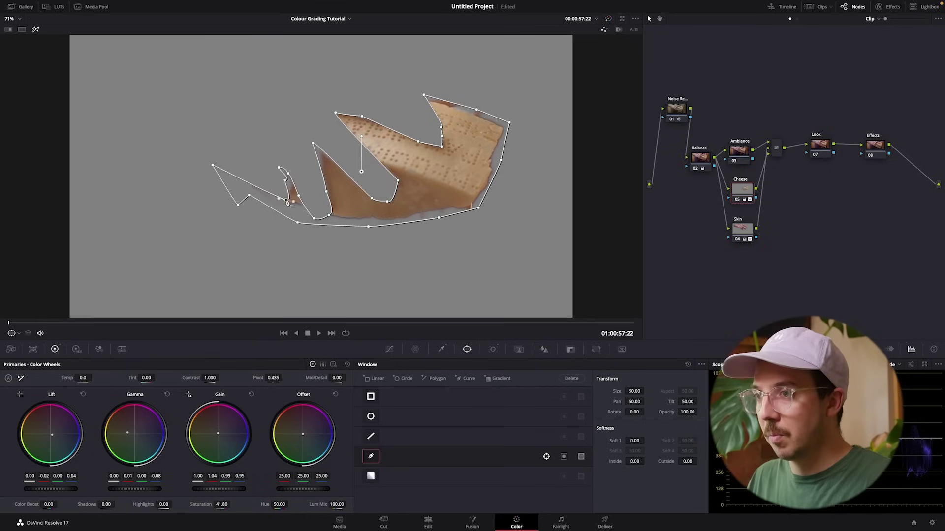
{"action": "left_click_drag", "start_coordinate": [213, 164], "coordinate": [225, 186]}
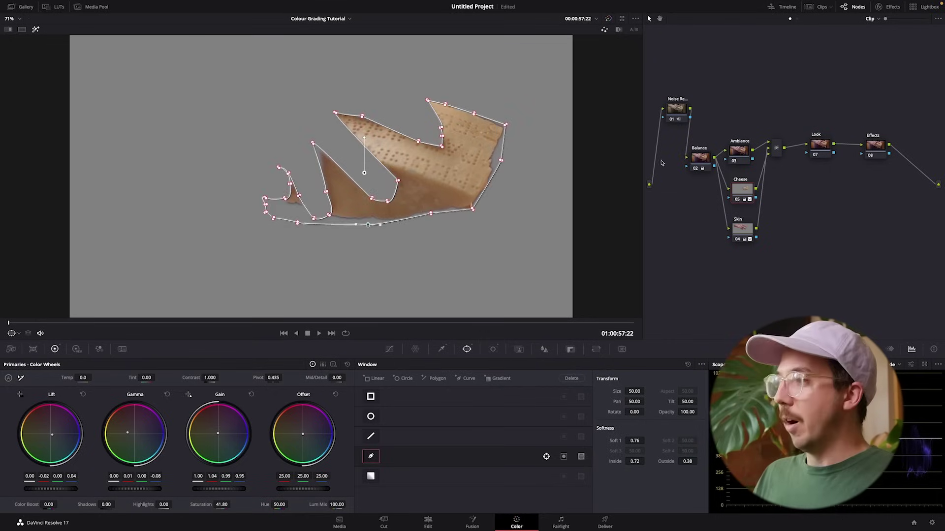
Step: Track the reshaped Cheese window through the clip again and turn off the highlight
{"action": "left_click", "coordinate": [493, 349]}
{"action": "left_click", "coordinate": [399, 378]}
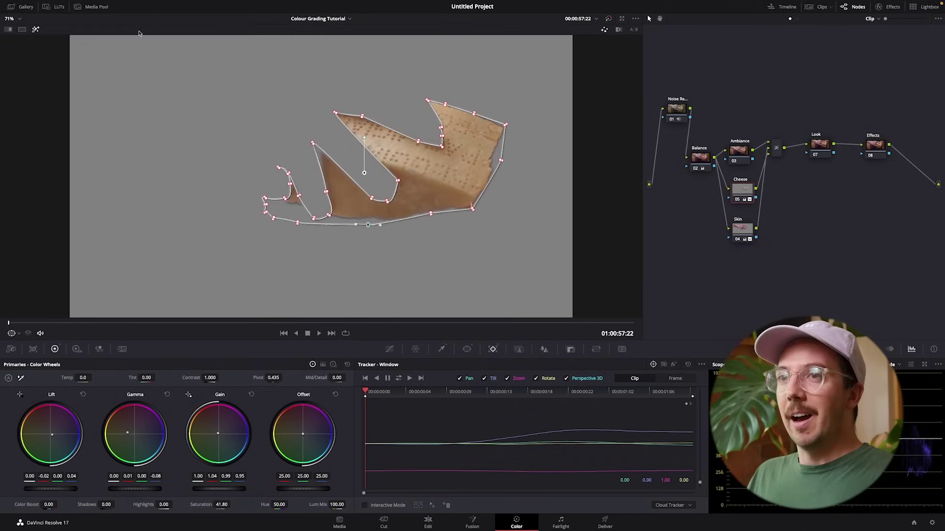
{"action": "key", "text": "shift+h"}
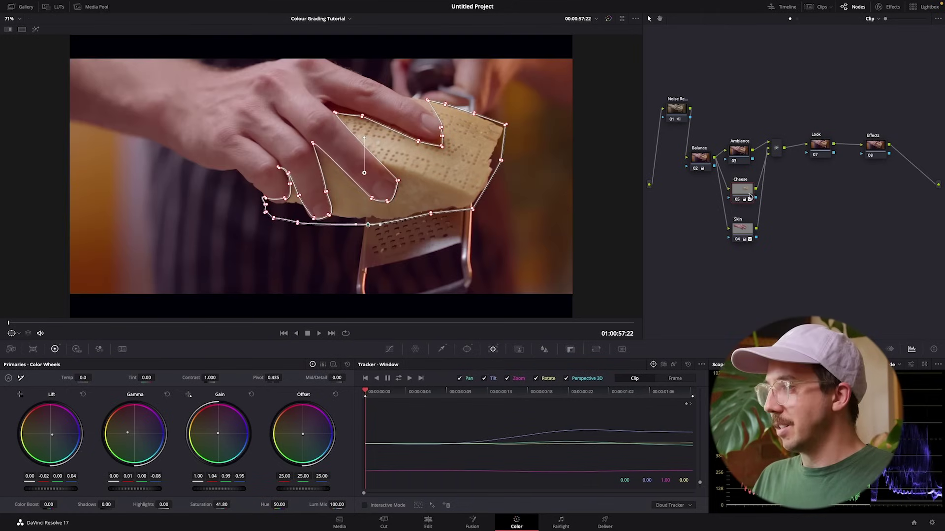
{"action": "left_click", "coordinate": [390, 349]}
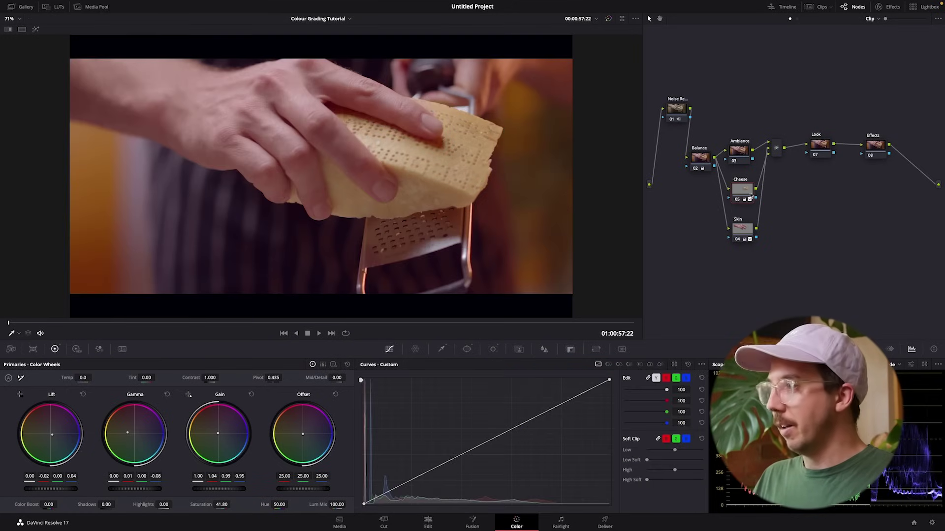
Step: Compare the shot with the Cheese node disabled and re-enabled
{"action": "key", "text": "ctrl+d"}
{"action": "key", "text": "ctrl+d"}
{"action": "key", "text": "ctrl+d"}
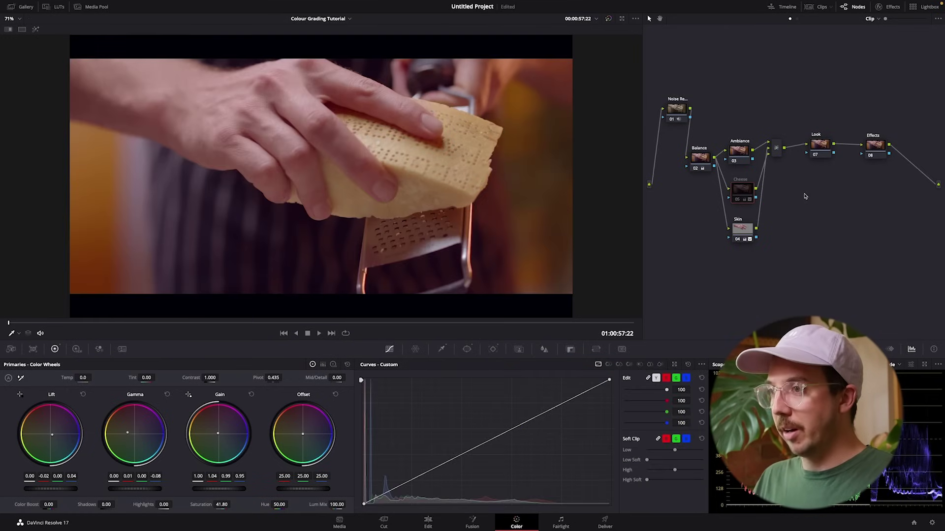
{"action": "key", "text": "ctrl+d"}
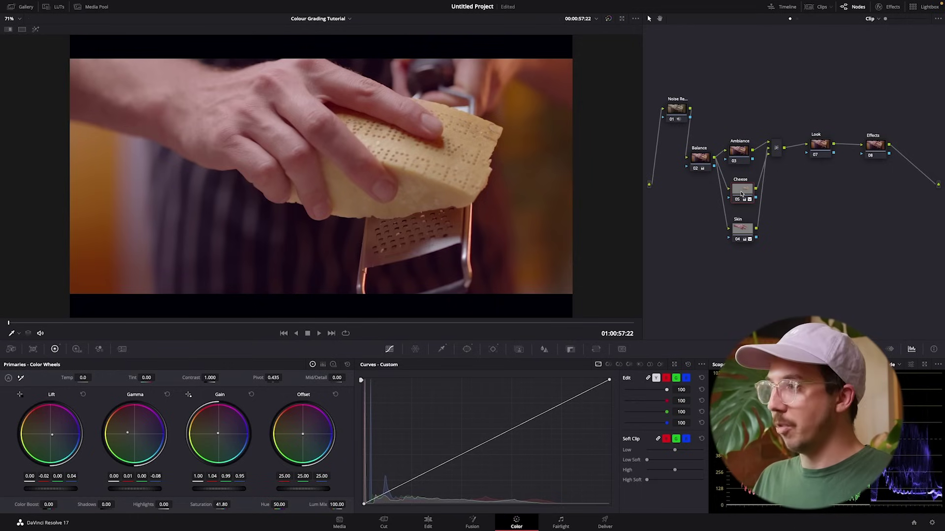
Step: Set the Cheese node's saturation to 50 and toggle the node off and on to judge the change
{"action": "left_click", "coordinate": [223, 505]}
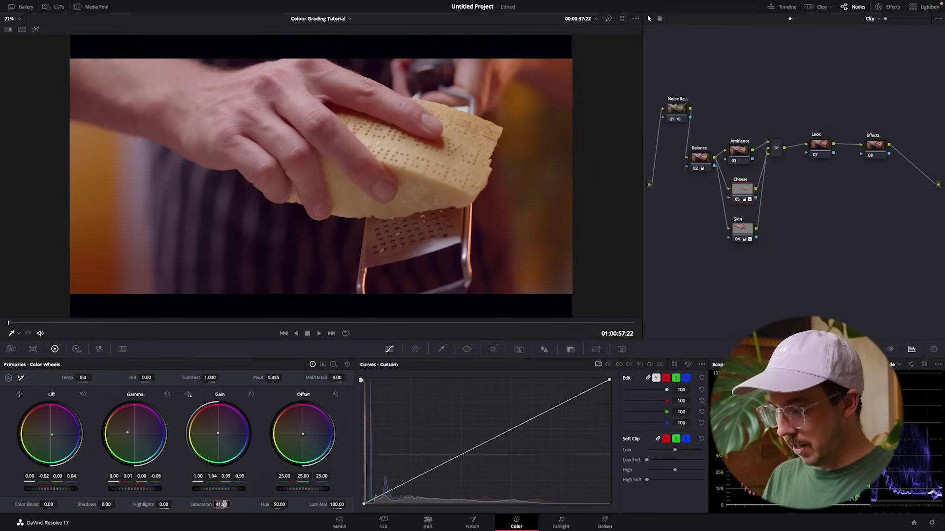
{"action": "type", "text": "50"}
{"action": "key", "text": "Return"}
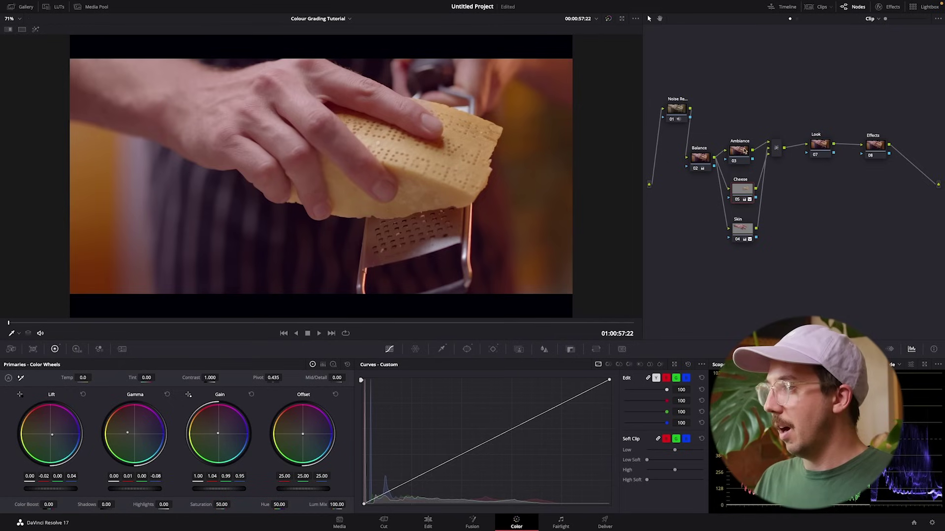
{"action": "key", "text": "ctrl+d"}
{"action": "key", "text": "ctrl+d"}
{"action": "key", "text": "ctrl+d"}
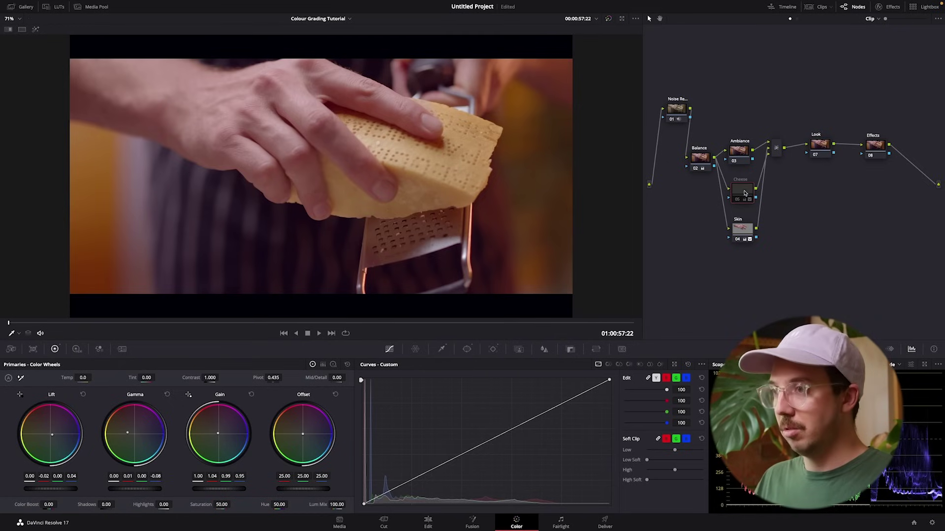
{"action": "key", "text": "ctrl+d"}
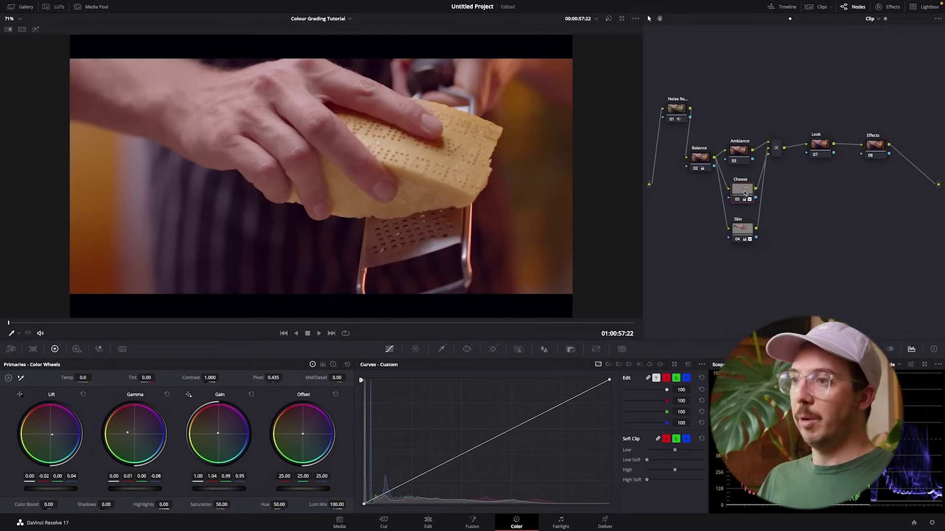
Step: Nudge the Skin and Cheese nodes into line, and lower the Ambiance node's lift to -0.04
{"action": "left_click_drag", "start_coordinate": [744, 231], "coordinate": [740, 230]}
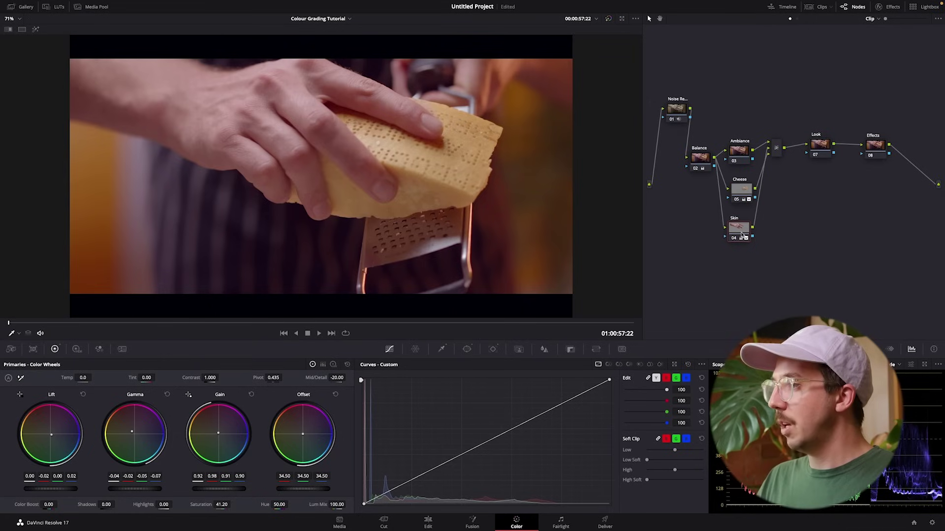
{"action": "left_click_drag", "start_coordinate": [743, 193], "coordinate": [738, 189]}
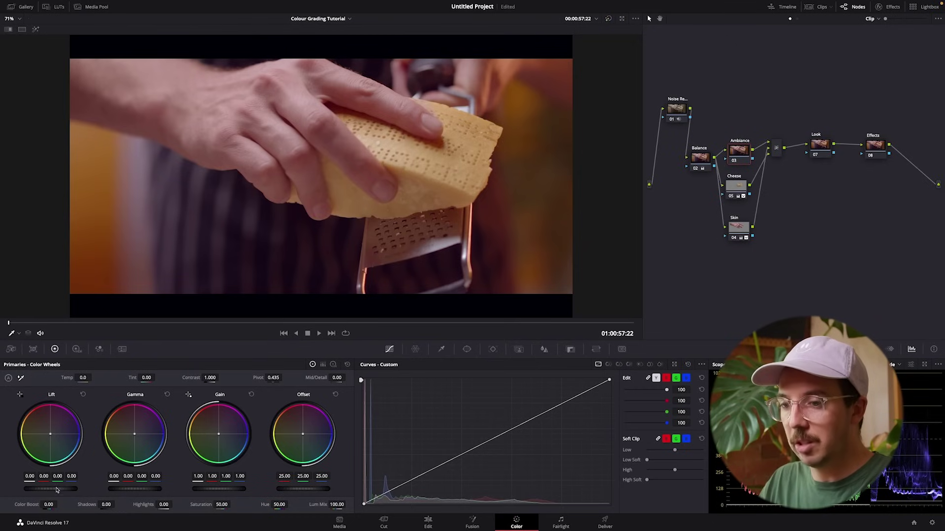
{"action": "left_click_drag", "start_coordinate": [50, 488], "coordinate": [45, 489]}
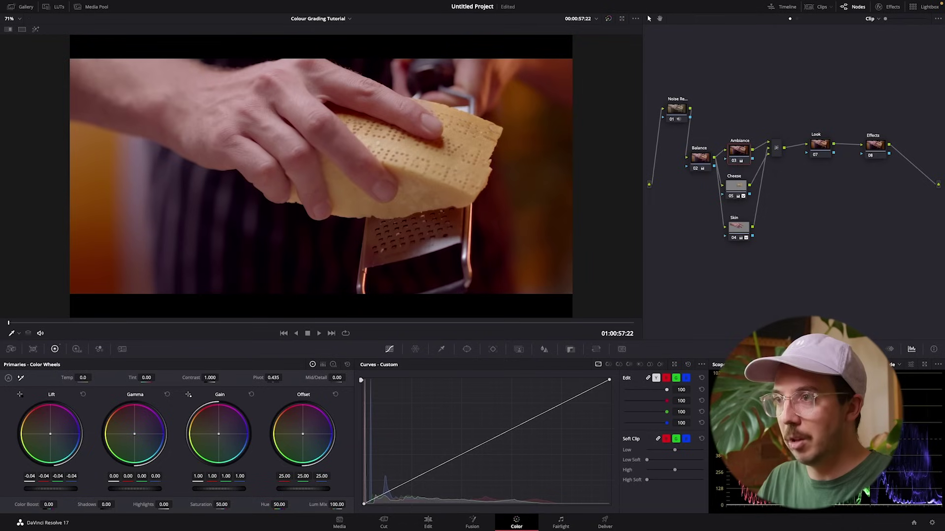
Step: Set the Ambiance node's lift to -0.03, gain to 0.97 and saturation to 30
{"action": "left_click_drag", "start_coordinate": [158, 482], "coordinate": [161, 482]}
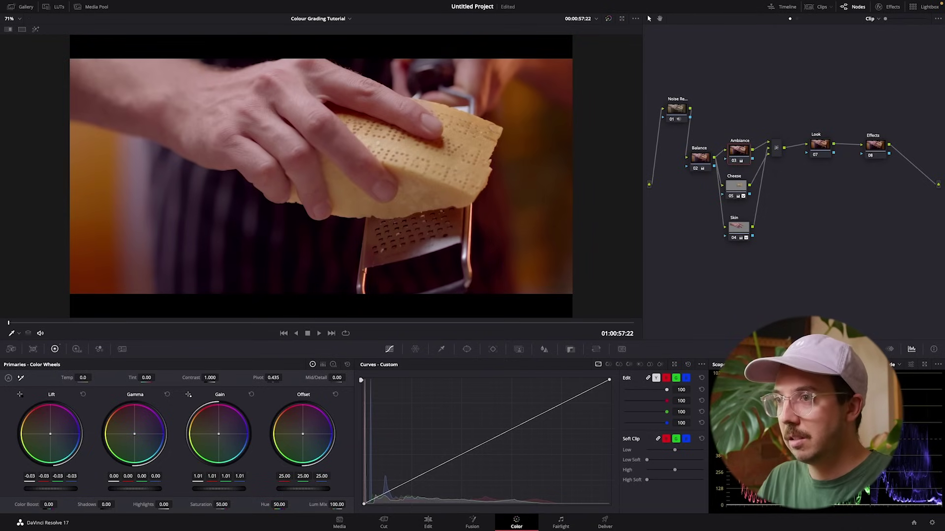
{"action": "left_click_drag", "start_coordinate": [219, 488], "coordinate": [217, 488]}
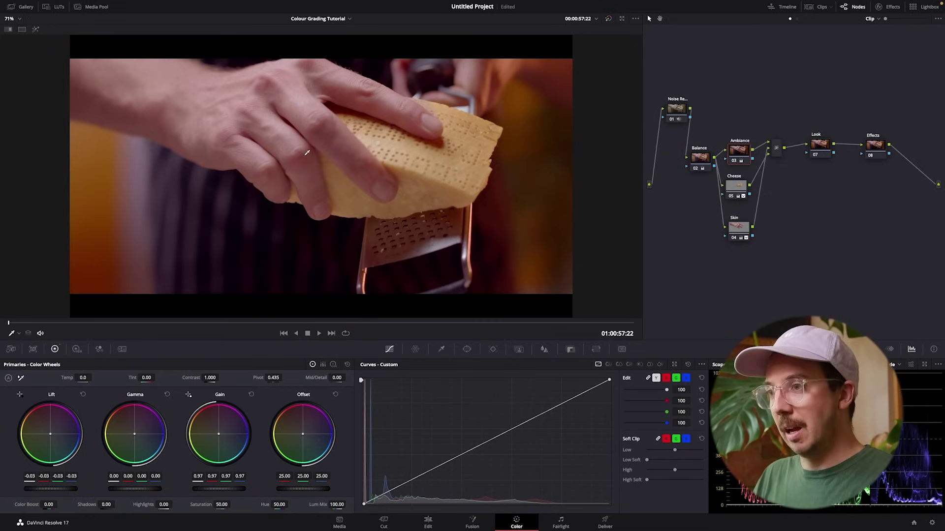
{"action": "left_click", "coordinate": [221, 505]}
{"action": "type", "text": "30"}
{"action": "key", "text": "Return"}
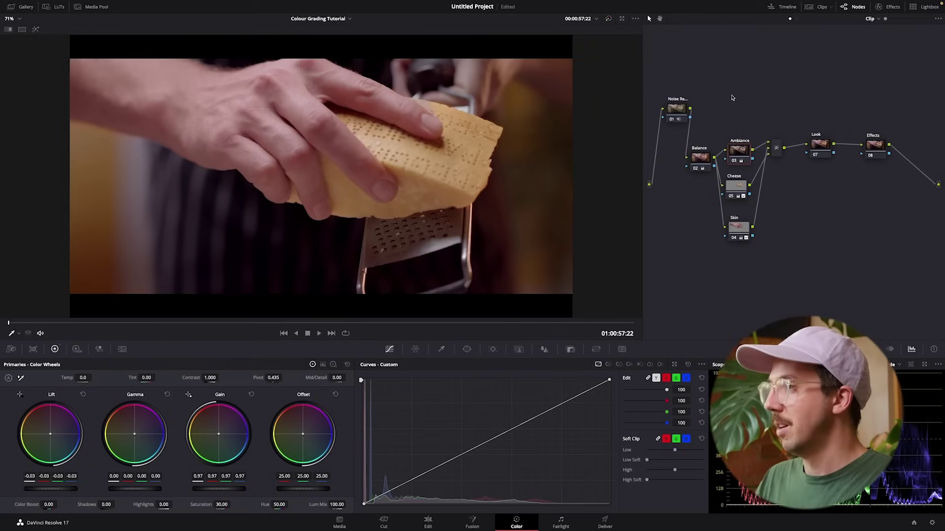
Step: Toggle the Ambiance, Cheese and Skin nodes off and on together to compare the shot with and without them
{"action": "left_click_drag", "start_coordinate": [734, 91], "coordinate": [738, 270]}
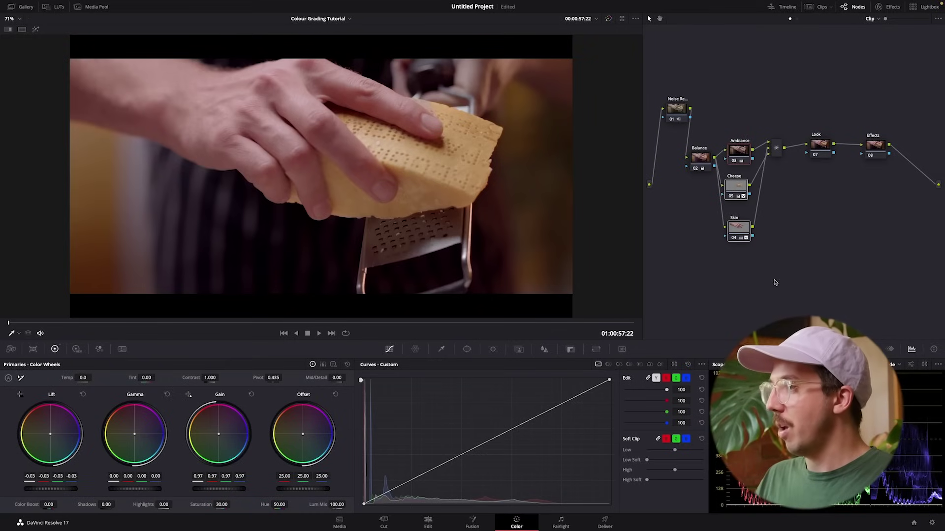
{"action": "key", "text": "ctrl+d"}
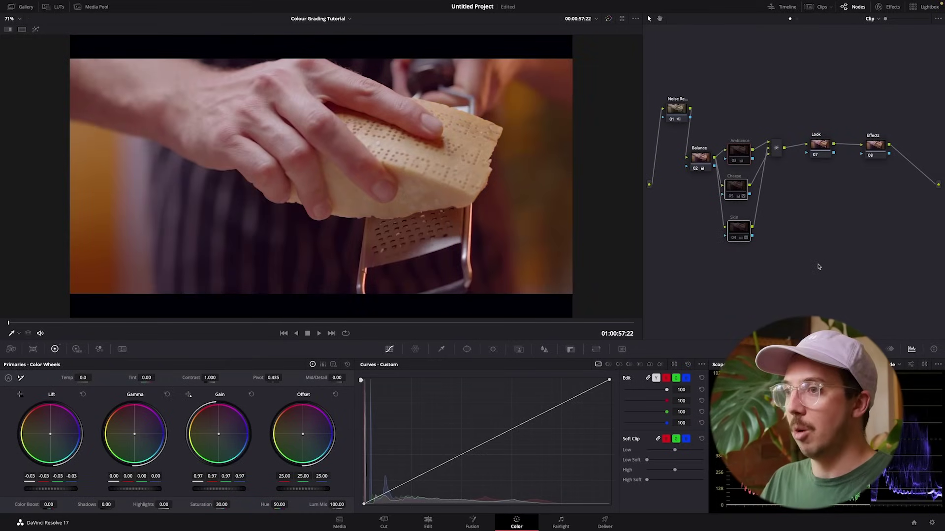
{"action": "key", "text": "ctrl+d"}
{"action": "key", "text": "ctrl+d"}
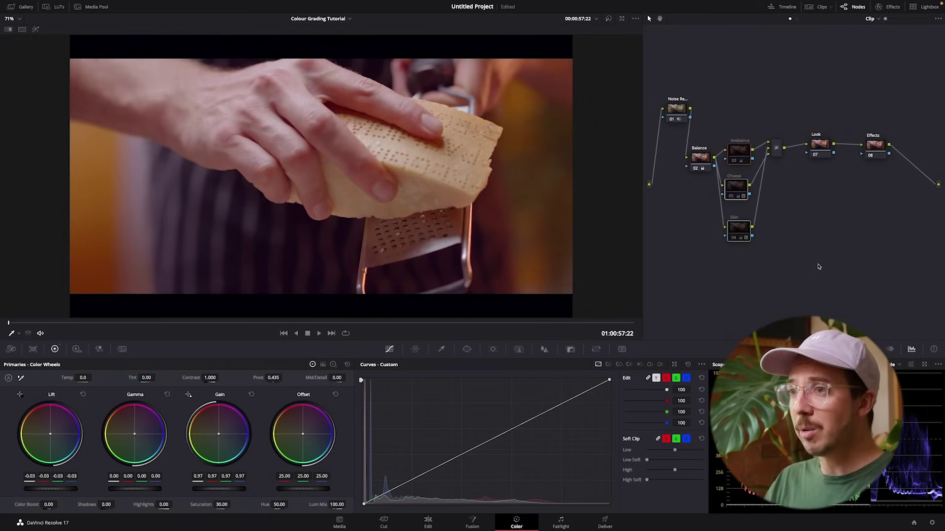
{"action": "key", "text": "ctrl+d"}
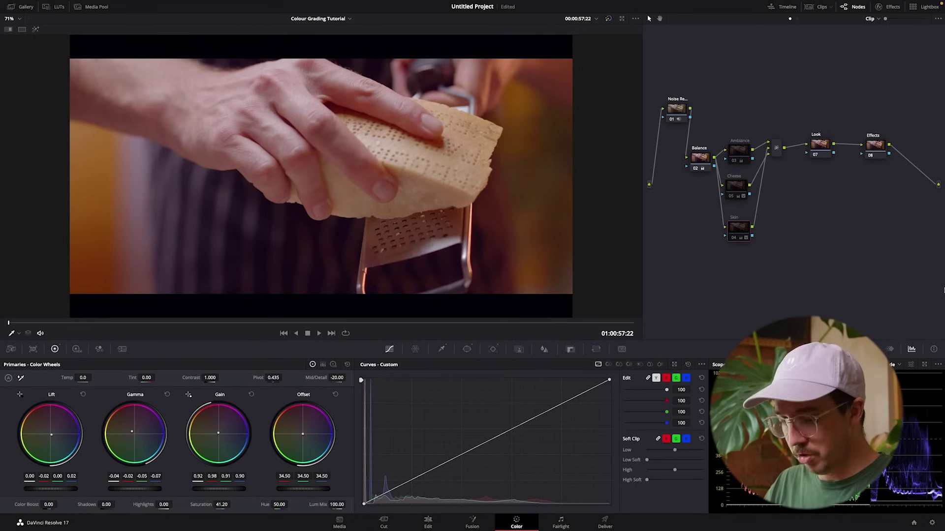
Step: Re-enable the Skin, Cheese and Ambiance nodes one by one to judge each node's contribution
{"action": "key", "text": "ctrl+d"}
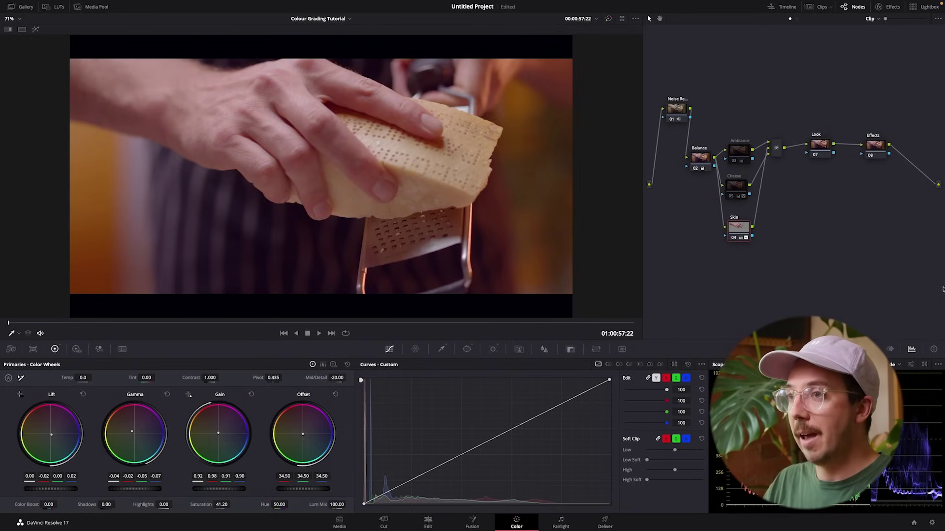
{"action": "left_click", "coordinate": [742, 188]}
{"action": "key", "text": "ctrl+d"}
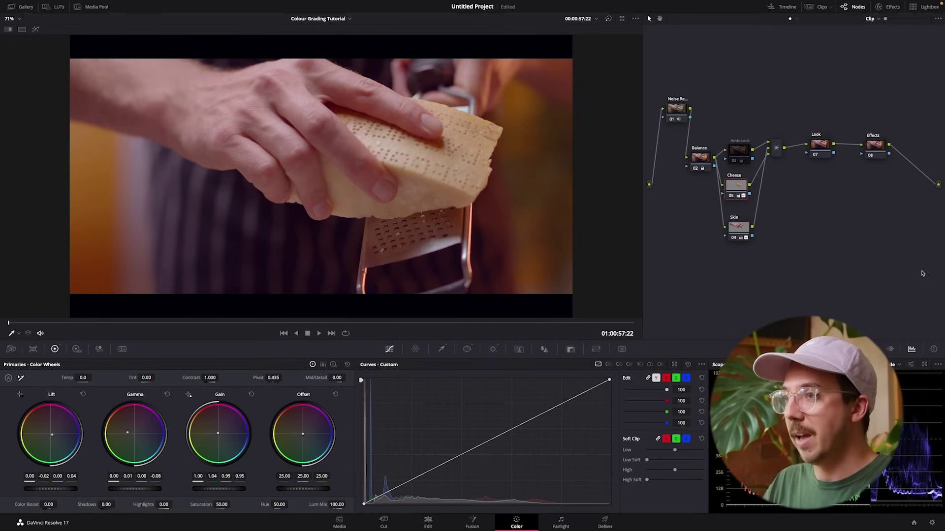
{"action": "left_click", "coordinate": [748, 151]}
{"action": "key", "text": "ctrl+d"}
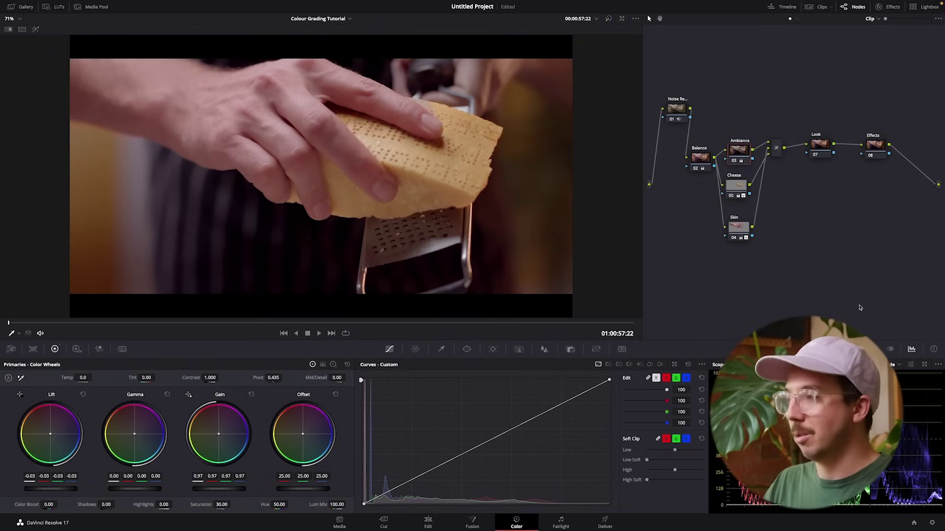
Step: Cool the Look node by setting its offset to 22.95 red, 27.16 green and 29.38 blue
{"action": "left_click_drag", "start_coordinate": [820, 144], "coordinate": [817, 147]}
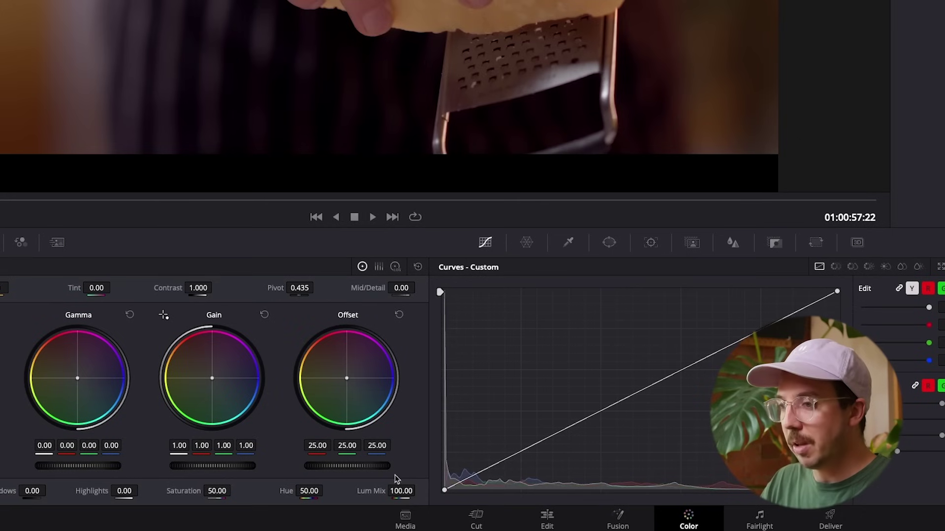
{"action": "left_click_drag", "start_coordinate": [347, 466], "coordinate": [367, 465]}
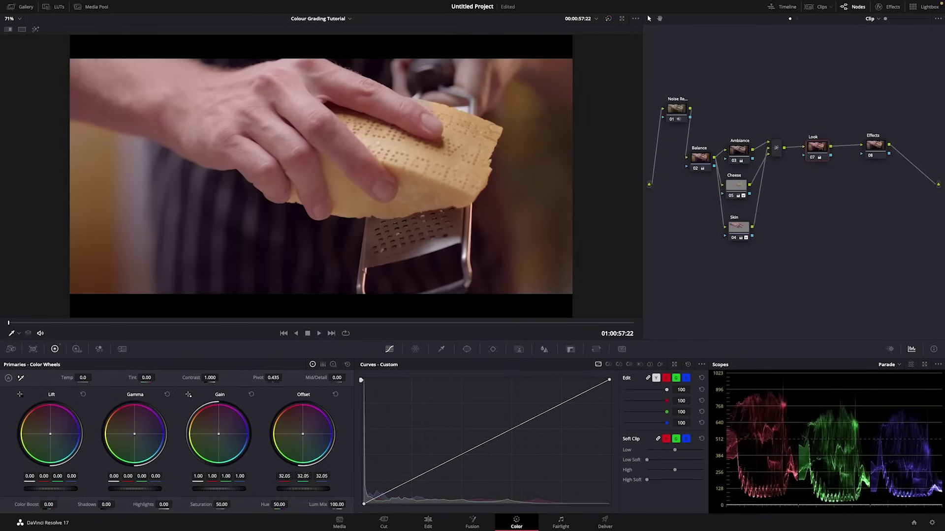
{"action": "mouse_move", "coordinate": [310, 489]}
{"action": "left_mouse_down"}
{"action": "mouse_move", "coordinate": [298, 489]}
{"action": "mouse_move", "coordinate": [306, 489]}
{"action": "left_mouse_up"}
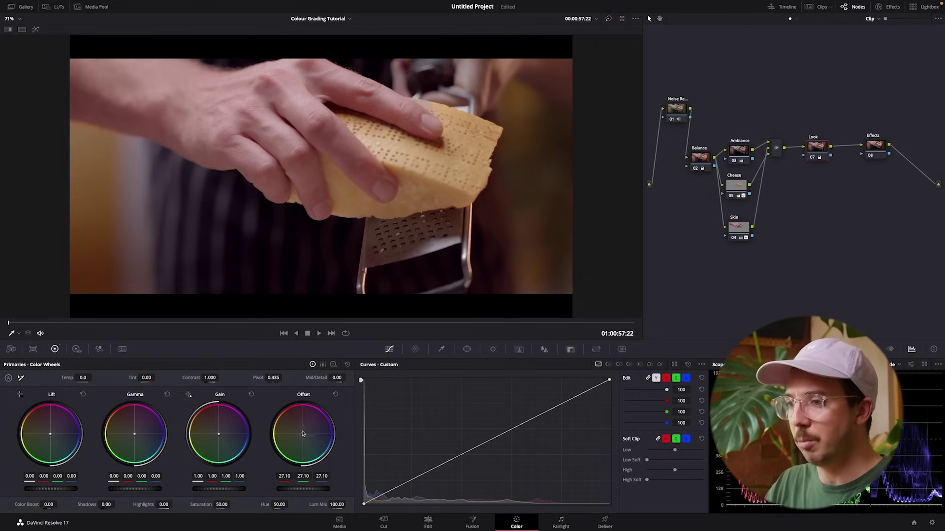
{"action": "left_click_drag", "start_coordinate": [303, 436], "coordinate": [303, 435]}
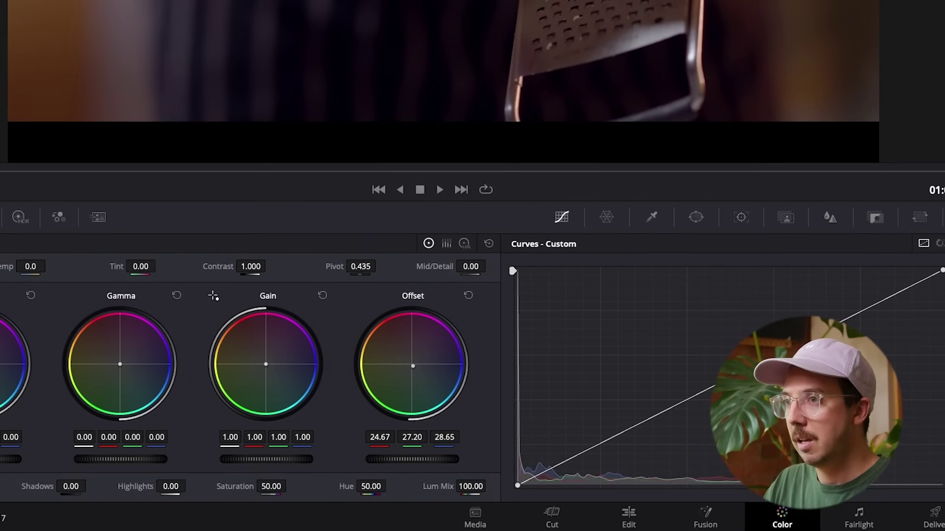
{"action": "left_click_drag", "start_coordinate": [413, 365], "coordinate": [414, 367]}
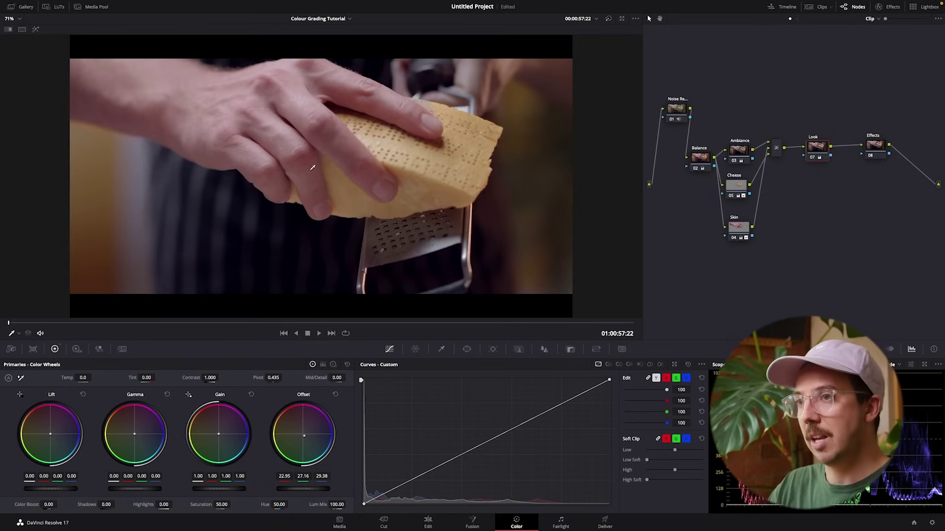
Step: Warm the Skin node's offset to 37.68 red, 33.14 green and 32.36 blue, and compare the shot with all grades bypassed
{"action": "left_click", "coordinate": [743, 229]}
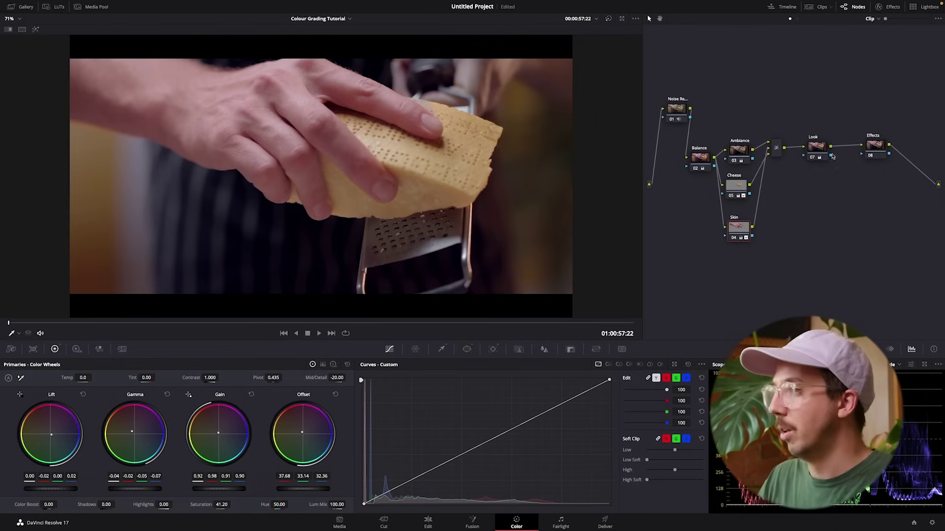
{"action": "left_click", "coordinate": [816, 146]}
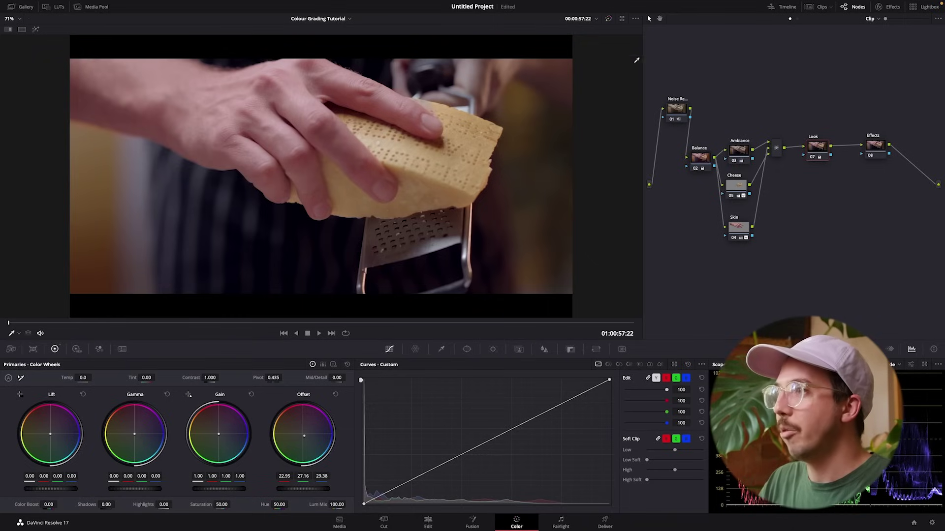
{"action": "left_click", "coordinate": [608, 18]}
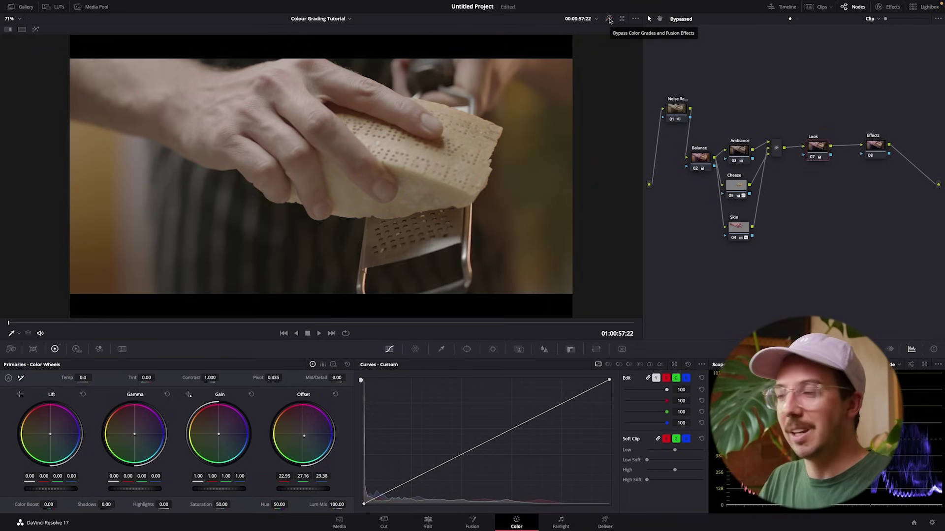
{"action": "left_click", "coordinate": [610, 20]}
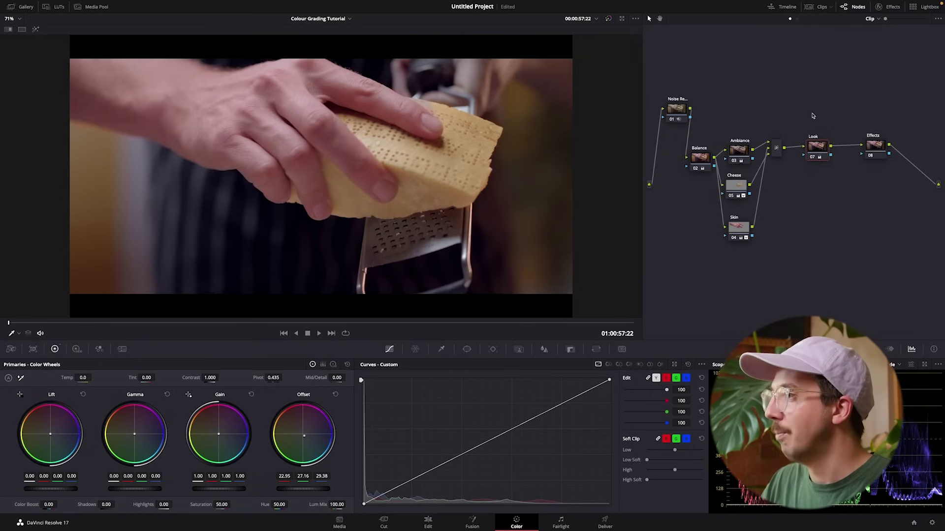
Step: Rearrange the node graph more compactly so it fits beside the effects library, placing the Effects node below Look
{"action": "left_click_drag", "start_coordinate": [812, 143], "coordinate": [809, 140]}
{"action": "left_click_drag", "start_coordinate": [880, 147], "coordinate": [858, 147]}
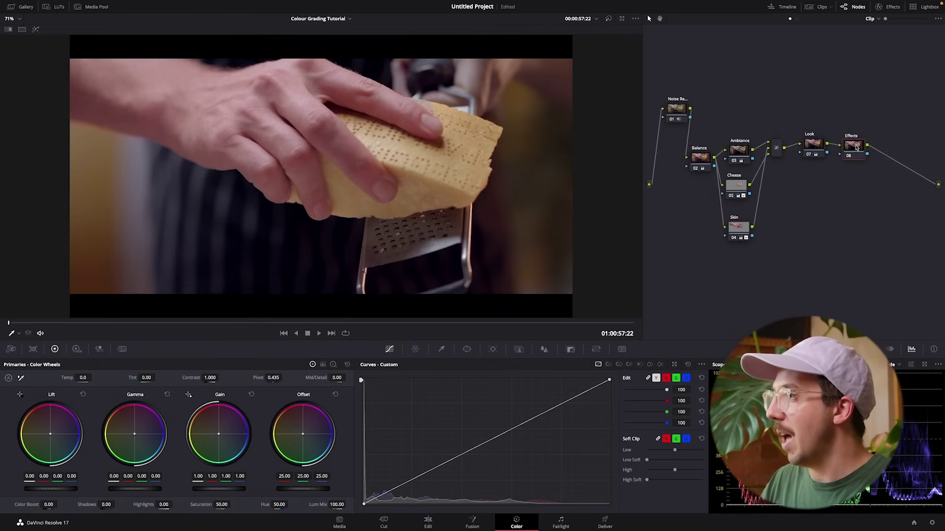
{"action": "left_click", "coordinate": [893, 8]}
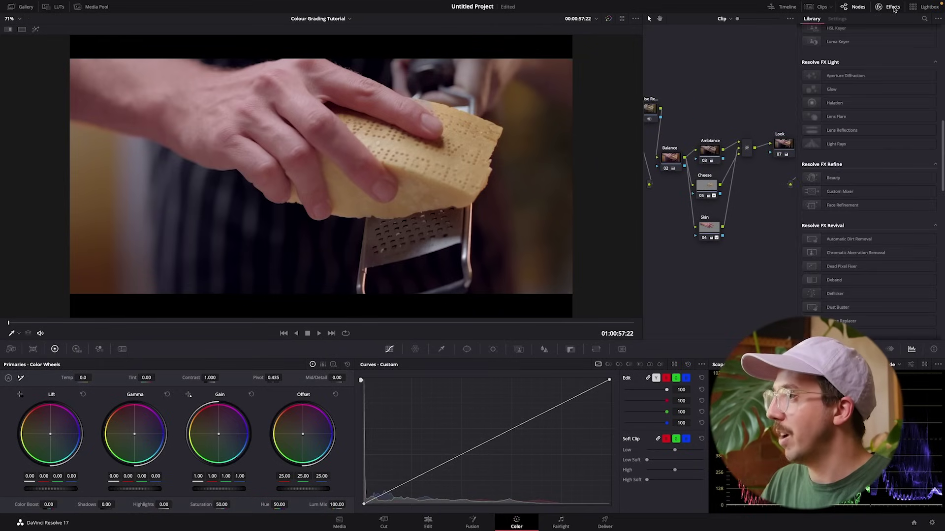
{"action": "left_click", "coordinate": [889, 7]}
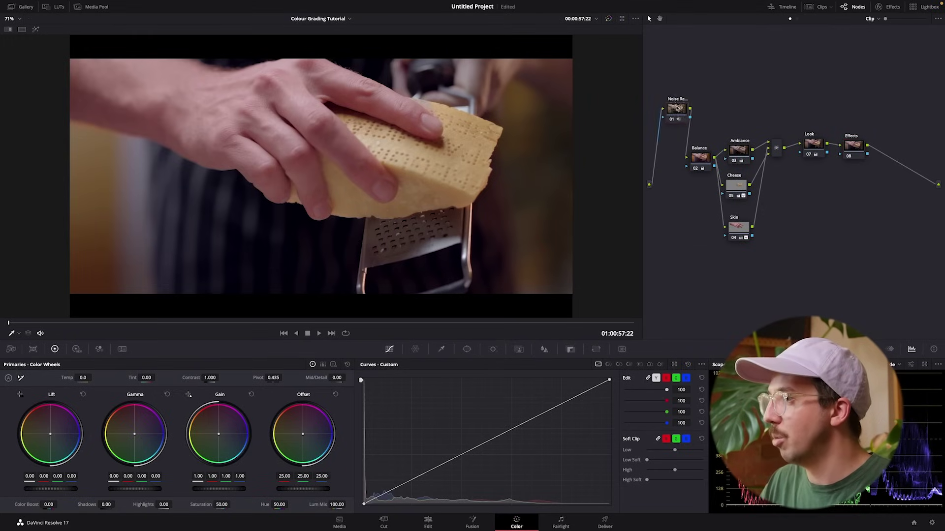
{"action": "left_click_drag", "start_coordinate": [676, 108], "coordinate": [669, 87]}
{"action": "left_click_drag", "start_coordinate": [699, 157], "coordinate": [677, 155]}
{"action": "left_click_drag", "start_coordinate": [735, 117], "coordinate": [737, 270]}
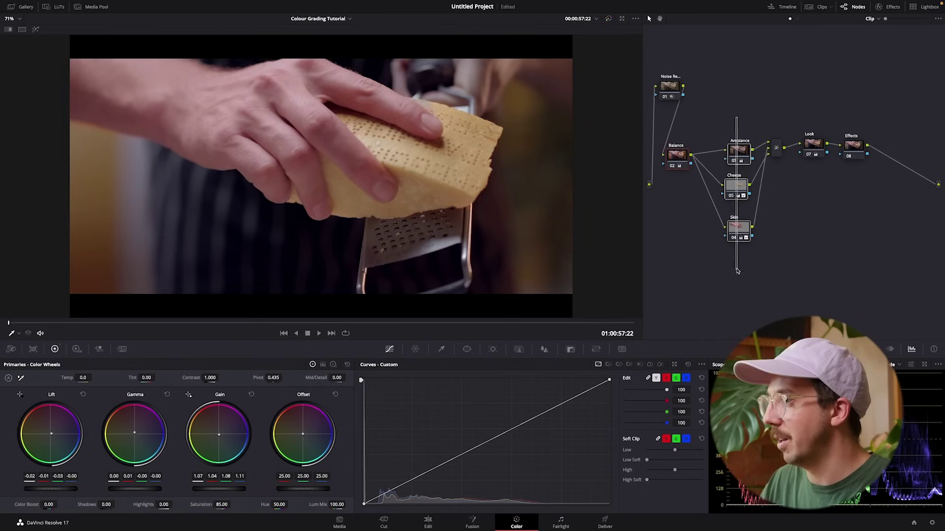
{"action": "left_click_drag", "start_coordinate": [739, 152], "coordinate": [718, 151]}
{"action": "left_click_drag", "start_coordinate": [860, 110], "coordinate": [769, 165]}
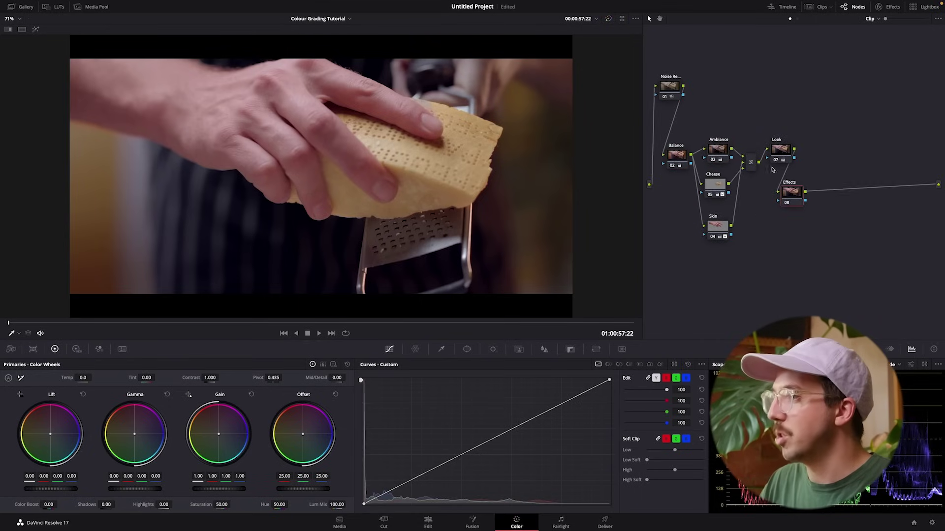
Step: Find Film Grain in the effects library, apply it to the Effects node and look through its grain presets
{"action": "left_click", "coordinate": [889, 7]}
{"action": "scroll", "coordinate": [868, 187], "scroll_direction": "up", "scroll_amount": 10}
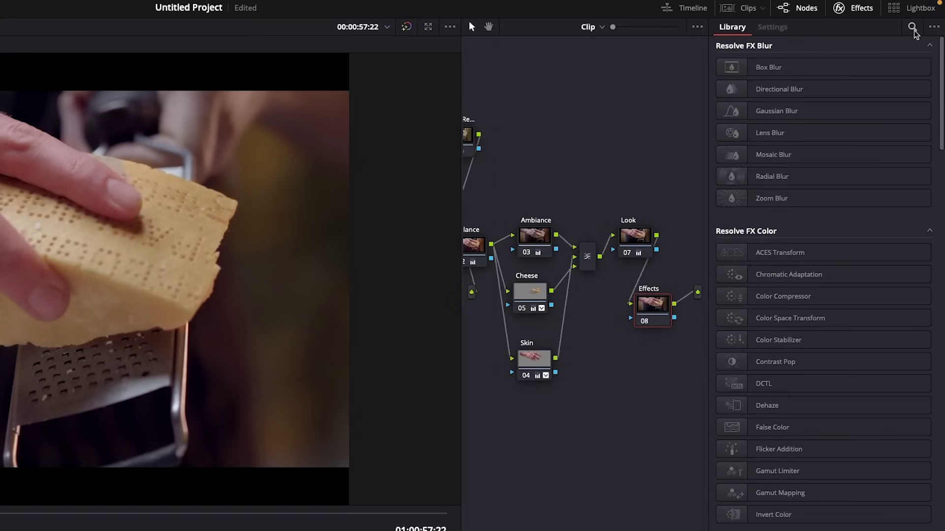
{"action": "left_click", "coordinate": [913, 28]}
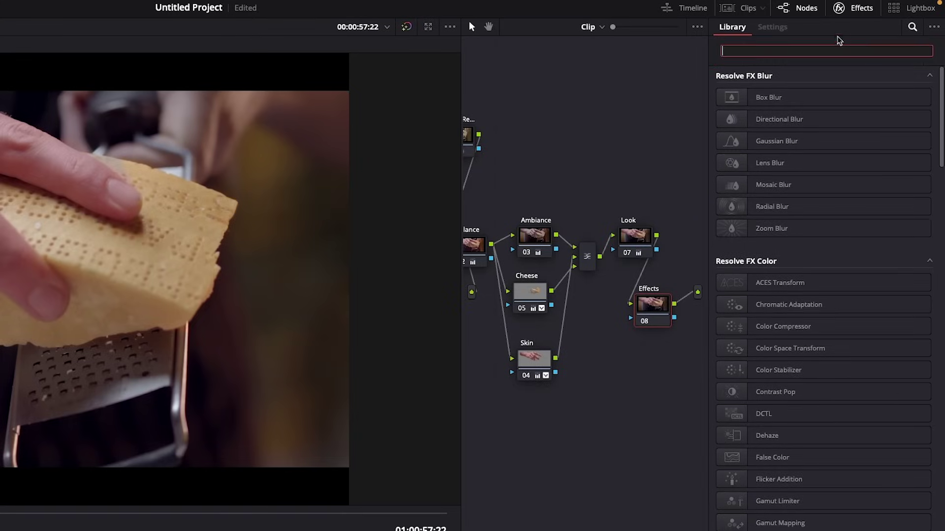
{"action": "type", "text": "film"}
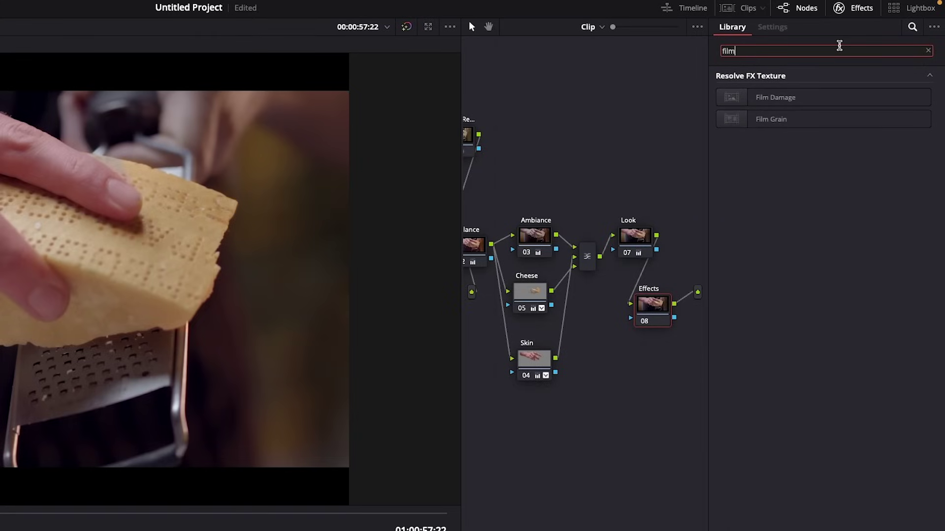
{"action": "left_click_drag", "start_coordinate": [797, 122], "coordinate": [666, 313]}
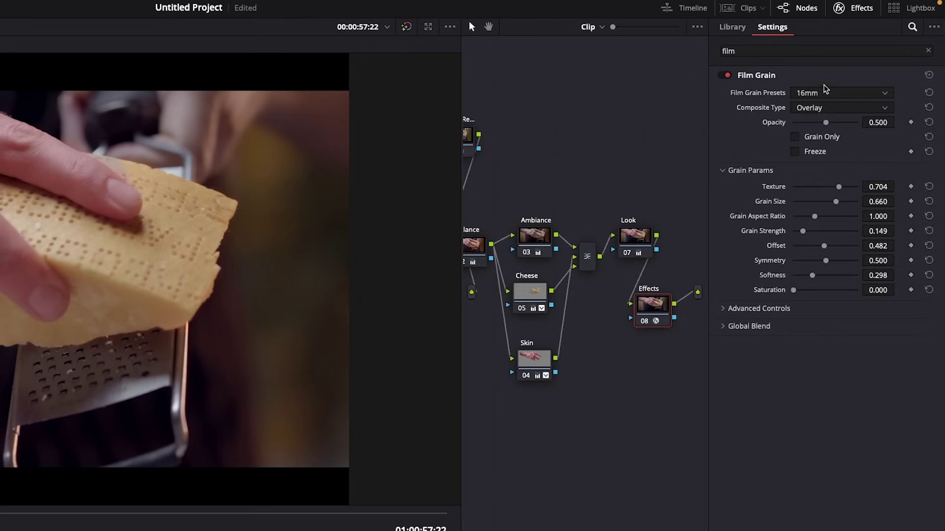
{"action": "left_click", "coordinate": [847, 95]}
{"action": "scroll", "coordinate": [841, 158], "scroll_direction": "down", "scroll_amount": 3}
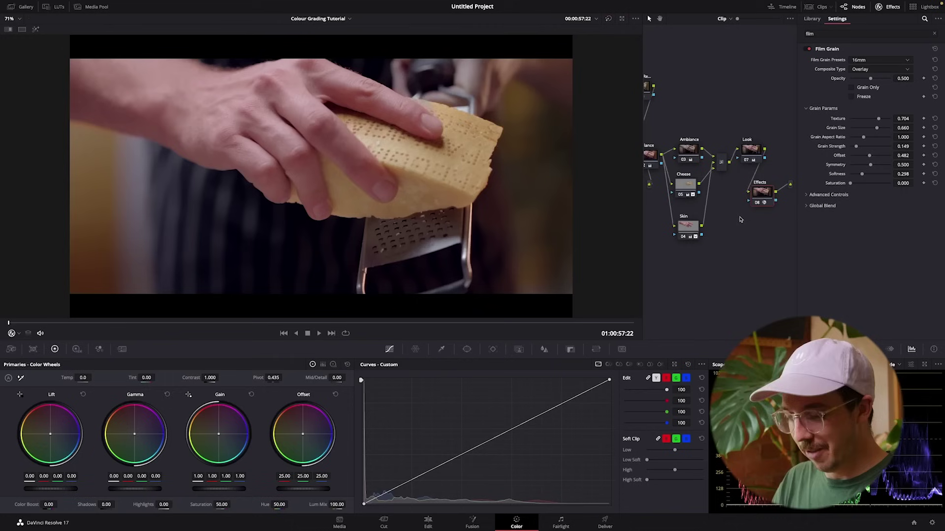
Step: Switch to Google Chrome and search the ShotOnWhat titles for Moonrise Kingdom to examine how it was shot
{"action": "key", "text": "super+space"}
{"action": "type", "text": "chrom"}
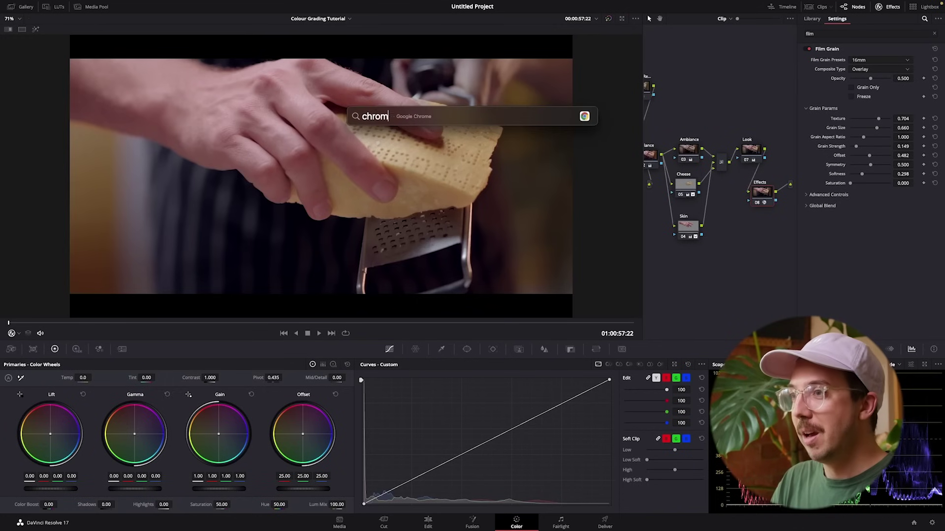
{"action": "key", "text": "Return"}
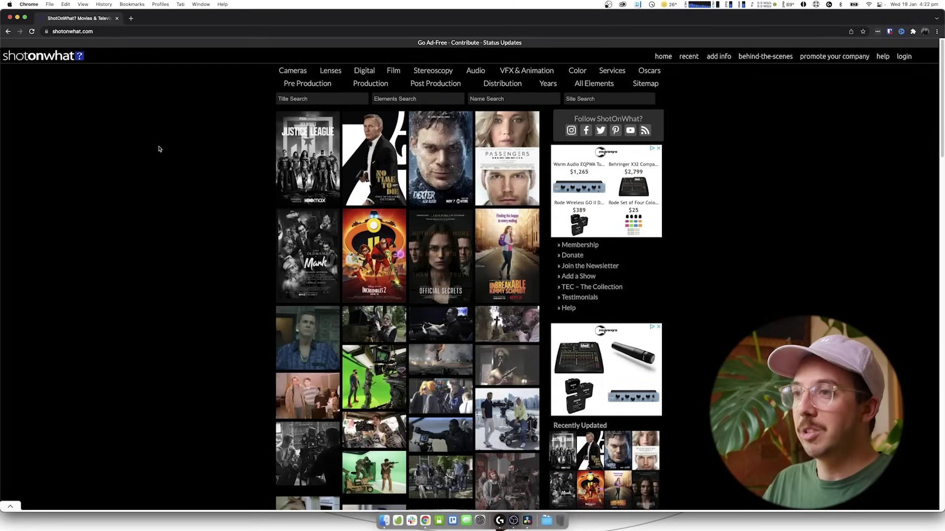
{"action": "left_click", "coordinate": [305, 98]}
{"action": "type", "text": "Moo"}
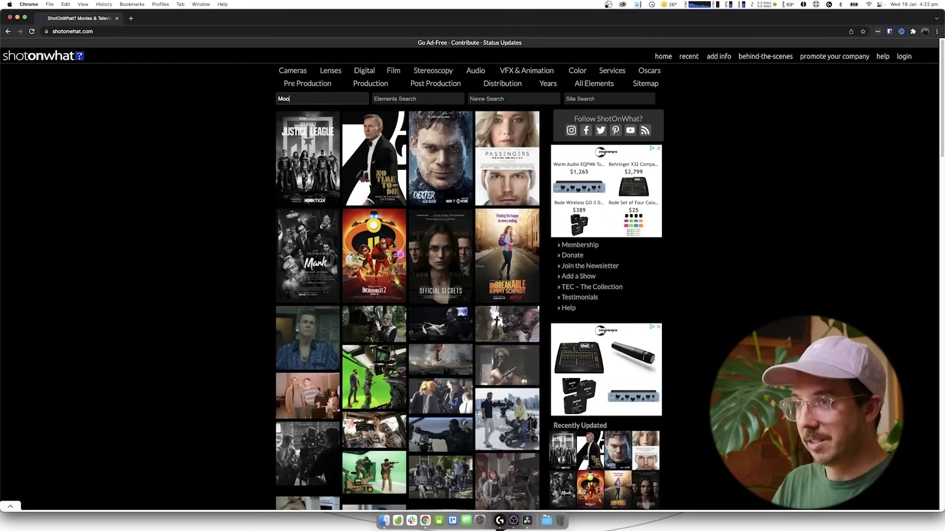
{"action": "type", "text": "nrise Kingdom"}
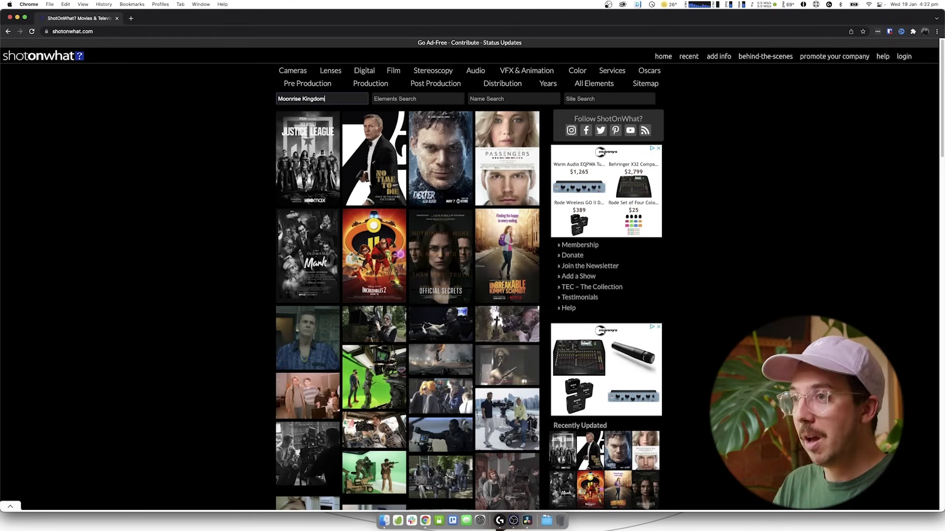
{"action": "key", "text": "Return"}
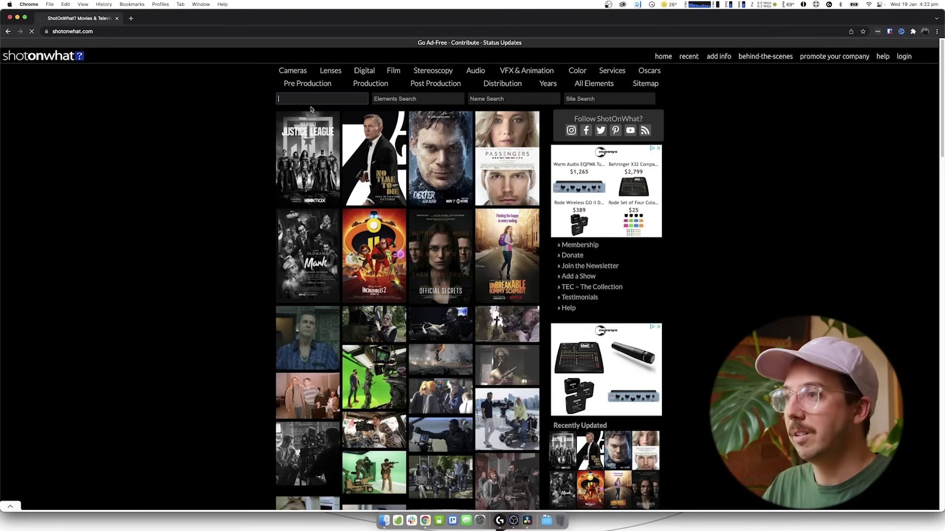
{"action": "scroll", "coordinate": [178, 260], "scroll_direction": "down", "scroll_amount": 5}
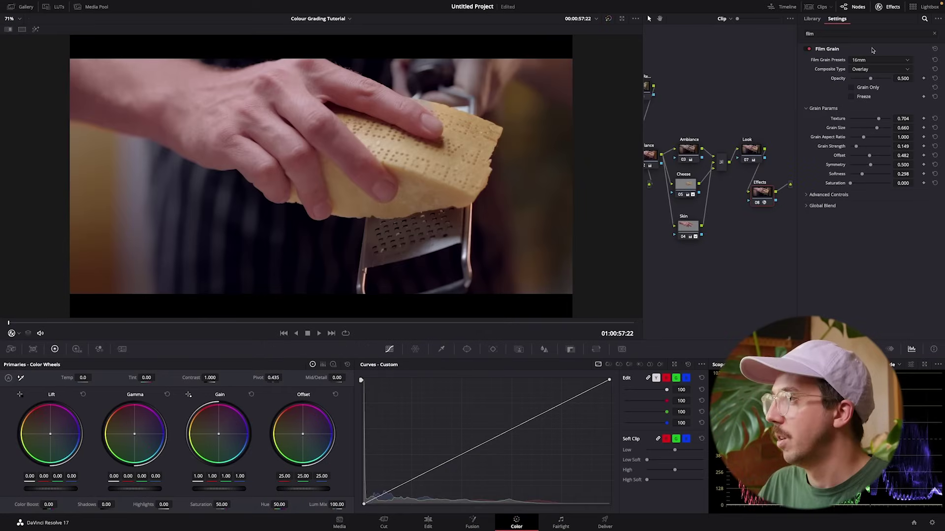
Step: Apply the 35mm 200T film grain preset and exaggerate it with grain size 0.422 and grain strength 0.477
{"action": "left_click", "coordinate": [876, 61]}
{"action": "scroll", "coordinate": [878, 98], "scroll_direction": "down", "scroll_amount": 3}
{"action": "left_click", "coordinate": [890, 123]}
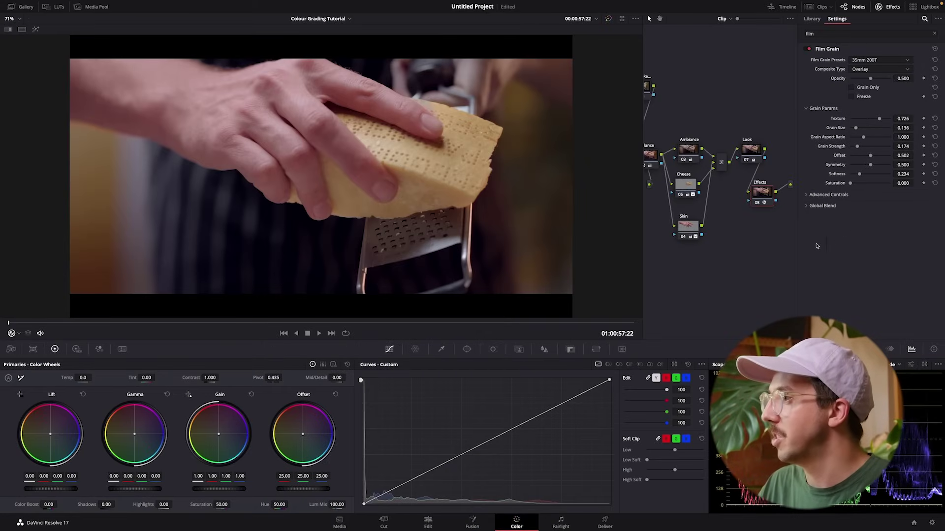
{"action": "left_click_drag", "start_coordinate": [856, 128], "coordinate": [868, 129]}
{"action": "left_click_drag", "start_coordinate": [857, 146], "coordinate": [869, 146]}
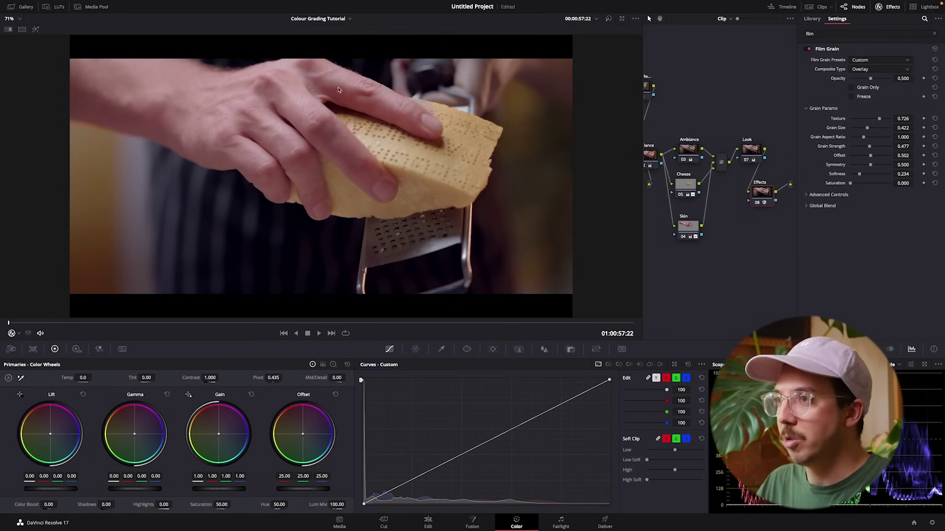
Step: Refine the film grain at close range to grain size 0.211, grain strength 0.285 and softness 0.257
{"action": "scroll", "coordinate": [338, 90], "scroll_direction": "up", "scroll_amount": 10}
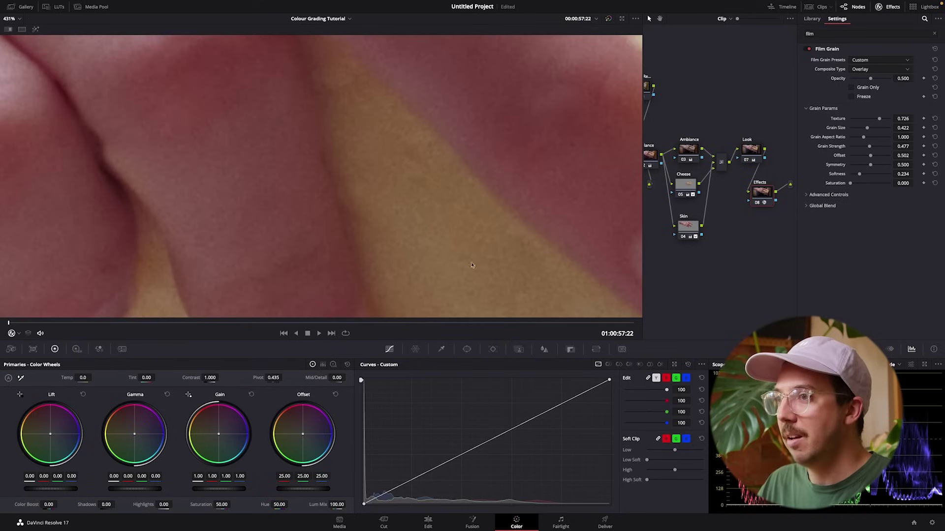
{"action": "mouse_move", "coordinate": [911, 5]}
{"action": "mouse_move", "coordinate": [865, 133]}
{"action": "left_mouse_down"}
{"action": "mouse_move", "coordinate": [857, 131]}
{"action": "mouse_move", "coordinate": [860, 142]}
{"action": "left_mouse_up"}
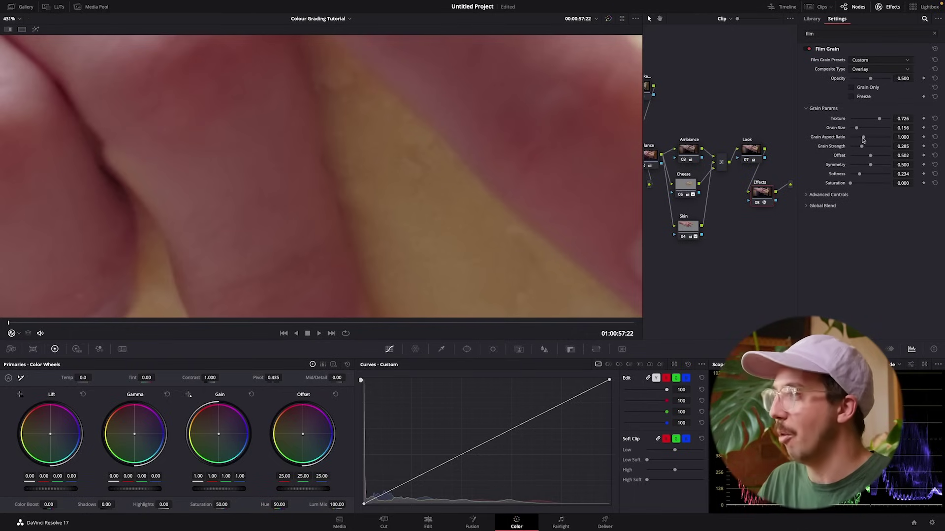
{"action": "left_click_drag", "start_coordinate": [860, 175], "coordinate": [862, 172]}
{"action": "left_click_drag", "start_coordinate": [858, 129], "coordinate": [860, 129]}
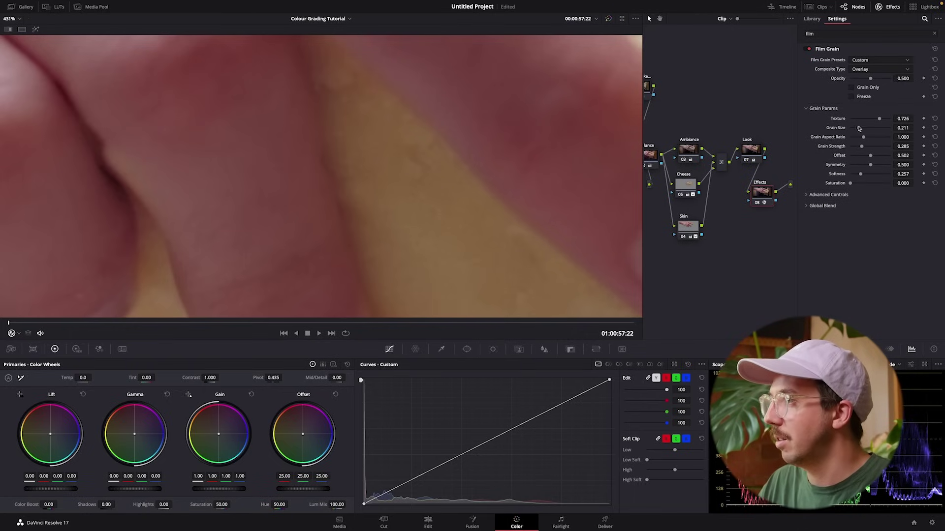
Step: Set the film grain's global blend to 0.835 and compare the shot with and without the effect
{"action": "left_click", "coordinate": [806, 206]}
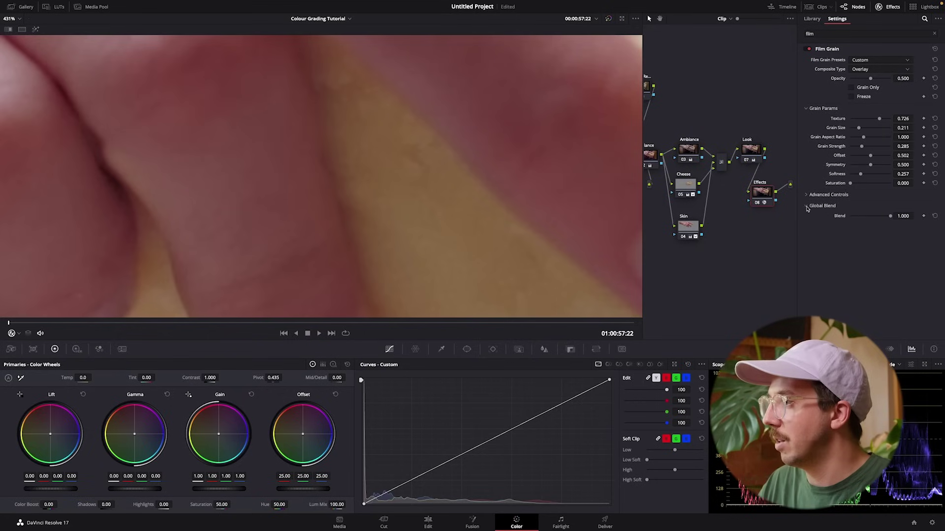
{"action": "left_click_drag", "start_coordinate": [890, 216], "coordinate": [883, 216]}
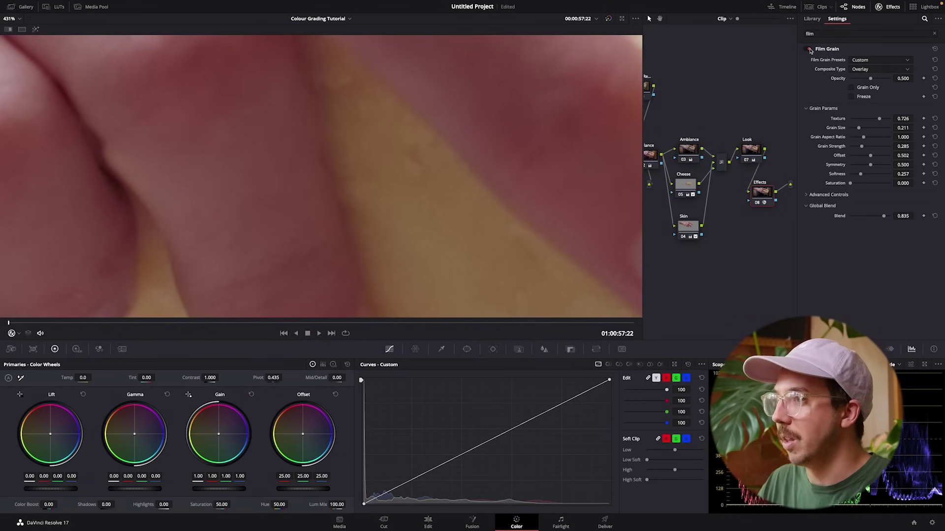
{"action": "left_click", "coordinate": [809, 49]}
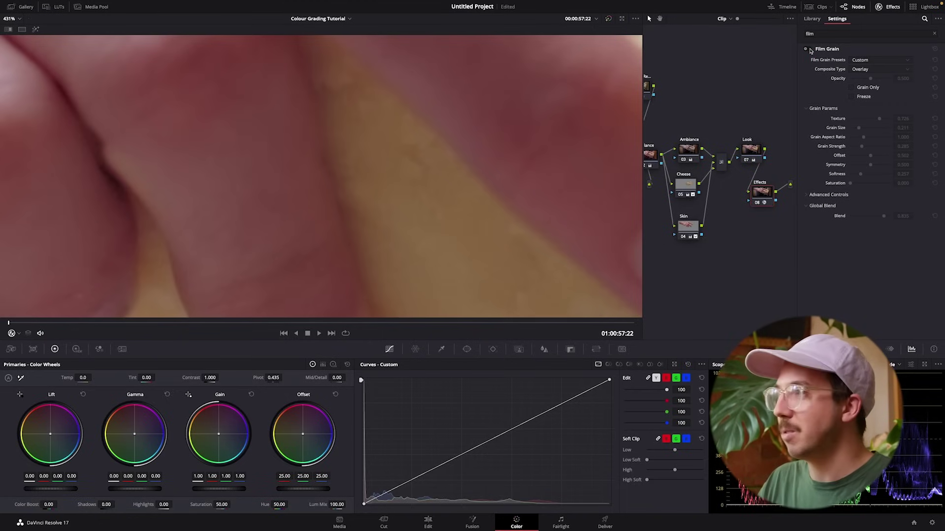
{"action": "left_click", "coordinate": [809, 49]}
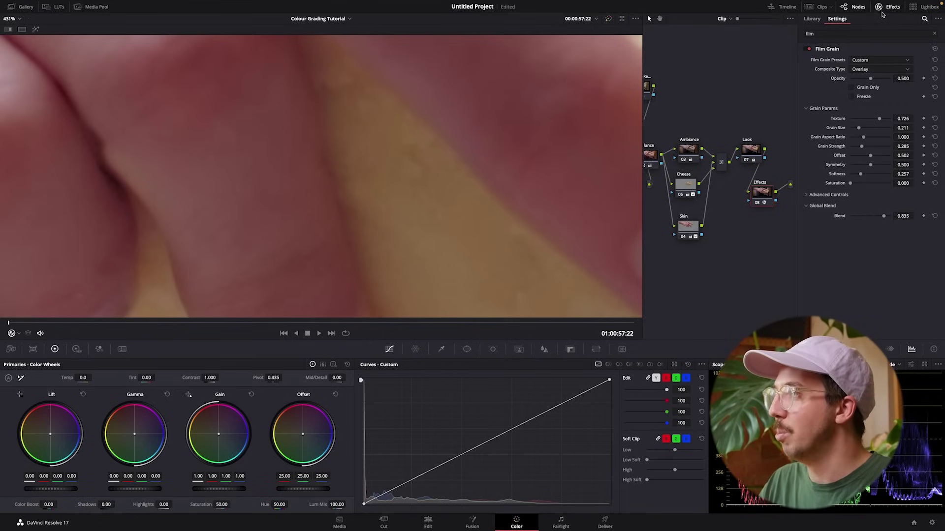
{"action": "left_click", "coordinate": [885, 7]}
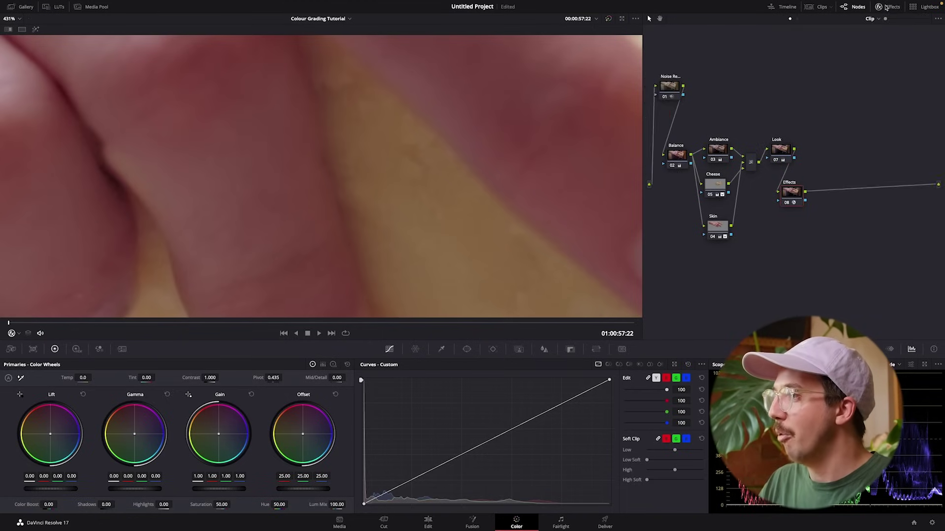
{"action": "left_click", "coordinate": [12, 18]}
{"action": "left_click", "coordinate": [14, 30]}
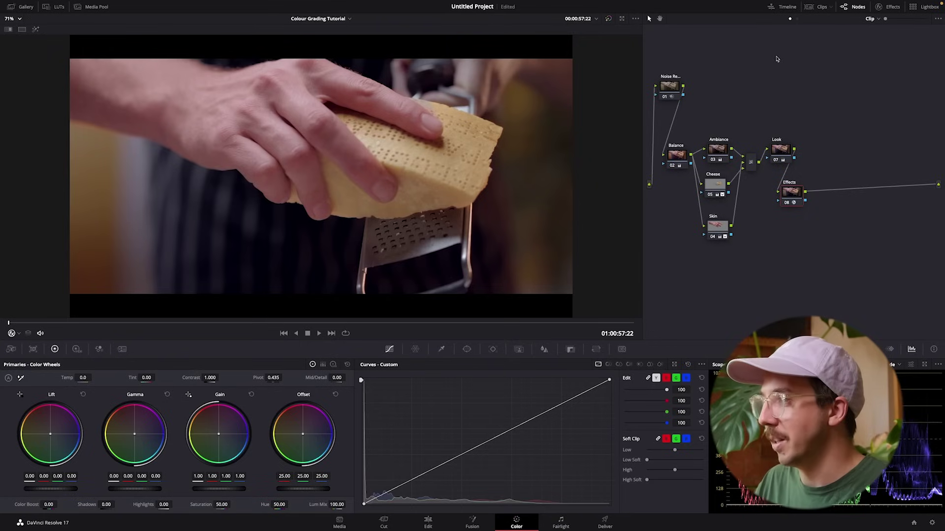
Step: Find Halation in the effects library's light category and apply it to the Ambiance node
{"action": "key", "text": "ctrl+z"}
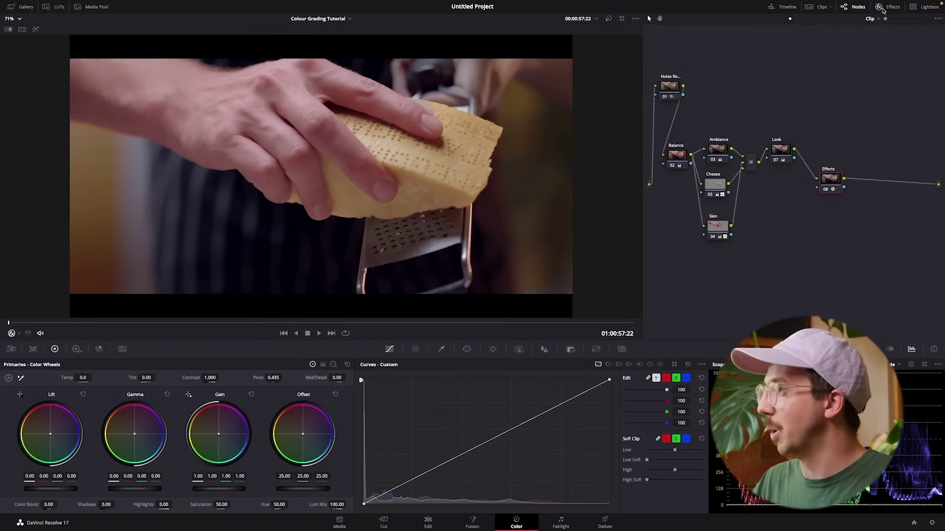
{"action": "left_click", "coordinate": [881, 8]}
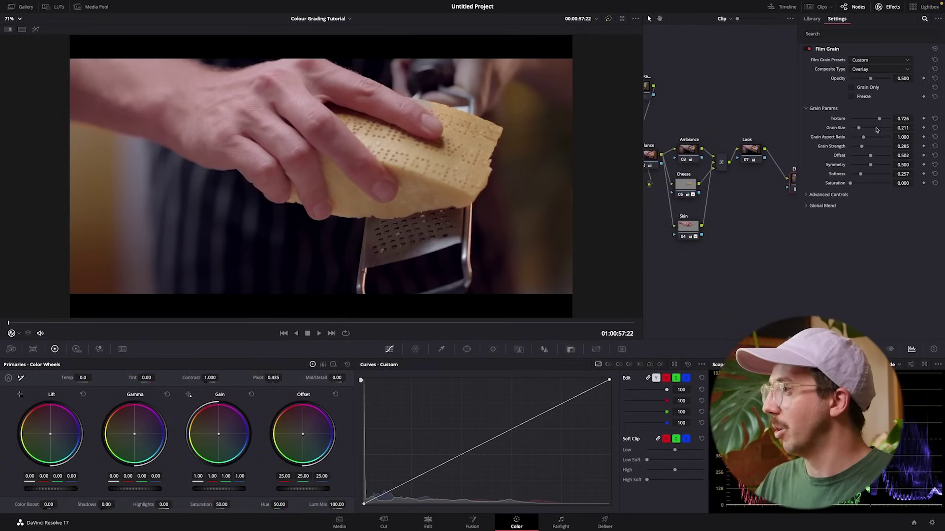
{"action": "left_click", "coordinate": [812, 19]}
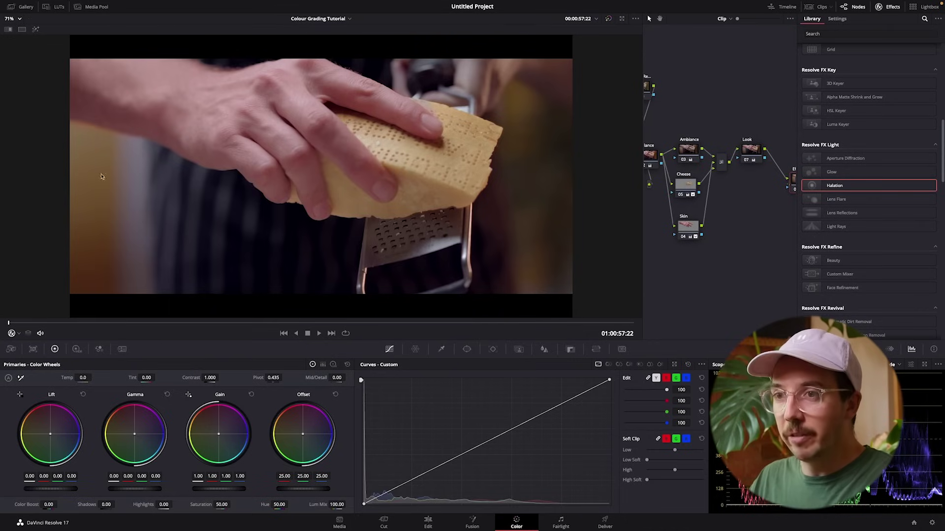
{"action": "left_click_drag", "start_coordinate": [831, 186], "coordinate": [792, 181]}
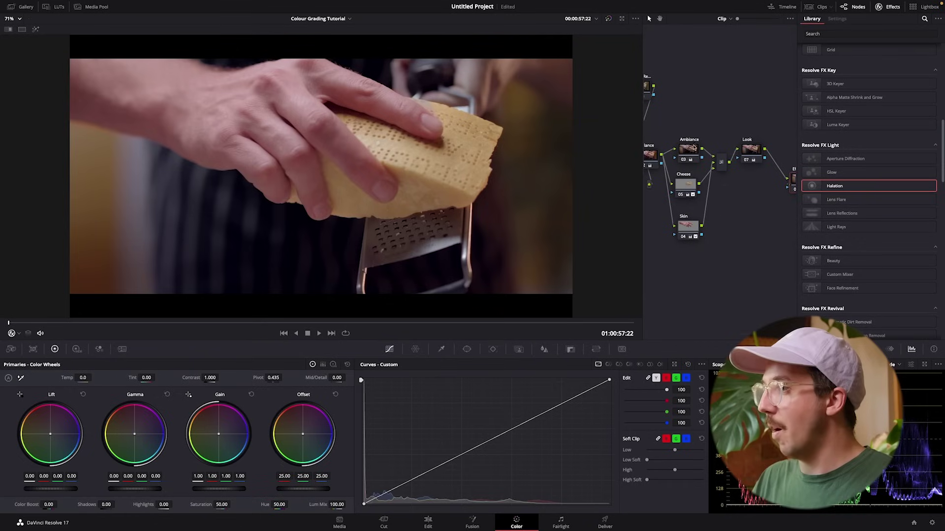
{"action": "left_click_drag", "start_coordinate": [834, 186], "coordinate": [691, 151]}
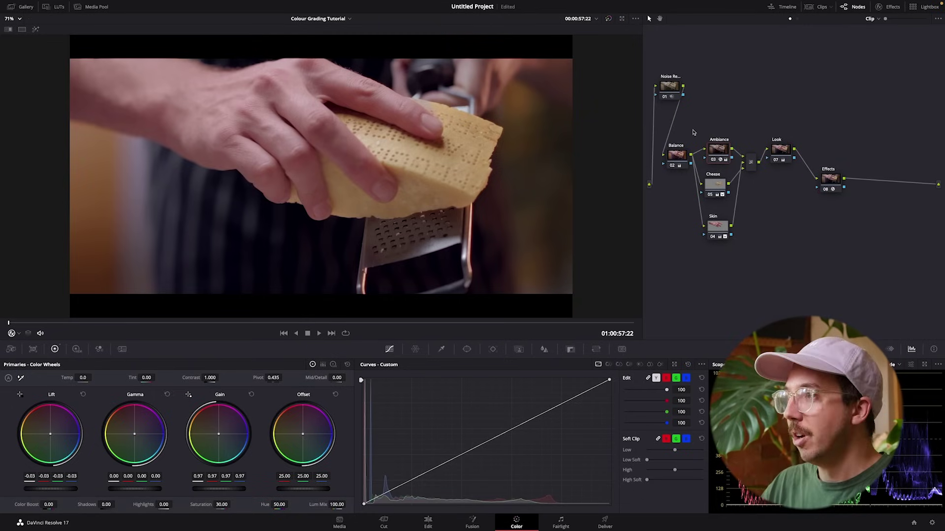
Step: Disable every node after Balance and toggle the Balance node to compare the shot with and without it
{"action": "left_click_drag", "start_coordinate": [735, 104], "coordinate": [698, 260]}
{"action": "left_click", "coordinate": [734, 77]}
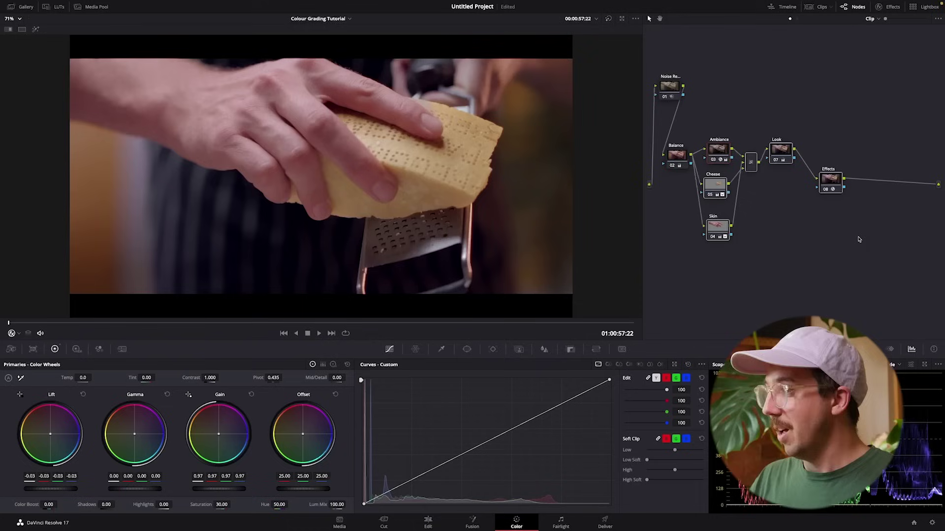
{"action": "key", "text": "super+d"}
{"action": "left_click", "coordinate": [844, 240]}
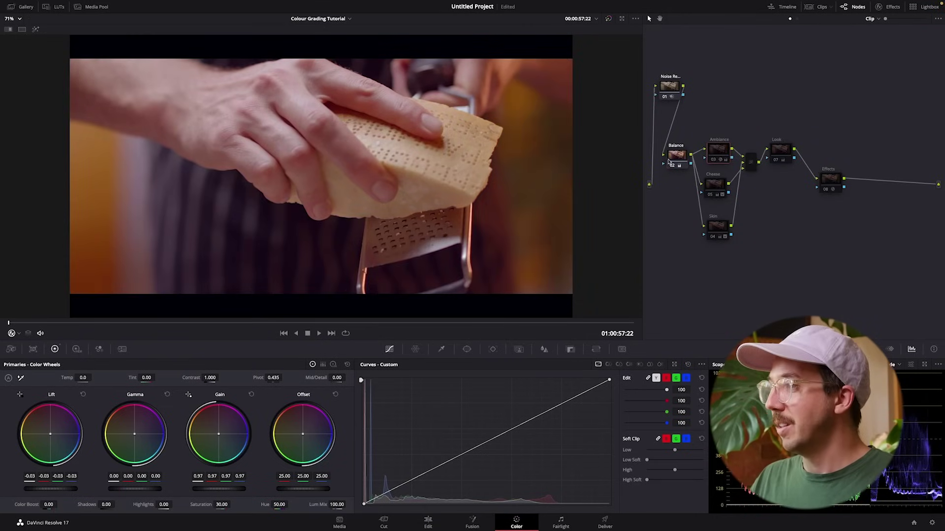
{"action": "left_click", "coordinate": [678, 161]}
{"action": "key", "text": "super+d"}
{"action": "key", "text": "super+d"}
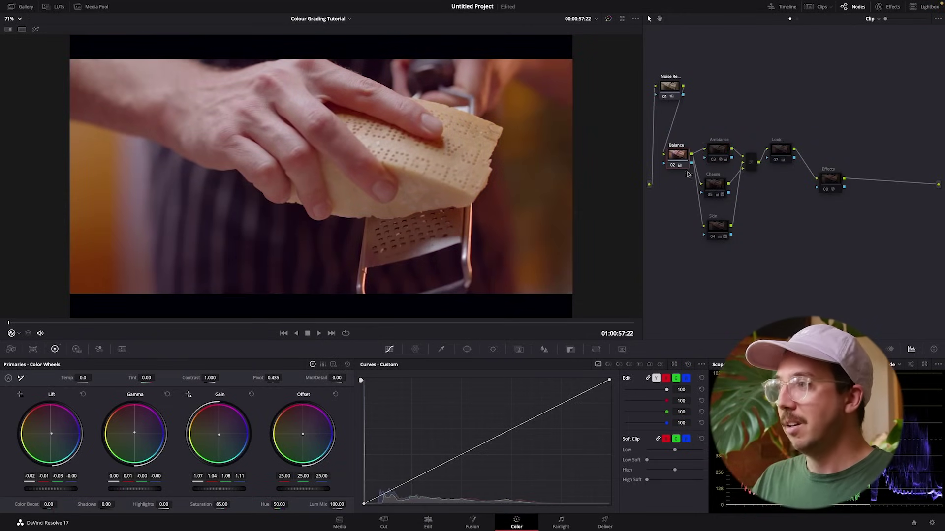
Step: Re-enable the Skin, Ambiance, Cheese, Look and Effects nodes in turn to review what each contributes
{"action": "left_click", "coordinate": [716, 230]}
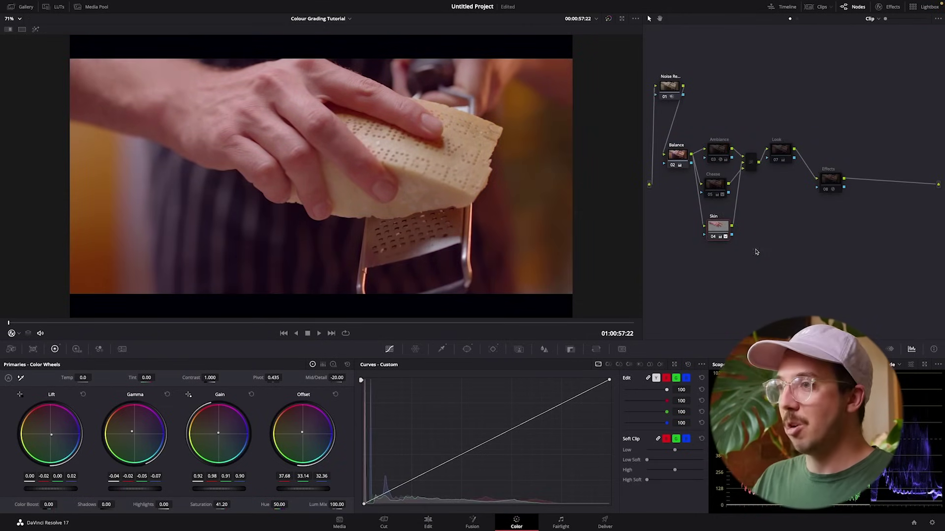
{"action": "key", "text": "super+d"}
{"action": "left_click", "coordinate": [725, 155]}
{"action": "key", "text": "super+d"}
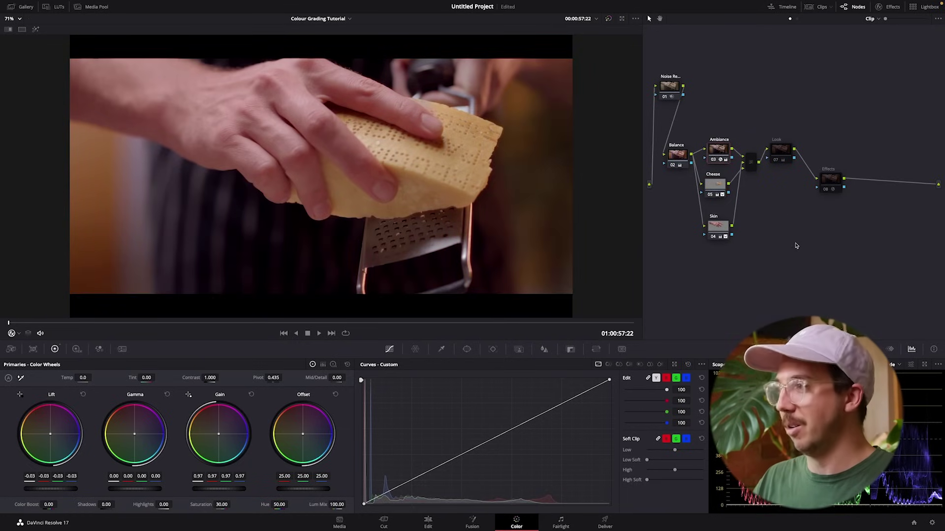
{"action": "left_click", "coordinate": [781, 150]}
{"action": "key", "text": "super+d"}
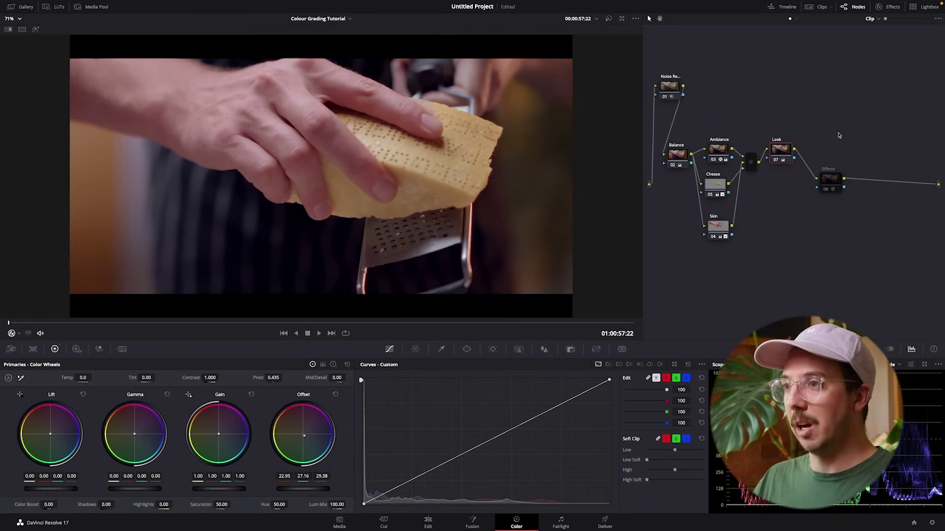
{"action": "left_click", "coordinate": [829, 182]}
{"action": "key", "text": "super+d"}
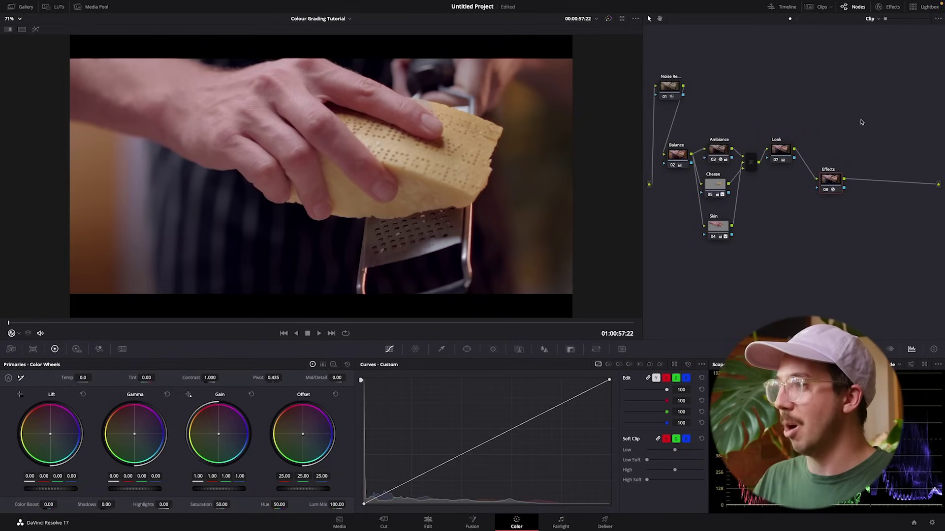
{"action": "left_click", "coordinate": [750, 163]}
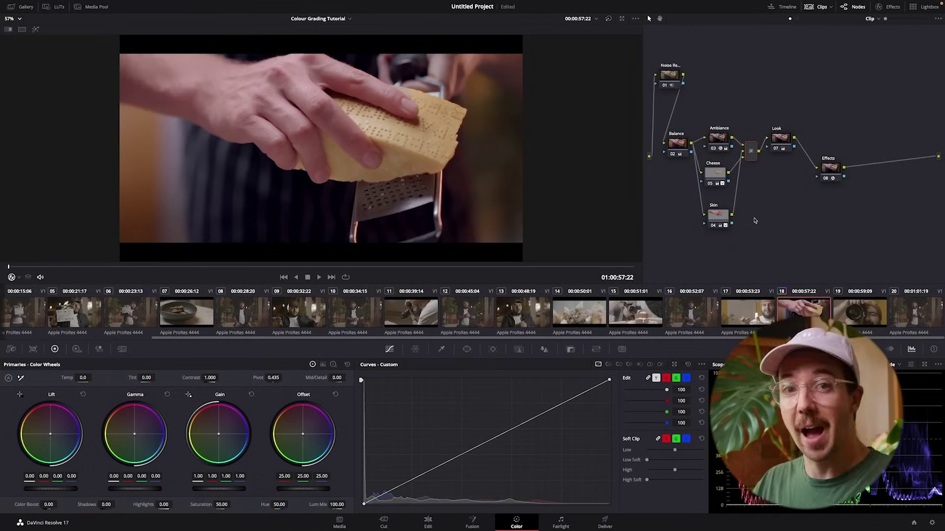
Step: Hide the clip thumbnails on the Color page and go to the Deliver page for the timeline
{"action": "left_click", "coordinate": [821, 6]}
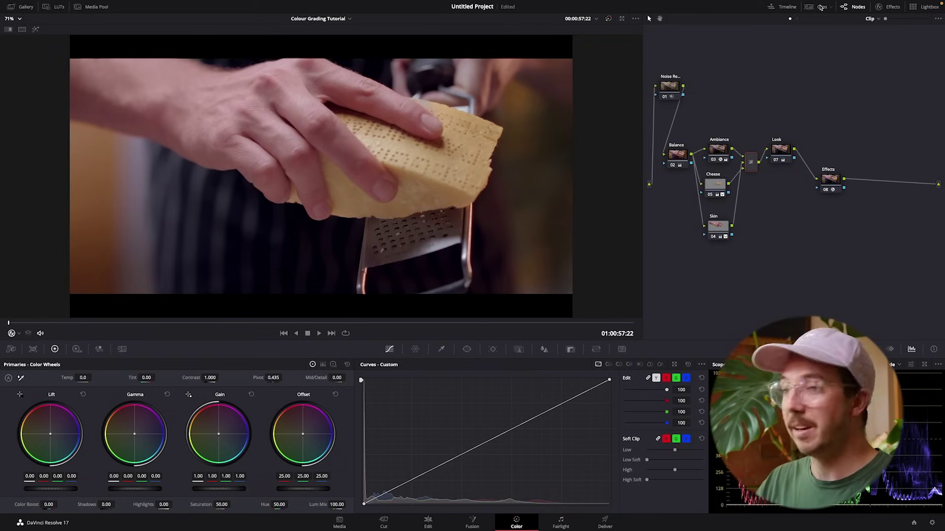
{"action": "left_click", "coordinate": [605, 523]}
{"action": "left_click", "coordinate": [800, 276]}
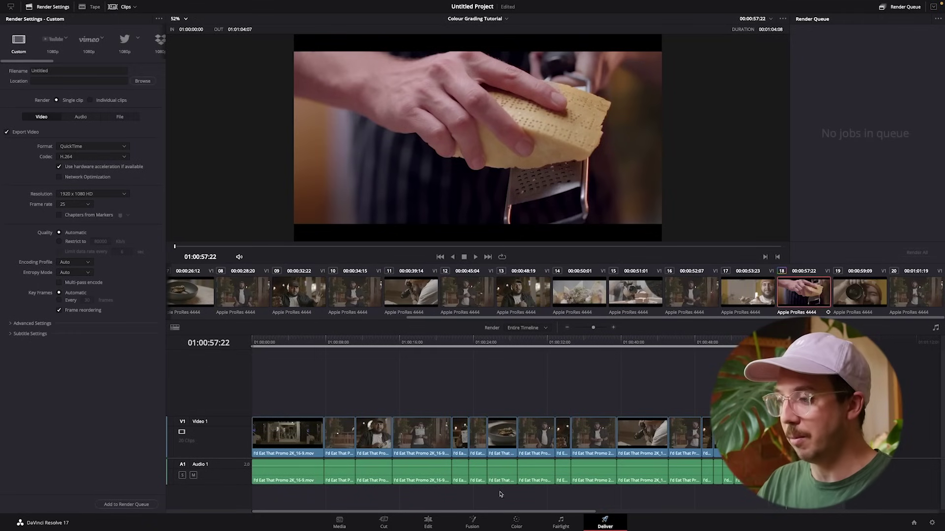
{"action": "left_click", "coordinate": [428, 523]}
{"action": "left_click", "coordinate": [604, 522]}
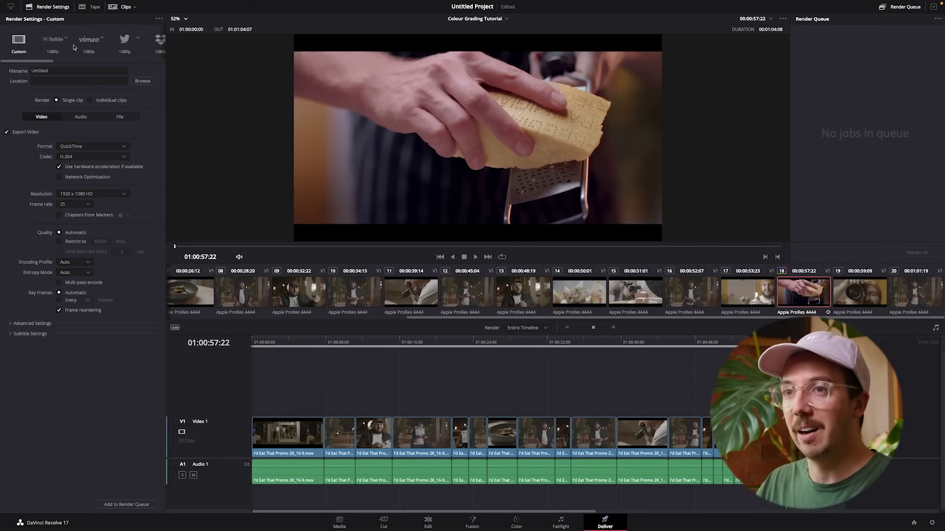
Step: Load the ProRes Master render preset and set its type to Apple ProRes 4444
{"action": "scroll", "coordinate": [47, 49], "scroll_direction": "right", "scroll_amount": 5}
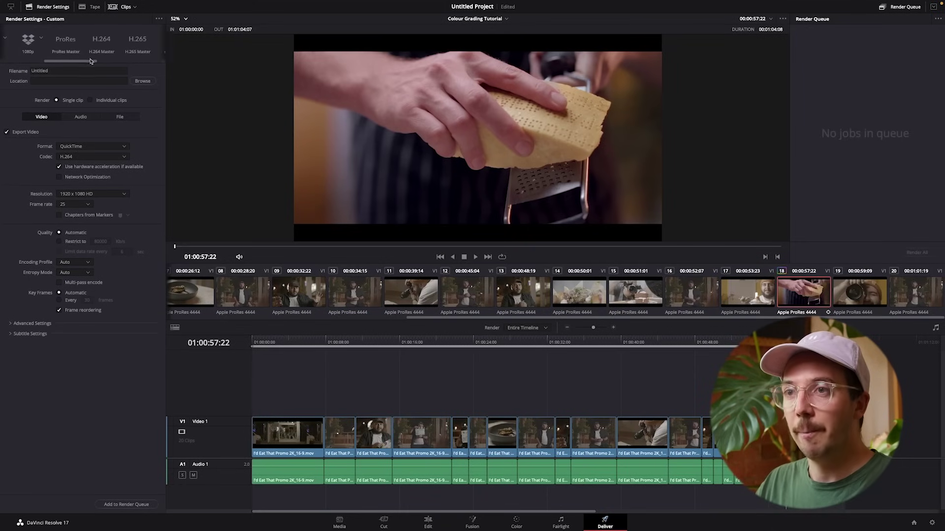
{"action": "left_click", "coordinate": [56, 44]}
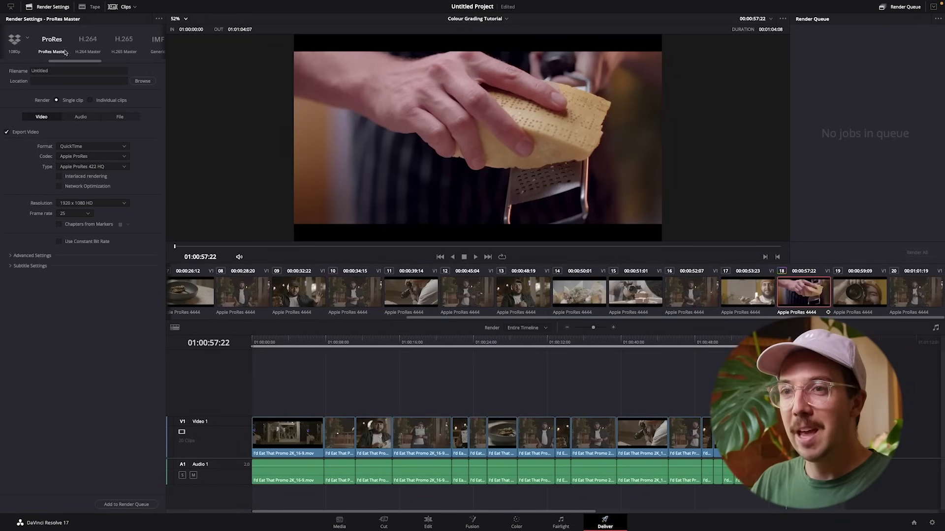
{"action": "left_click", "coordinate": [113, 167]}
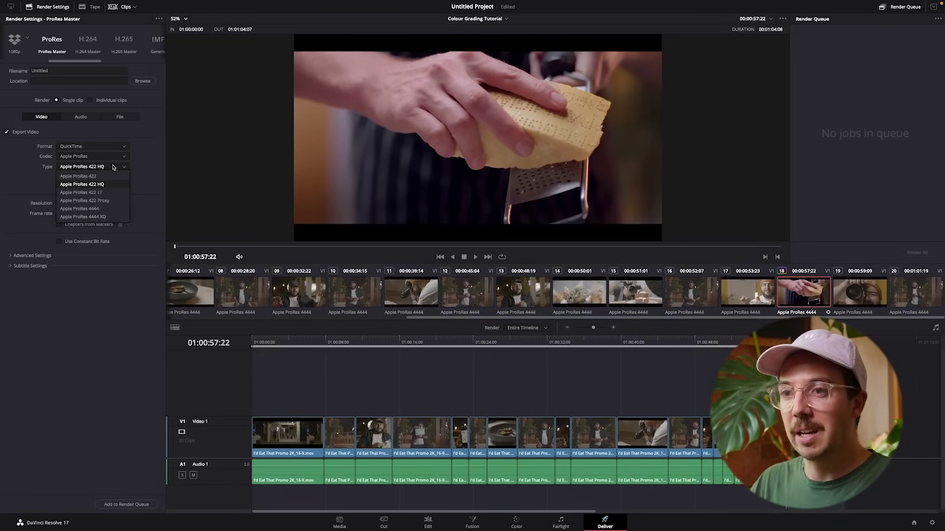
{"action": "left_click", "coordinate": [80, 209]}
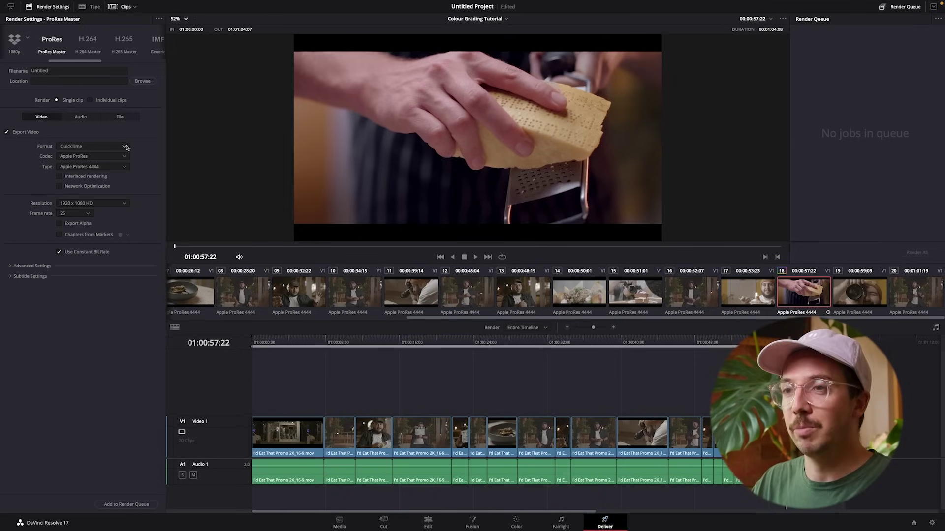
Step: Name the render Colour Grade, save it to the 04_ResolveDB folder and add it to the render queue
{"action": "left_click", "coordinate": [142, 80]}
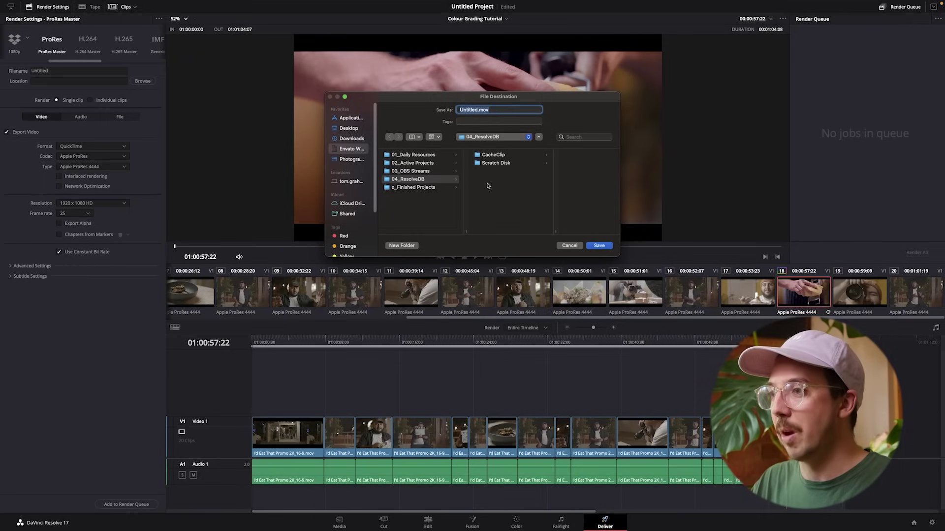
{"action": "type", "text": "Colour Grade"}
{"action": "left_click", "coordinate": [610, 246]}
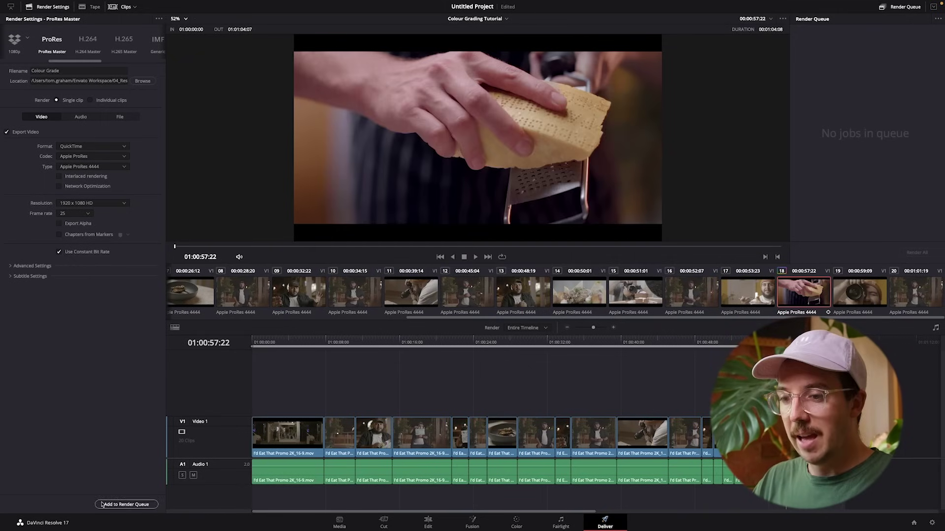
{"action": "left_click", "coordinate": [103, 504]}
{"action": "left_click", "coordinate": [843, 183]}
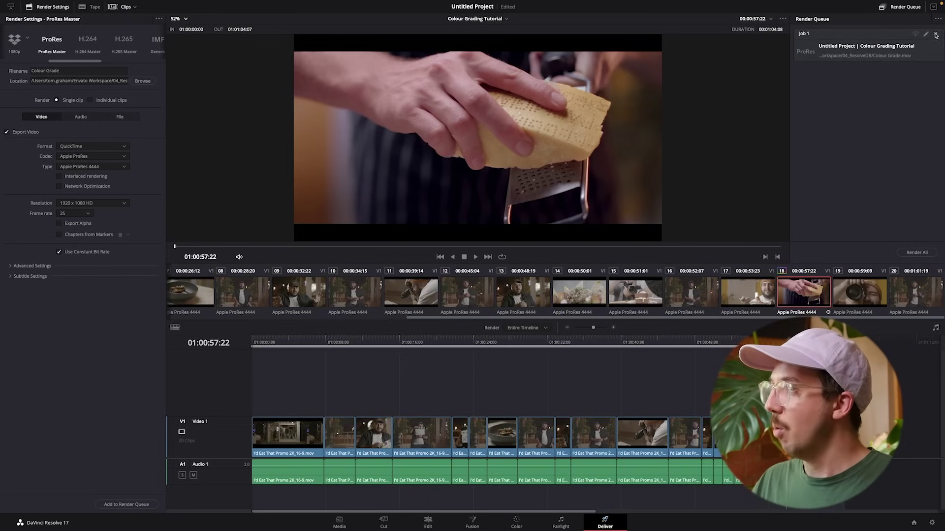
Step: Remove the Colour Grade job from the render queue and return to the Edit page
{"action": "left_click", "coordinate": [936, 34]}
{"action": "left_click", "coordinate": [427, 523]}
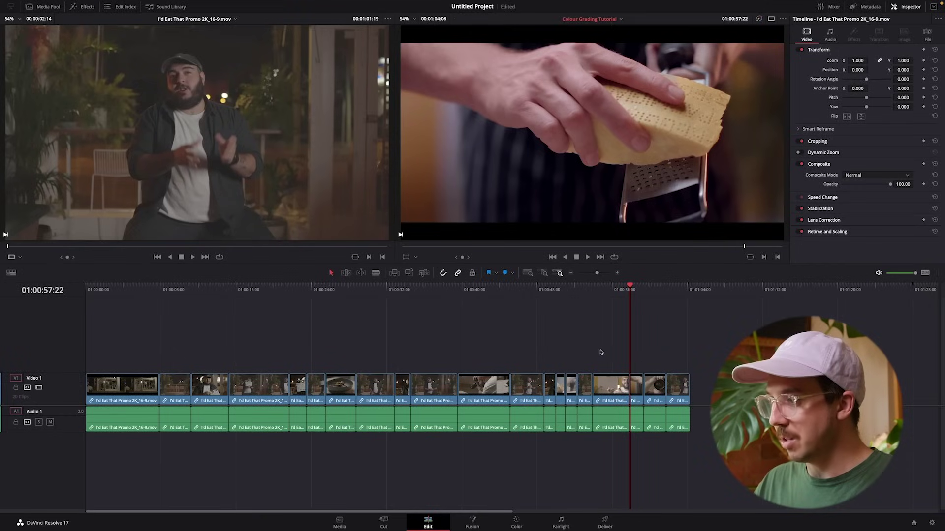
Step: Delete every clip except the graded cheese-grating shot, close the gap before it, and return the playhead to the timeline start
{"action": "left_click_drag", "start_coordinate": [671, 338], "coordinate": [648, 438]}
{"action": "key", "text": "Delete"}
{"action": "left_click_drag", "start_coordinate": [596, 364], "coordinate": [94, 470]}
{"action": "key", "text": "Delete"}
{"action": "key", "text": "Home"}
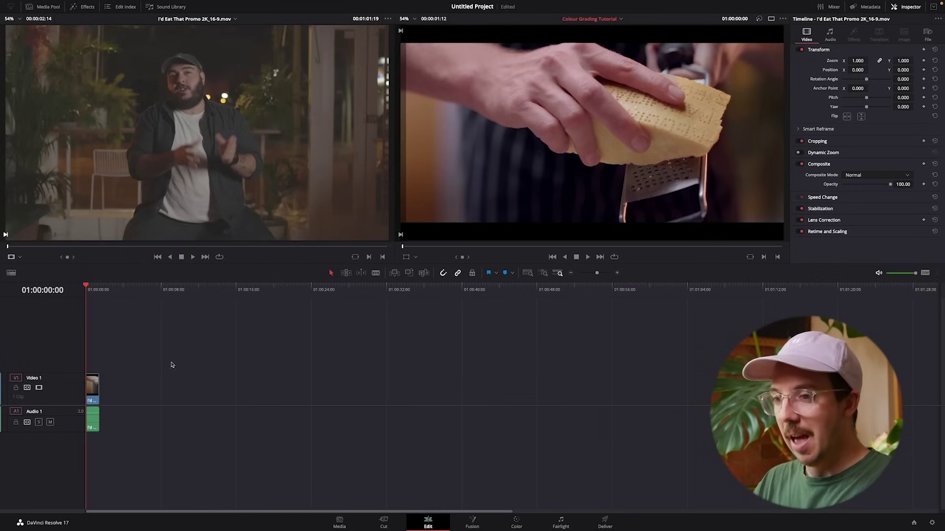
Step: Add the trimmed timeline to the Deliver page's render queue with the existing ProRes 4444 settings and render all jobs
{"action": "left_click", "coordinate": [602, 523]}
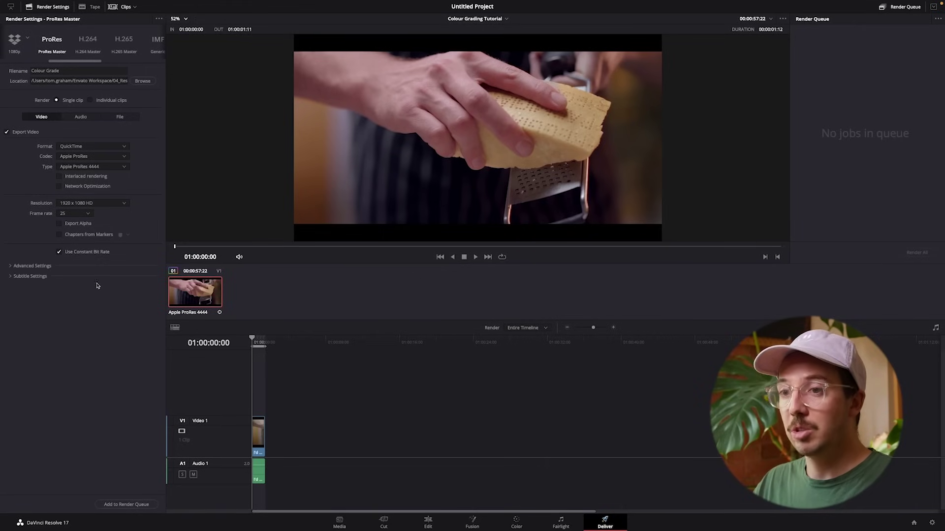
{"action": "left_click", "coordinate": [113, 506]}
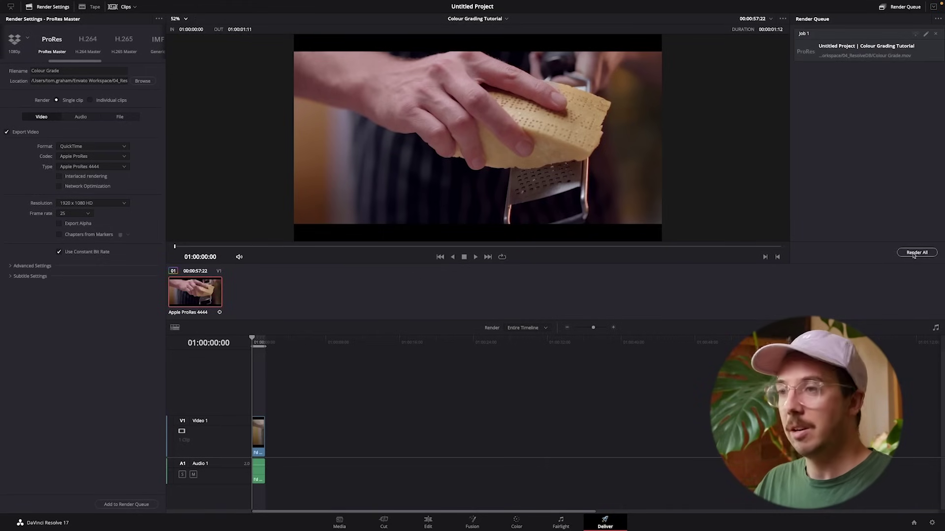
{"action": "left_click", "coordinate": [915, 252]}
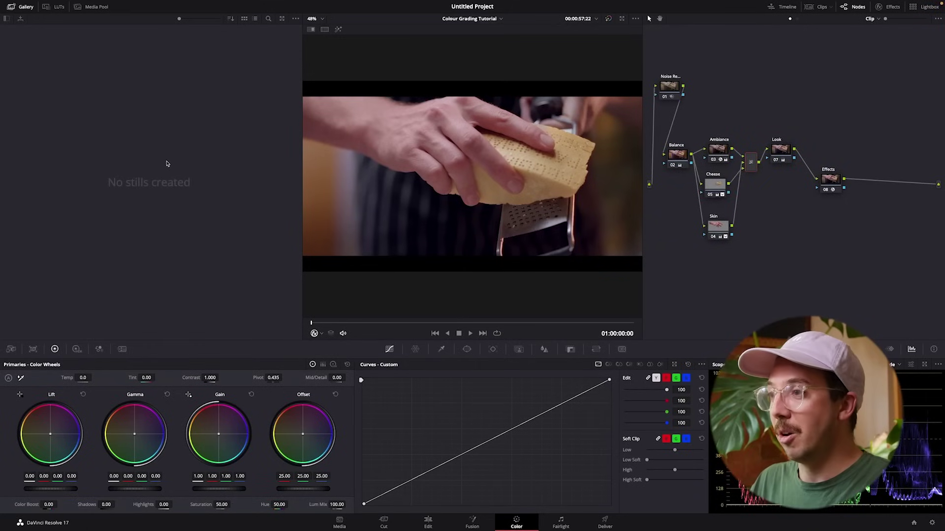
Step: Grab a still of the graded frame into the Color page gallery and show the clip thumbnails
{"action": "right_click", "coordinate": [455, 140]}
{"action": "left_click", "coordinate": [464, 144]}
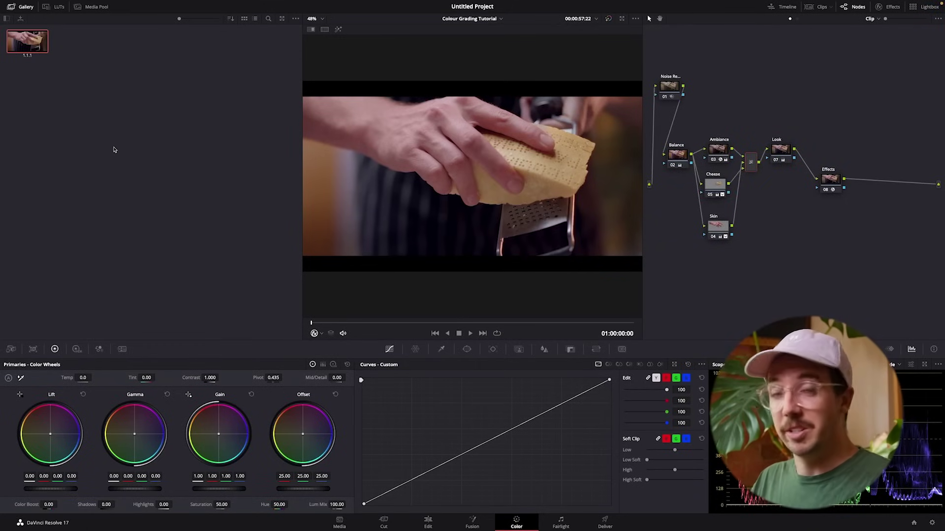
{"action": "left_click", "coordinate": [821, 8]}
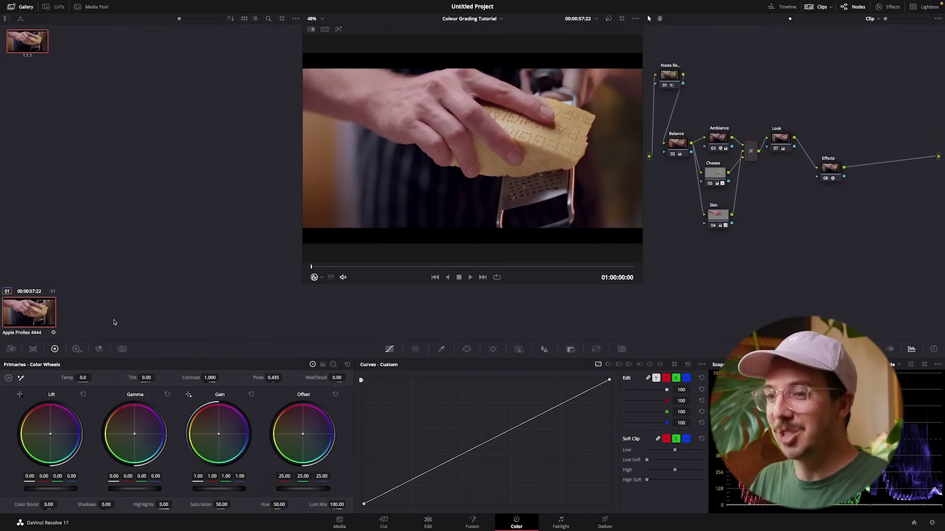
Step: Generate a 33 Point Cube LUT from the graded clip and save it as CheesyLut in the 04_ResolveDB folder
{"action": "right_click", "coordinate": [35, 314]}
{"action": "mouse_move", "coordinate": [115, 262]}
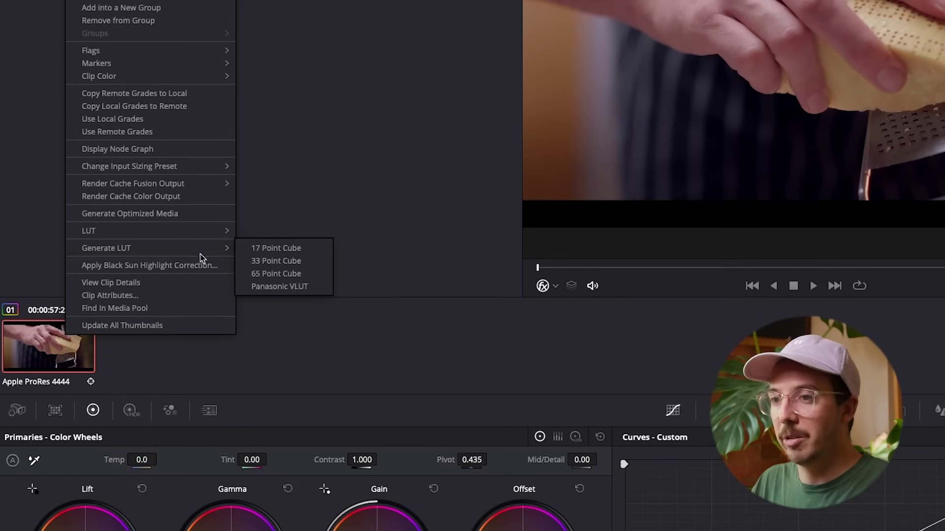
{"action": "left_click", "coordinate": [301, 263]}
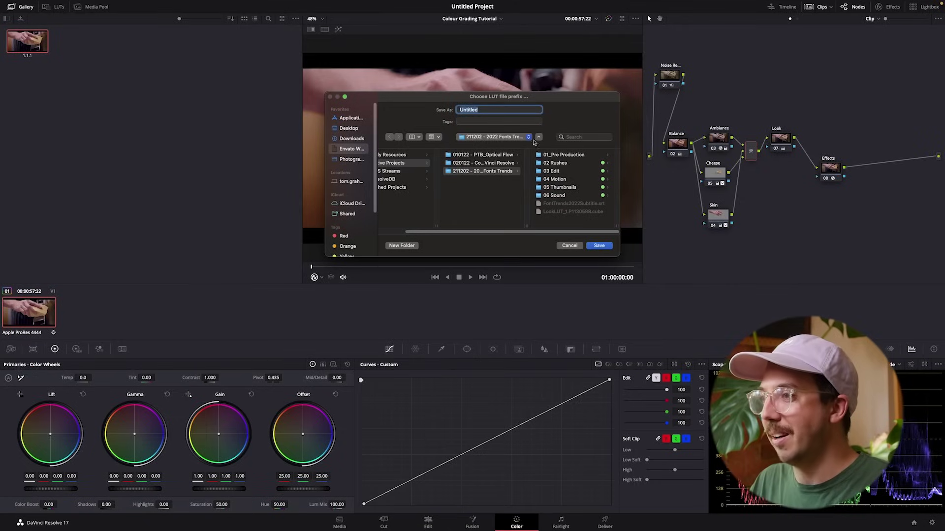
{"action": "scroll", "coordinate": [498, 236], "scroll_direction": "left", "scroll_amount": 3}
{"action": "left_click", "coordinate": [408, 179]}
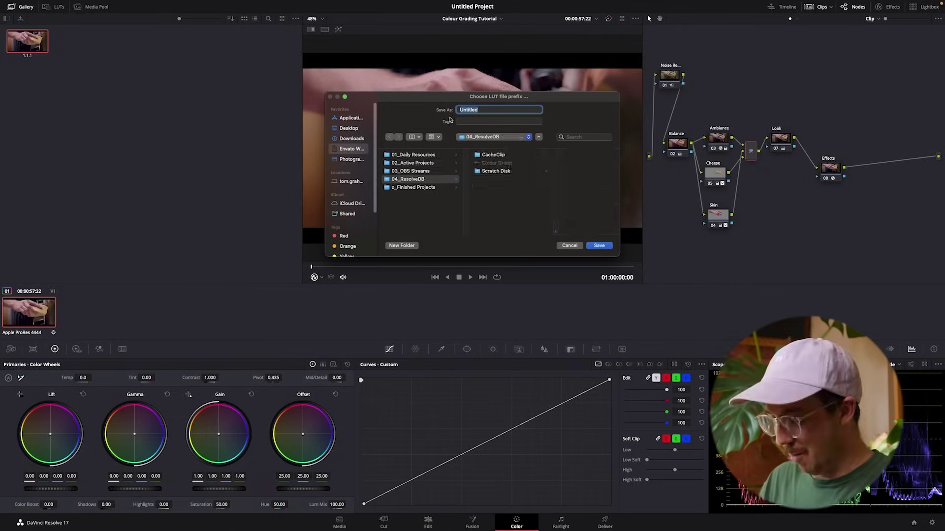
{"action": "type", "text": "CheesyLut"}
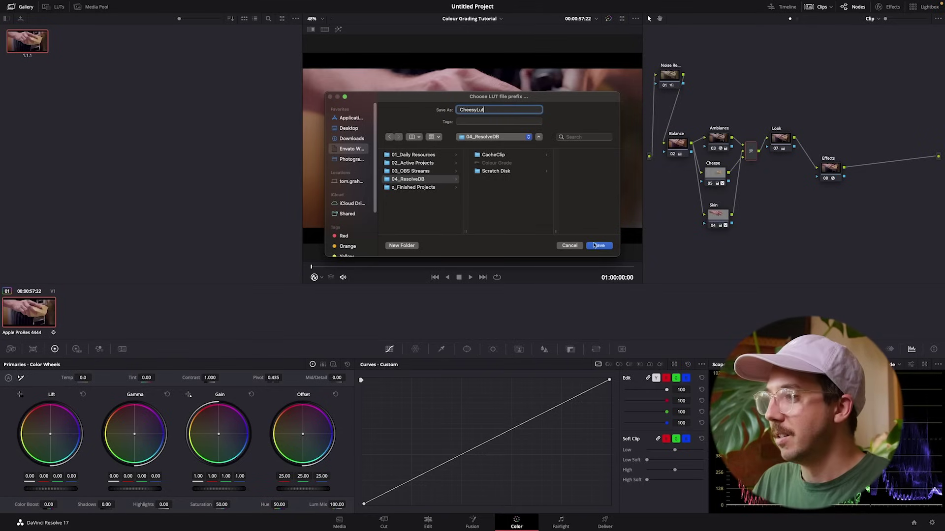
{"action": "left_click", "coordinate": [597, 246]}
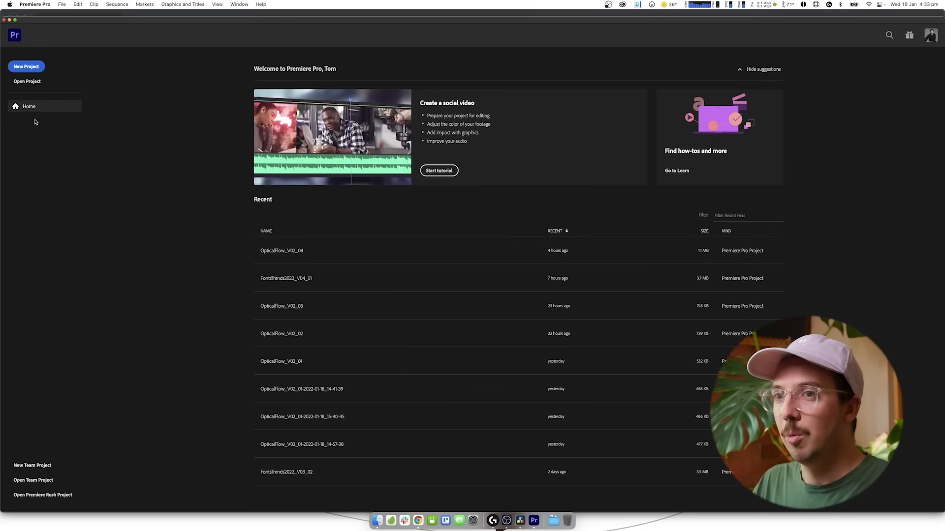
Step: In Premiere Pro, create a new project named CheesyLutExample with the Desktop as its location
{"action": "left_click", "coordinate": [26, 66]}
{"action": "left_click", "coordinate": [582, 160]}
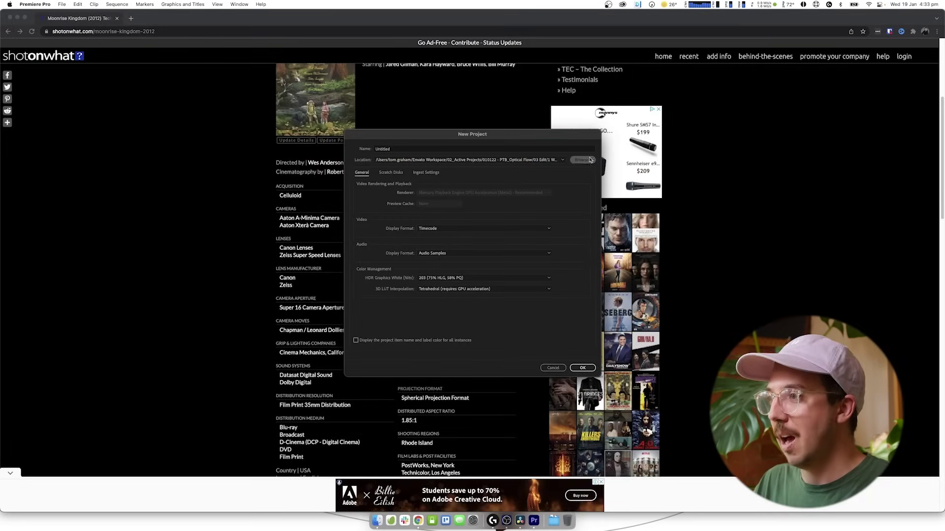
{"action": "left_click", "coordinate": [401, 192]}
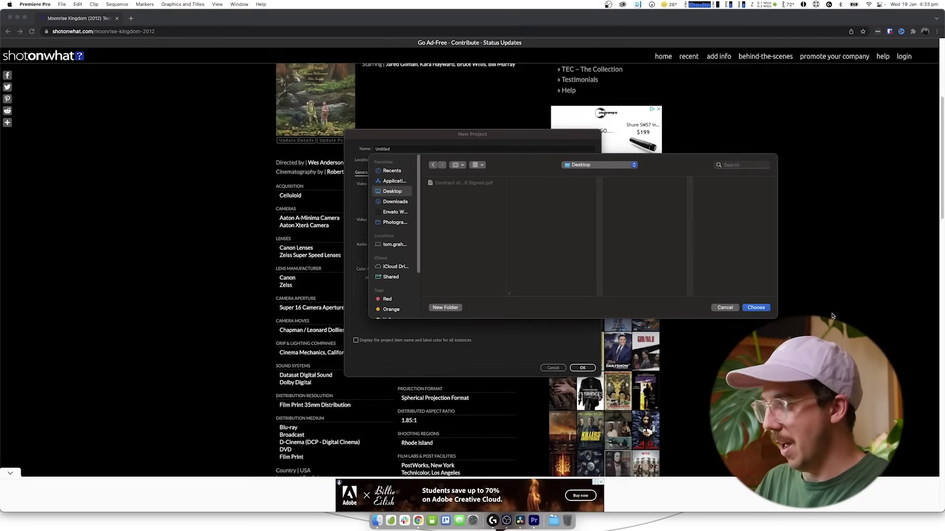
{"action": "key", "text": "Return"}
{"action": "double_click", "coordinate": [427, 149]}
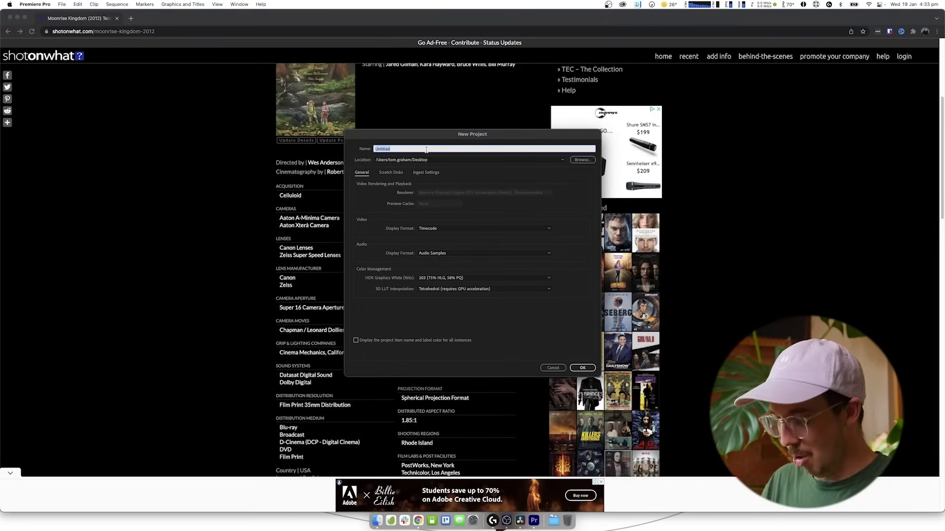
{"action": "type", "text": "CheesyLut"}
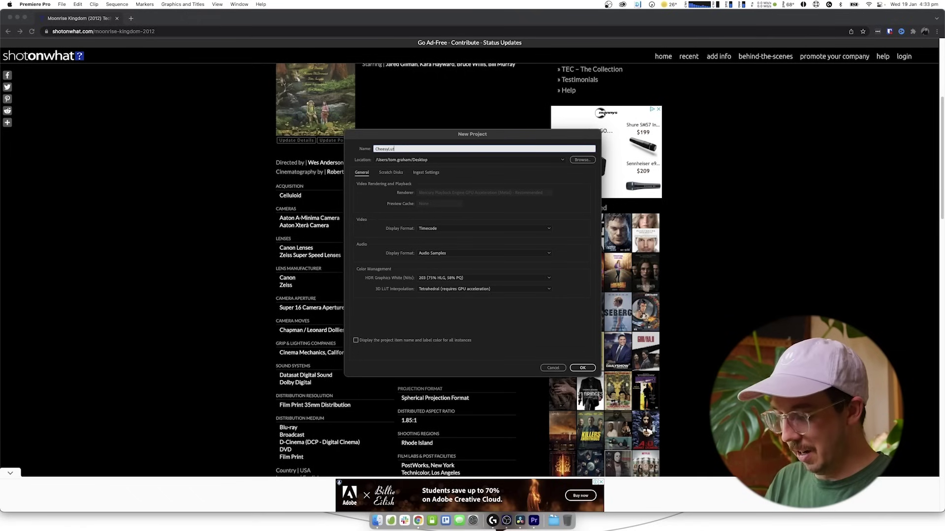
{"action": "type", "text": "Example"}
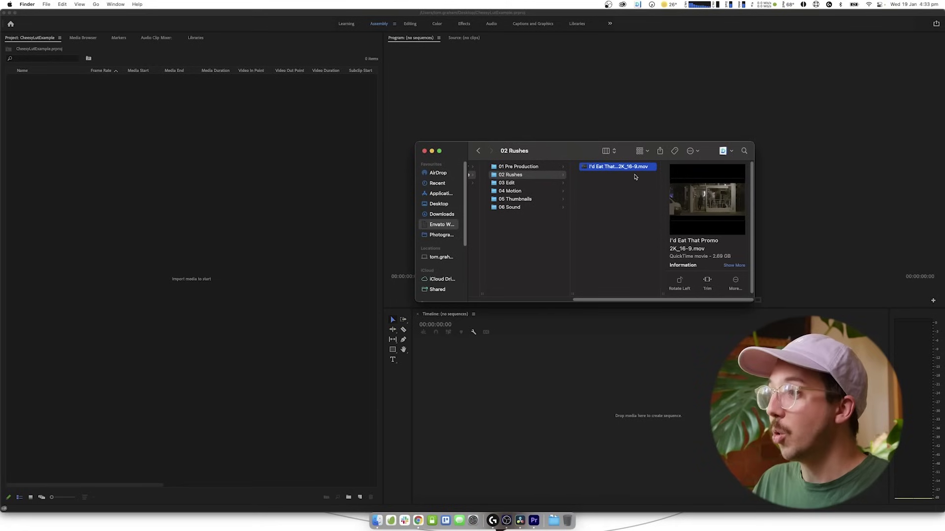
Step: Import I'd Eat That Promo 2K_16-9.mov from the 02 Rushes folder and create a new sequence from the clip
{"action": "left_click_drag", "start_coordinate": [629, 168], "coordinate": [236, 325]}
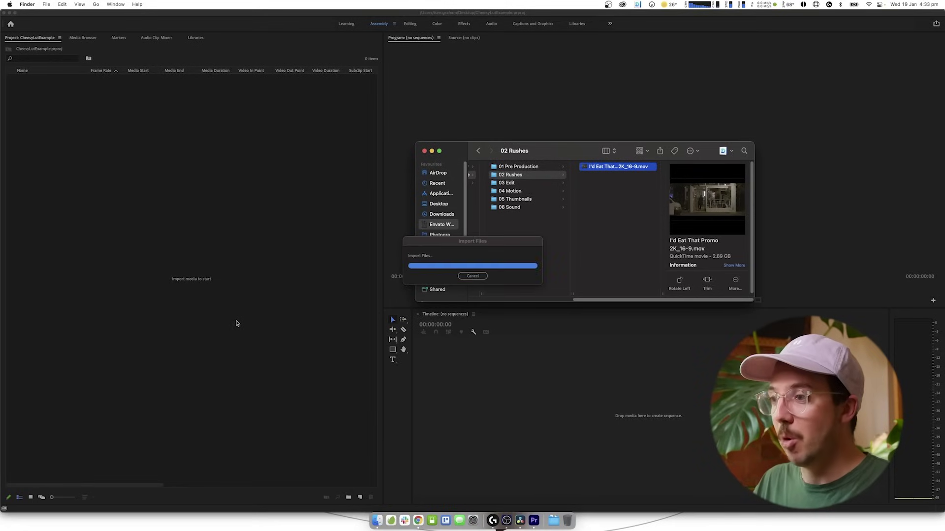
{"action": "right_click", "coordinate": [211, 240]}
{"action": "left_click", "coordinate": [212, 240]}
{"action": "right_click", "coordinate": [64, 77]}
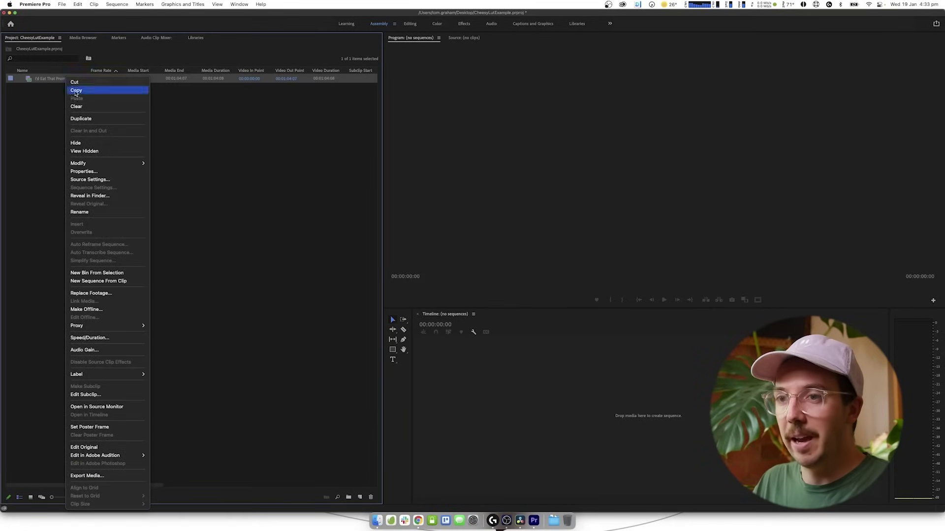
{"action": "key", "text": "Return"}
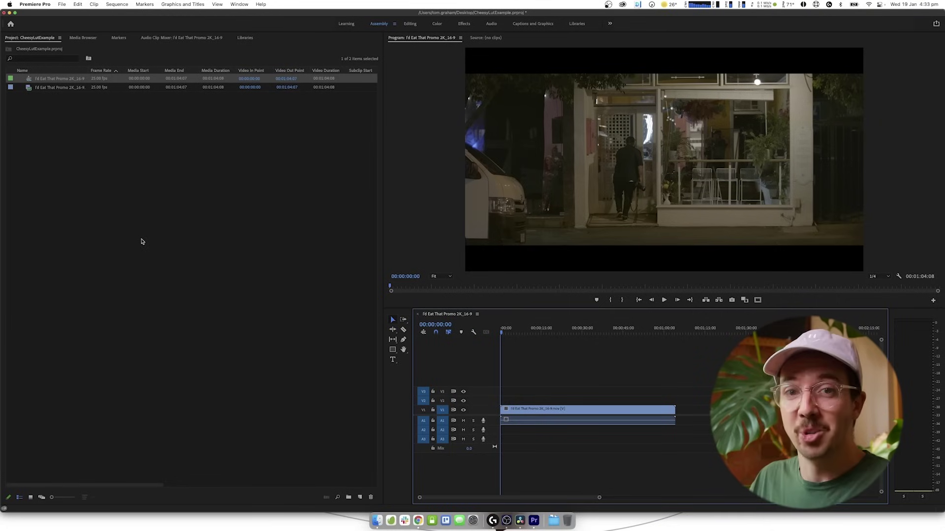
Step: Select the sequence's video clip and place the playhead on the cheese-grating shot at 00:00:58:06
{"action": "left_click", "coordinate": [647, 333]}
{"action": "left_click", "coordinate": [569, 380]}
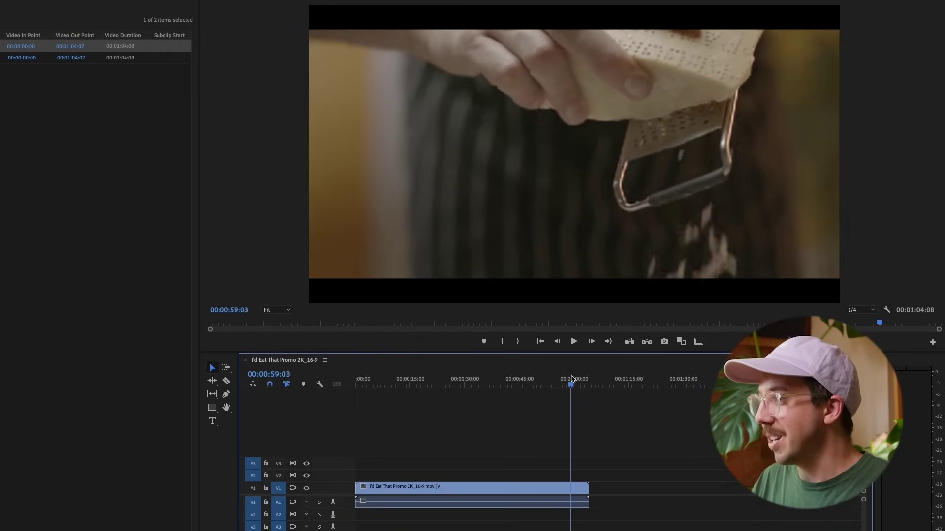
{"action": "key", "text": "="}
{"action": "key", "text": "="}
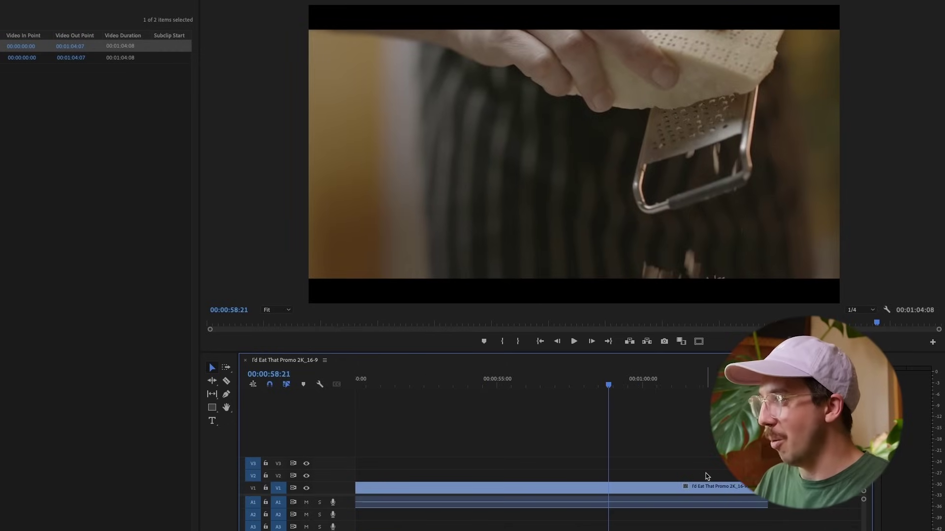
{"action": "left_click", "coordinate": [637, 489]}
{"action": "left_click_drag", "start_coordinate": [609, 386], "coordinate": [592, 387]}
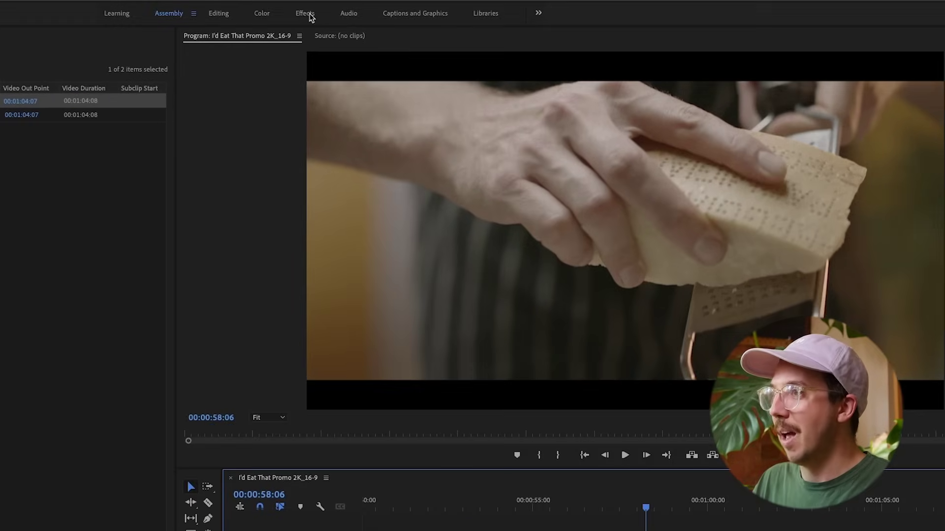
Step: Switch to the Color workspace and load the CheesyLut .cube file from 04_ResolveDB as the clip's Lumetri input LUT
{"action": "left_click", "coordinate": [262, 18]}
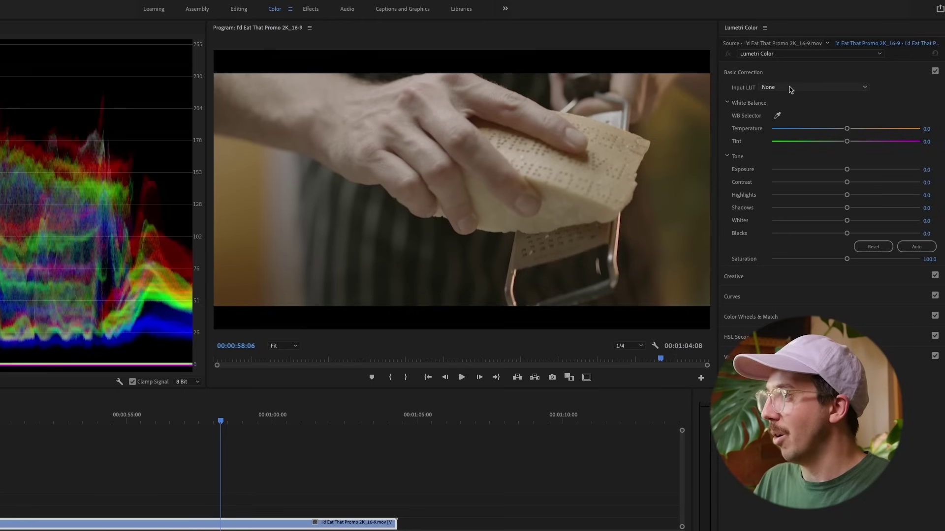
{"action": "left_click", "coordinate": [790, 87]}
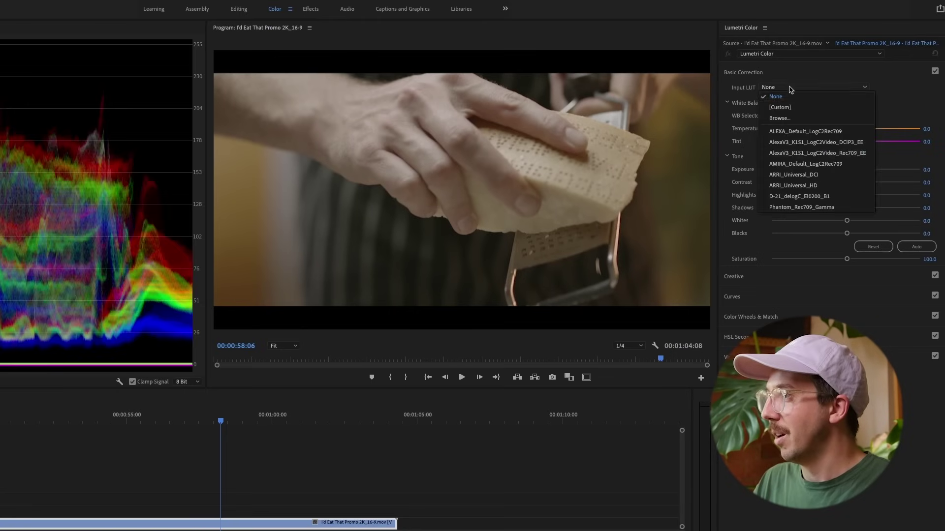
{"action": "left_click", "coordinate": [787, 119]}
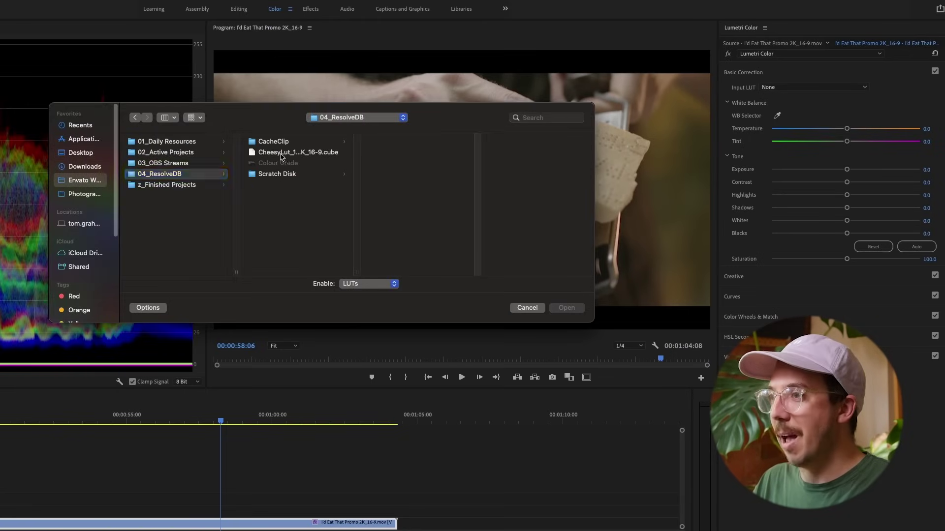
{"action": "left_click", "coordinate": [281, 157]}
{"action": "left_click", "coordinate": [574, 310]}
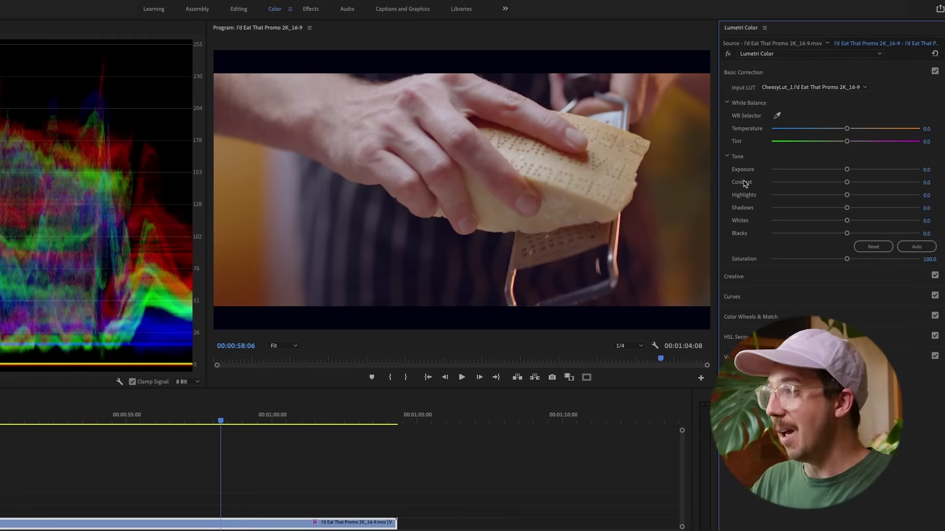
Step: Set the clip's Lumetri exposure to -0.2, contrast to 26.7 and shadows to 1.0
{"action": "mouse_move", "coordinate": [846, 182]}
{"action": "left_mouse_down"}
{"action": "mouse_move", "coordinate": [865, 183]}
{"action": "mouse_move", "coordinate": [843, 170]}
{"action": "left_mouse_up"}
{"action": "left_click_drag", "start_coordinate": [847, 207], "coordinate": [847, 209]}
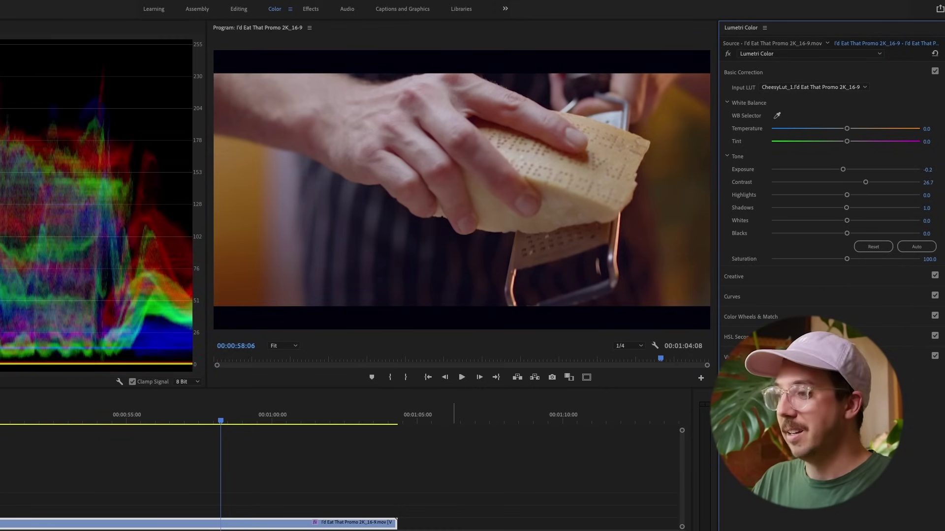